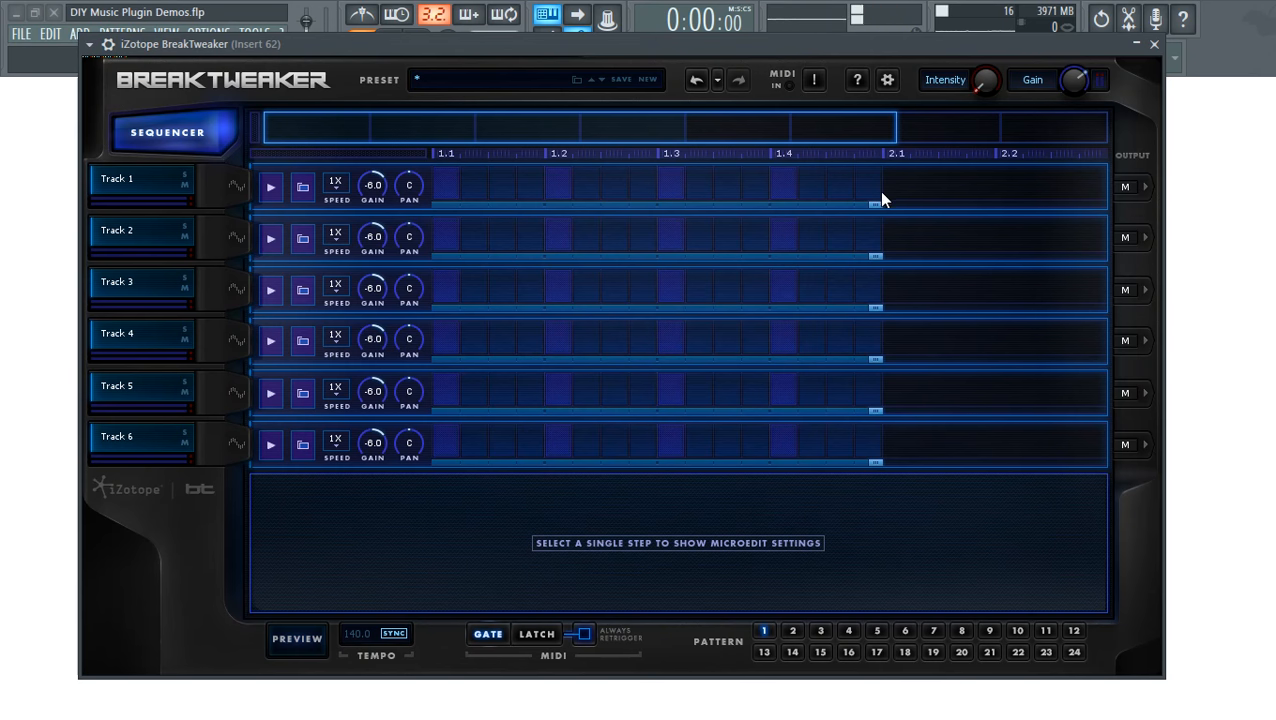
# - Shift the plugin window slightly left and preview the empty pattern
pyautogui.moveTo(687, 51); pyautogui.dragTo(665, 53)
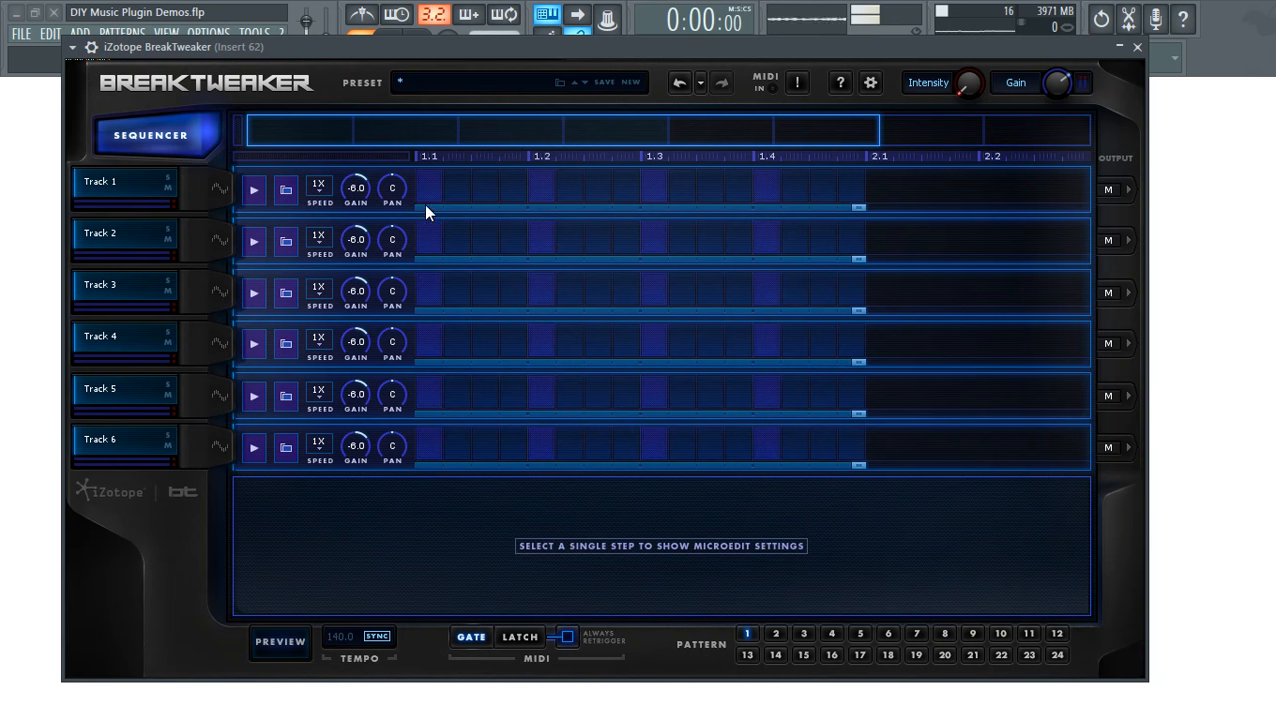
pyautogui.click(278, 642)
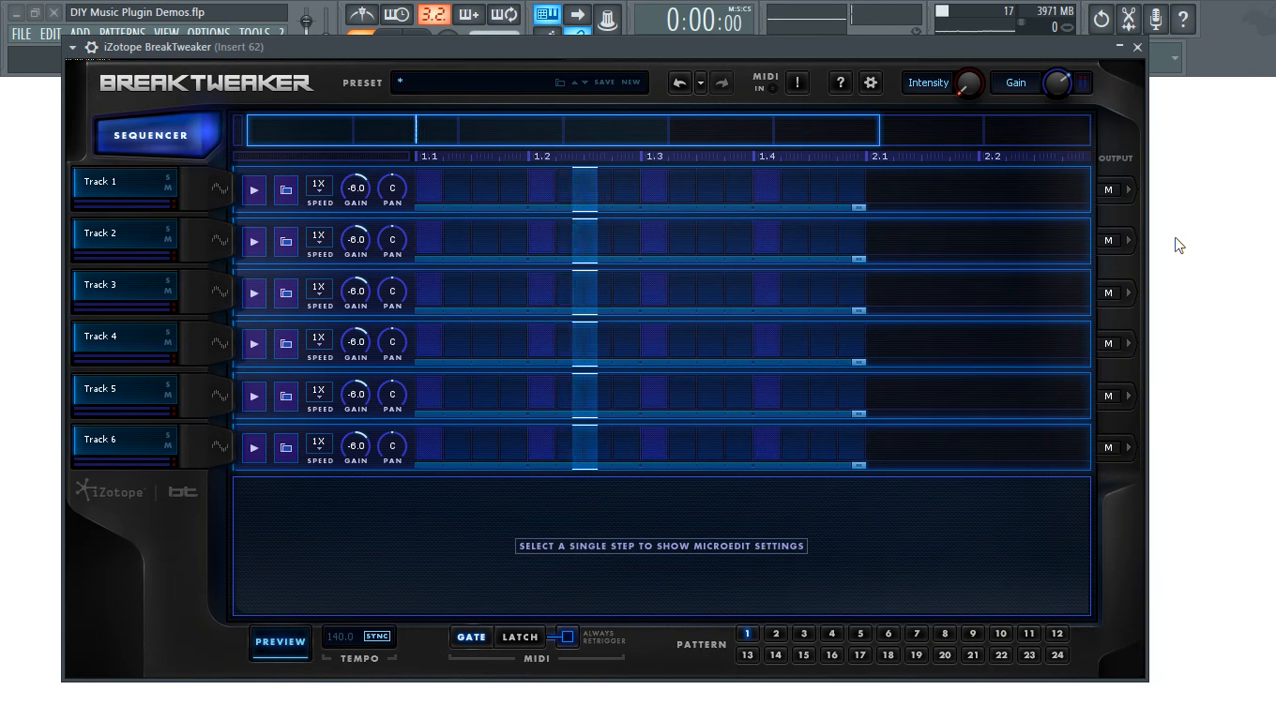
pyautogui.click(272, 645)
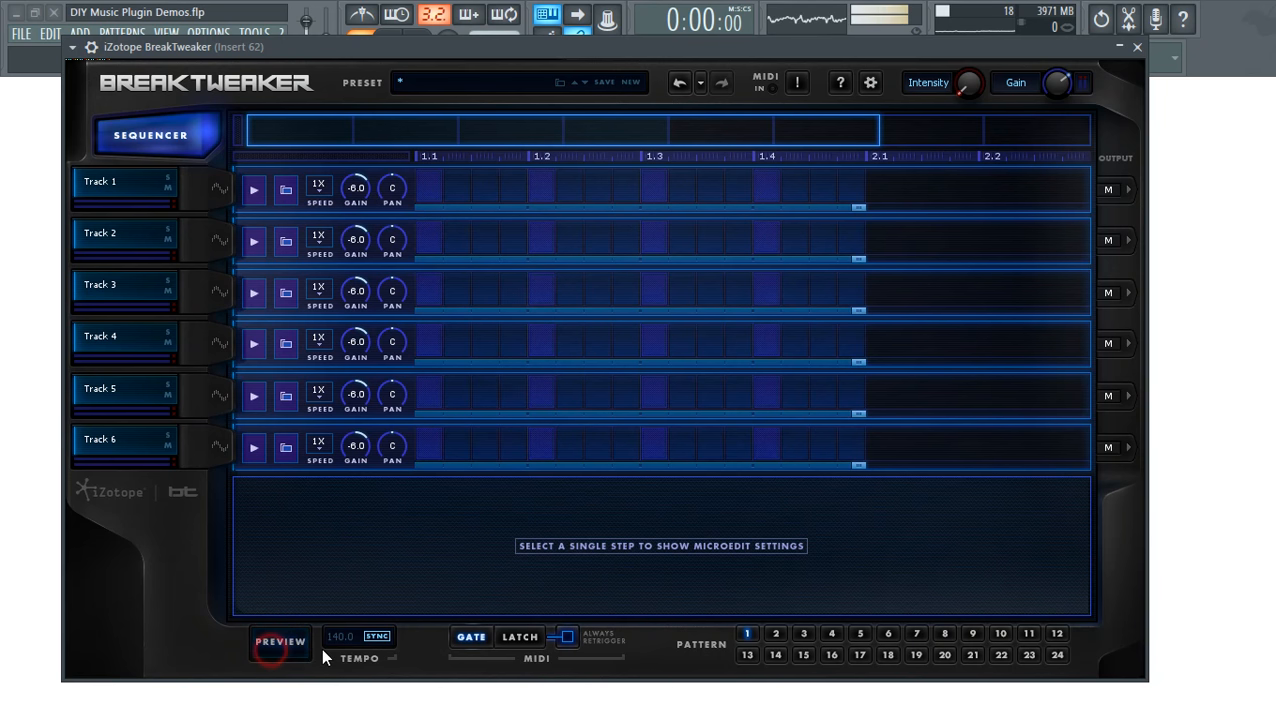
# - Place Track 1 steps at 1.1 and 1.3 and Track 2 steps at 1.2 and 1.4, then preview the beat
pyautogui.click(429, 186)
pyautogui.click(541, 237)
pyautogui.click(652, 188)
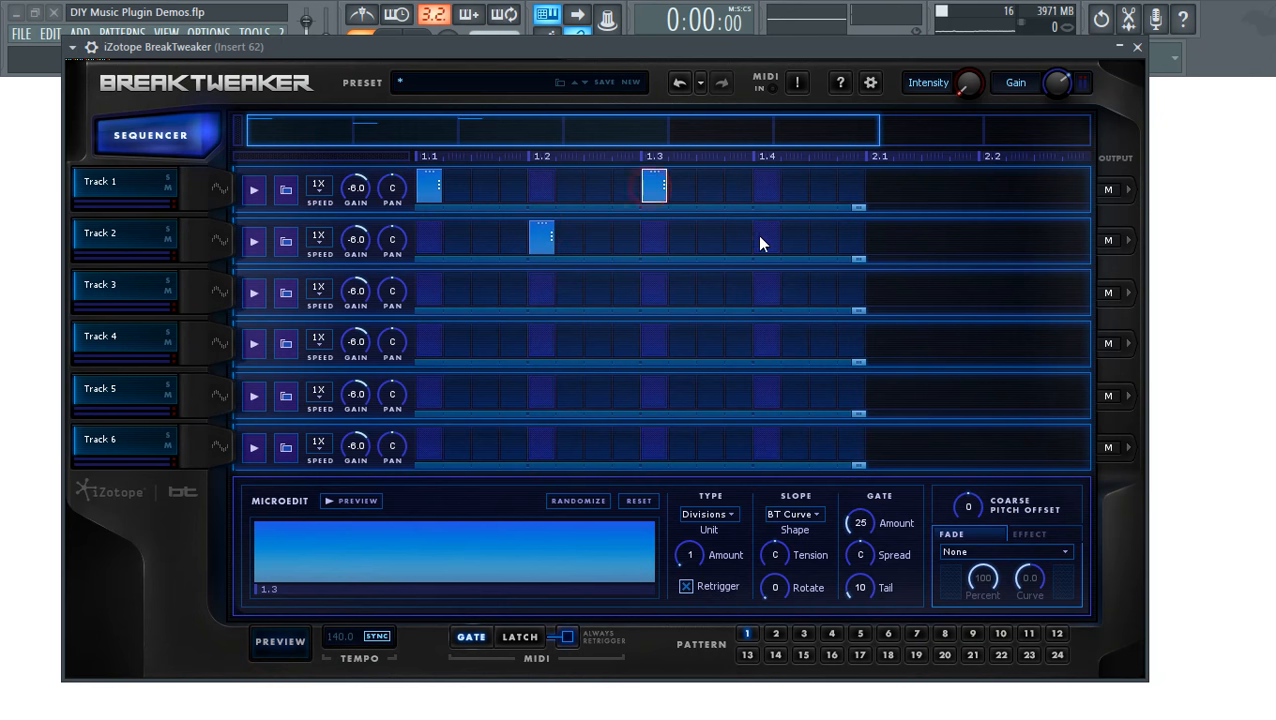
pyautogui.click(765, 237)
pyautogui.click(272, 648)
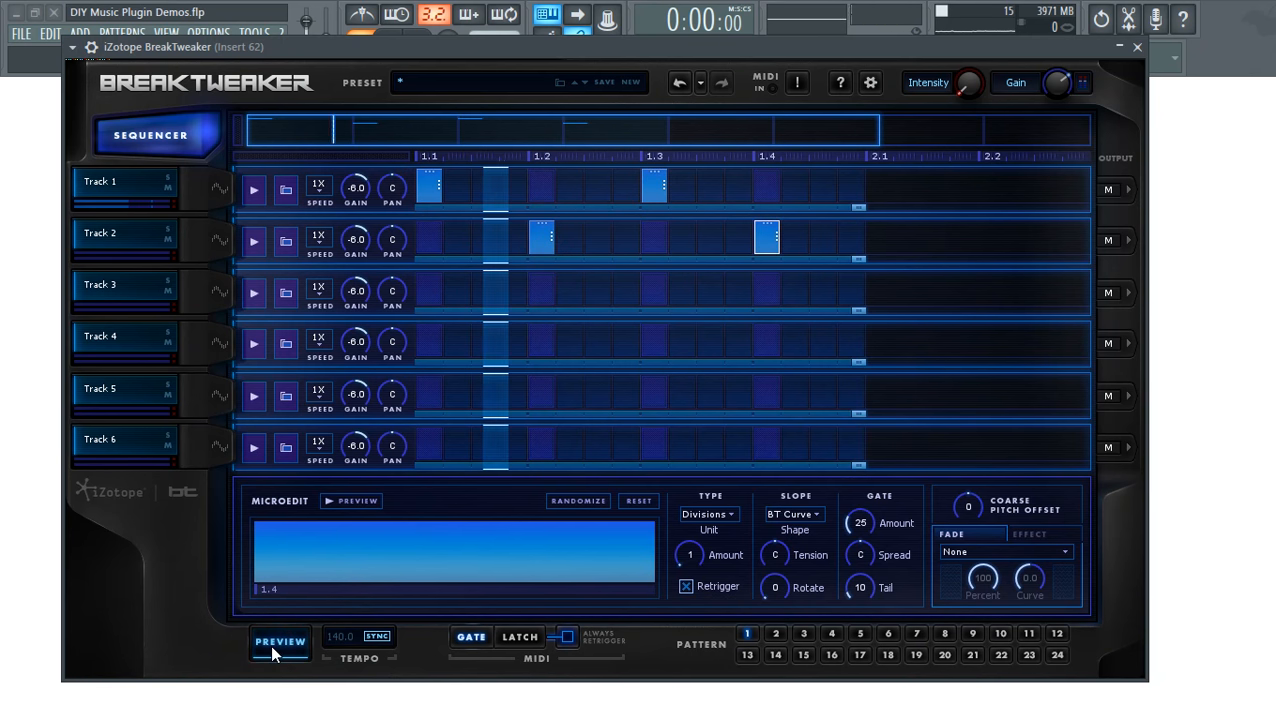
pyautogui.click(272, 648)
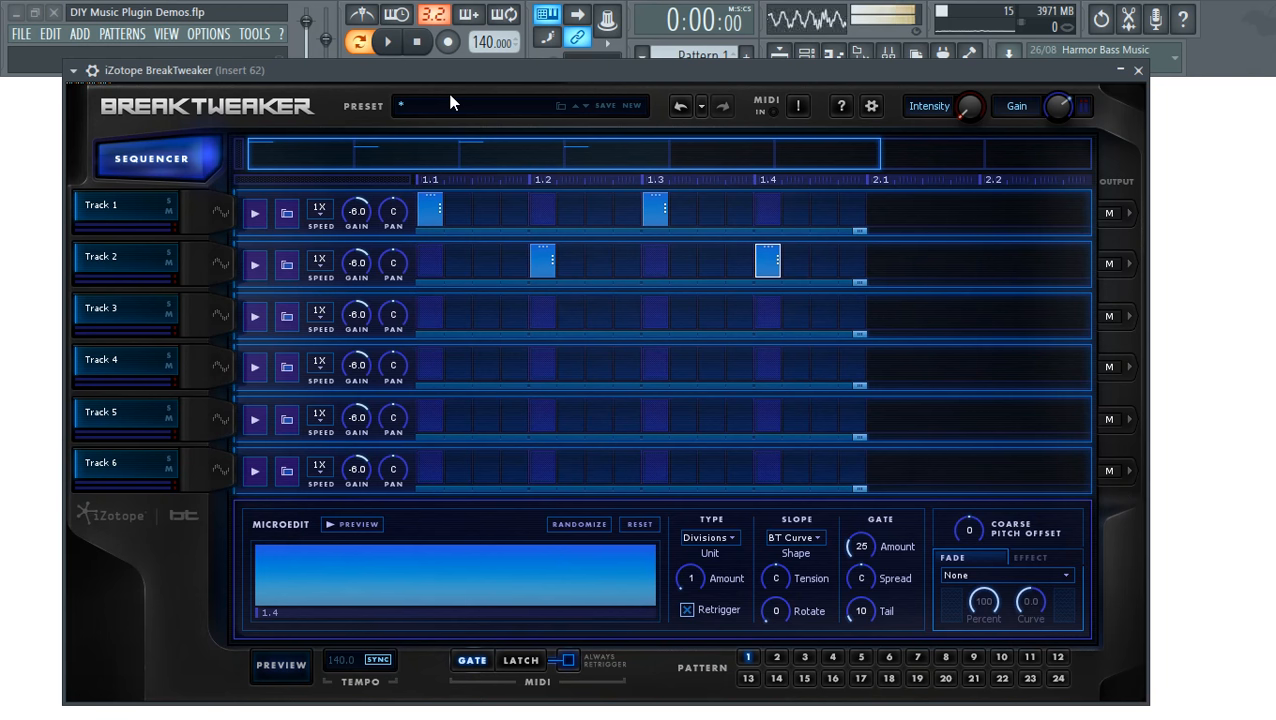
# - Preview the beat, move the plugin window back up, and try dragging Track 2's loop handle
pyautogui.click(290, 667)
pyautogui.click(282, 668)
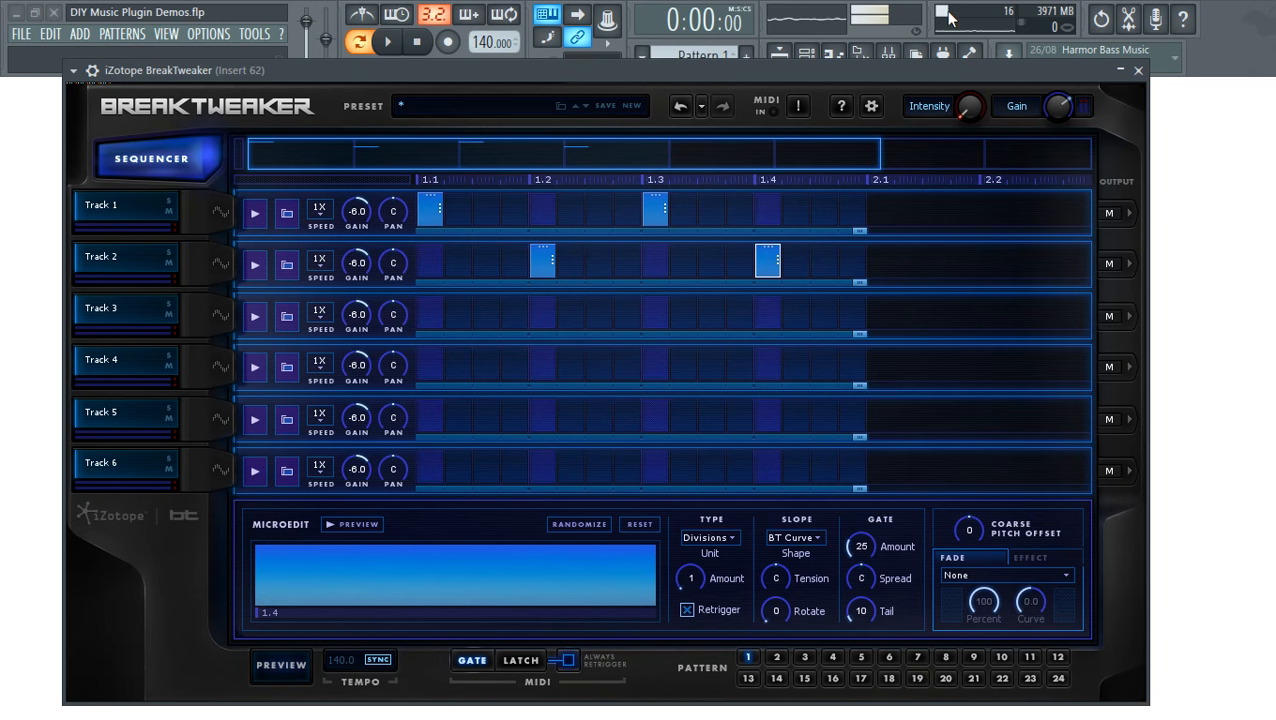
pyautogui.click(703, 73)
pyautogui.moveTo(701, 72); pyautogui.dragTo(707, 49)
pyautogui.moveTo(864, 259); pyautogui.dragTo(915, 254)
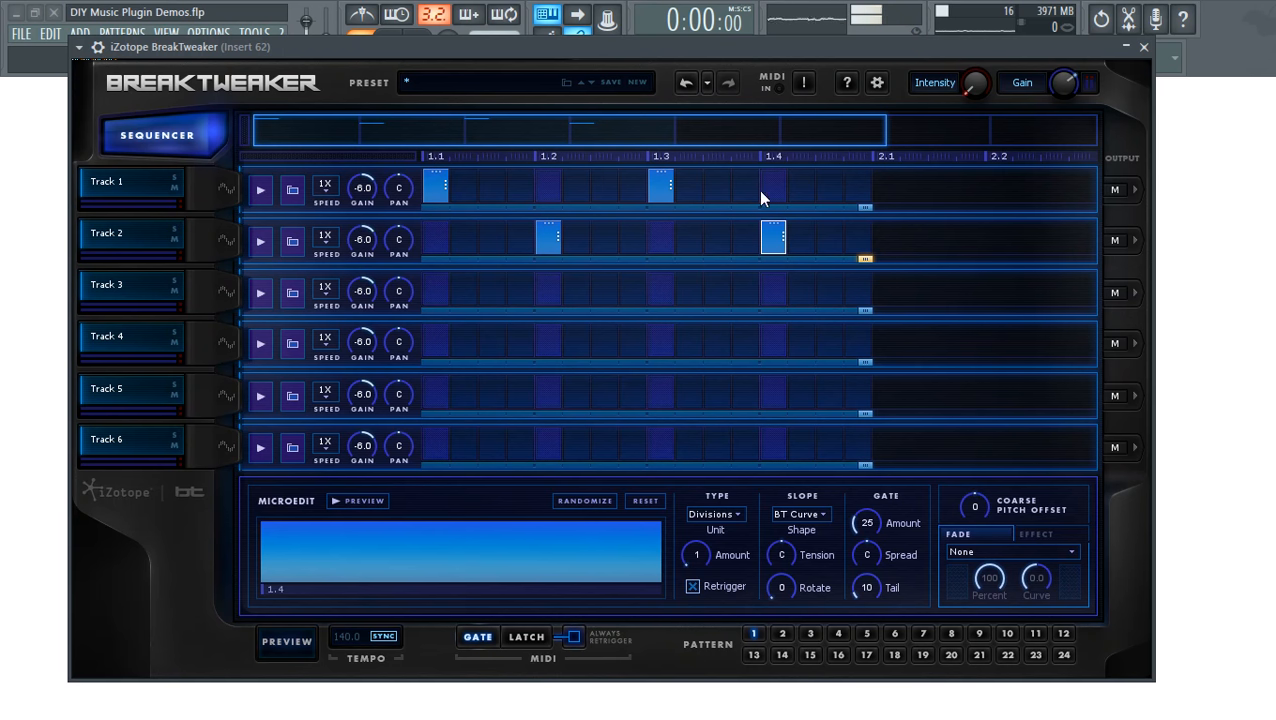
# - Extend Track 2's loop length out to about 2.1 and preview the longer loop
pyautogui.moveTo(865, 260); pyautogui.dragTo(891, 250)
pyautogui.moveTo(865, 261); pyautogui.dragTo(988, 285)
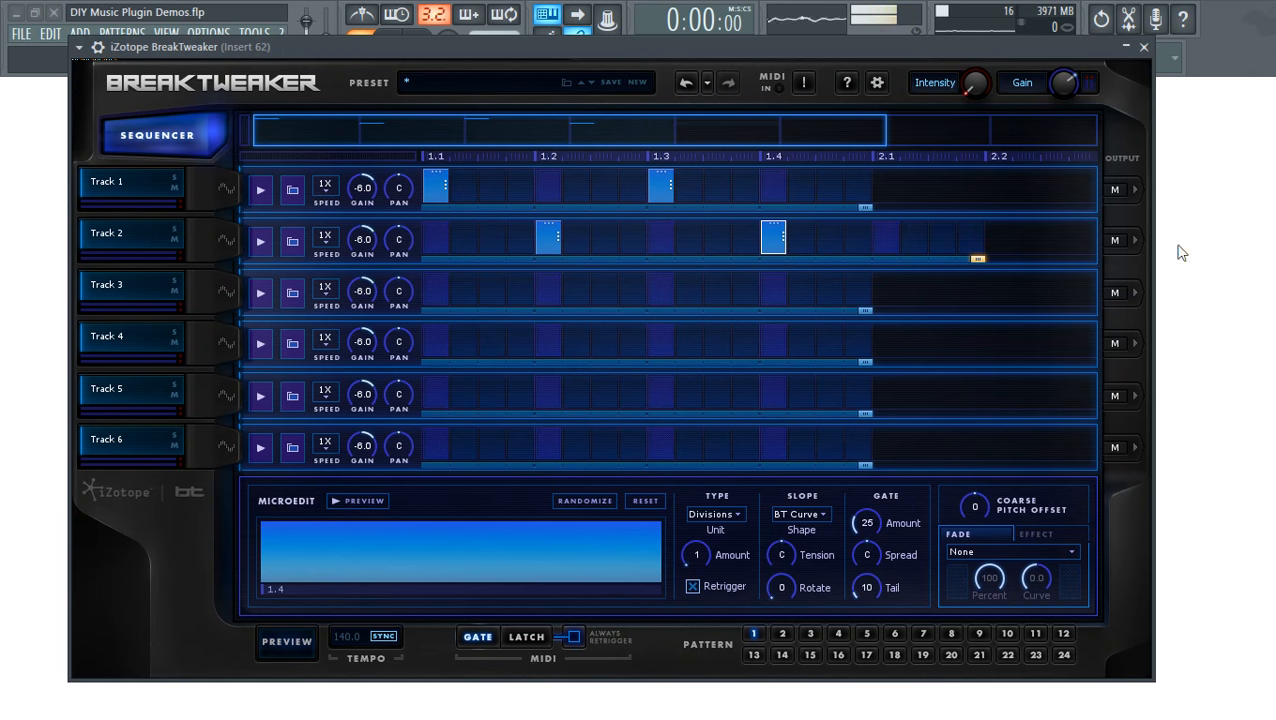
pyautogui.click(287, 641)
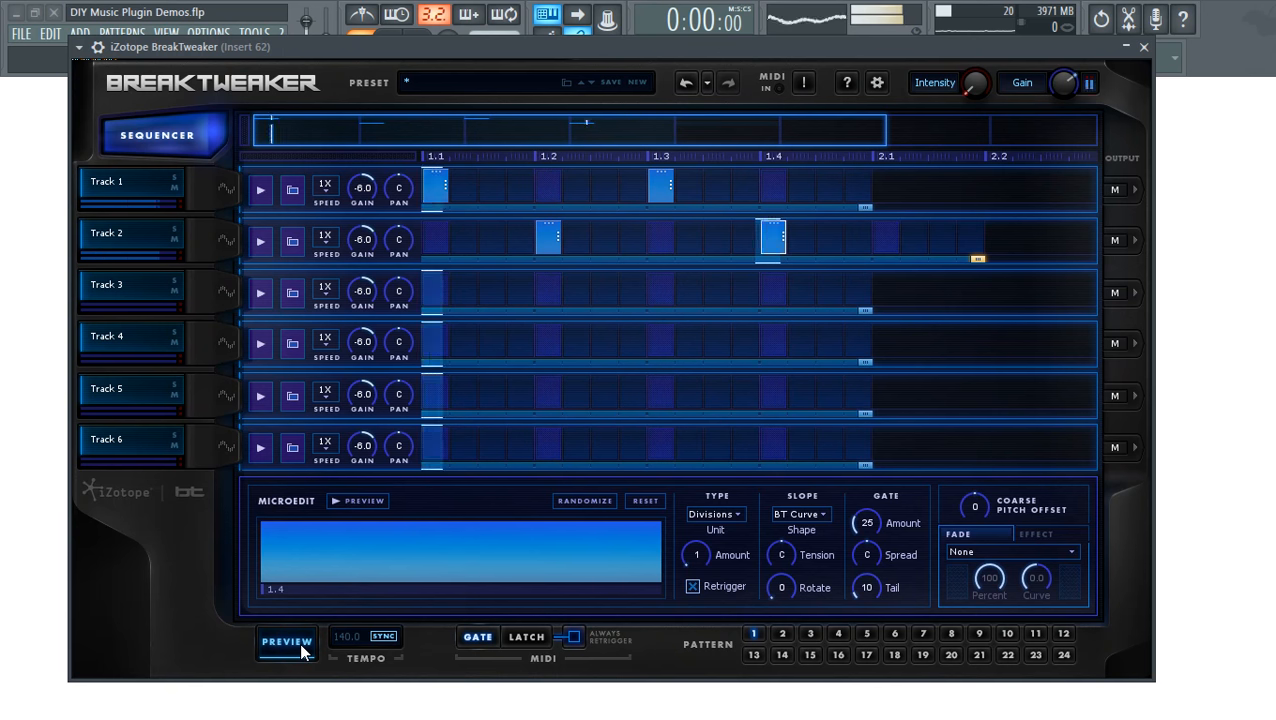
pyautogui.click(301, 646)
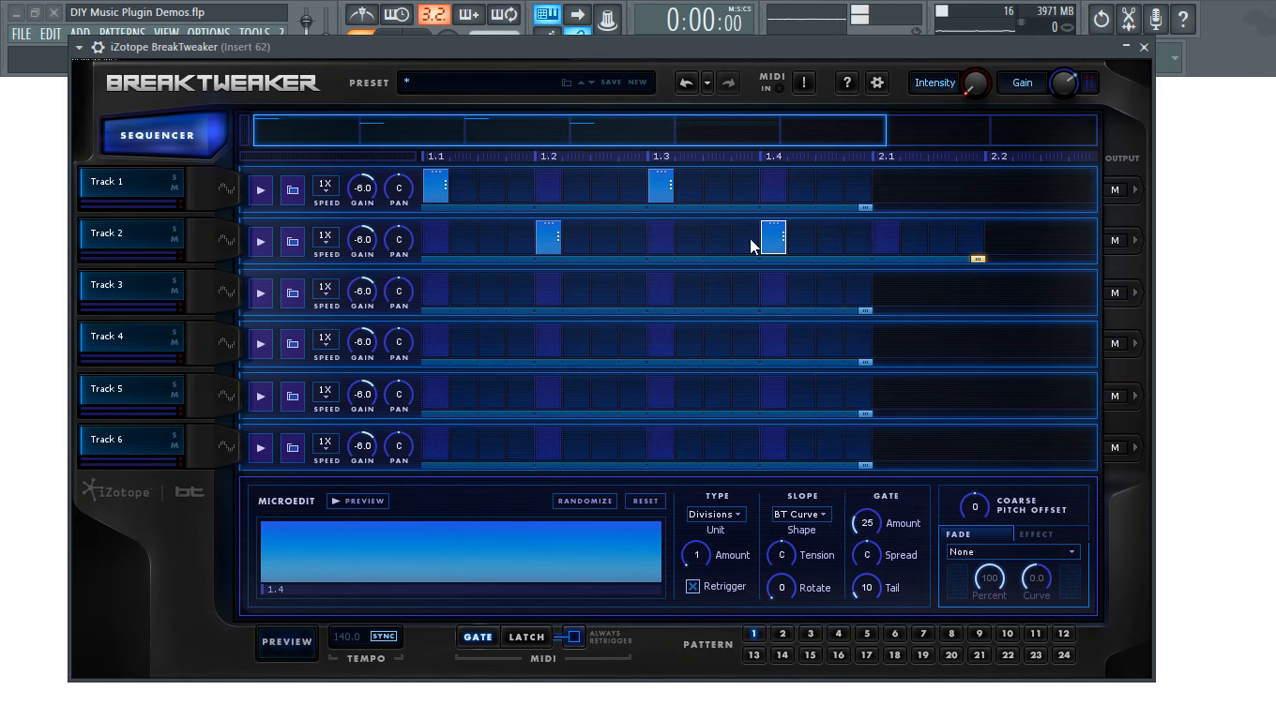
# - Shorten Track 2's loop, add a 1.3 step, preview, then restore the loop to the 1.4 end
pyautogui.moveTo(974, 258); pyautogui.dragTo(696, 259)
pyautogui.click(656, 239)
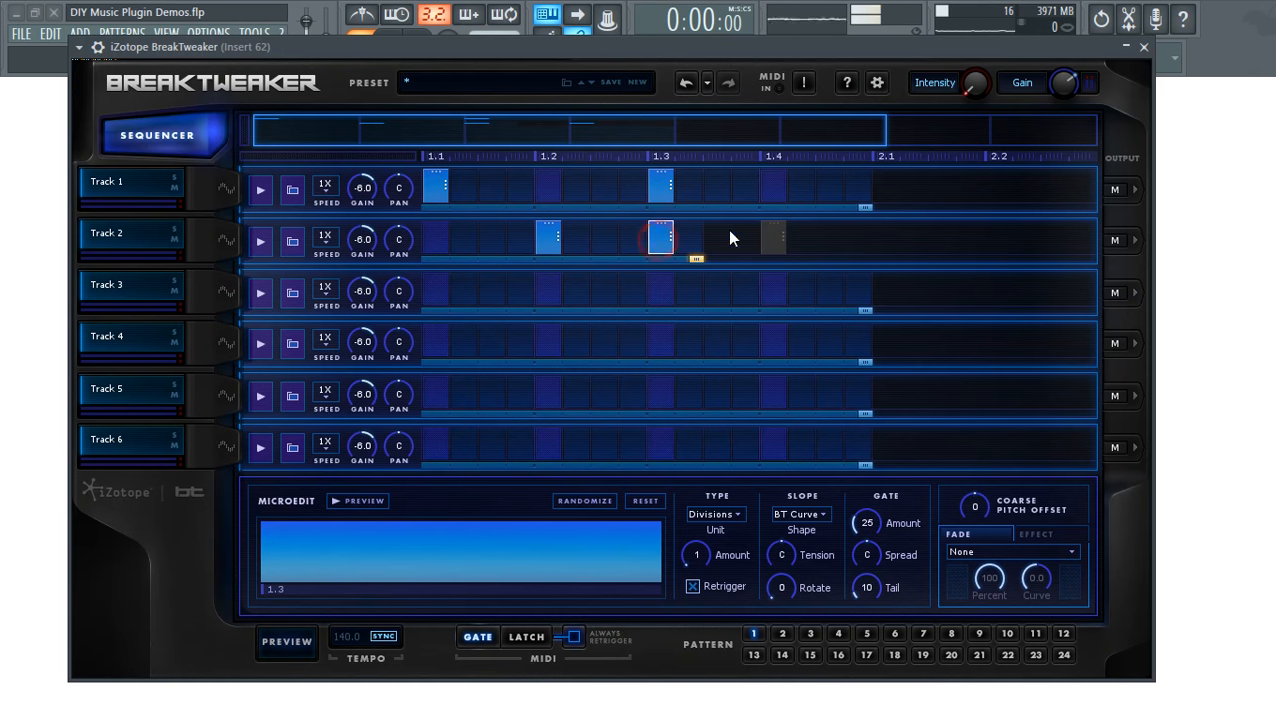
pyautogui.click(287, 645)
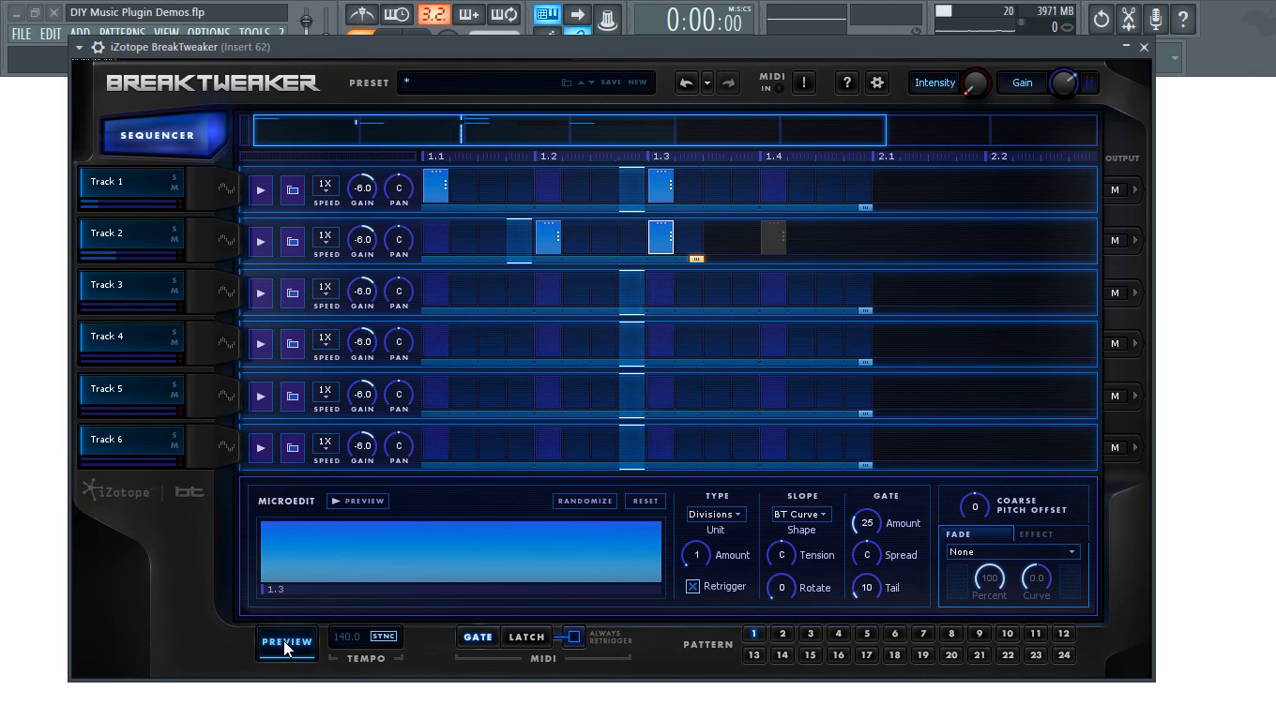
pyautogui.click(287, 645)
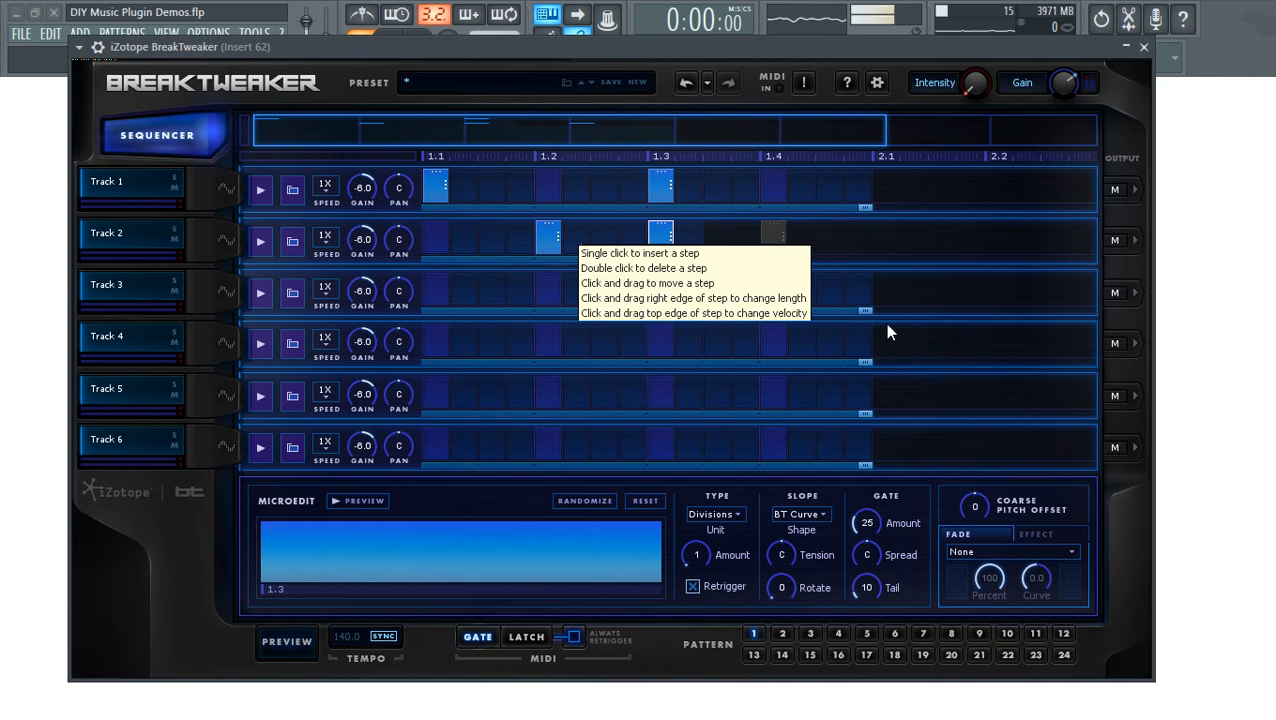
pyautogui.moveTo(692, 257); pyautogui.dragTo(868, 288)
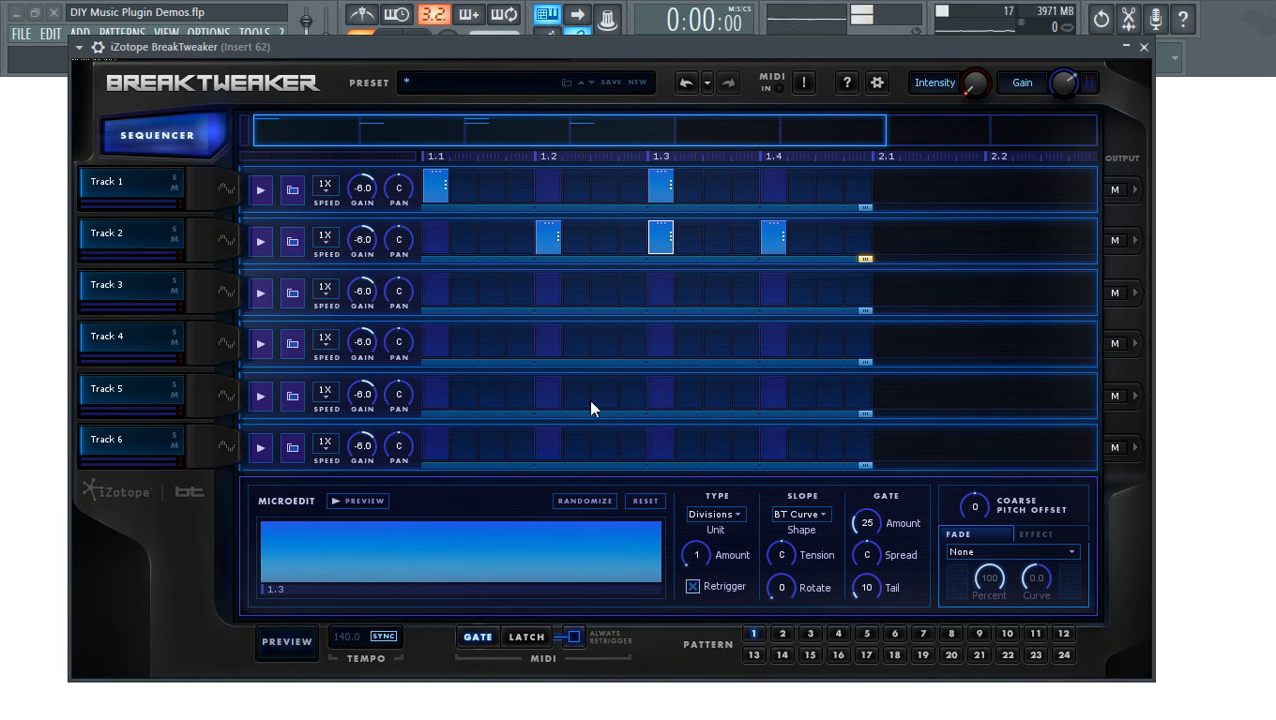
# - Delete a stray step after 1.2 and Track 2's step at 1.3
pyautogui.rightClick(654, 240)
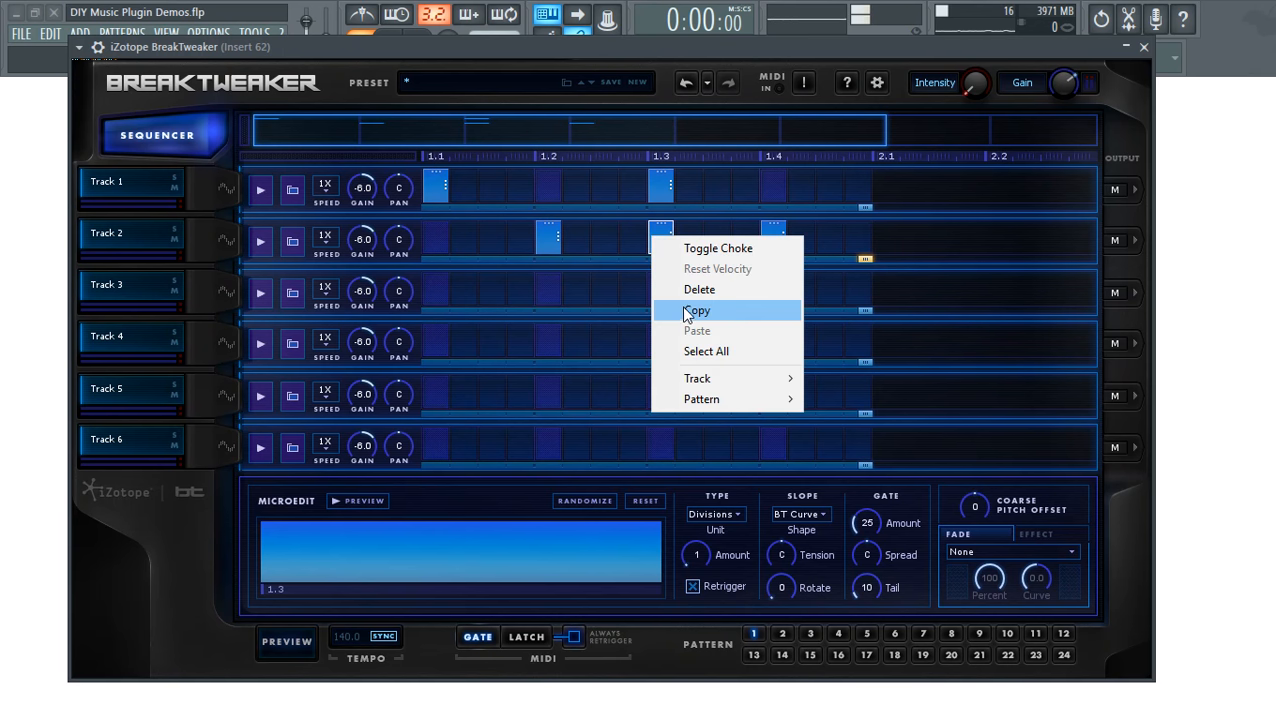
pyautogui.click(578, 245)
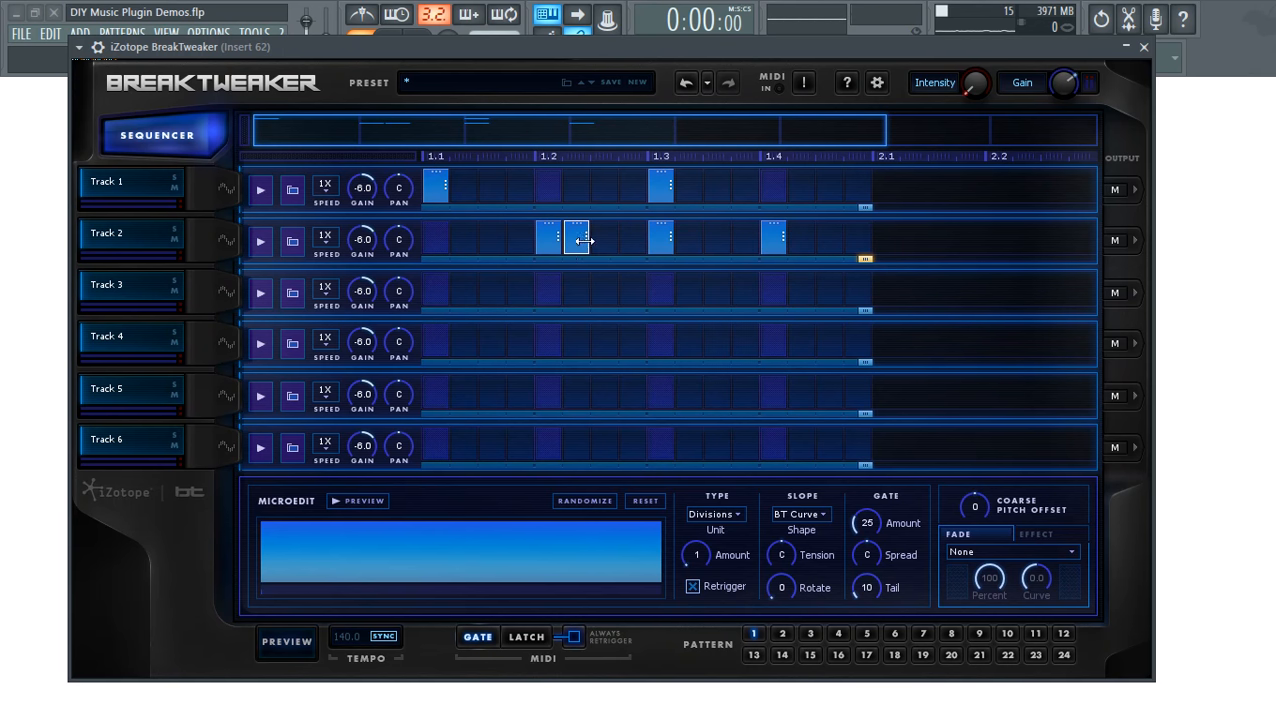
pyautogui.rightClick(580, 244)
pyautogui.click(638, 288)
pyautogui.rightClick(668, 230)
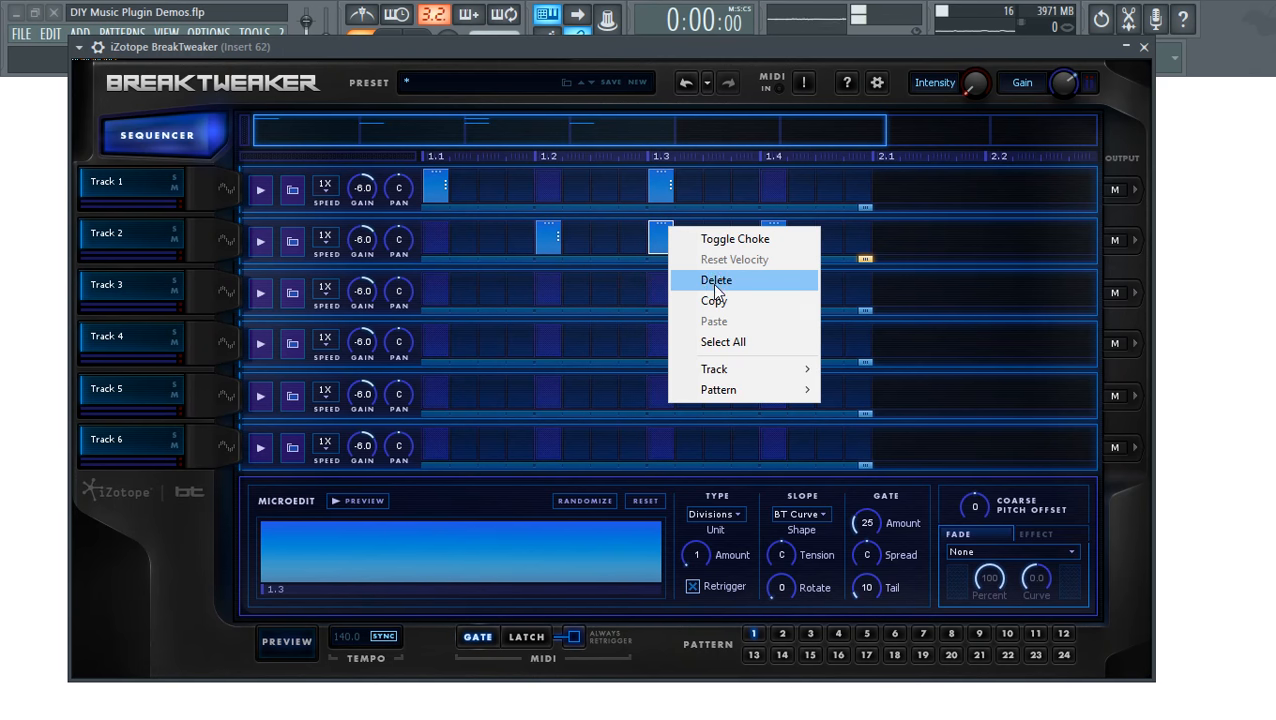
pyautogui.click(716, 281)
# - Nudge the velocity of Track 2's 1.2 step down and back up
pyautogui.rightClick(550, 243)
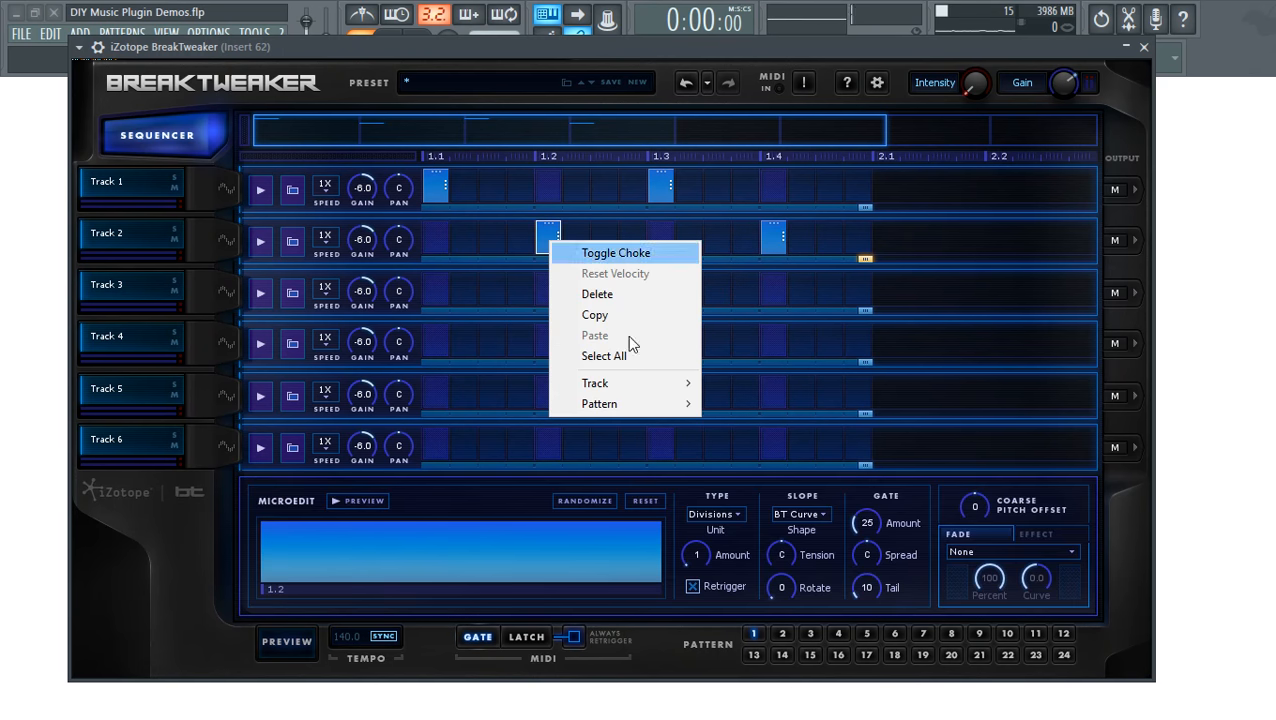
pyautogui.click(551, 221)
pyautogui.moveTo(548, 222); pyautogui.dragTo(560, 262)
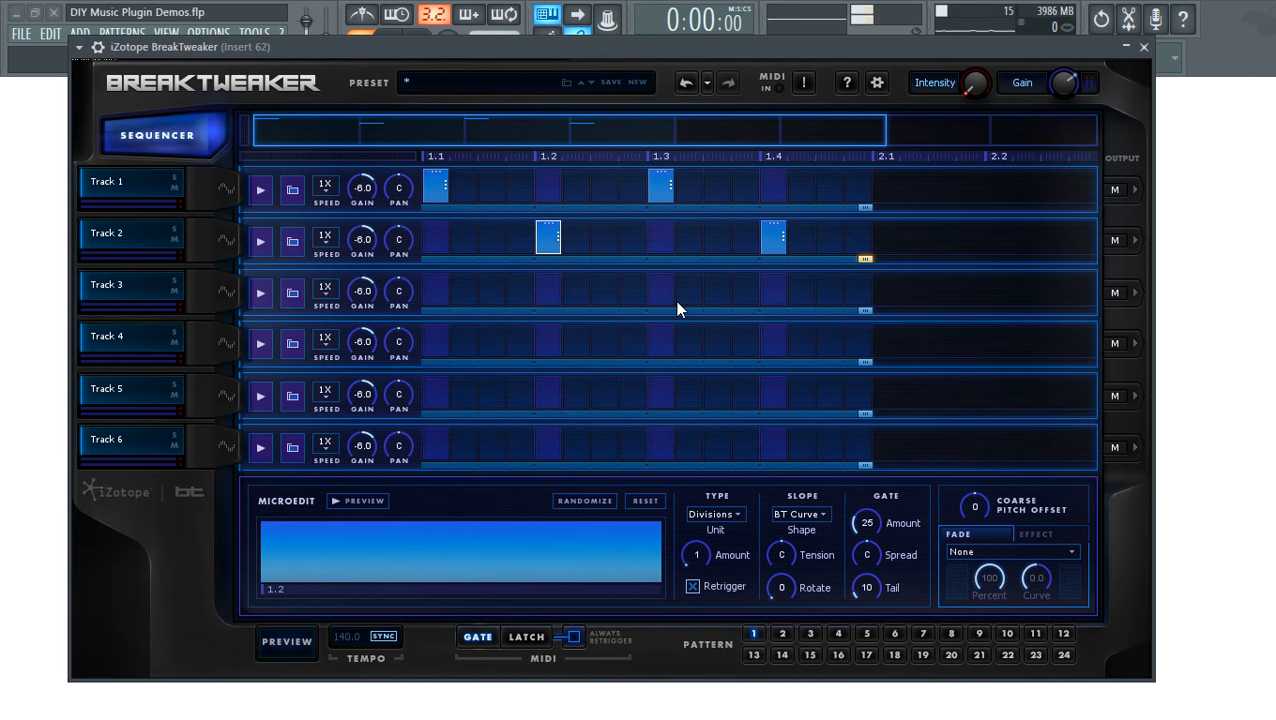
# - Stretch Track 2's 1.4 step to the bar end, select it, and audition it in MicroEdit
pyautogui.moveTo(785, 240); pyautogui.dragTo(871, 282)
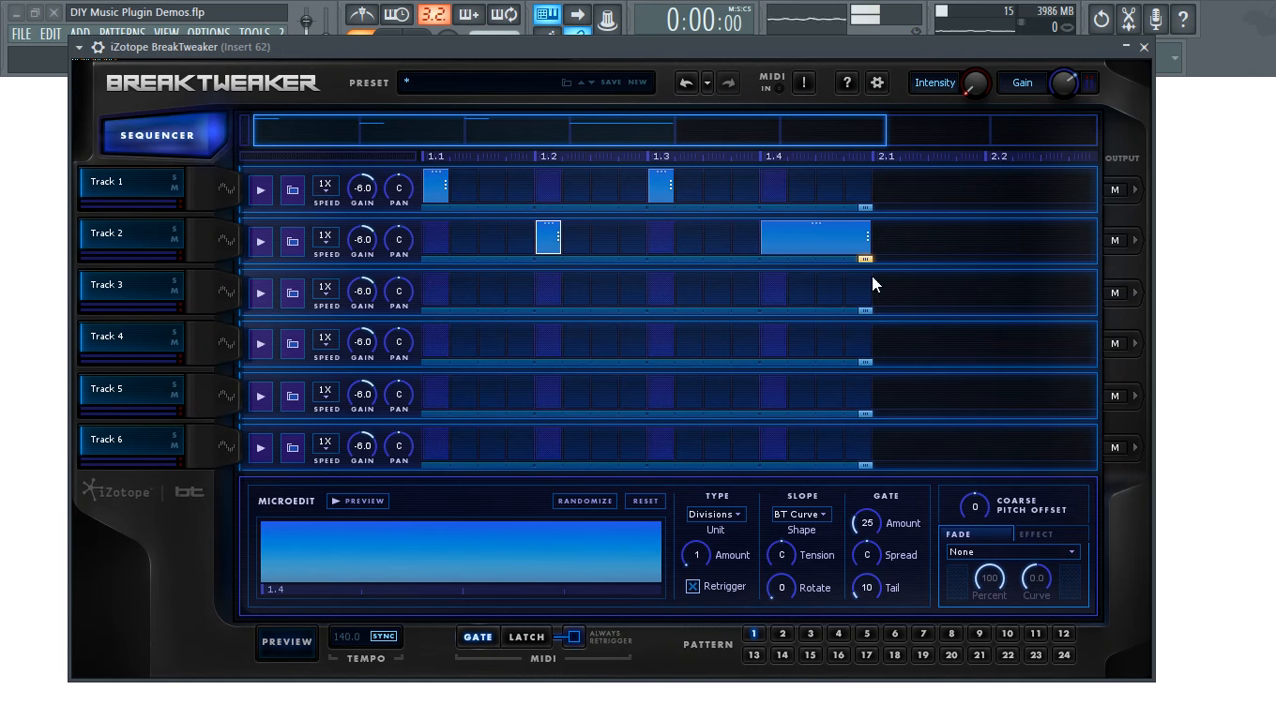
pyautogui.click(799, 232)
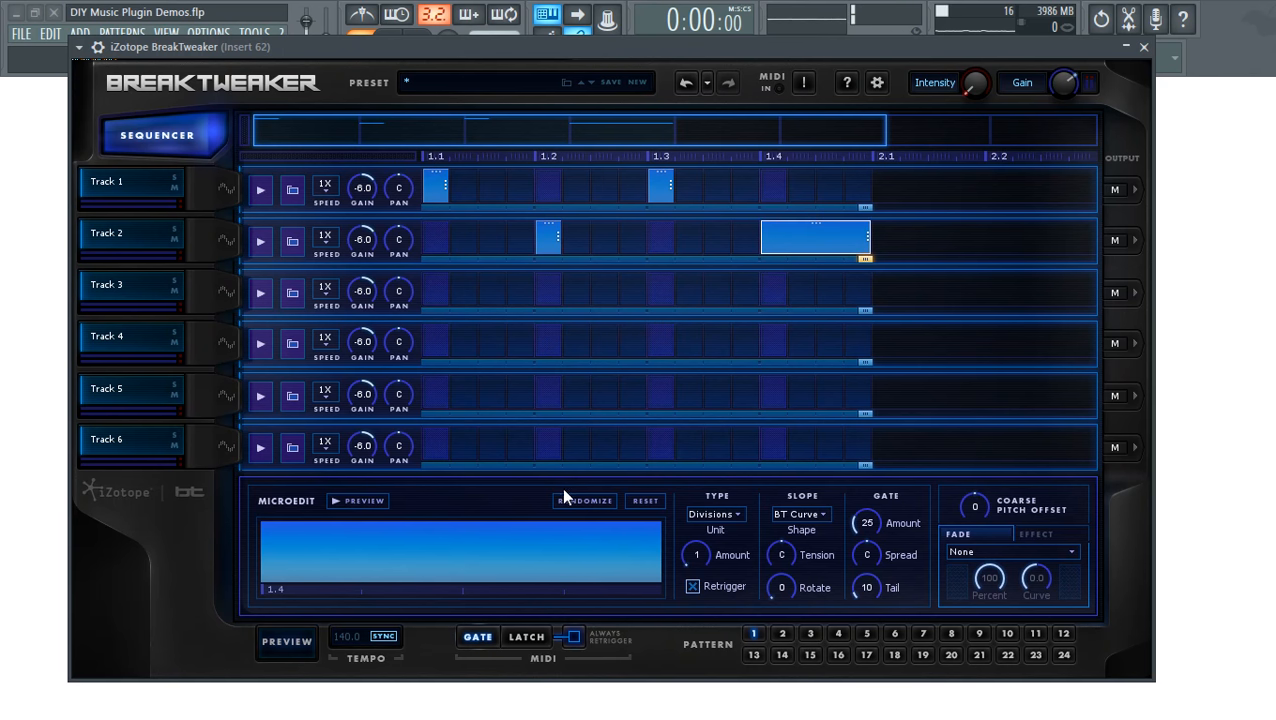
pyautogui.click(379, 501)
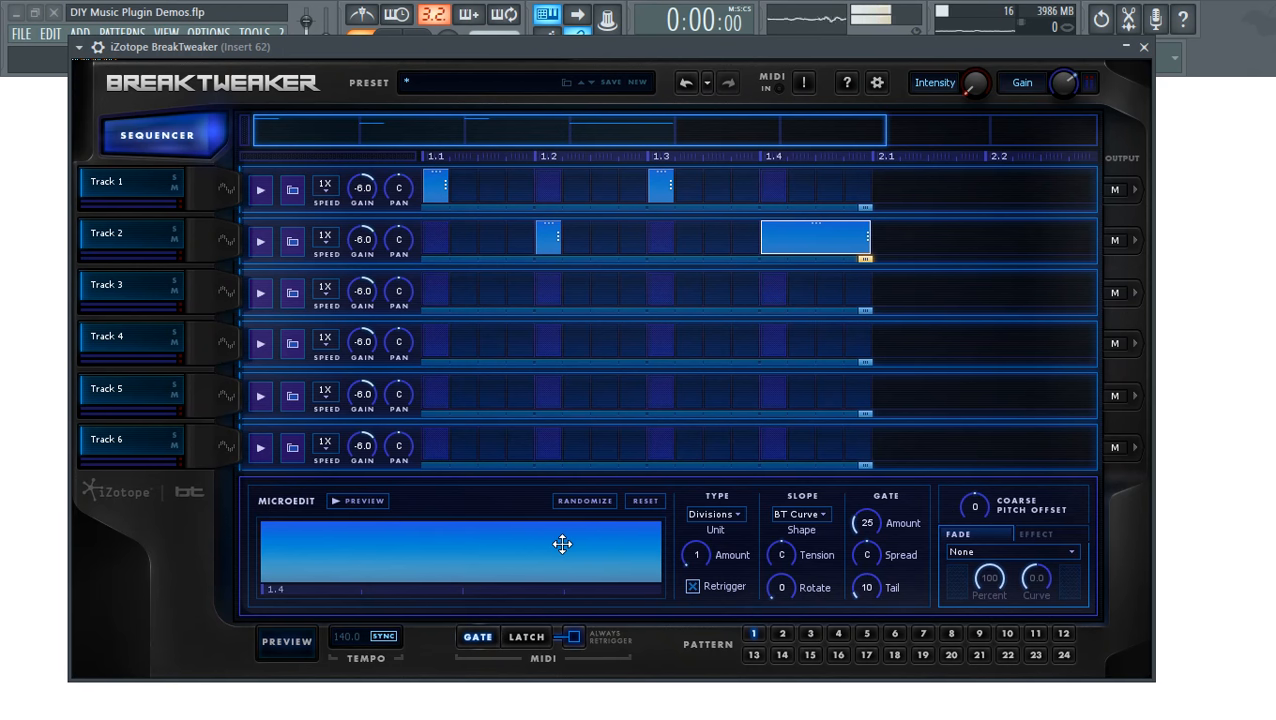
# - Try different MicroEdit Amount values (about 40, 29, 27, 11, 14), auditioning the step
pyautogui.moveTo(692, 554); pyautogui.dragTo(689, 550)
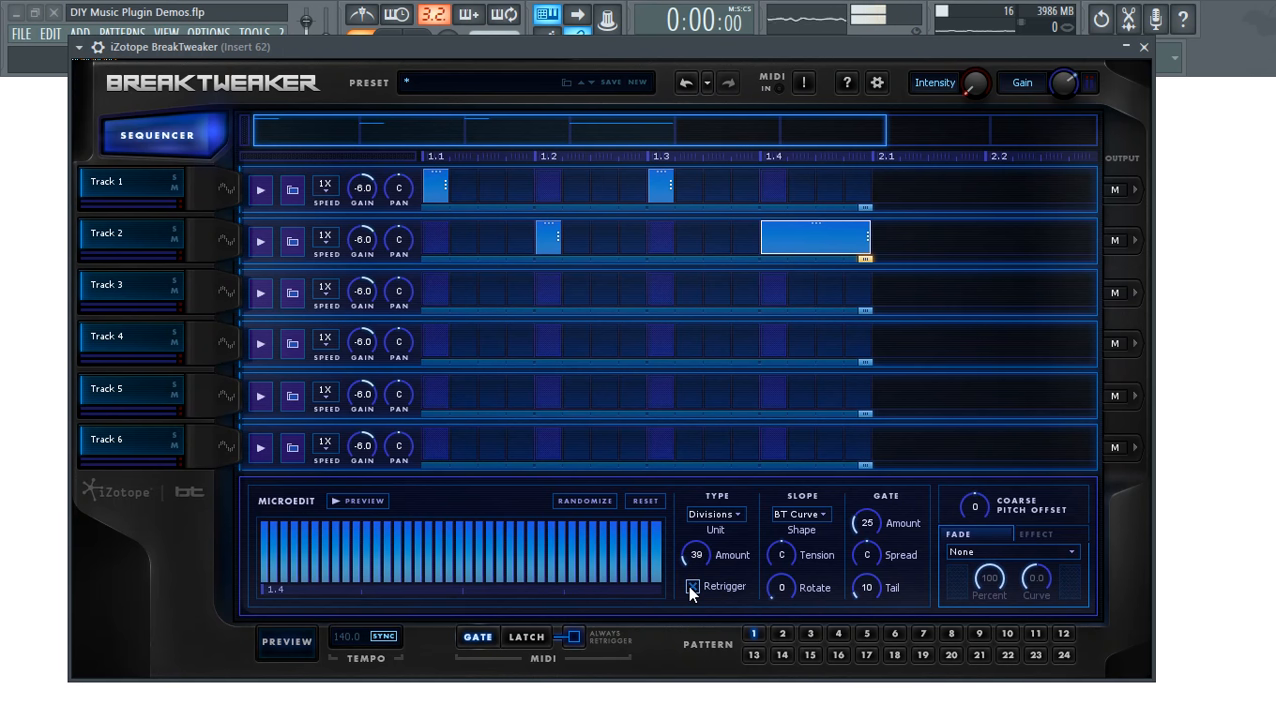
pyautogui.moveTo(692, 556)
pyautogui.mouseDown()
pyautogui.moveTo(696, 495)
pyautogui.moveTo(697, 557)
pyautogui.mouseUp()
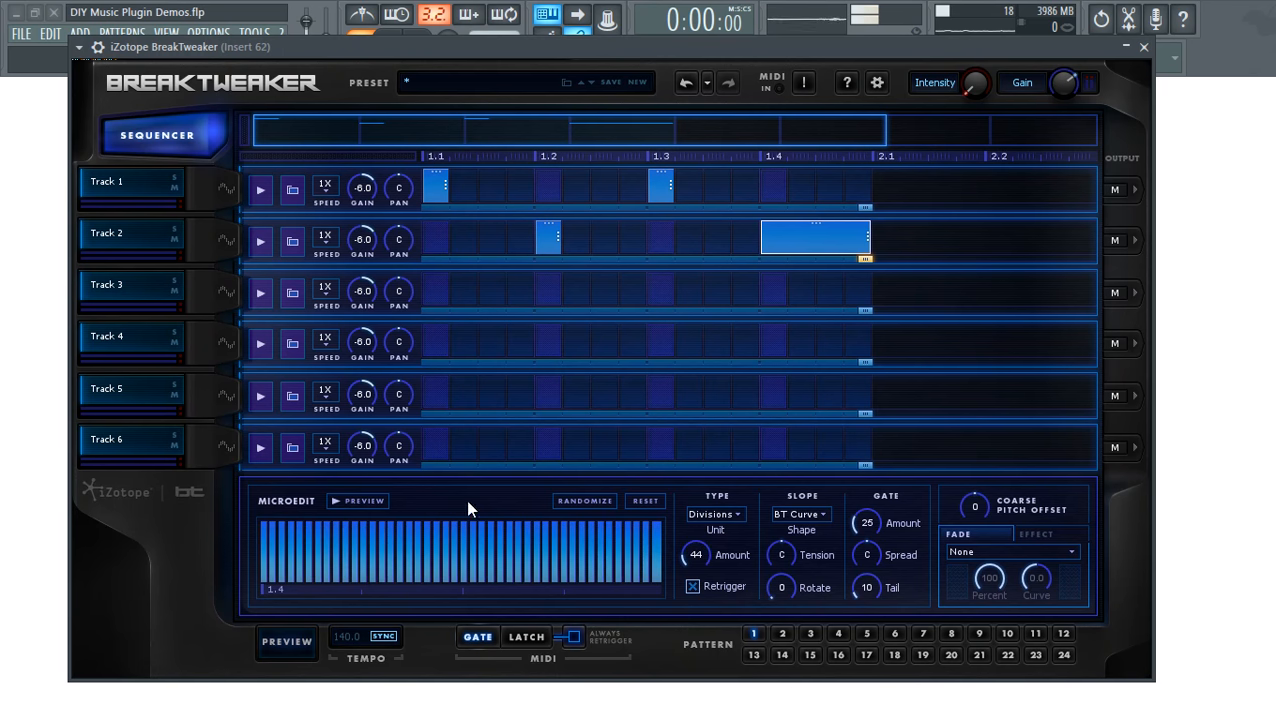
pyautogui.moveTo(695, 558); pyautogui.dragTo(697, 580)
pyautogui.click(349, 499)
pyautogui.click(369, 509)
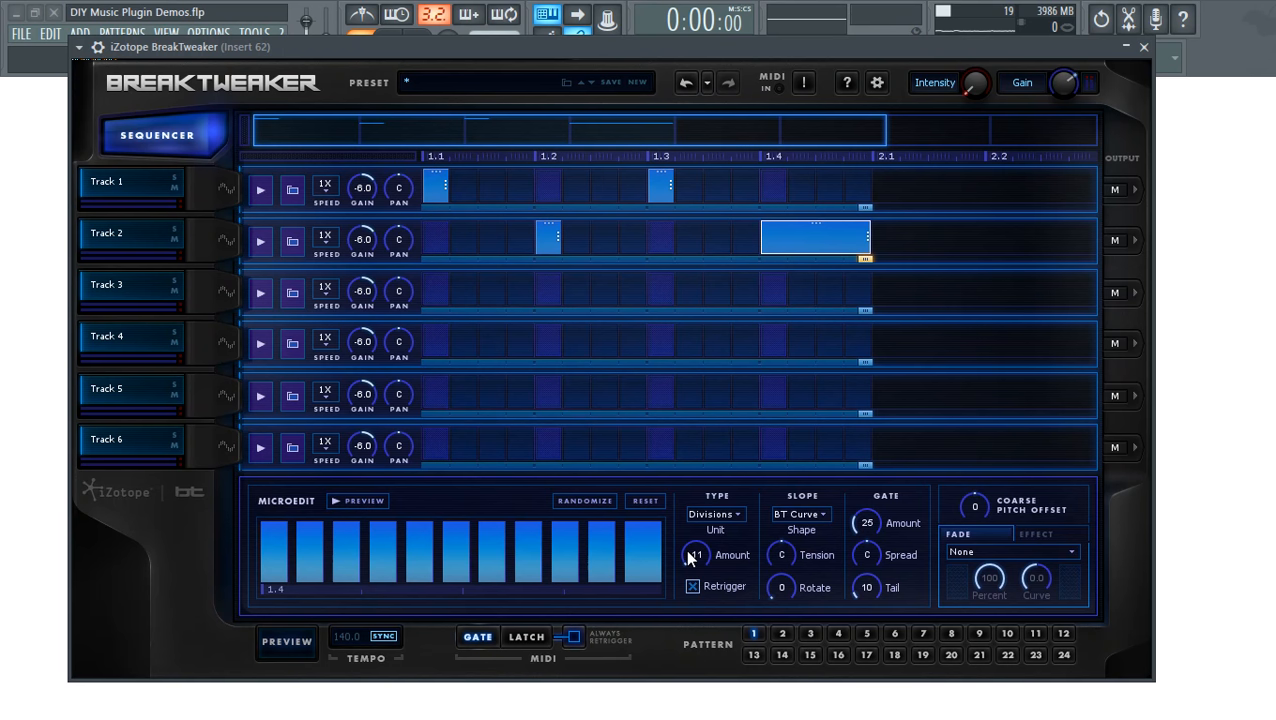
pyautogui.moveTo(692, 562); pyautogui.dragTo(690, 558)
pyautogui.scroll(13, 688, 553)
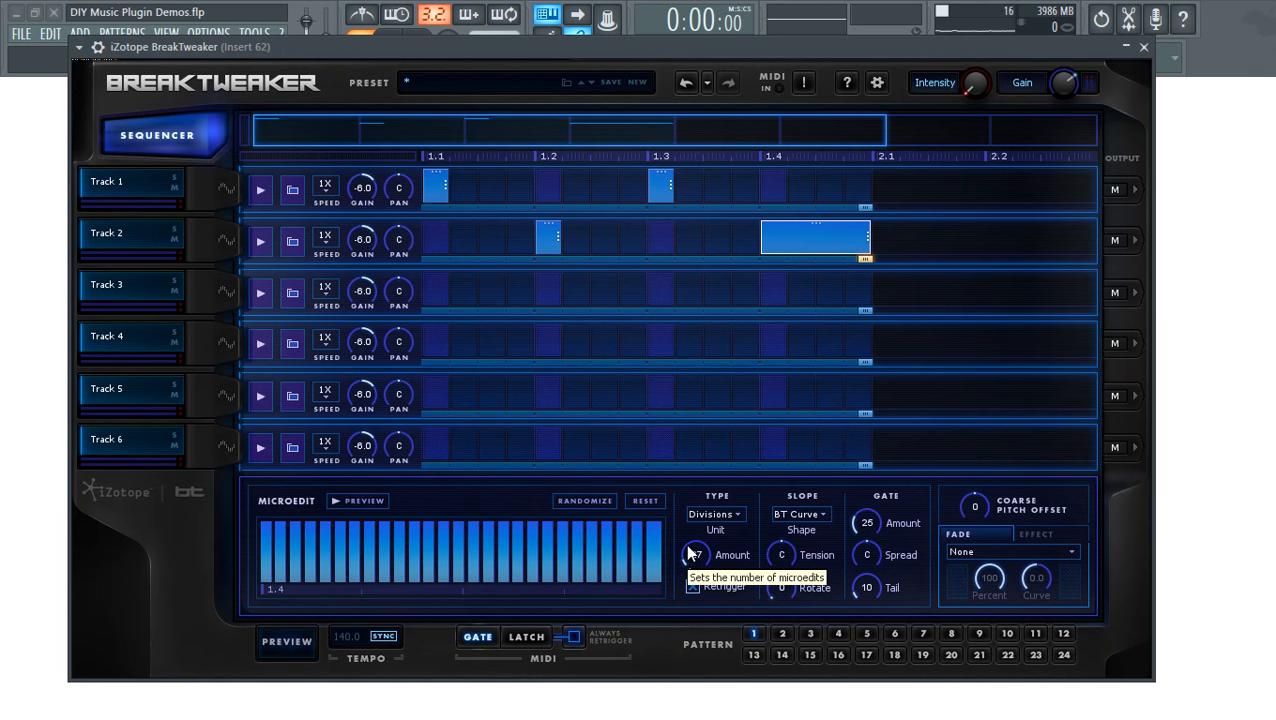
# - Set the Slope Tension to 20L and audition the step
pyautogui.click(781, 553)
pyautogui.moveTo(781, 553); pyautogui.dragTo(778, 558)
pyautogui.click(362, 500)
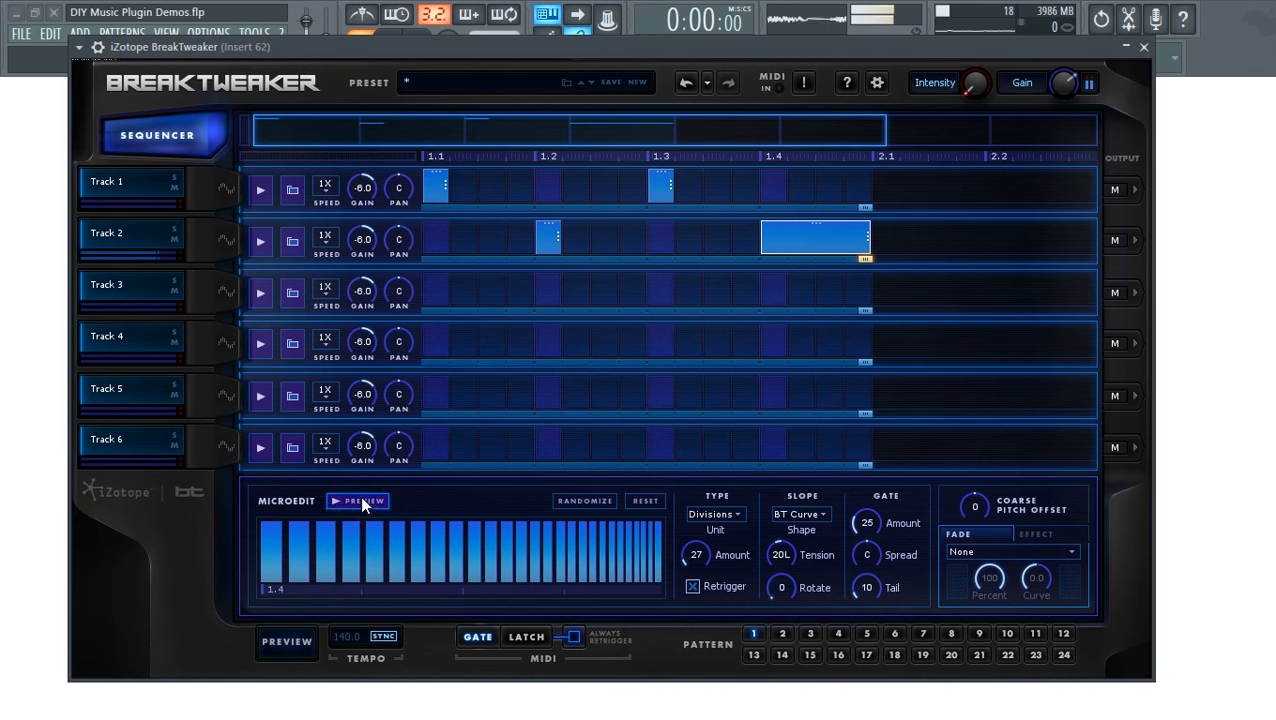
# - Turn Retrigger off and back on, auditioning the step each way
pyautogui.click(694, 585)
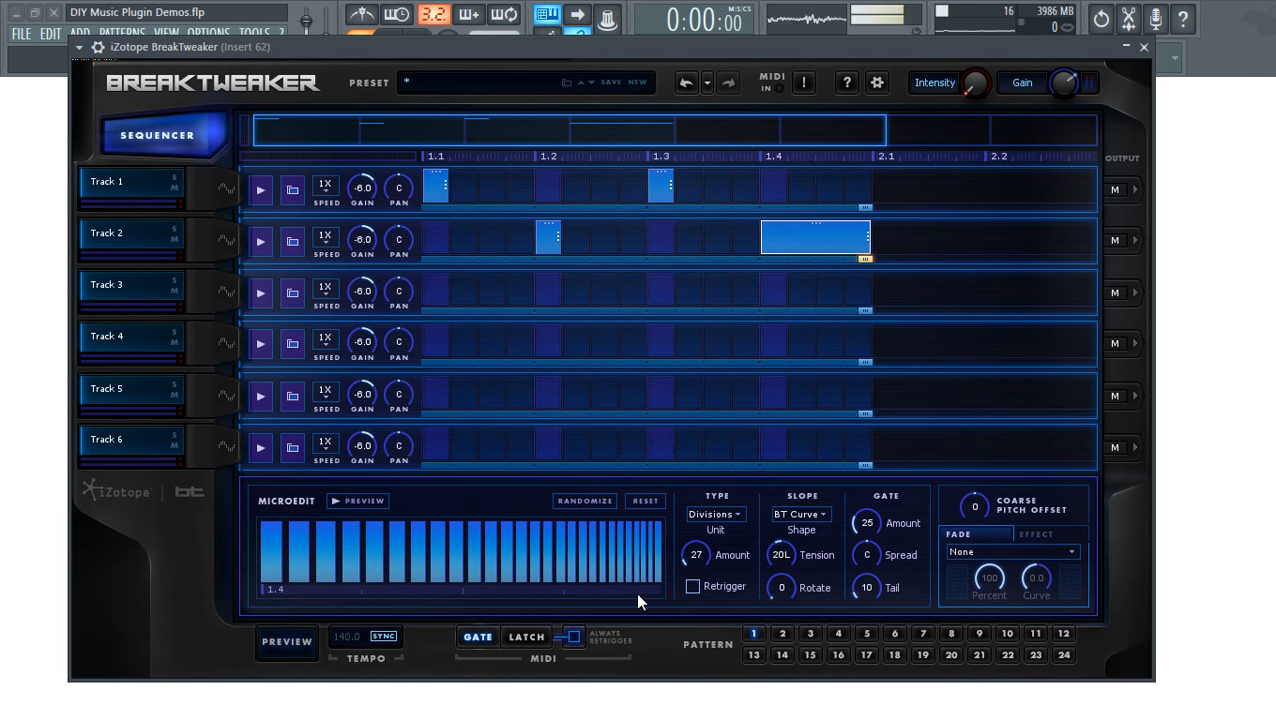
pyautogui.click(356, 502)
pyautogui.click(356, 501)
pyautogui.click(693, 586)
pyautogui.click(359, 499)
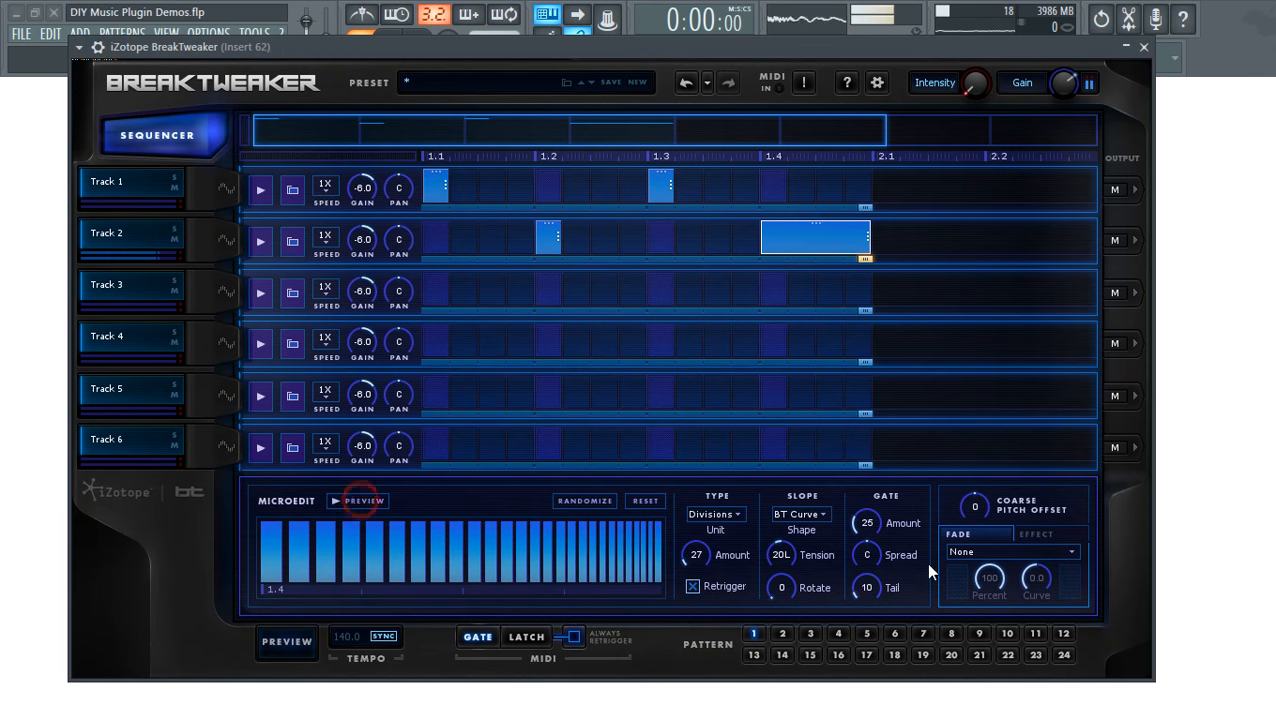
# - Try the Sine, Octave and Major slope curves, settling on Waterfall
pyautogui.click(795, 517)
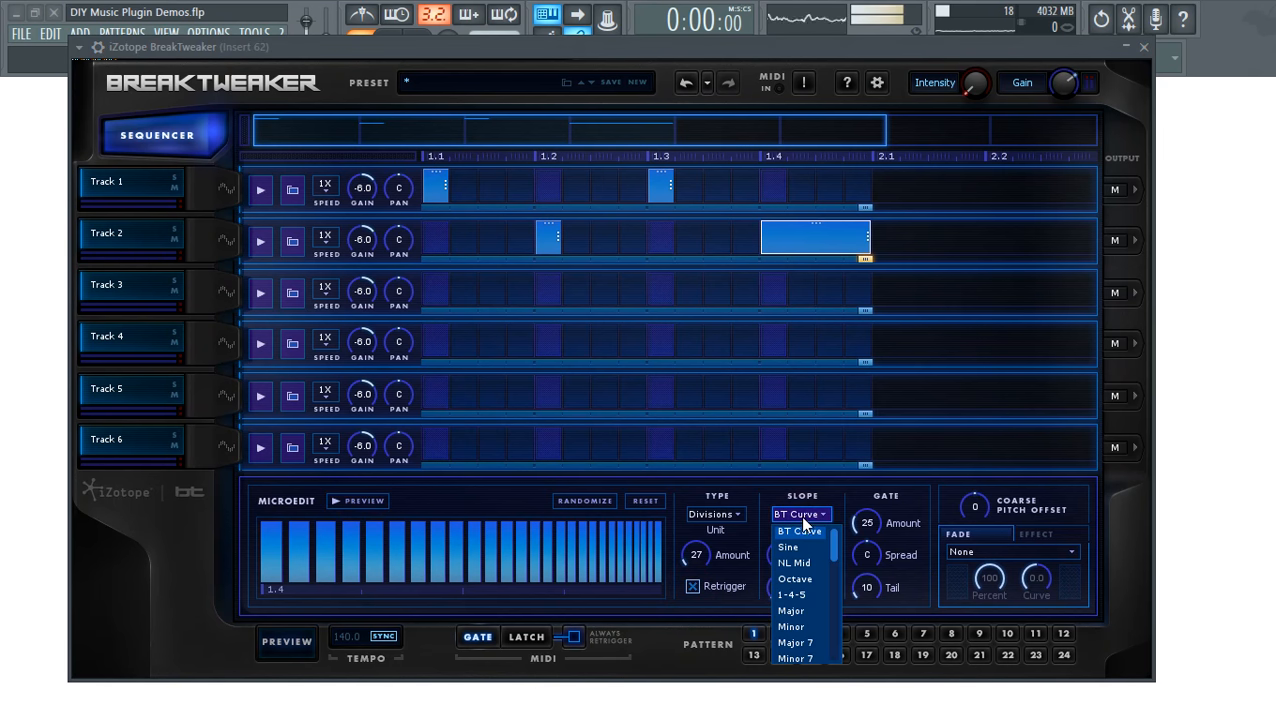
pyautogui.click(802, 550)
pyautogui.click(806, 513)
pyautogui.click(800, 578)
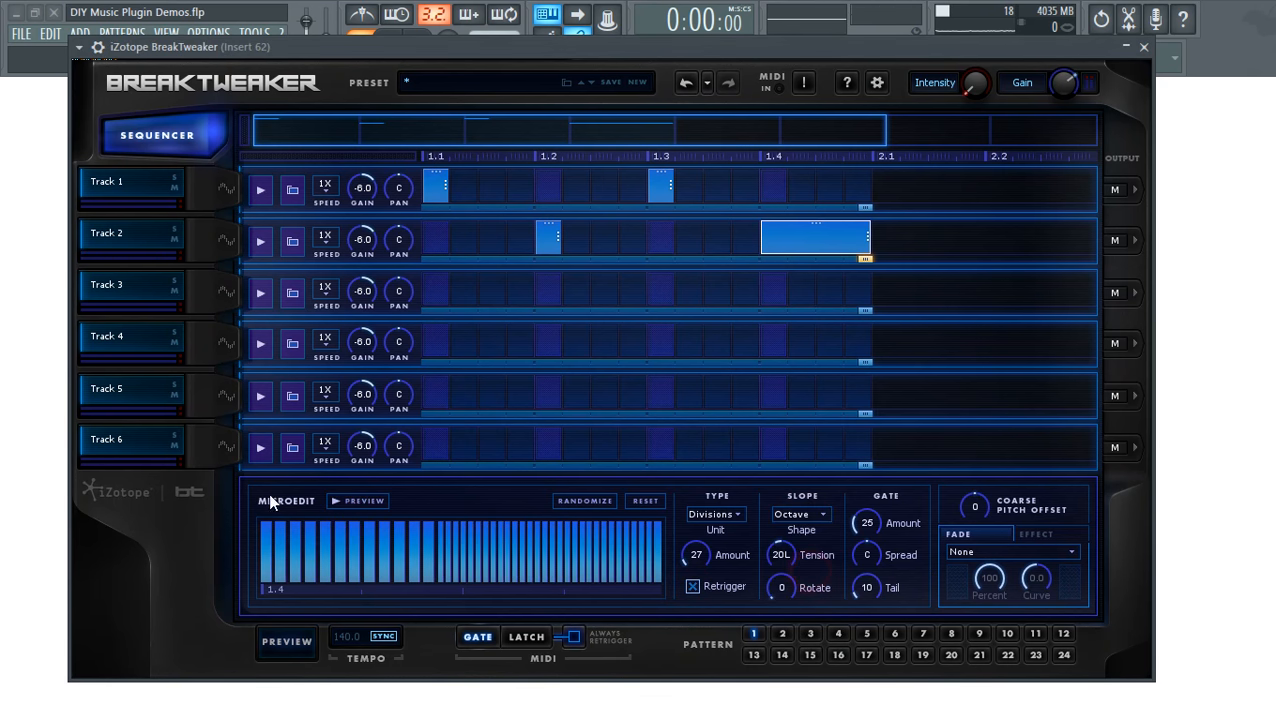
pyautogui.click(375, 500)
pyautogui.click(804, 513)
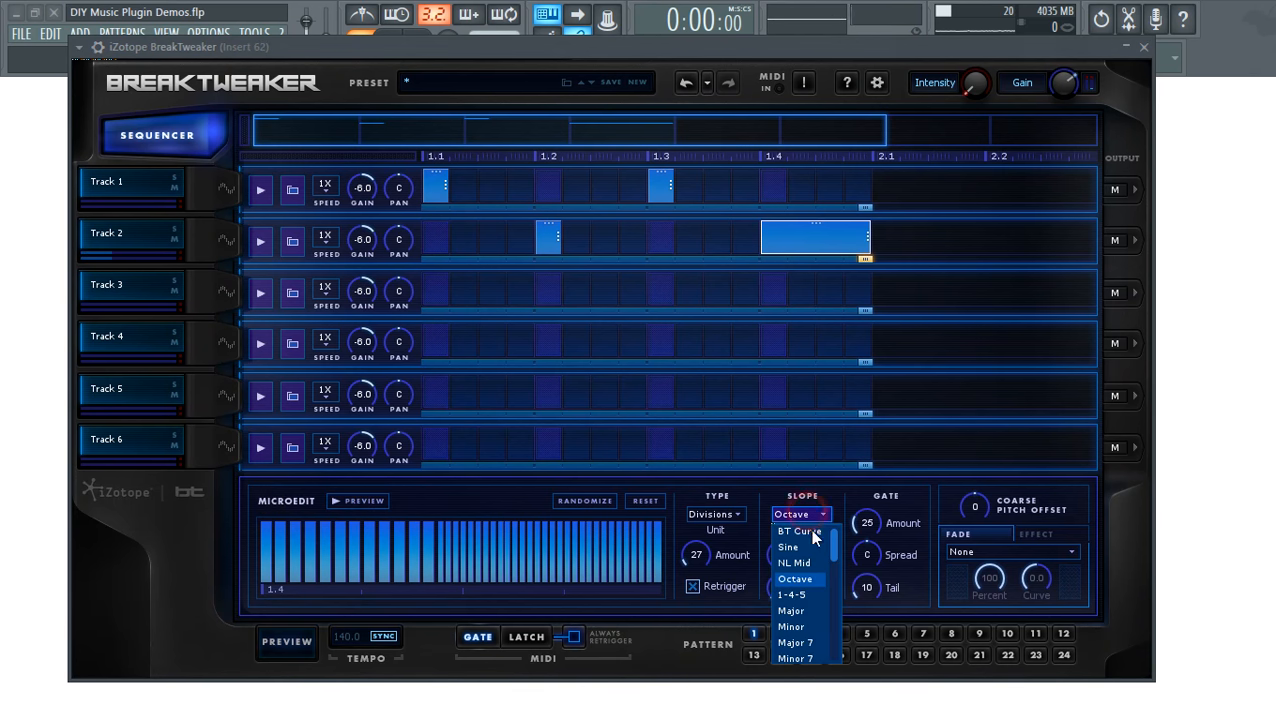
pyautogui.click(802, 607)
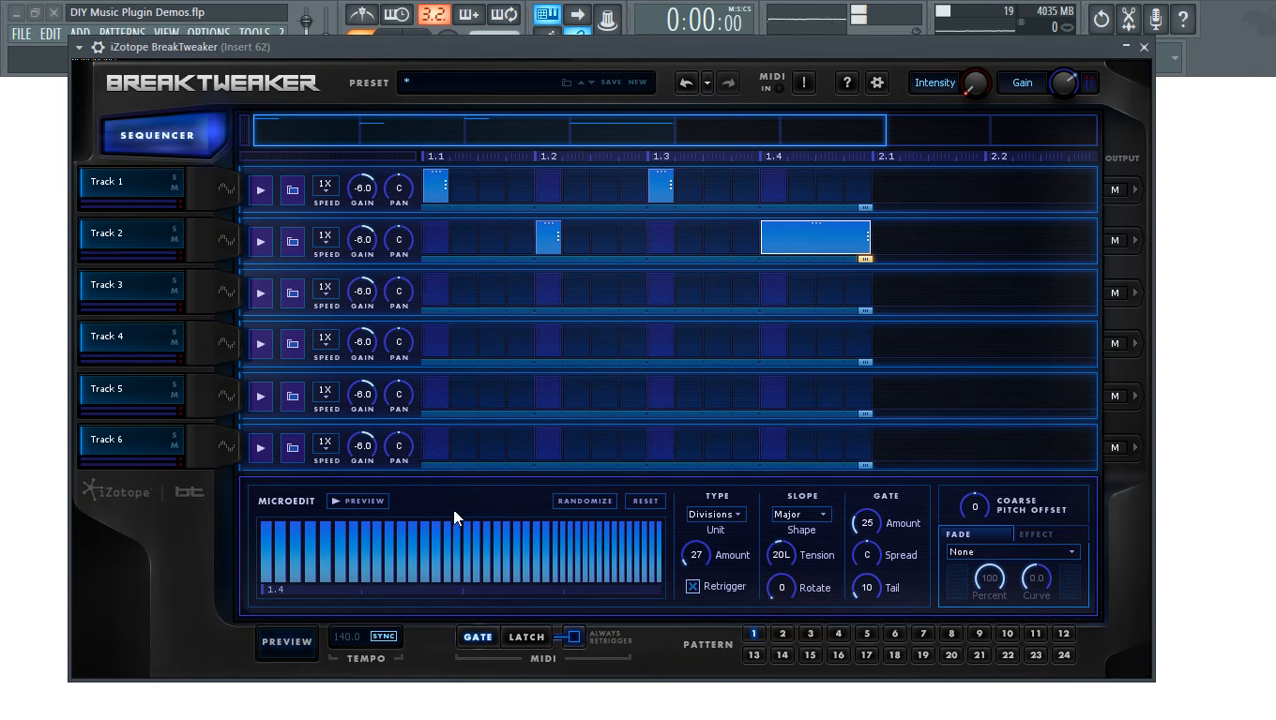
pyautogui.click(815, 514)
pyautogui.scroll(-6, 800, 600)
pyautogui.click(800, 592)
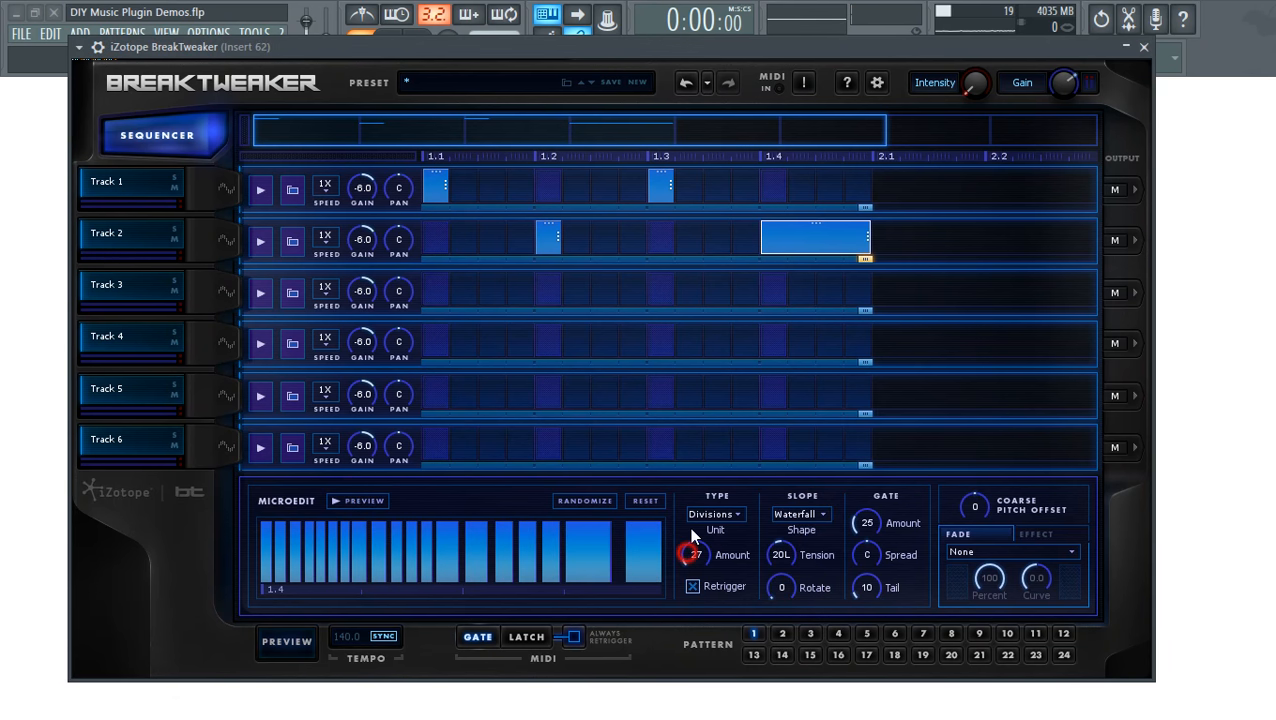
# - Sweep the slice count through 121, 223 and 65 back to 27, then start playback
pyautogui.moveTo(689, 526); pyautogui.dragTo(556, 515)
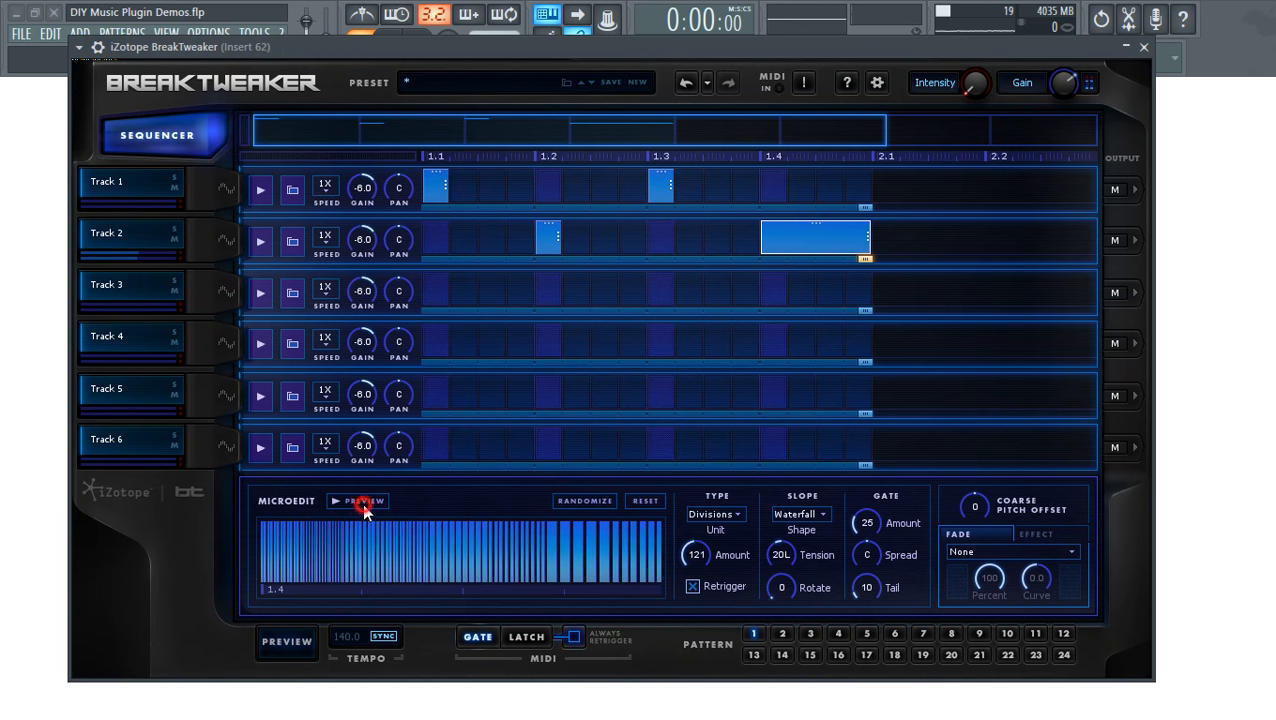
pyautogui.moveTo(689, 557); pyautogui.dragTo(382, 513)
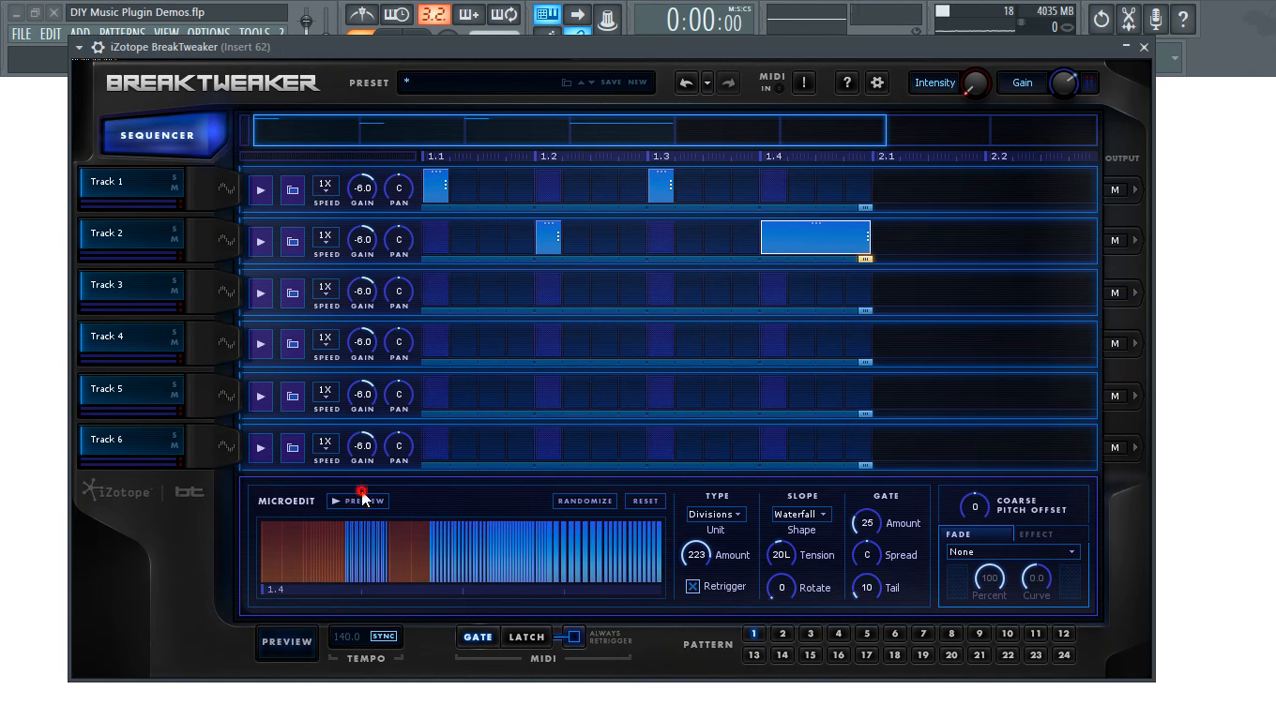
pyautogui.moveTo(714, 552); pyautogui.dragTo(692, 614)
pyautogui.moveTo(693, 560); pyautogui.dragTo(697, 574)
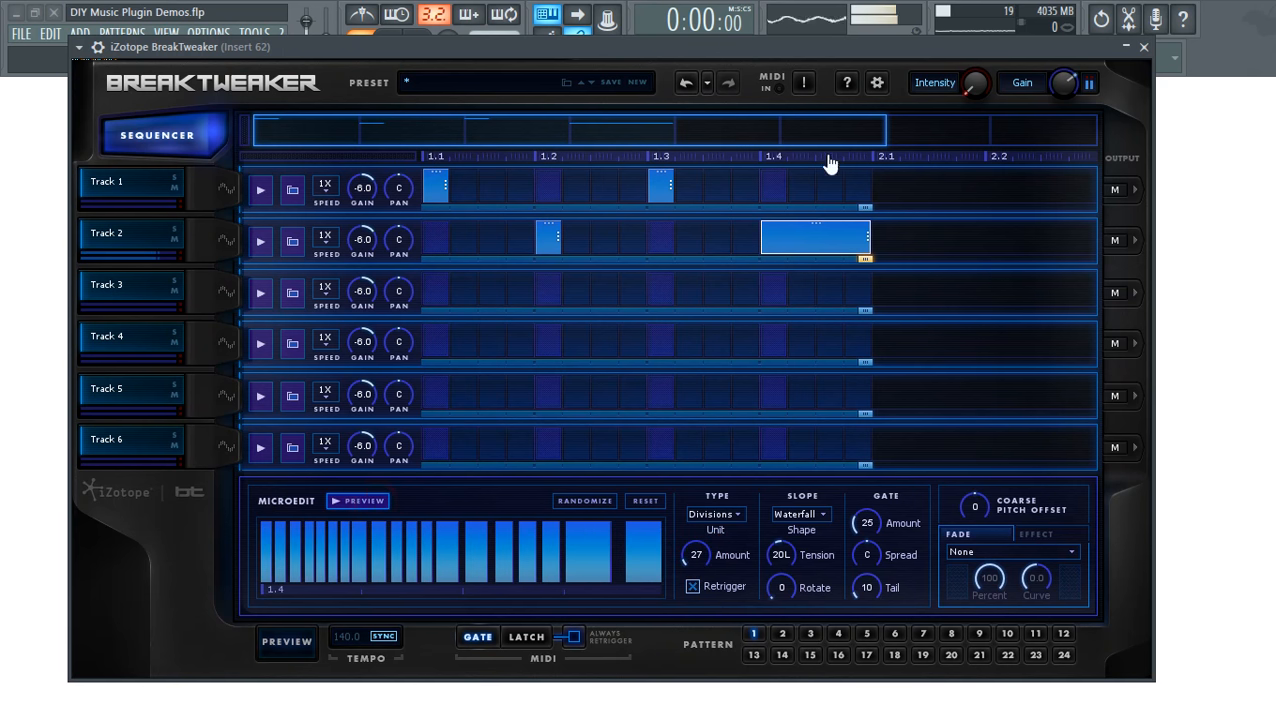
pyautogui.click(279, 652)
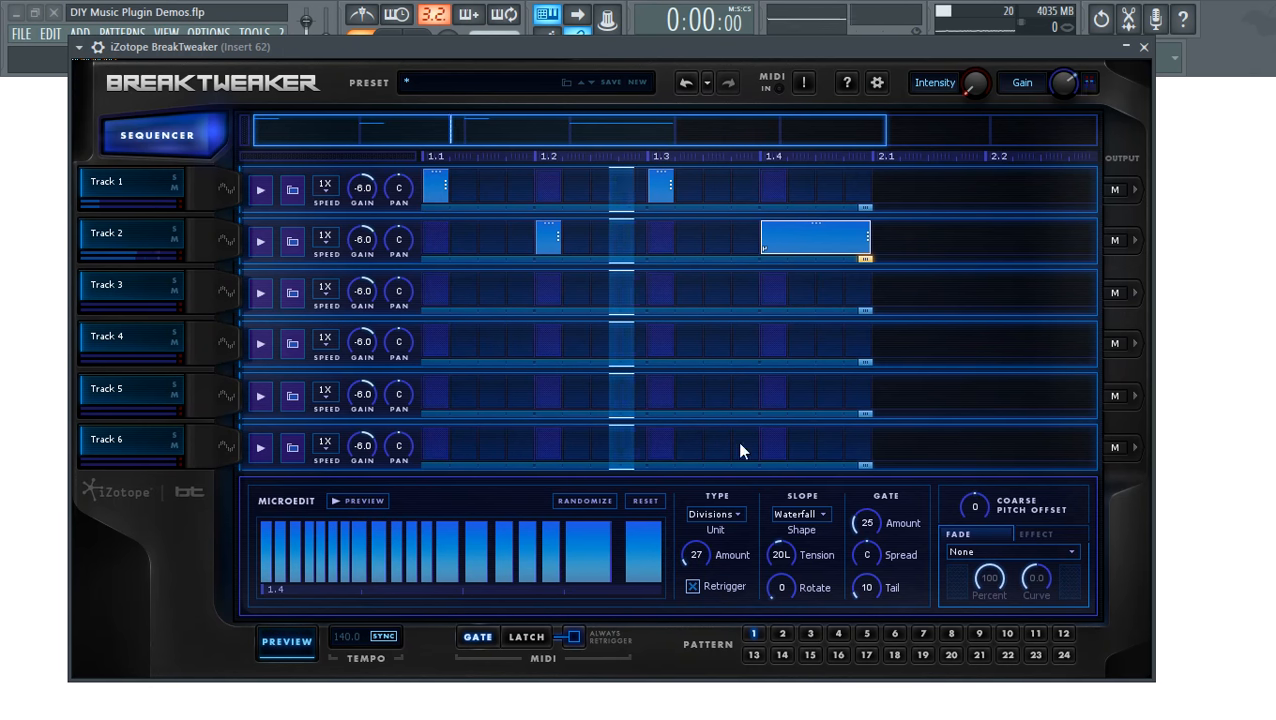
# - Set the slope shape to Sauce with tension bent to 46L
pyautogui.click(822, 525)
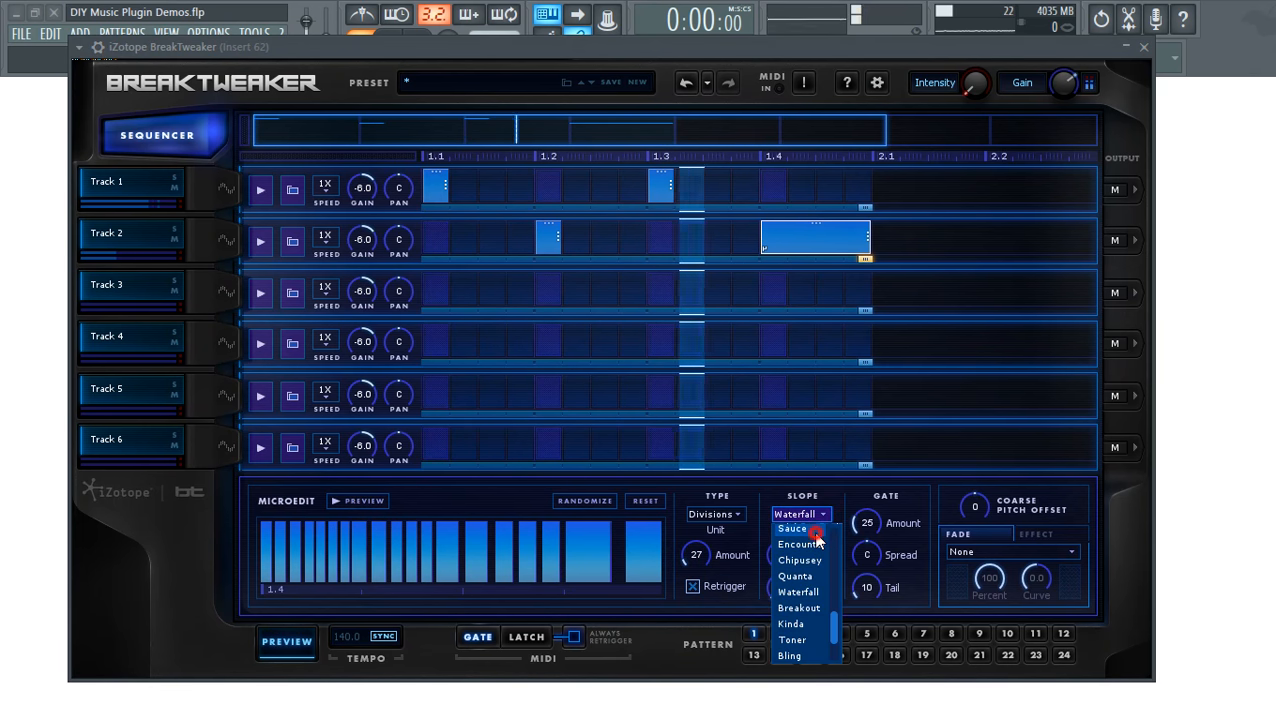
pyautogui.click(820, 530)
pyautogui.click(822, 517)
pyautogui.click(822, 519)
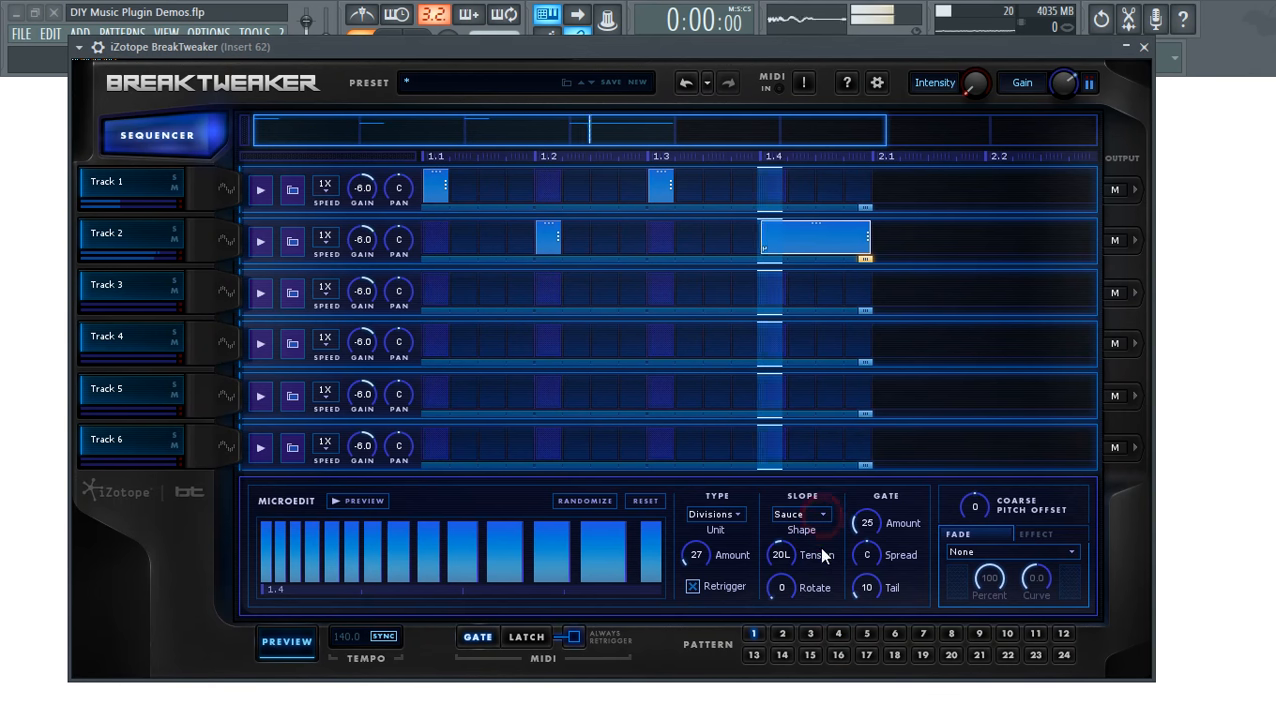
pyautogui.moveTo(773, 555); pyautogui.dragTo(779, 567)
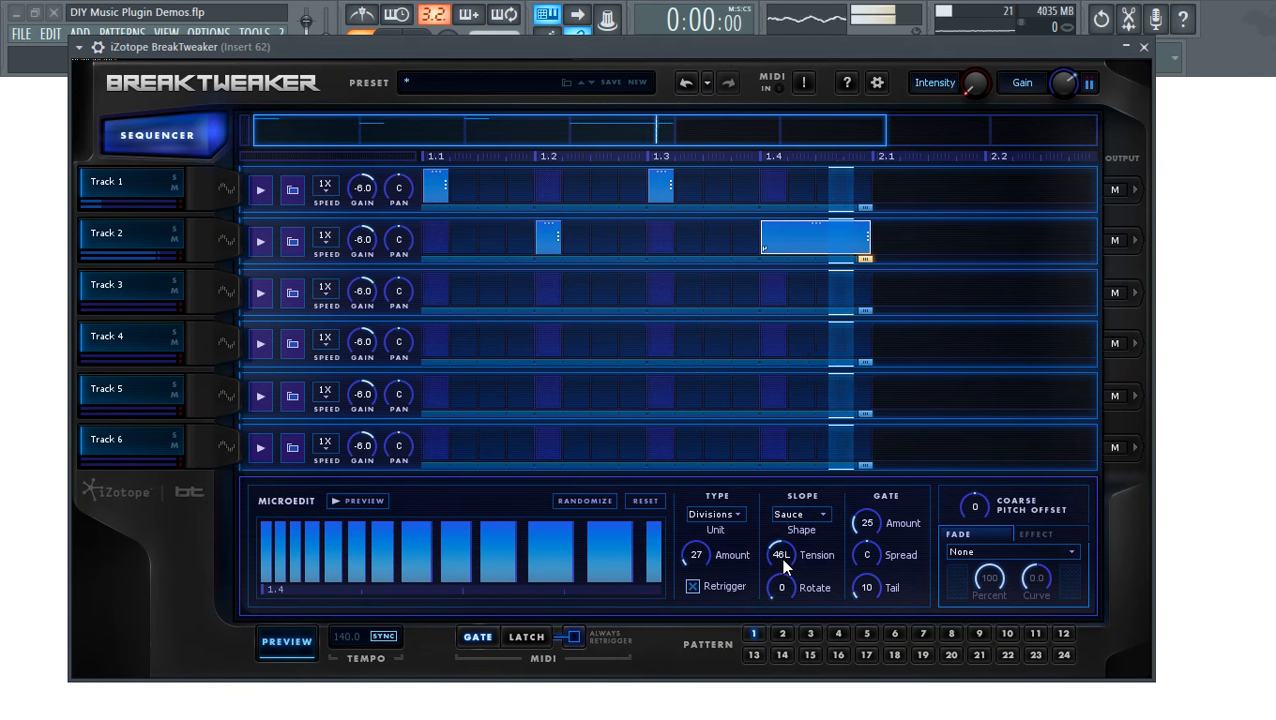
# - Set the gate amount to 63 and add a Track 1 step before 1.2
pyautogui.moveTo(866, 521); pyautogui.dragTo(877, 470)
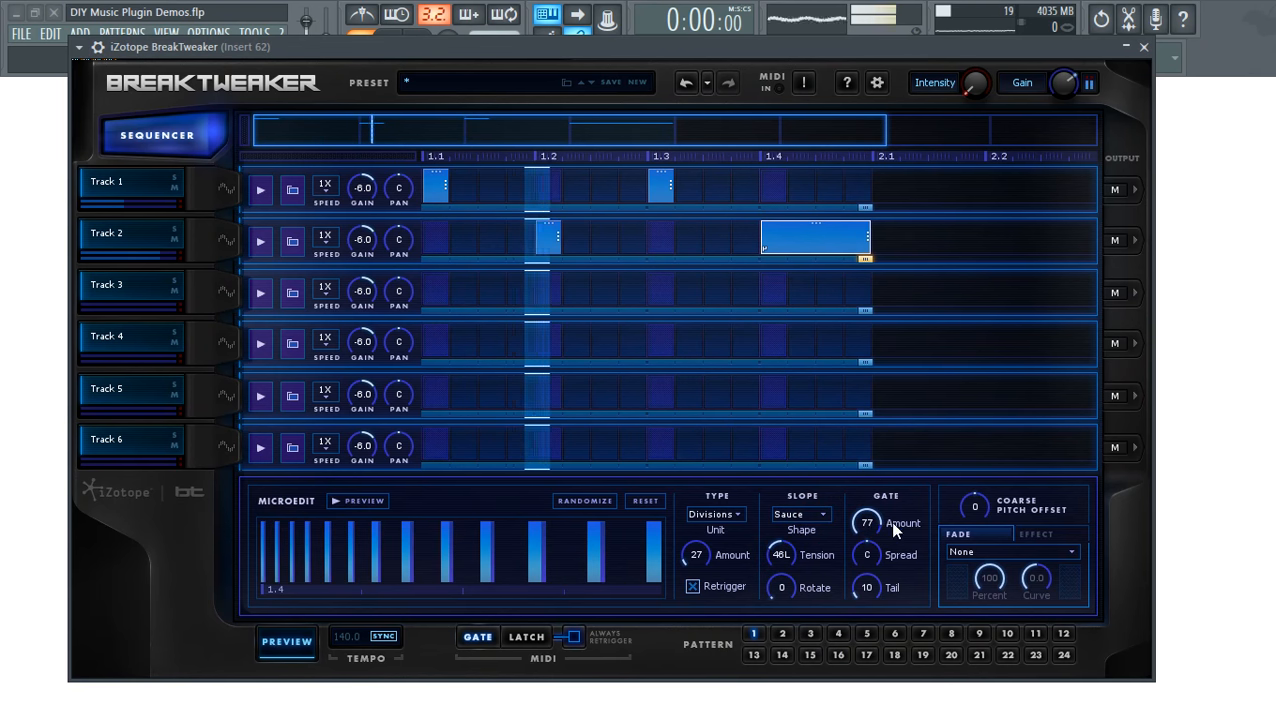
pyautogui.moveTo(867, 520); pyautogui.dragTo(867, 526)
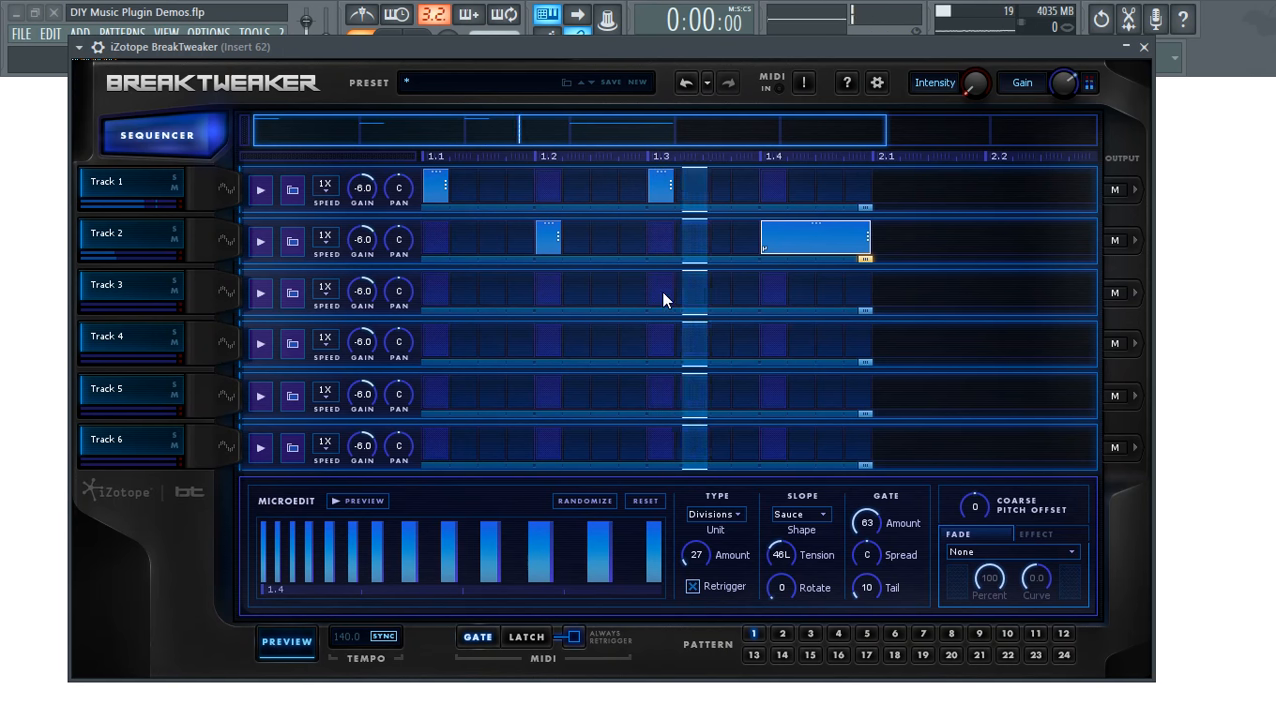
pyautogui.click(519, 190)
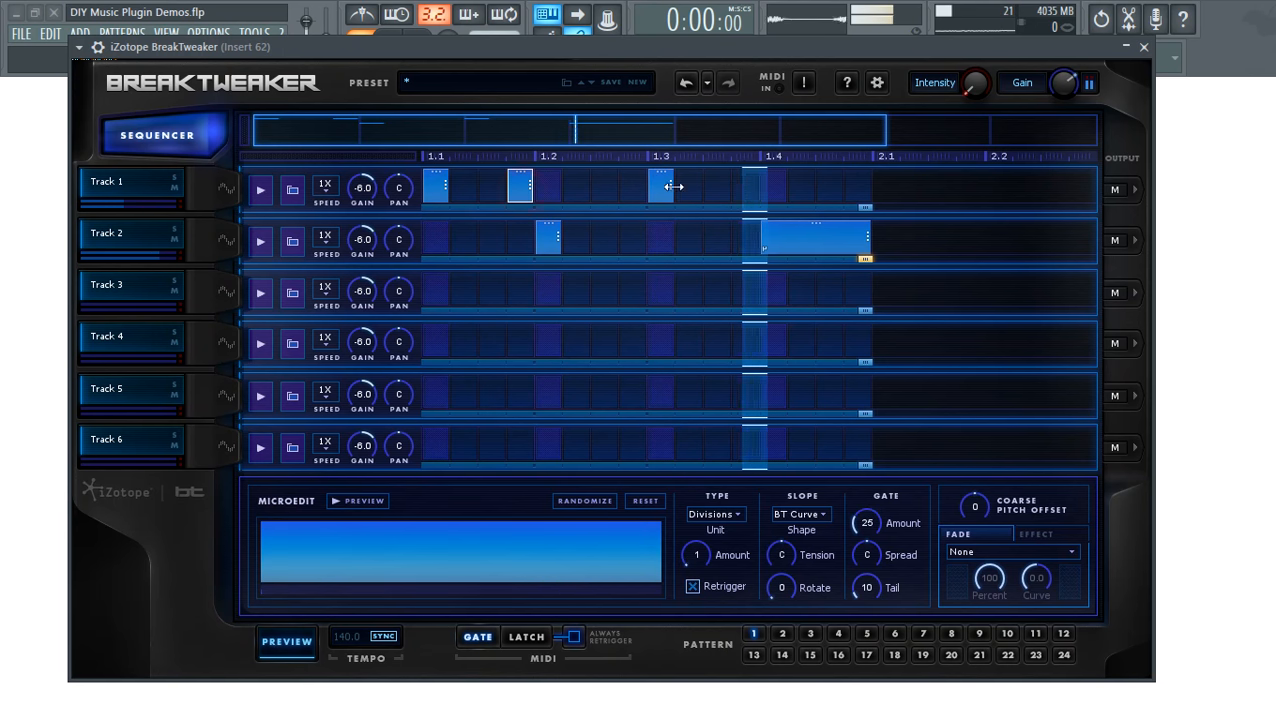
# - Add a Track 1 step before 1.3, replace the 1.3 step with one just after it, and stop playback
pyautogui.click(604, 187)
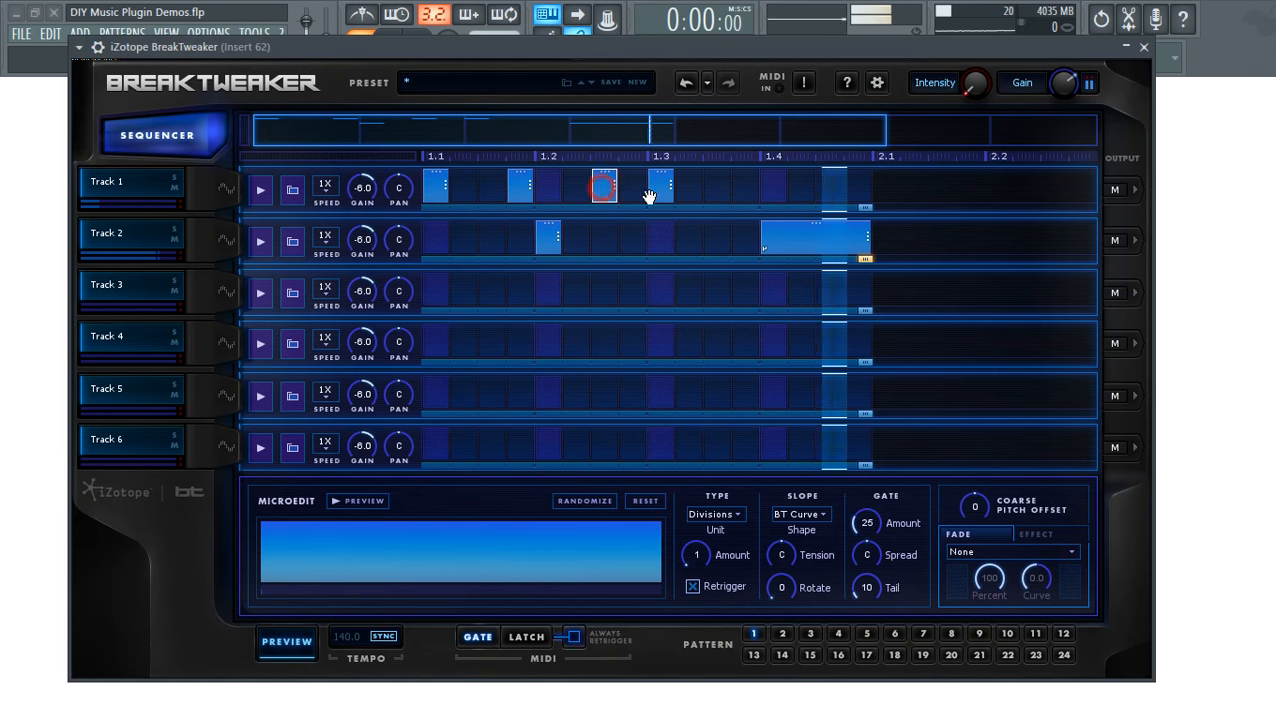
pyautogui.rightClick(661, 183)
pyautogui.click(710, 233)
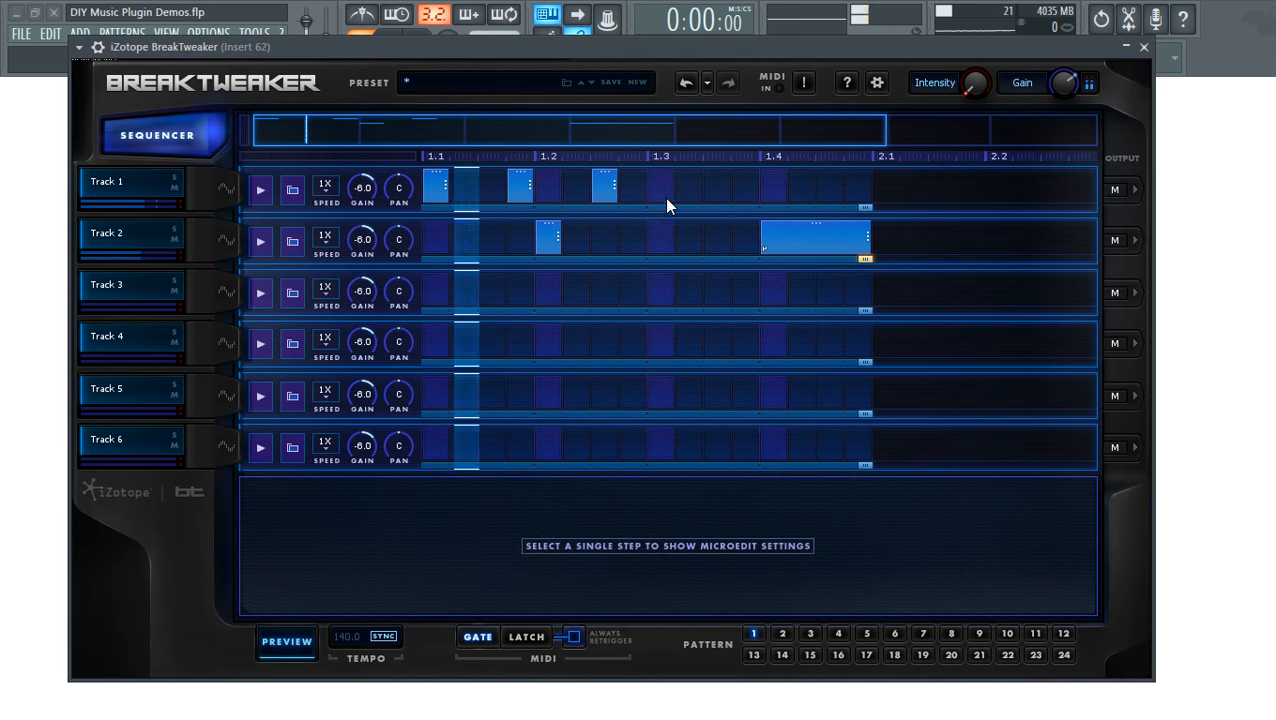
pyautogui.click(712, 186)
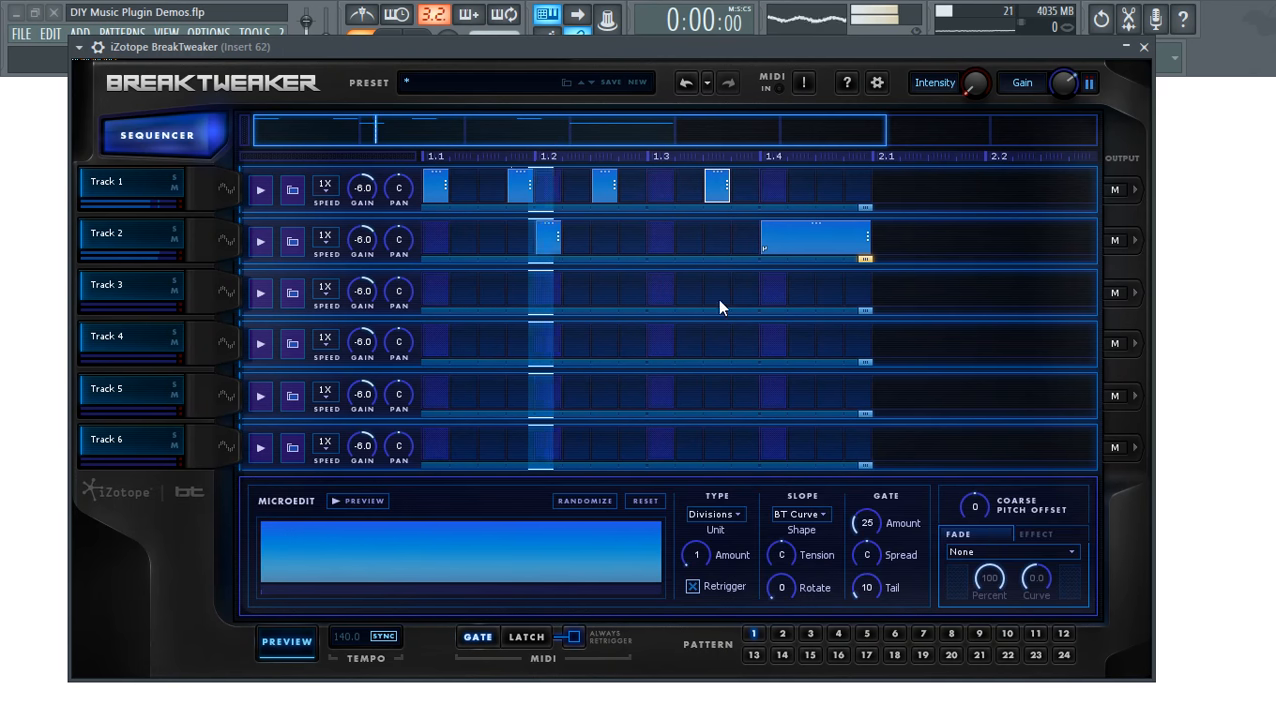
pyautogui.click(287, 650)
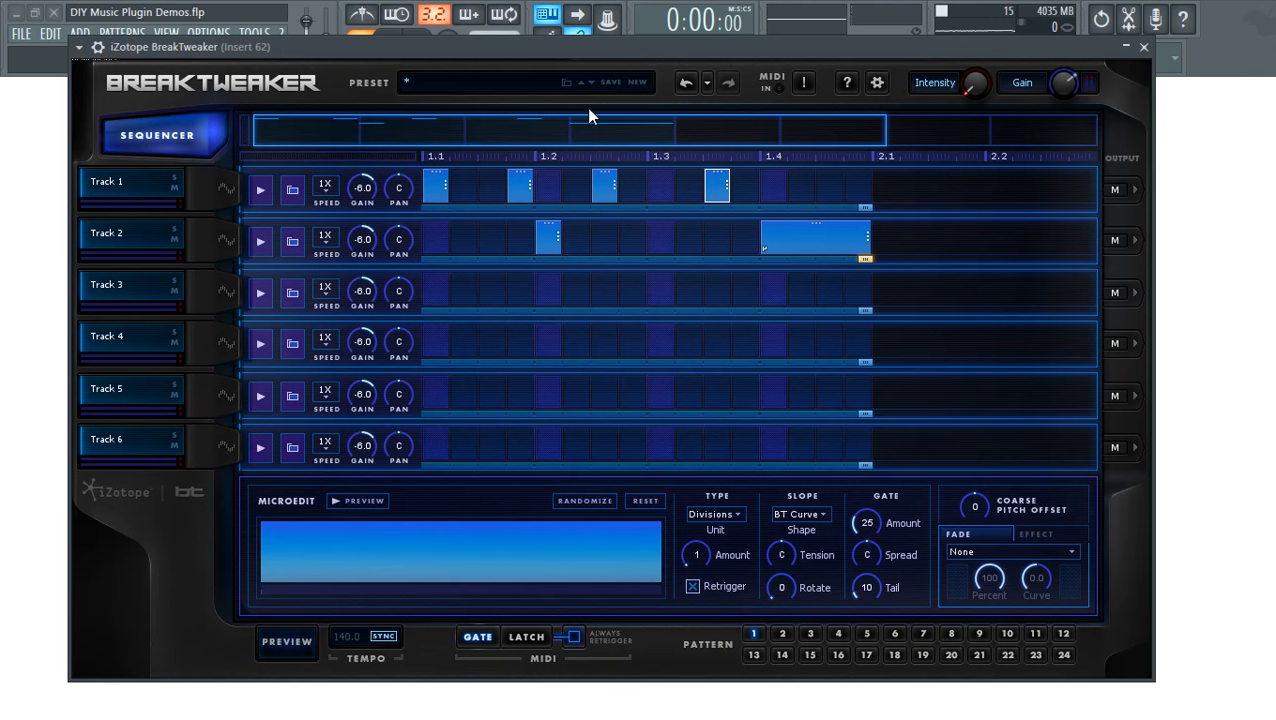
# - Check the contents of patterns 2 and 3, then copy pattern 1 via Pattern > Copy
pyautogui.click(811, 636)
pyautogui.click(782, 634)
pyautogui.click(811, 634)
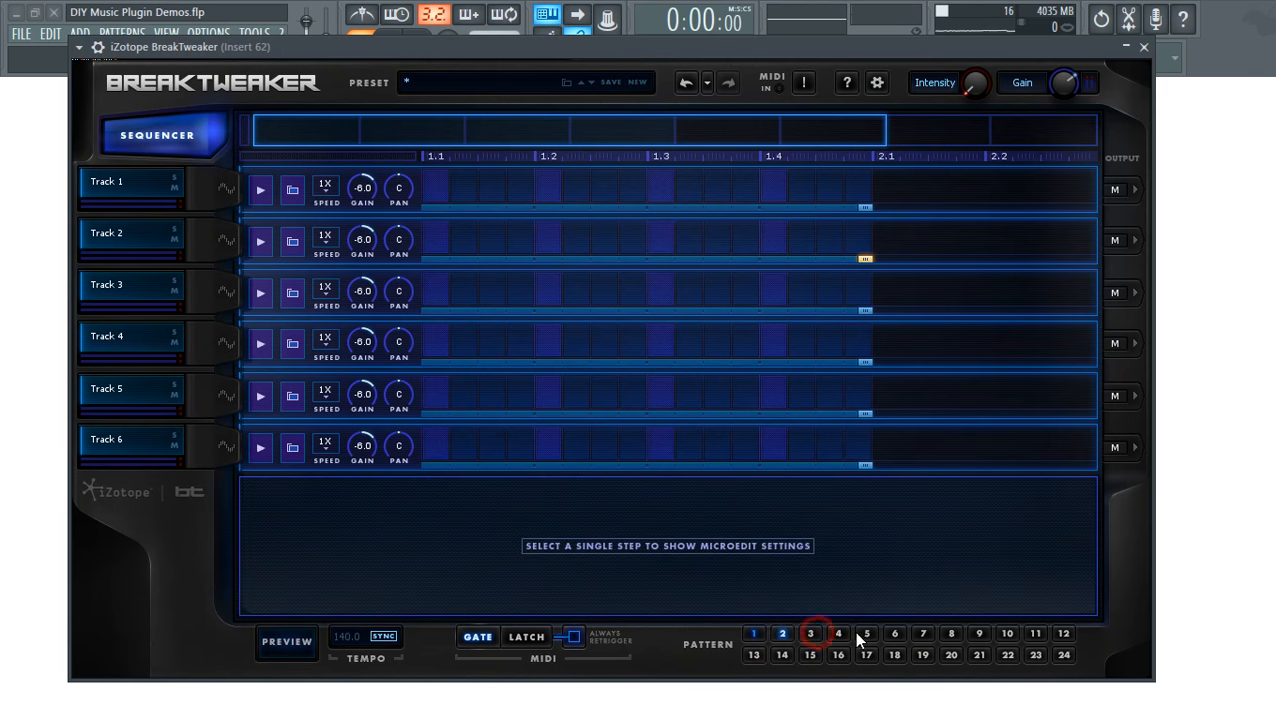
pyautogui.click(755, 634)
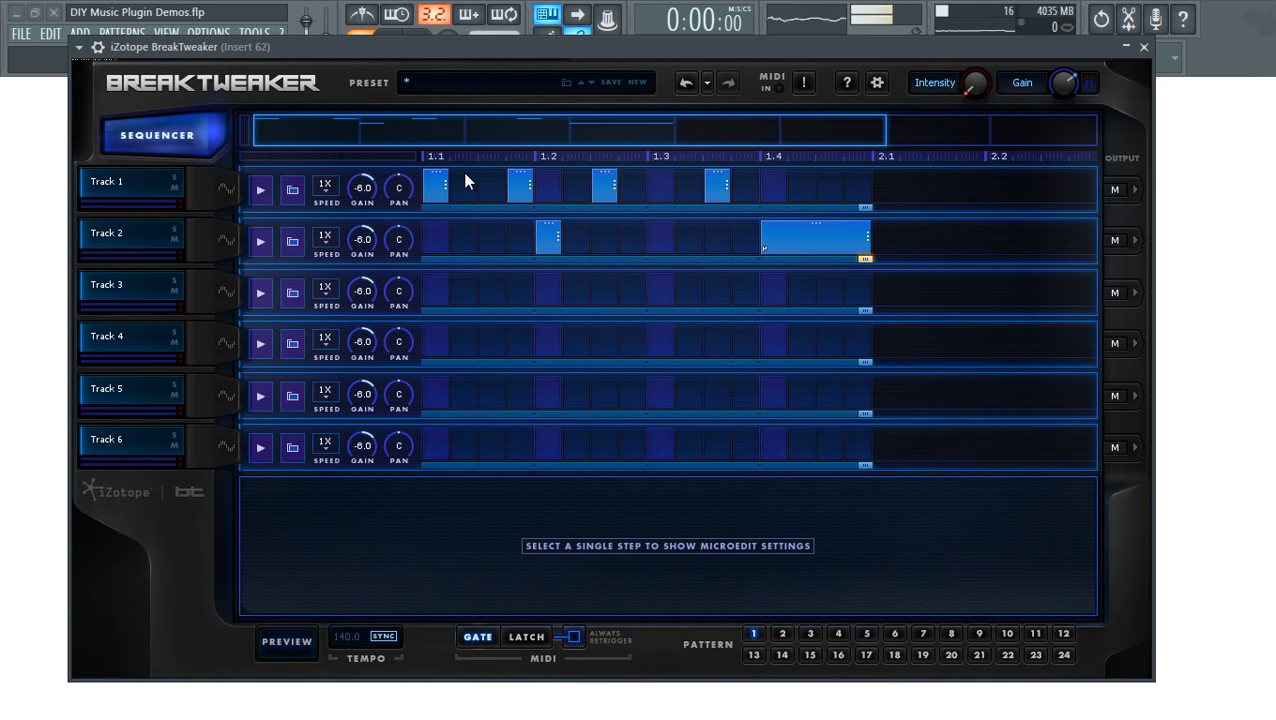
pyautogui.rightClick(433, 186)
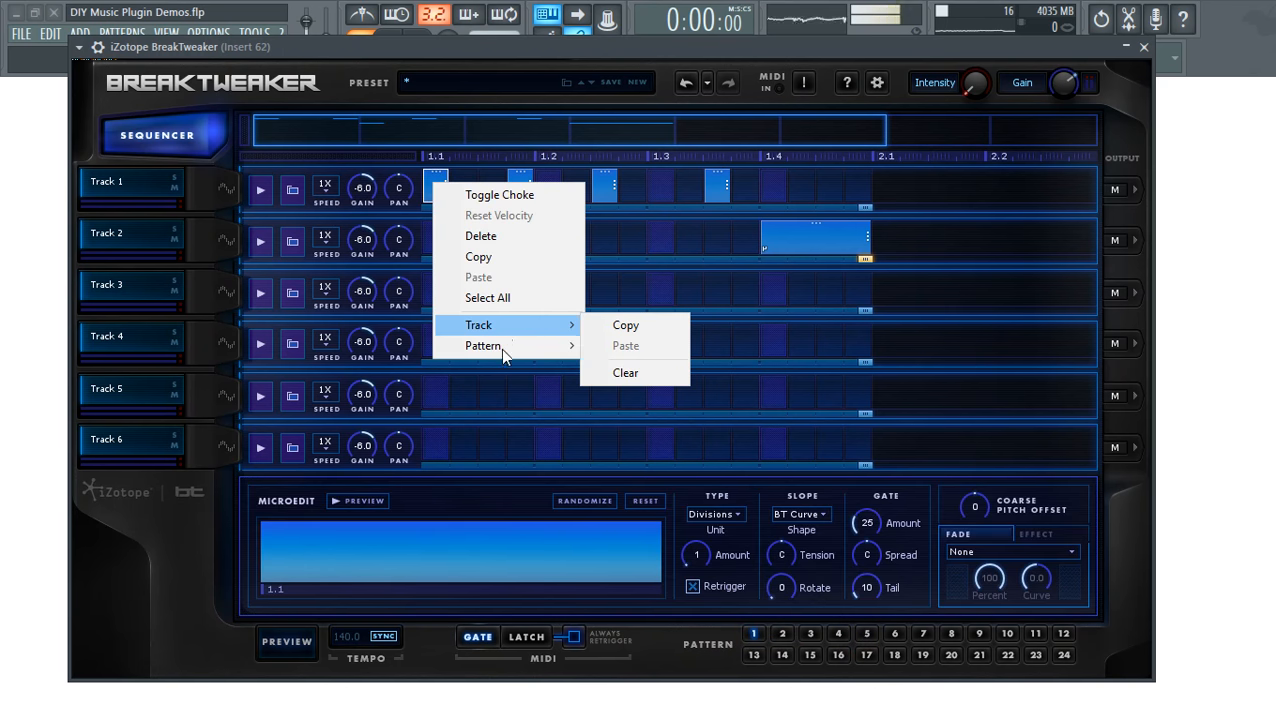
pyautogui.moveTo(505, 357)
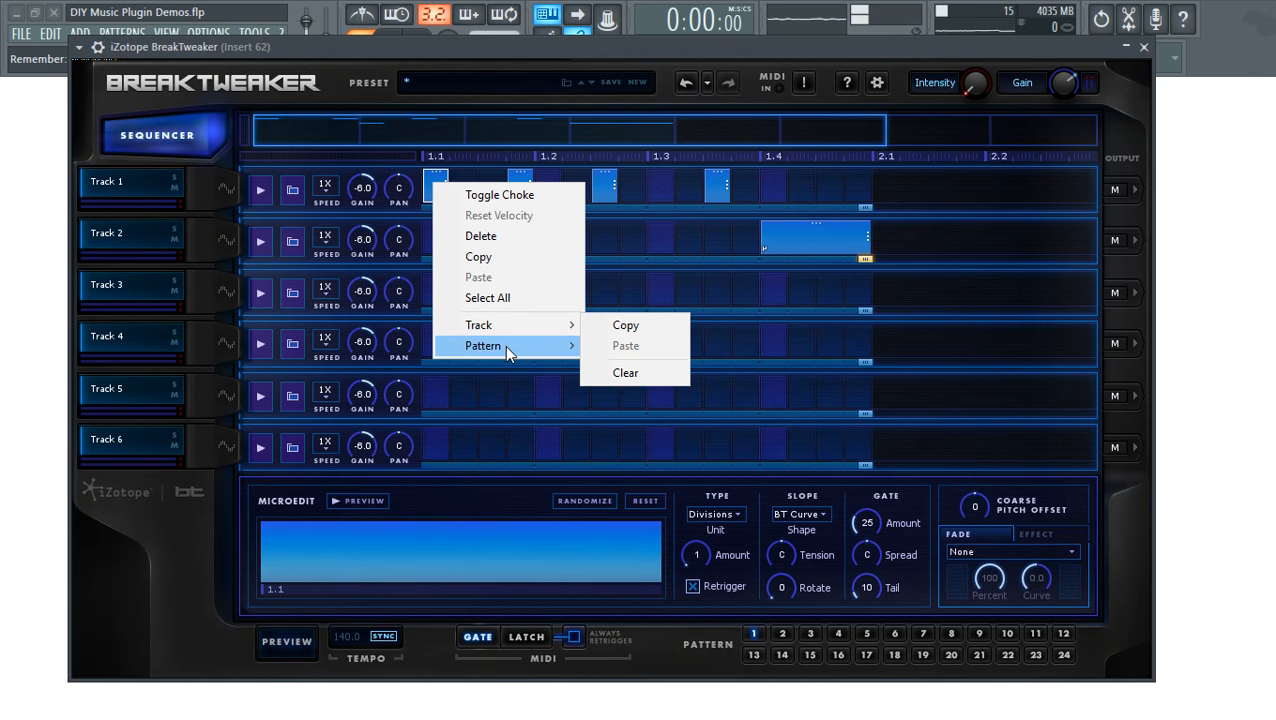
pyautogui.click(667, 348)
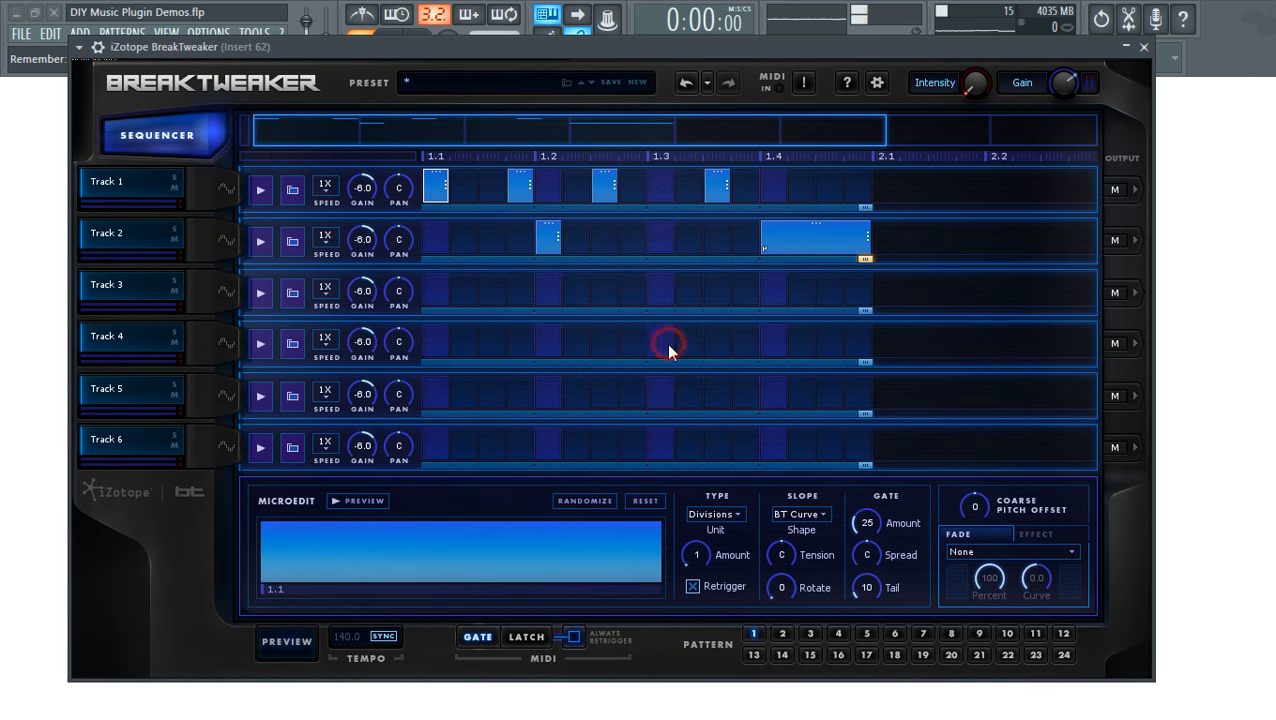
# - Paste the copied pattern into pattern 2 and return to pattern 1
pyautogui.click(784, 634)
pyautogui.rightClick(436, 194)
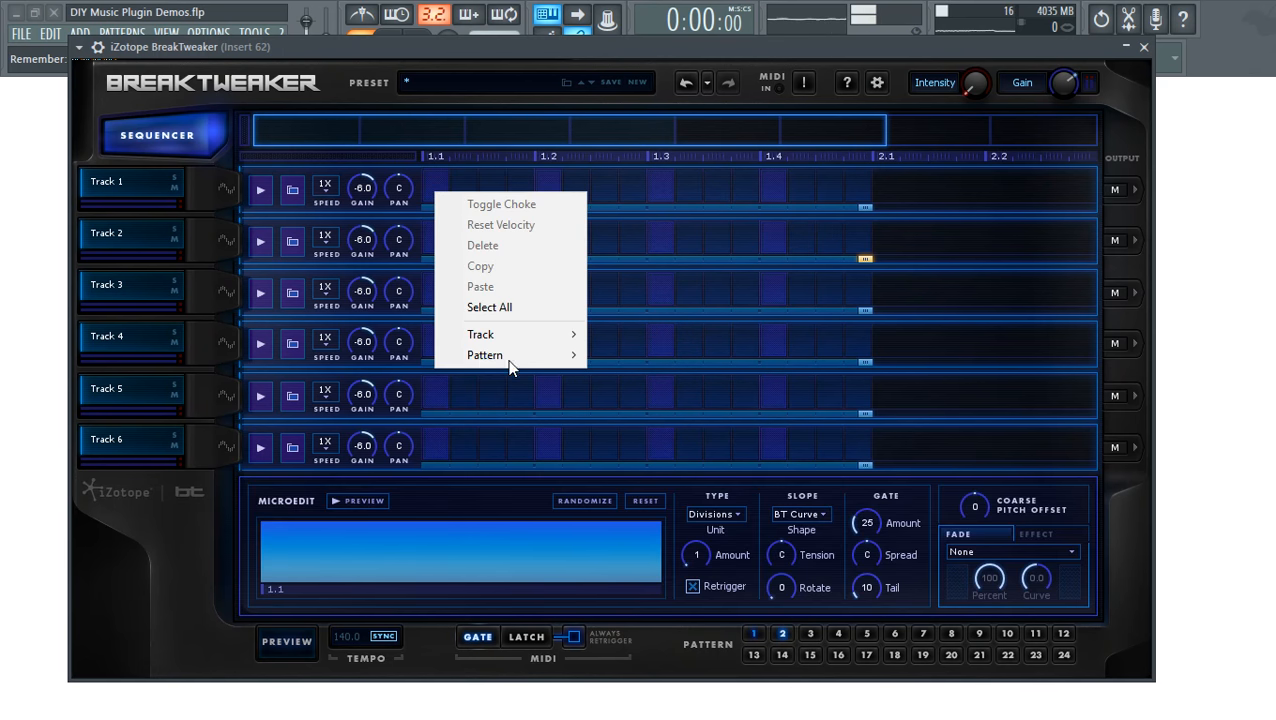
pyautogui.moveTo(522, 362)
pyautogui.click(645, 374)
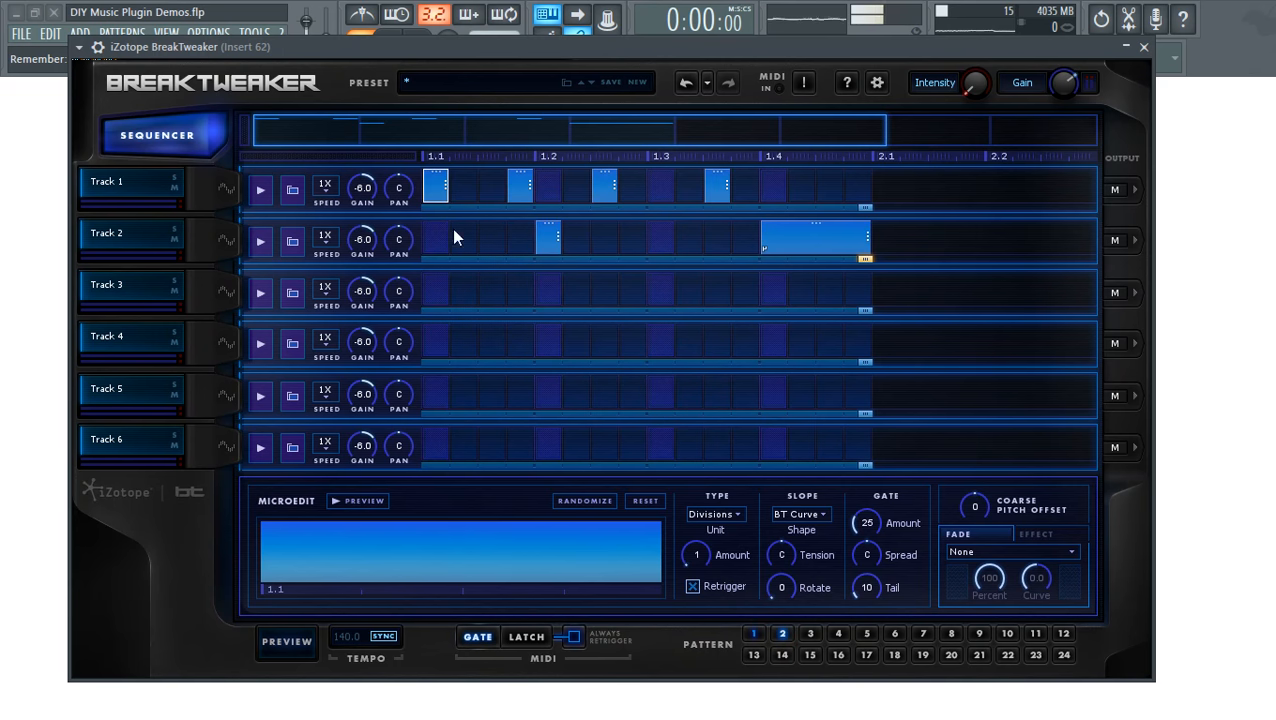
pyautogui.click(754, 634)
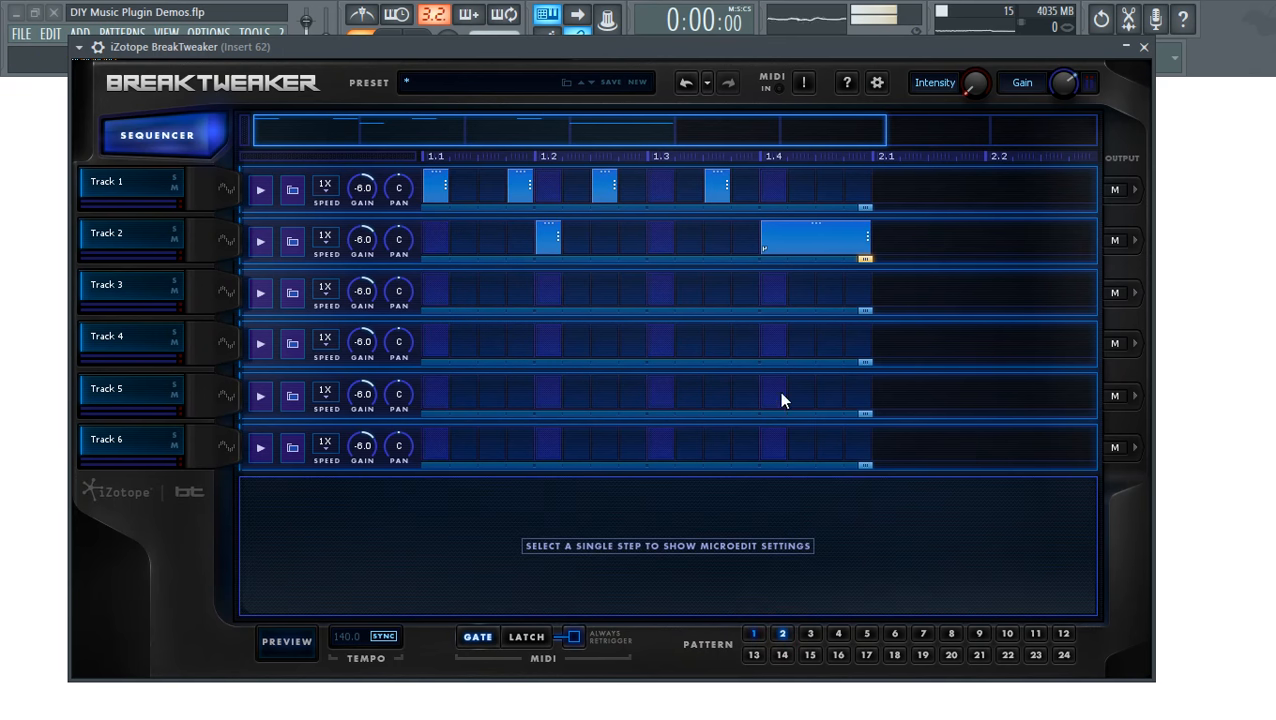
# - Select Track 2's long step at 1.4 and set its slope shape to Breakout
pyautogui.click(820, 249)
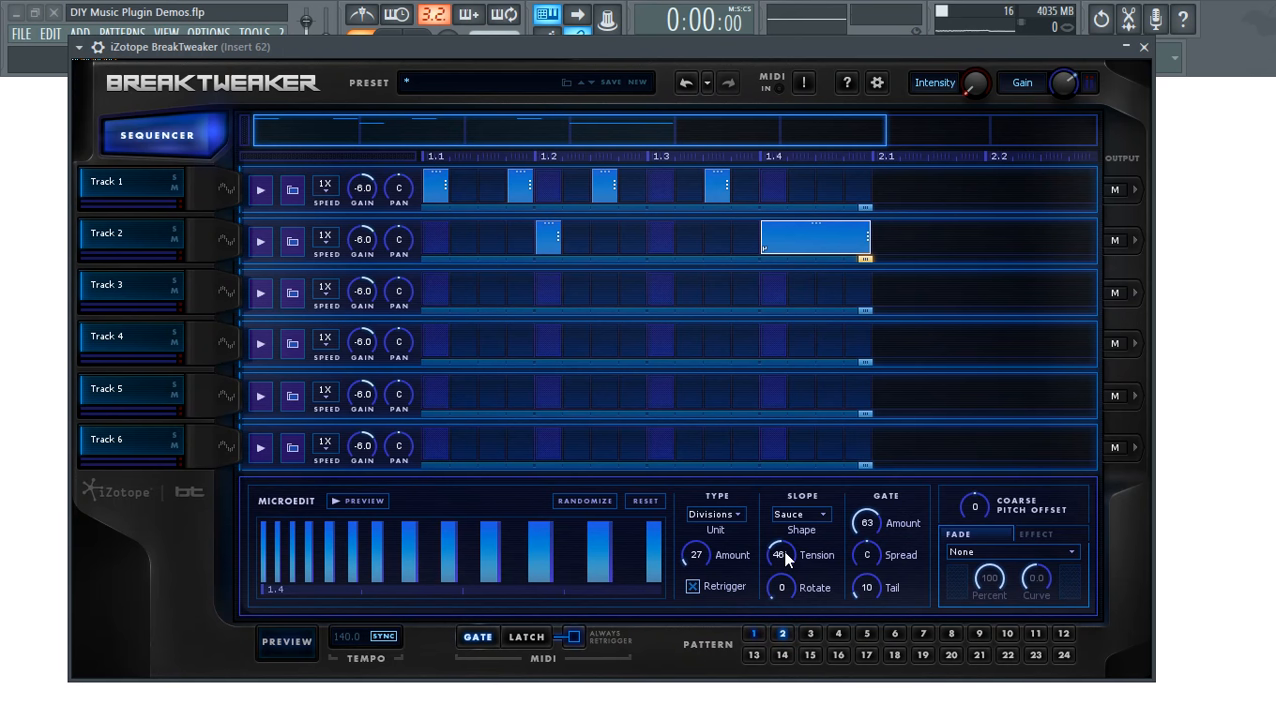
pyautogui.click(810, 515)
pyautogui.click(802, 615)
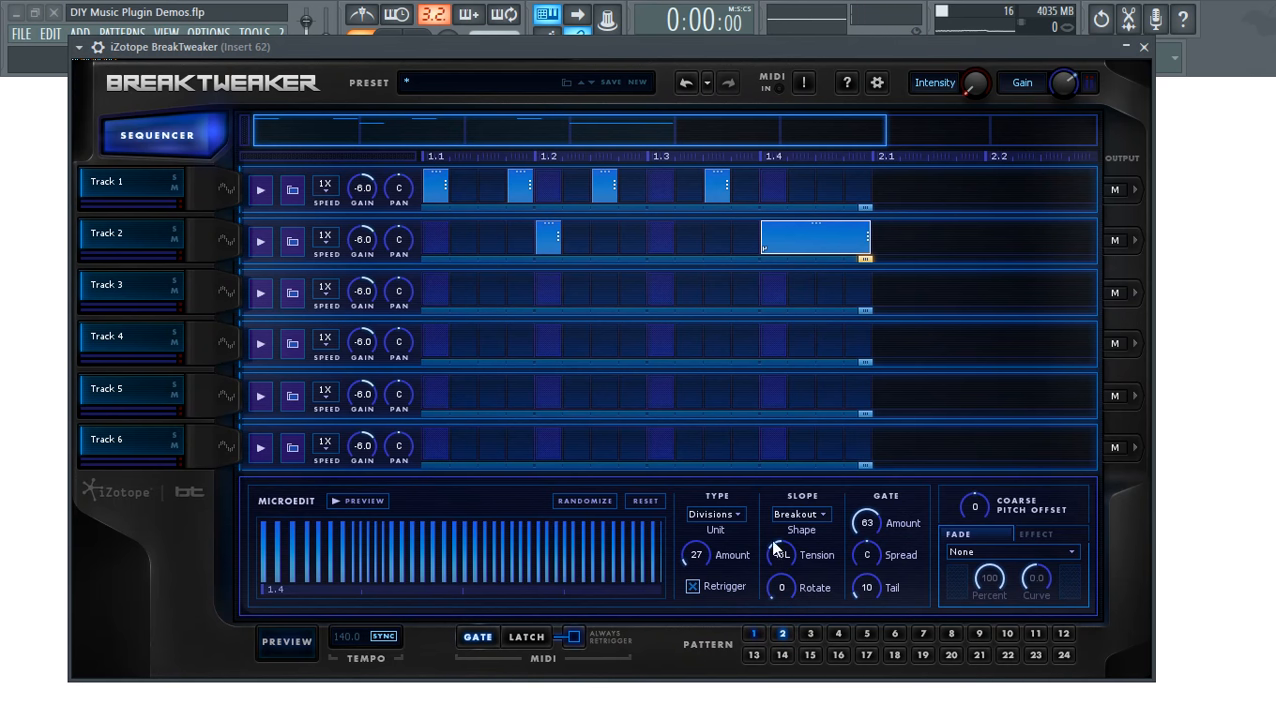
# - Set the step to 9 slices and apply a Fade In to the slices
pyautogui.moveTo(376, 524); pyautogui.dragTo(380, 508)
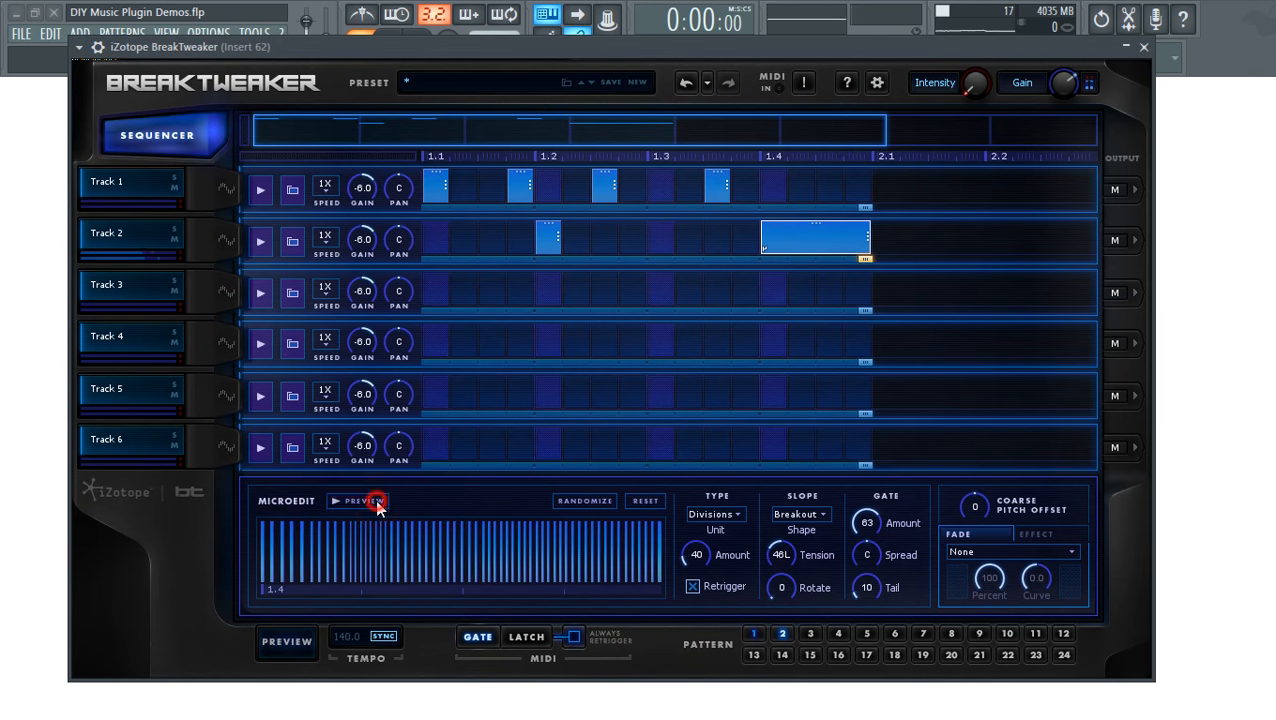
pyautogui.moveTo(697, 567); pyautogui.dragTo(470, 522)
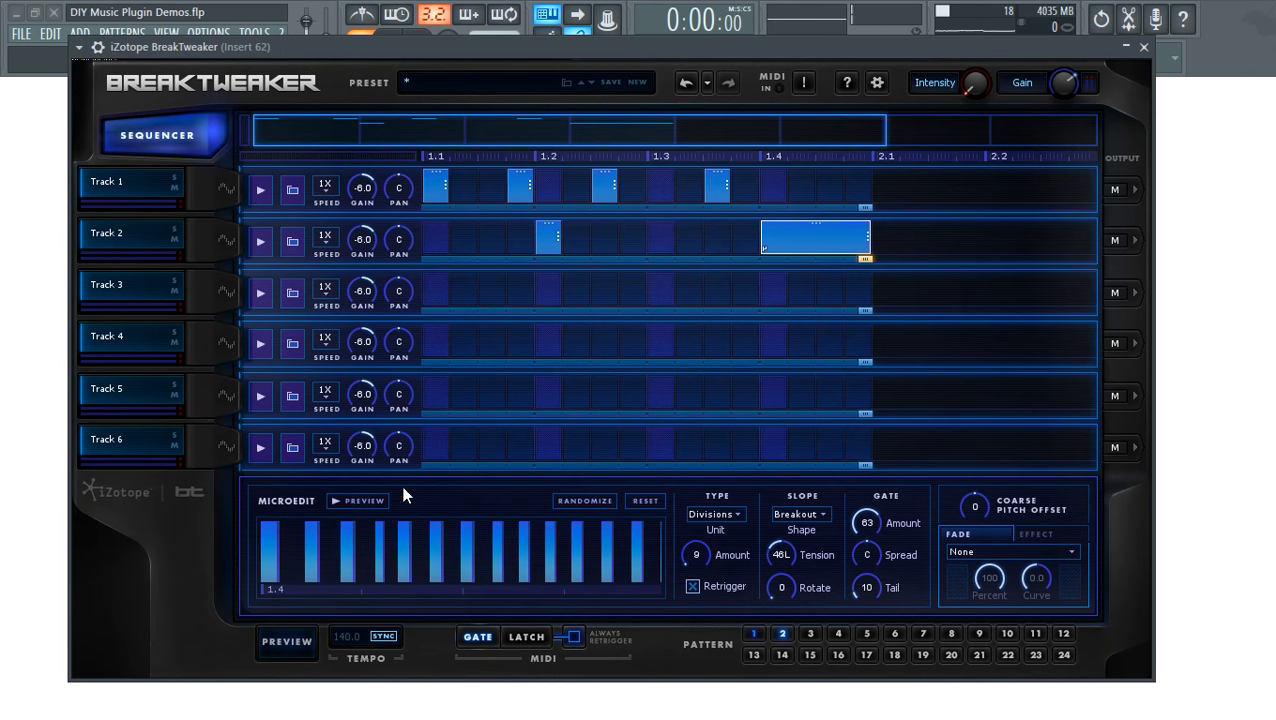
pyautogui.click(1060, 551)
pyautogui.click(990, 591)
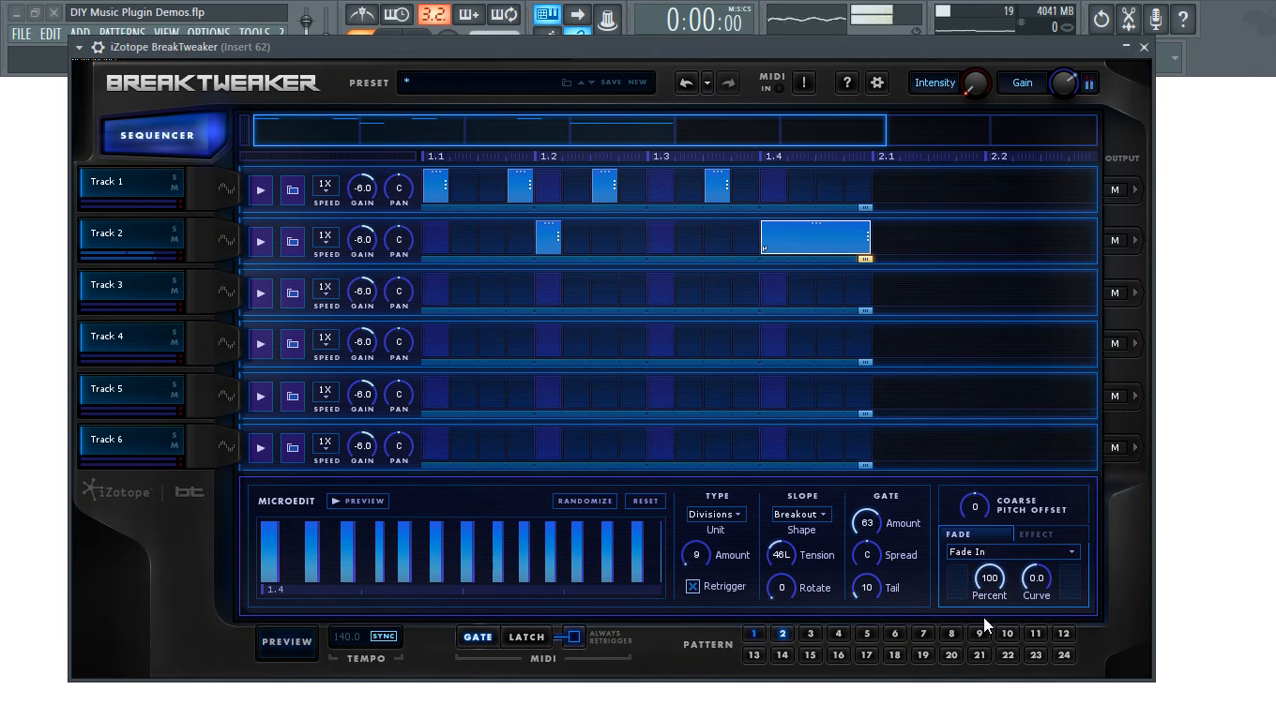
# - Try the Digital, Raw and Aliasing step effects, then settle on Chorus (amount 40, rate 1.2)
pyautogui.click(1037, 534)
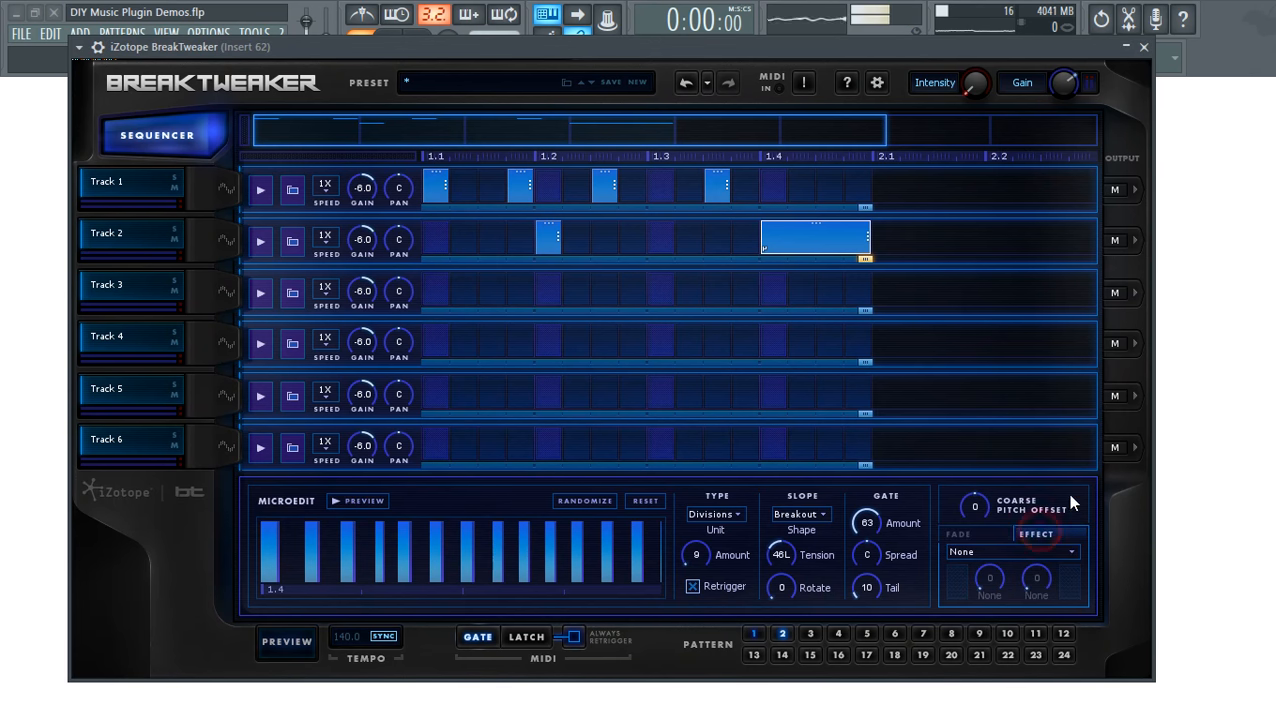
pyautogui.click(1010, 552)
pyautogui.click(1015, 597)
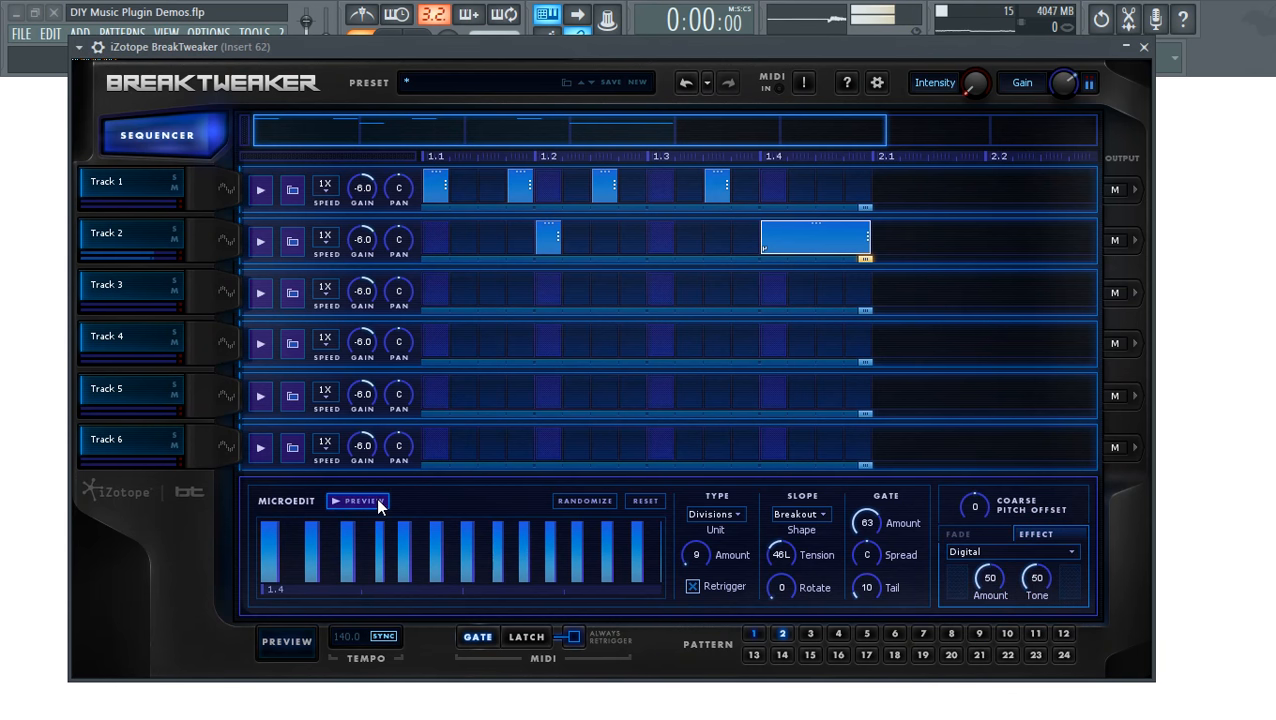
pyautogui.click(995, 550)
pyautogui.click(1000, 612)
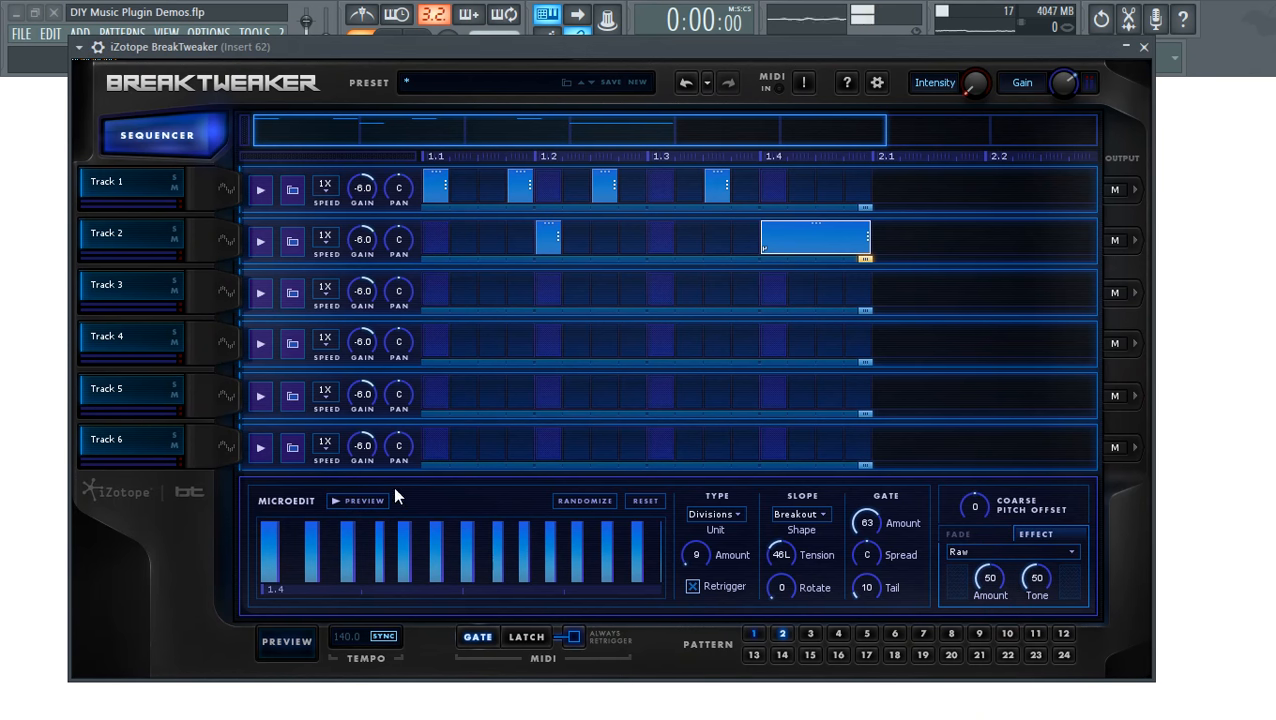
pyautogui.click(977, 553)
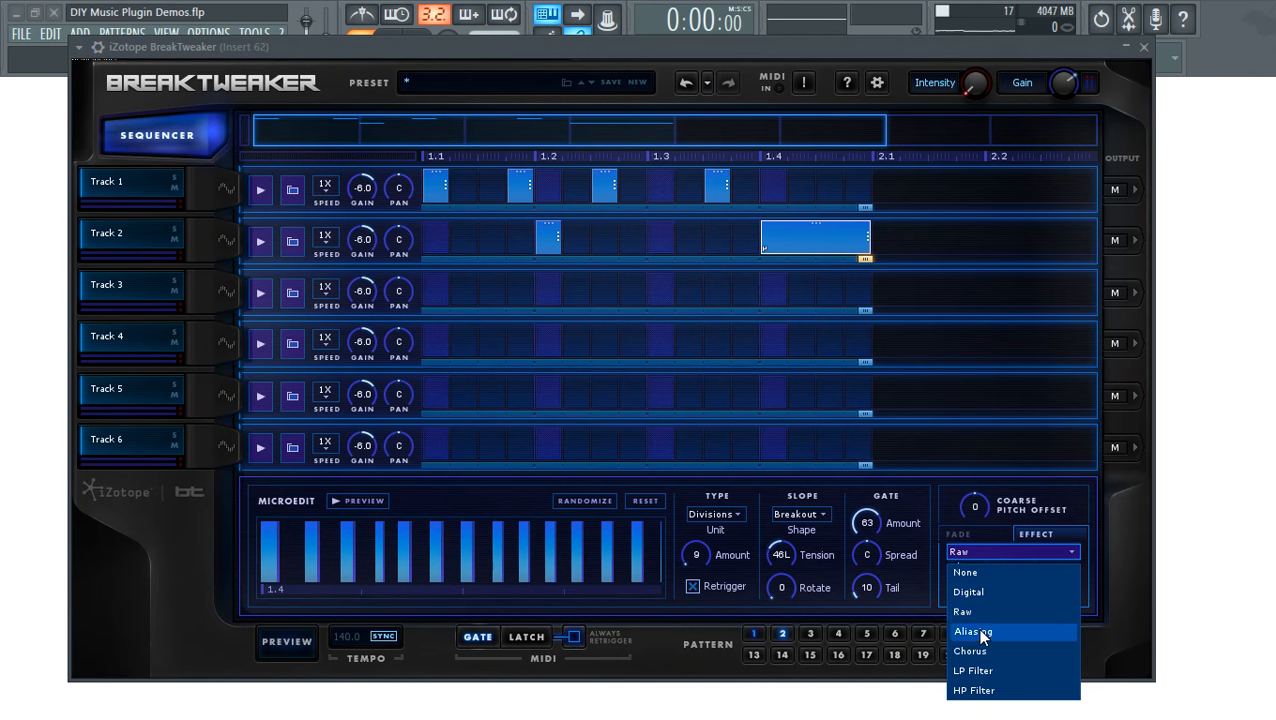
pyautogui.click(978, 631)
pyautogui.click(987, 552)
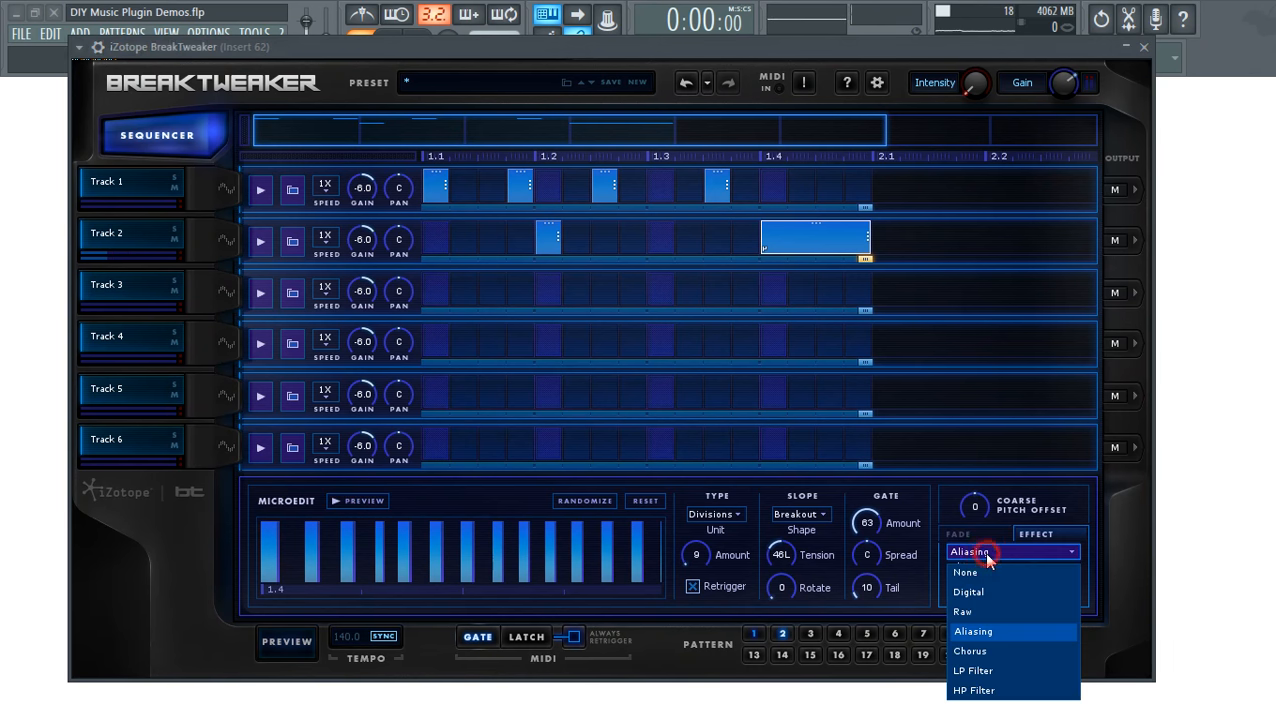
pyautogui.click(994, 651)
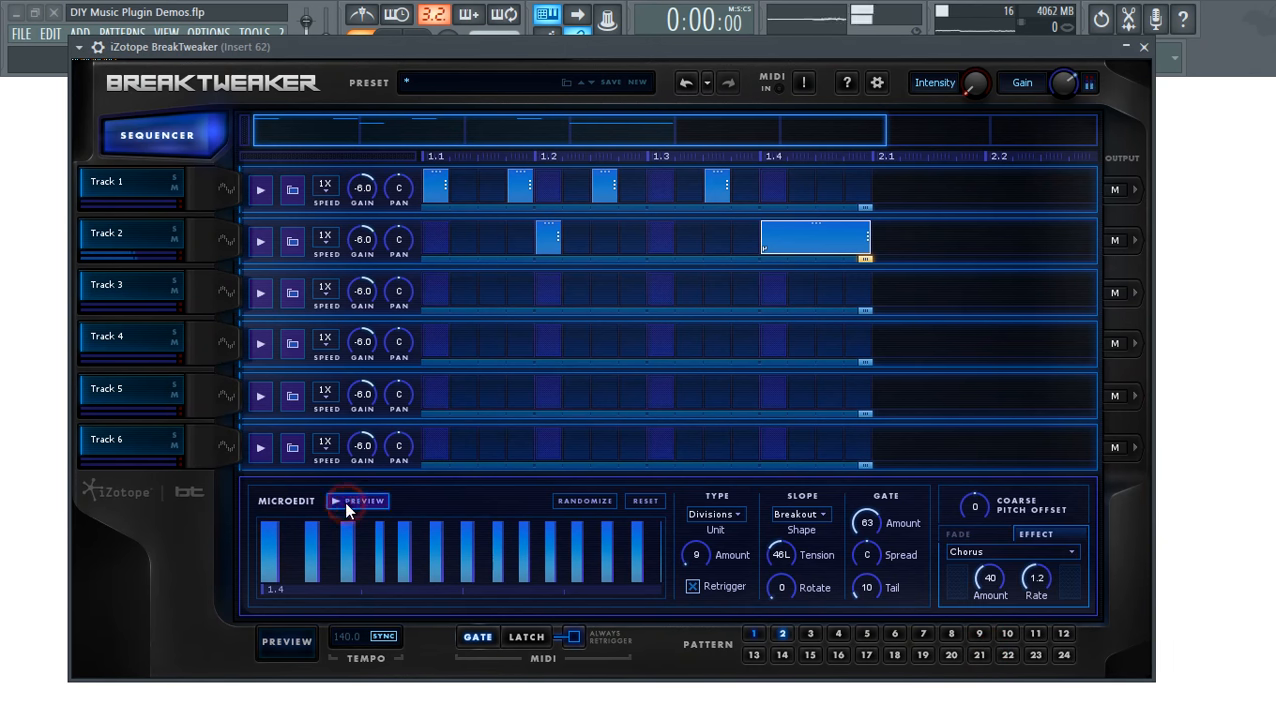
pyautogui.click(1002, 554)
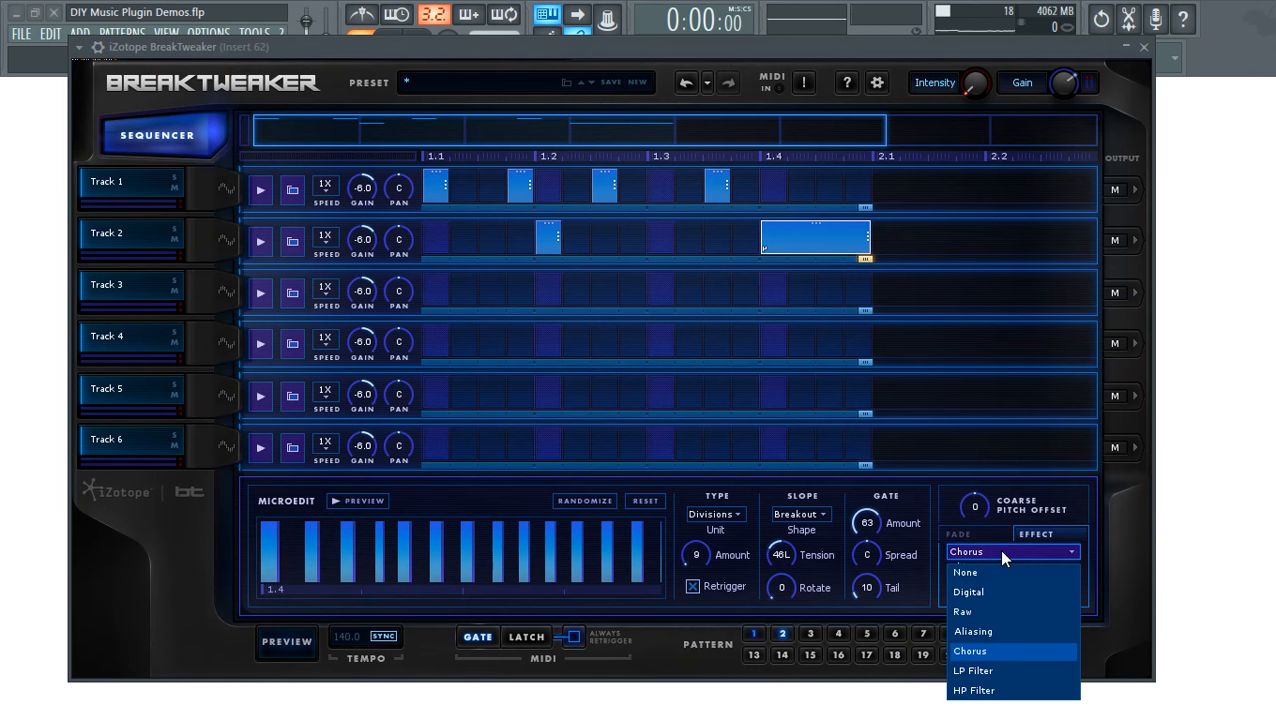
pyautogui.click(985, 548)
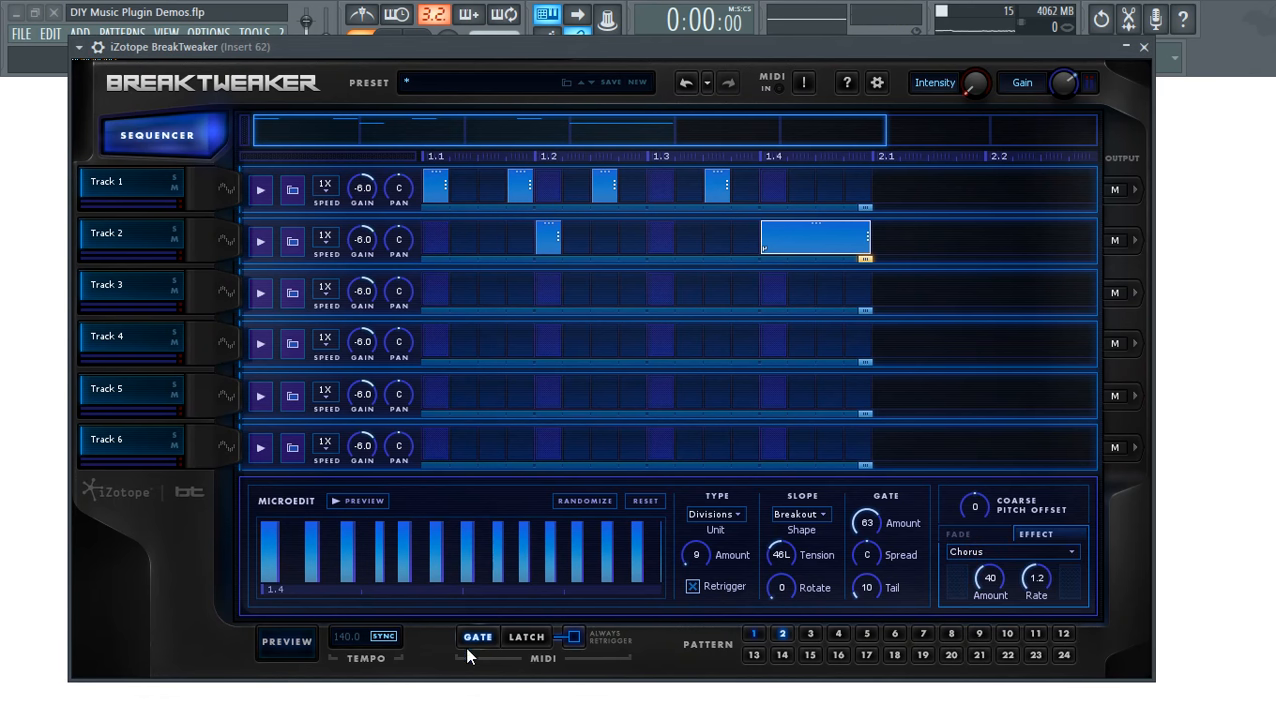
pyautogui.click(285, 657)
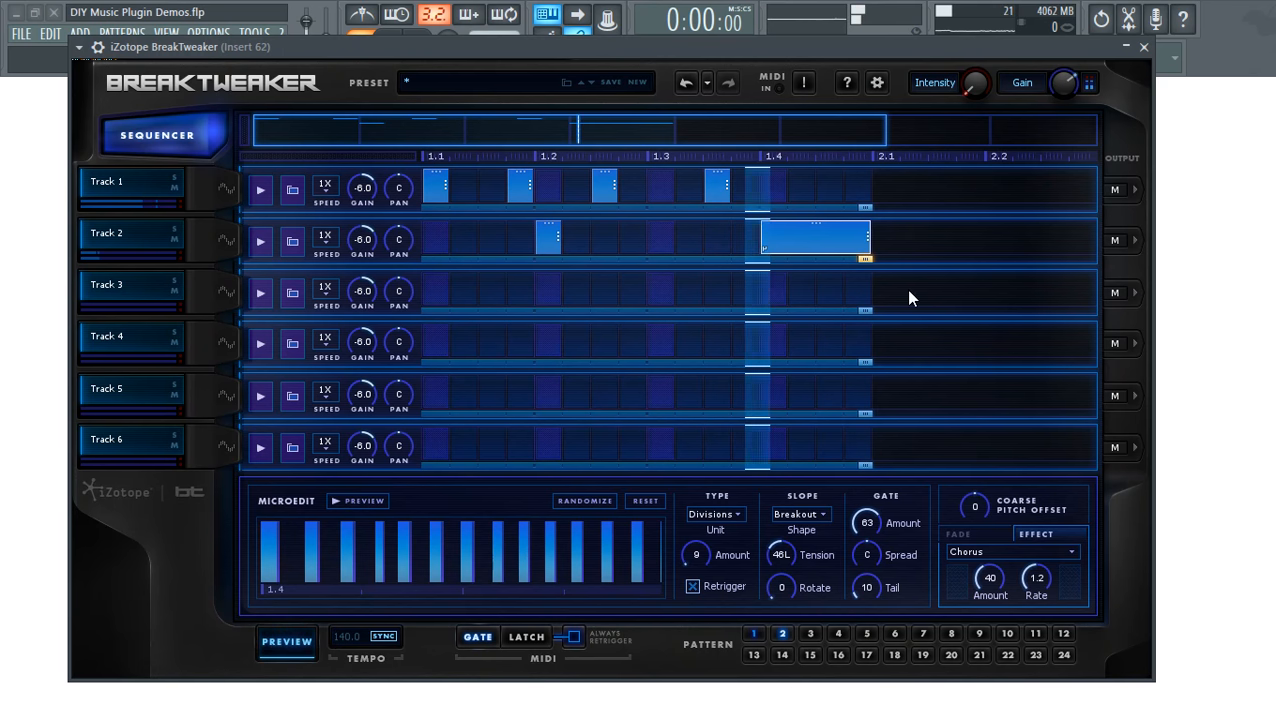
pyautogui.click(754, 633)
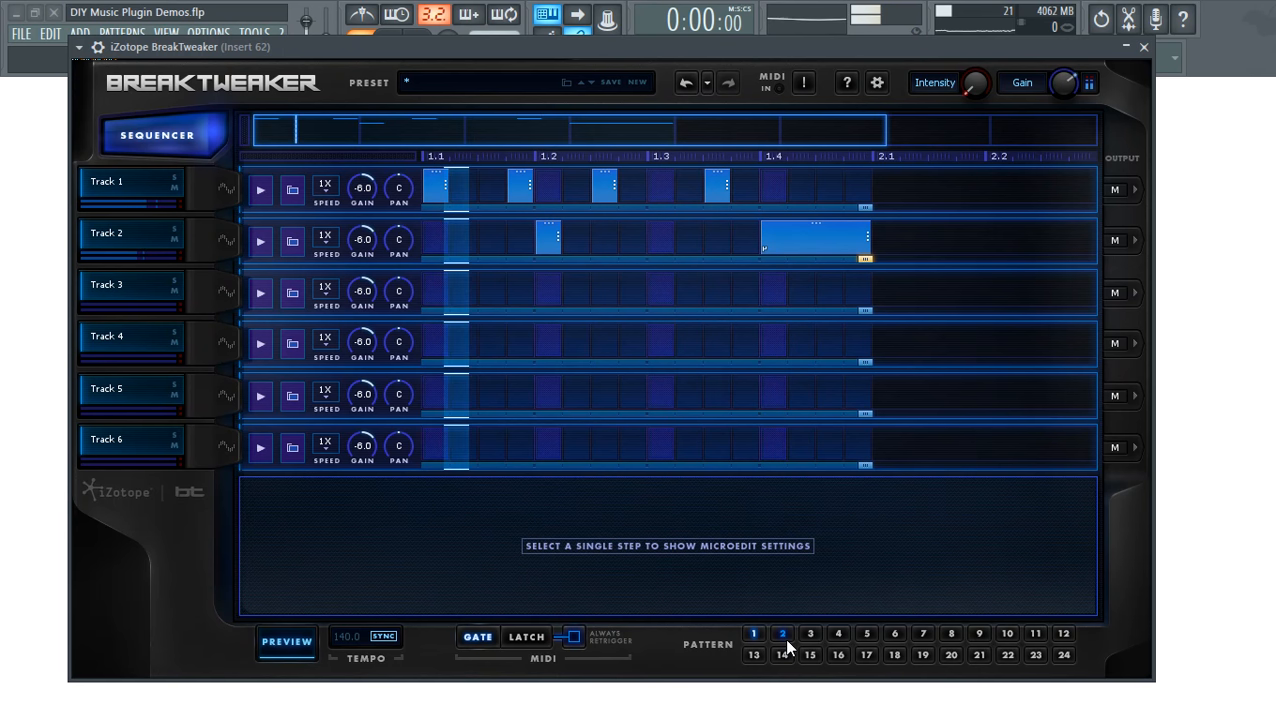
pyautogui.click(784, 637)
pyautogui.click(318, 645)
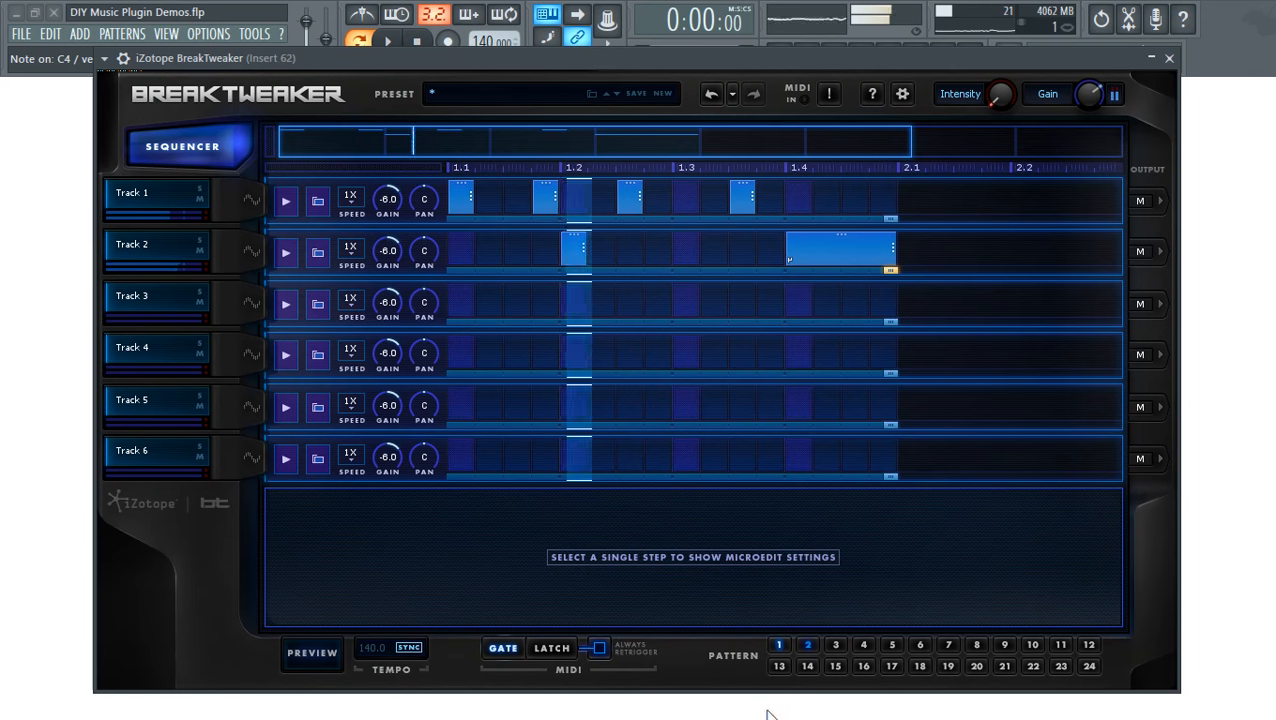
# - Set BreakTweaker's MIDI triggering to Latch and turn off Always Retrigger
pyautogui.moveTo(285, 58); pyautogui.dragTo(283, 120)
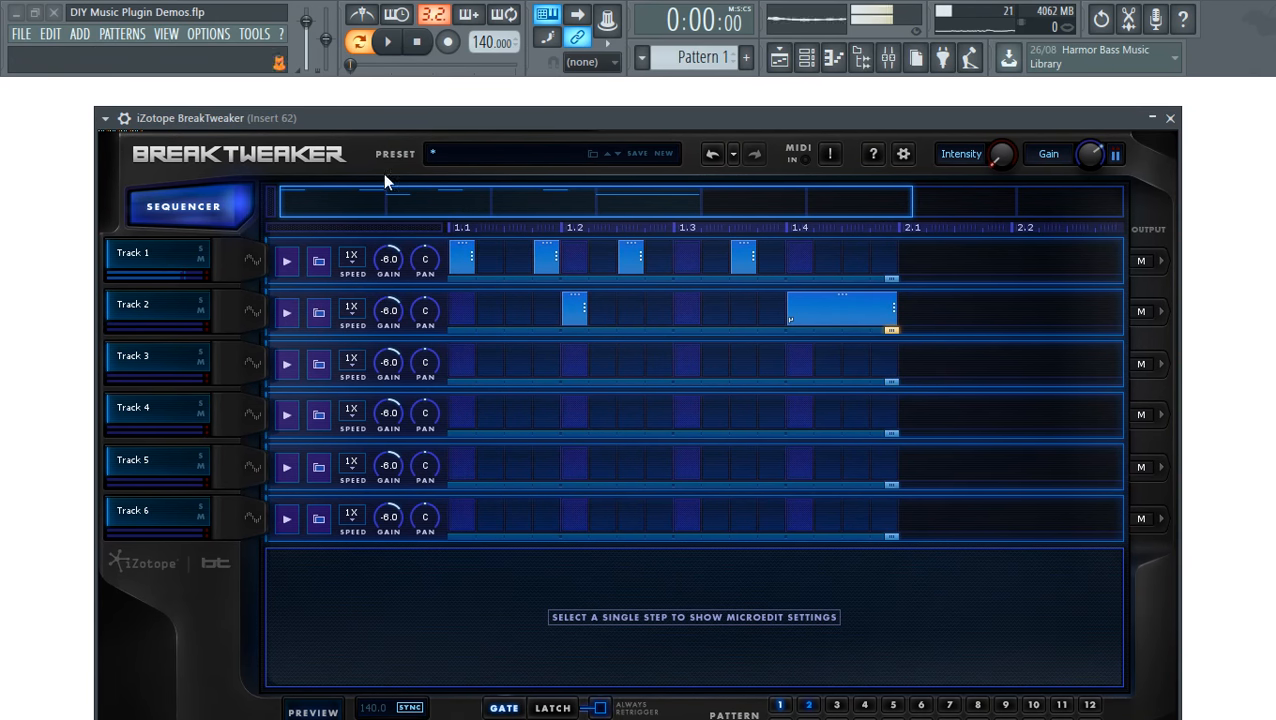
pyautogui.moveTo(556, 116); pyautogui.dragTo(533, 10)
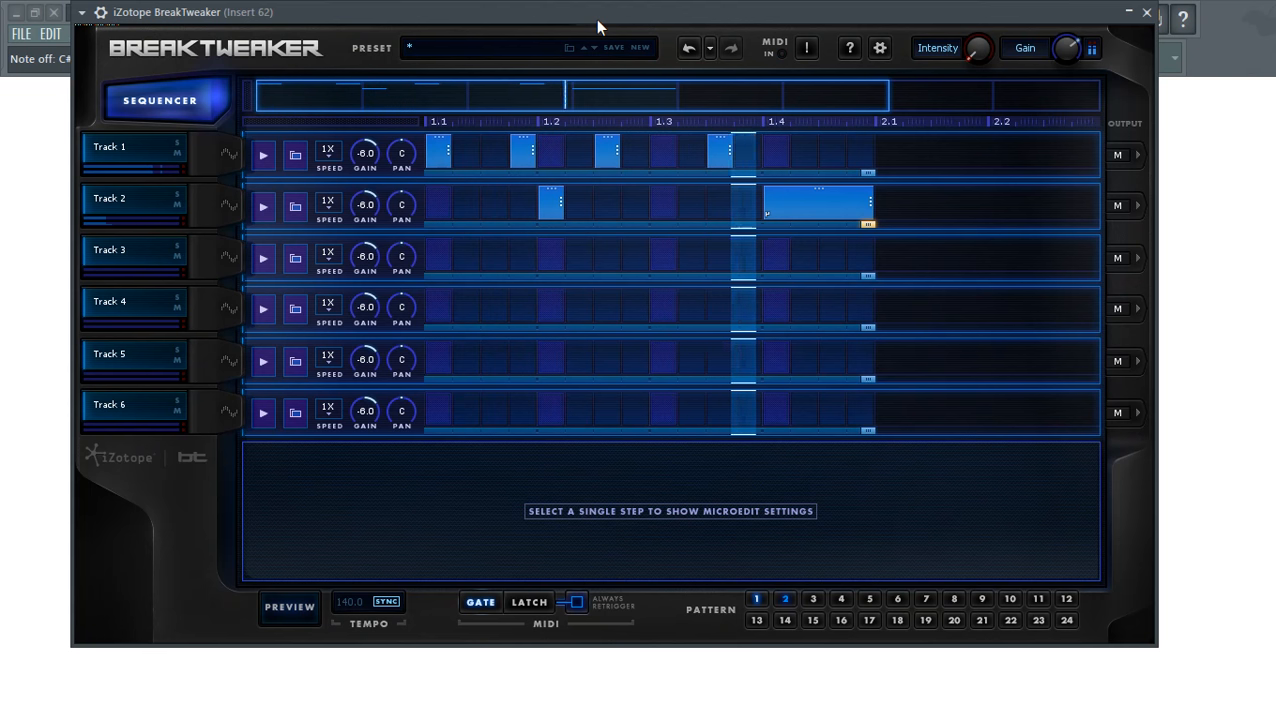
pyautogui.click(533, 602)
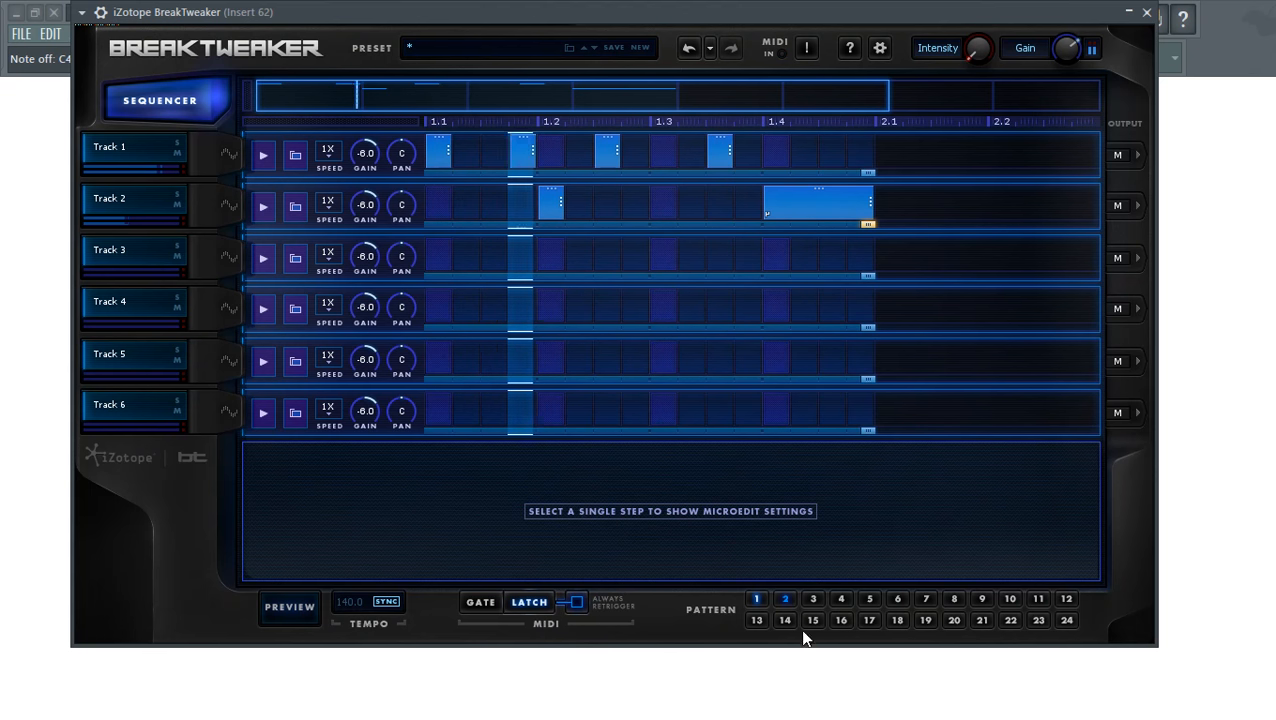
pyautogui.click(577, 602)
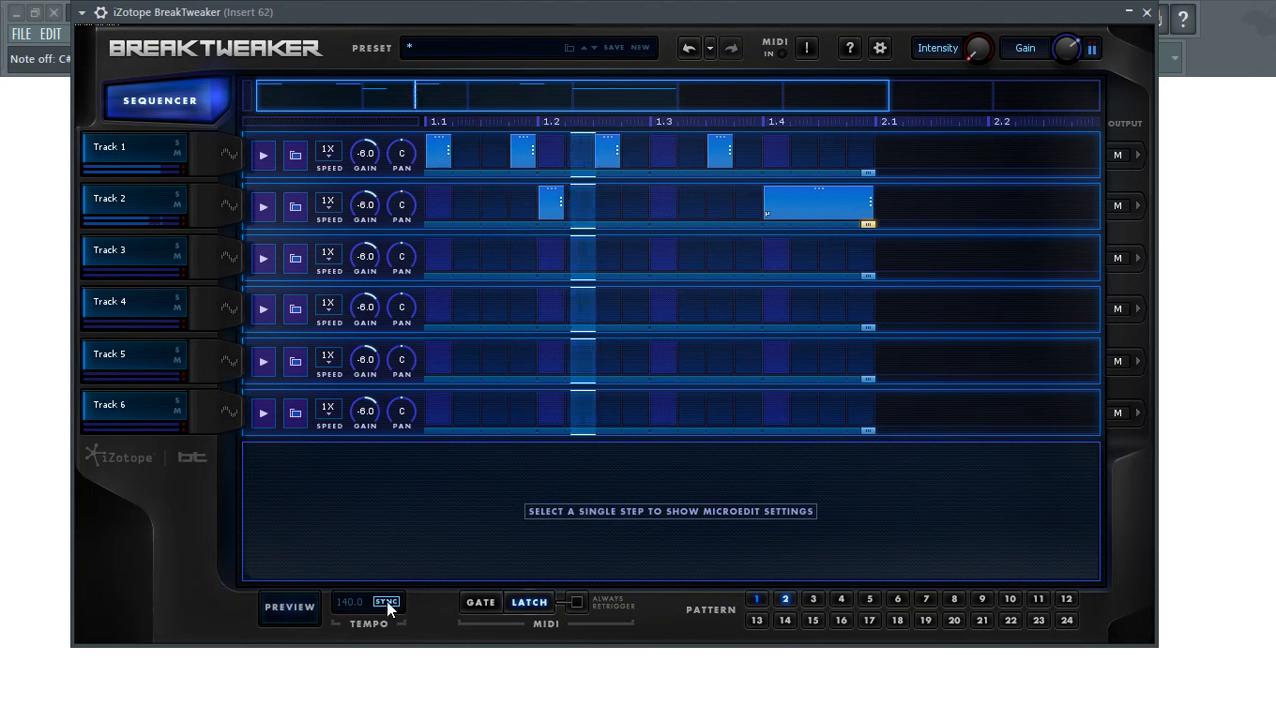
# - Briefly audition the pattern with Preview, then move the plugin window lower
pyautogui.click(286, 608)
pyautogui.click(300, 614)
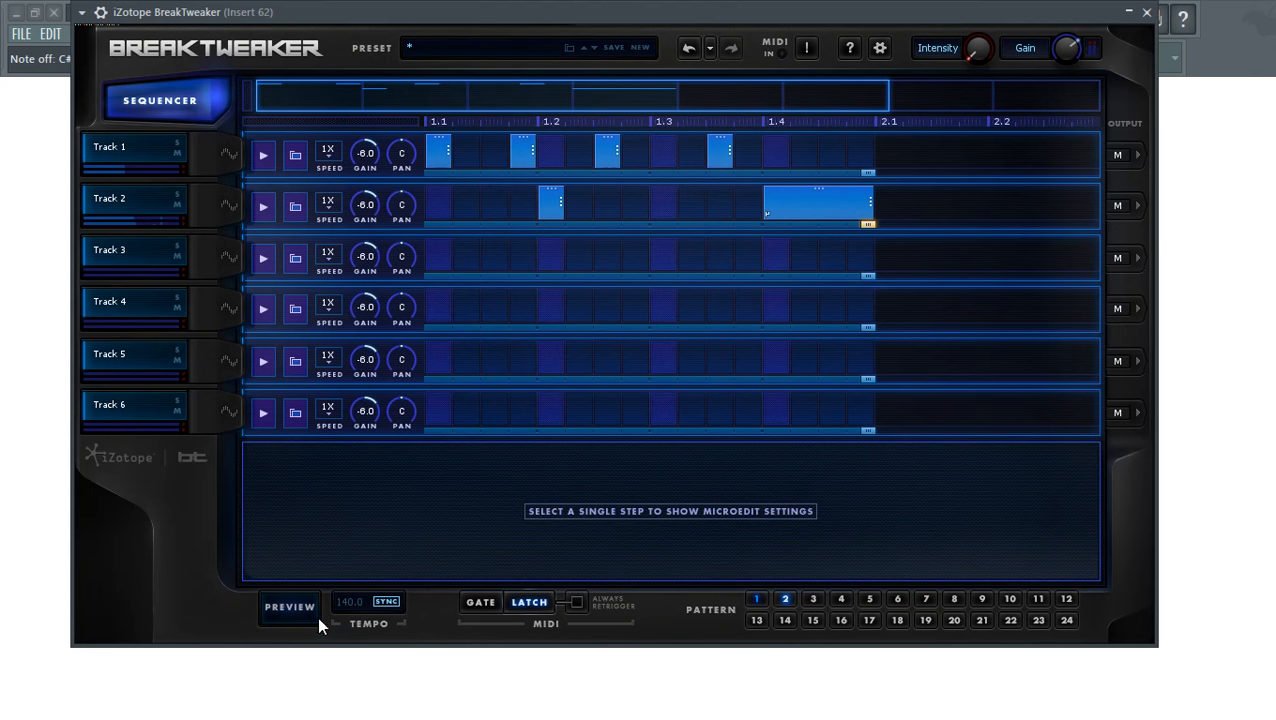
pyautogui.moveTo(513, 16); pyautogui.dragTo(520, 110)
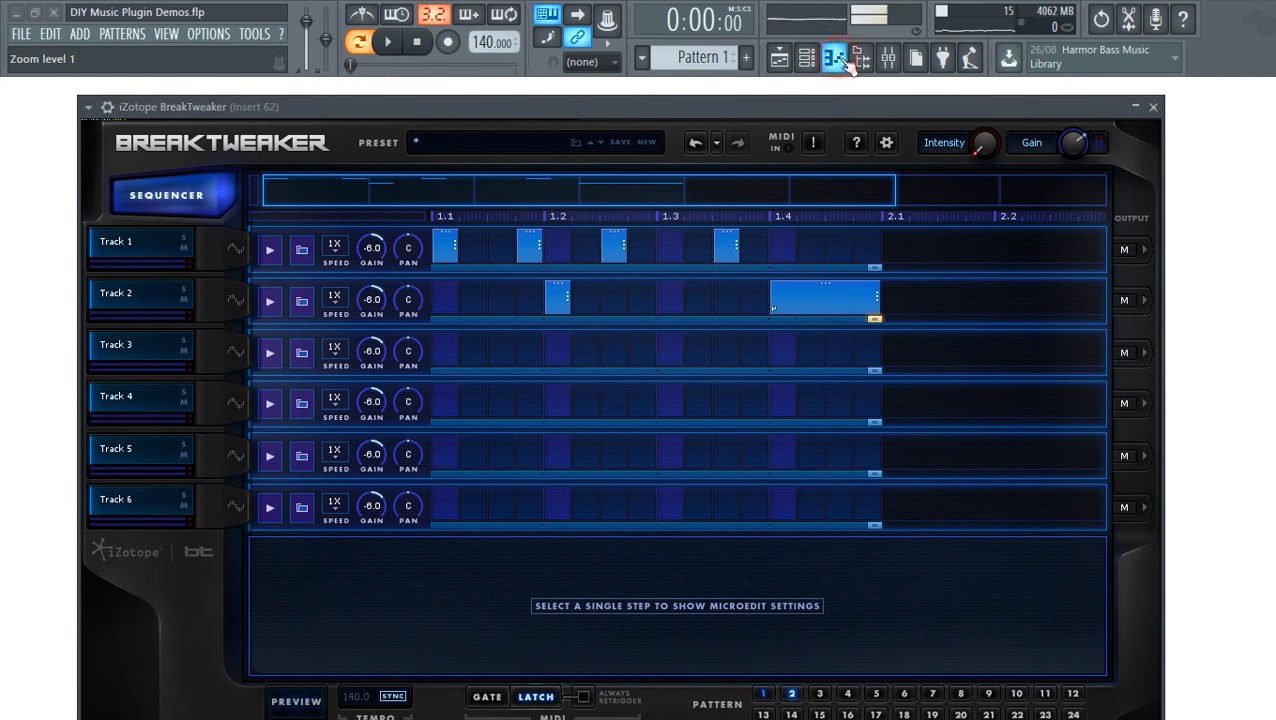
# - Open BreakTweaker's piano roll with F7 and position its window and view
pyautogui.press('F7')
pyautogui.moveTo(844, 215); pyautogui.dragTo(707, 73)
pyautogui.scroll(-5, 220, 371)
pyautogui.scroll(-5, 223, 374)
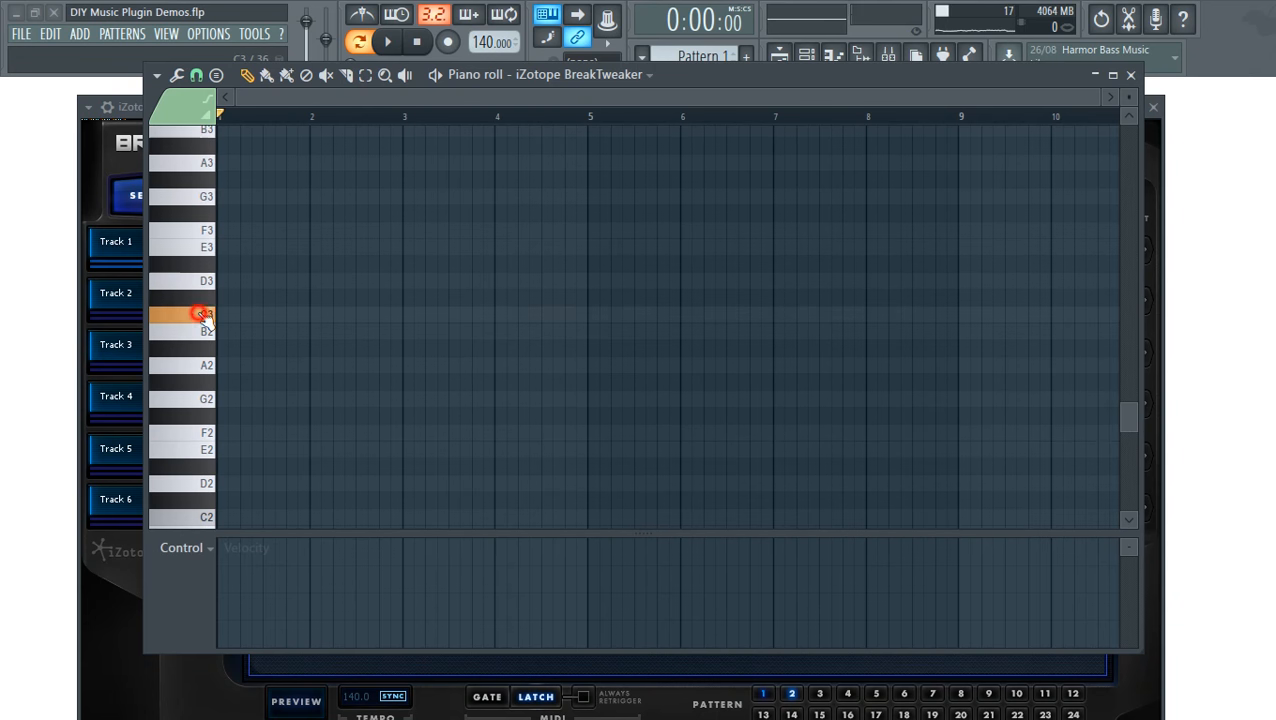
pyautogui.scroll(2, 205, 337)
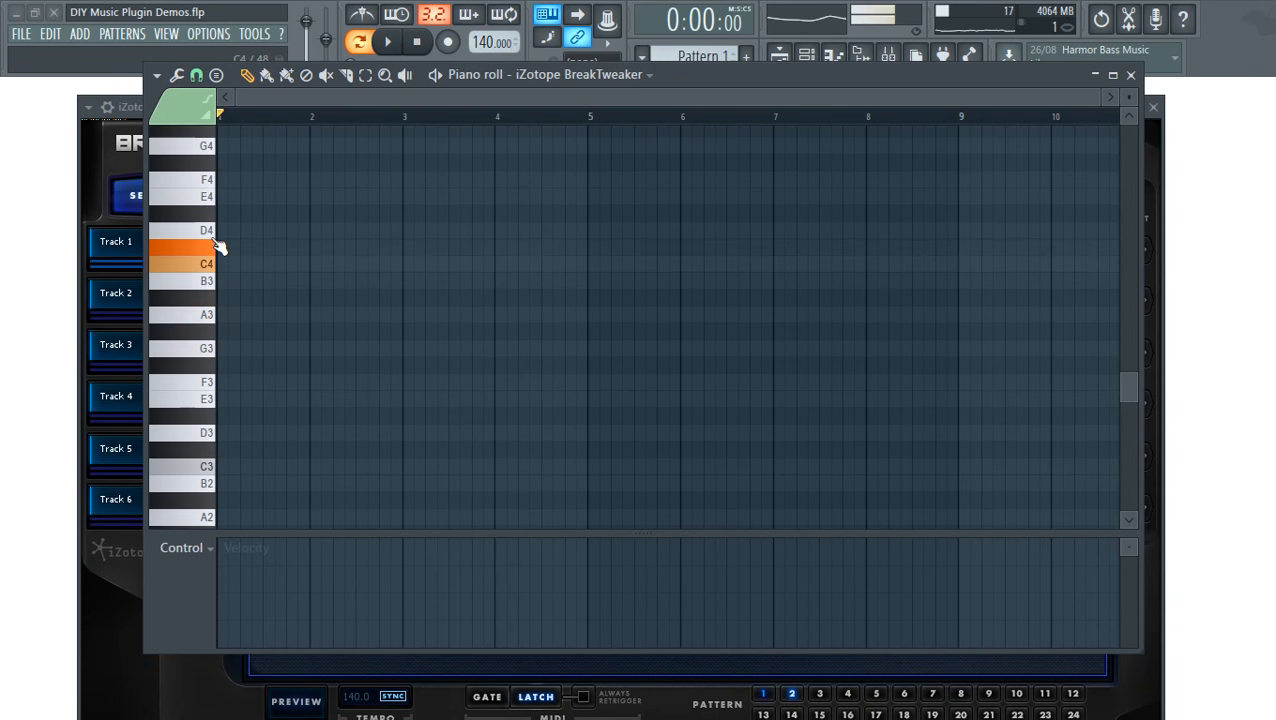
pyautogui.moveTo(209, 278); pyautogui.dragTo(214, 432)
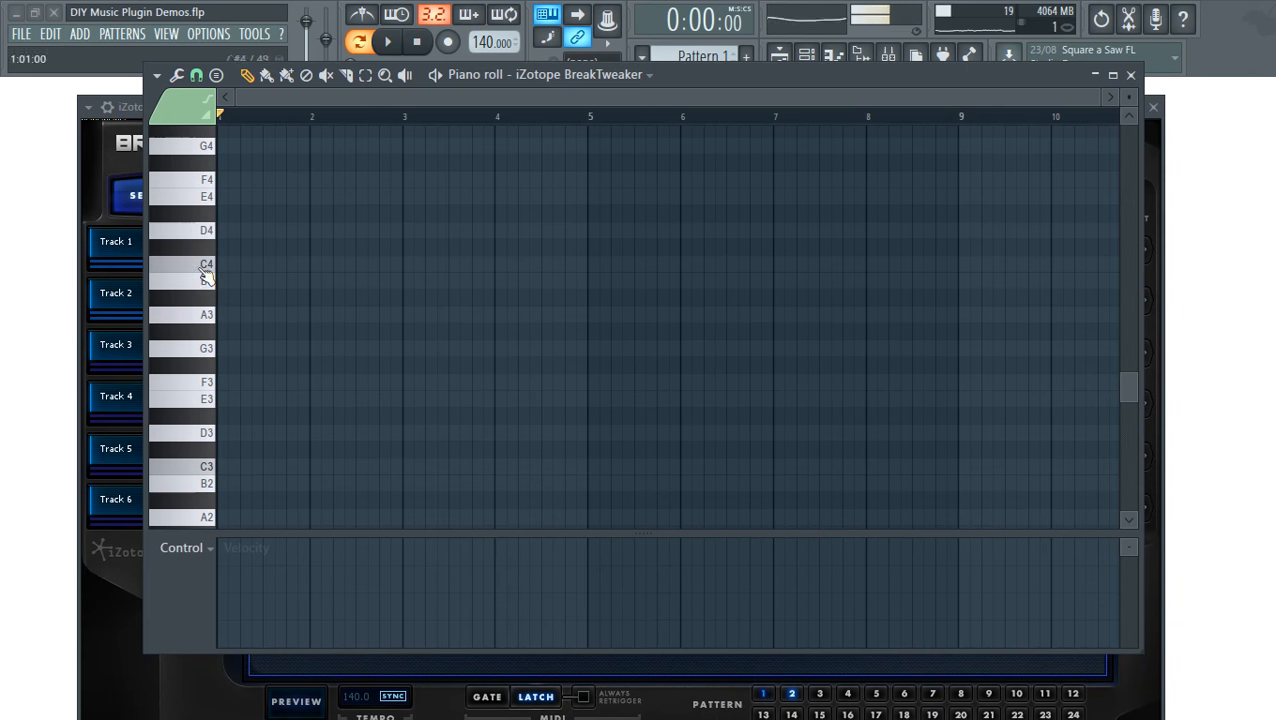
pyautogui.scroll(3, 197, 338)
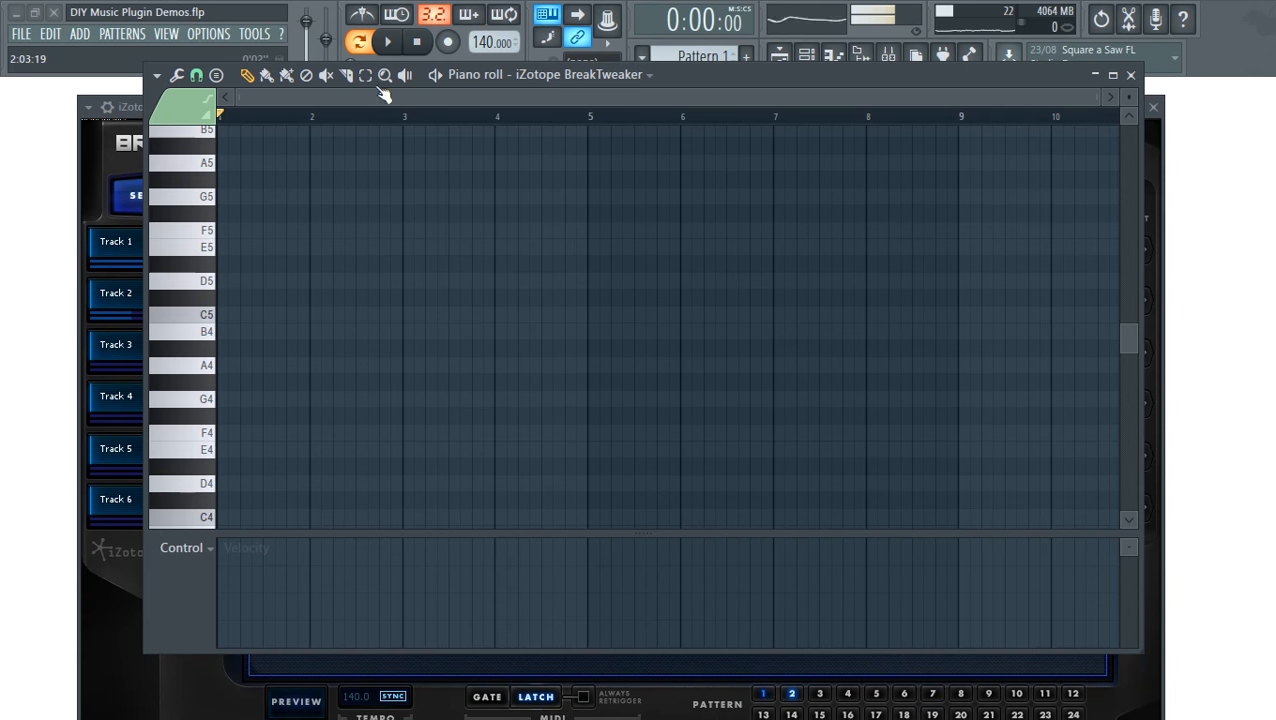
pyautogui.moveTo(678, 76); pyautogui.dragTo(683, 44)
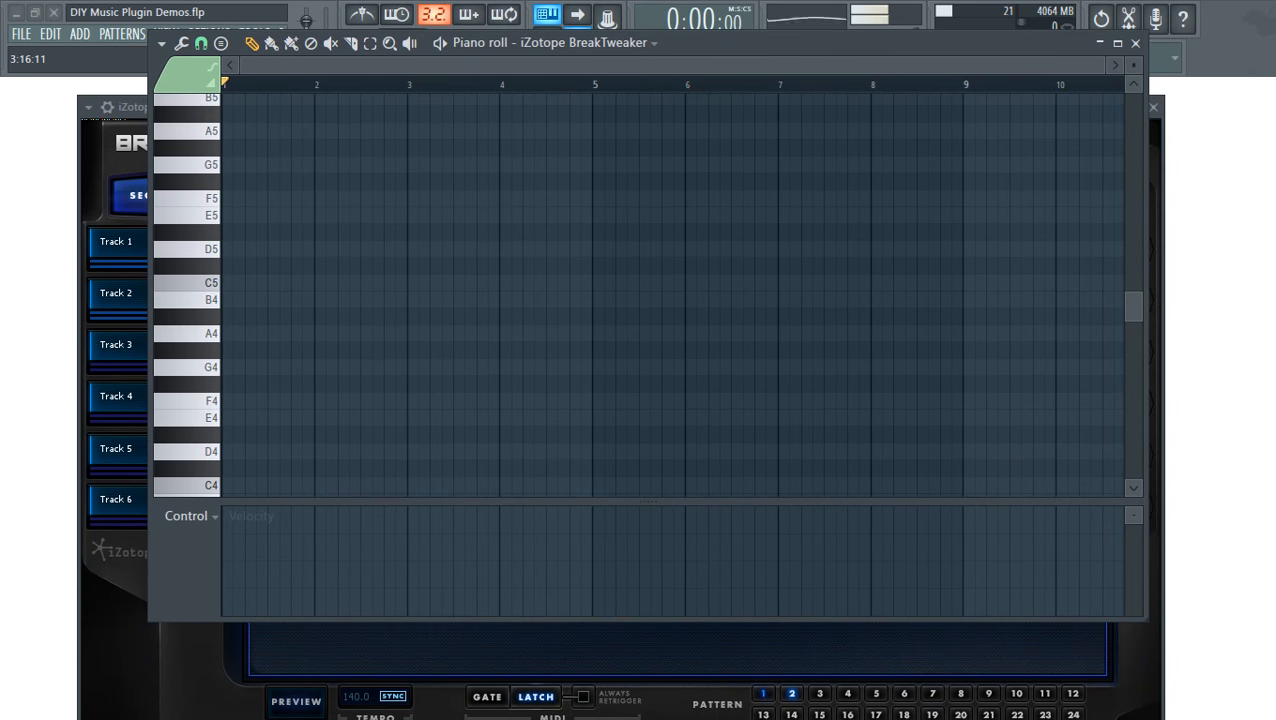
# - Switch BreakTweaker's MIDI triggering back to gate mode and briefly audition the pattern
pyautogui.click(541, 700)
pyautogui.click(295, 705)
pyautogui.click(294, 710)
pyautogui.click(650, 59)
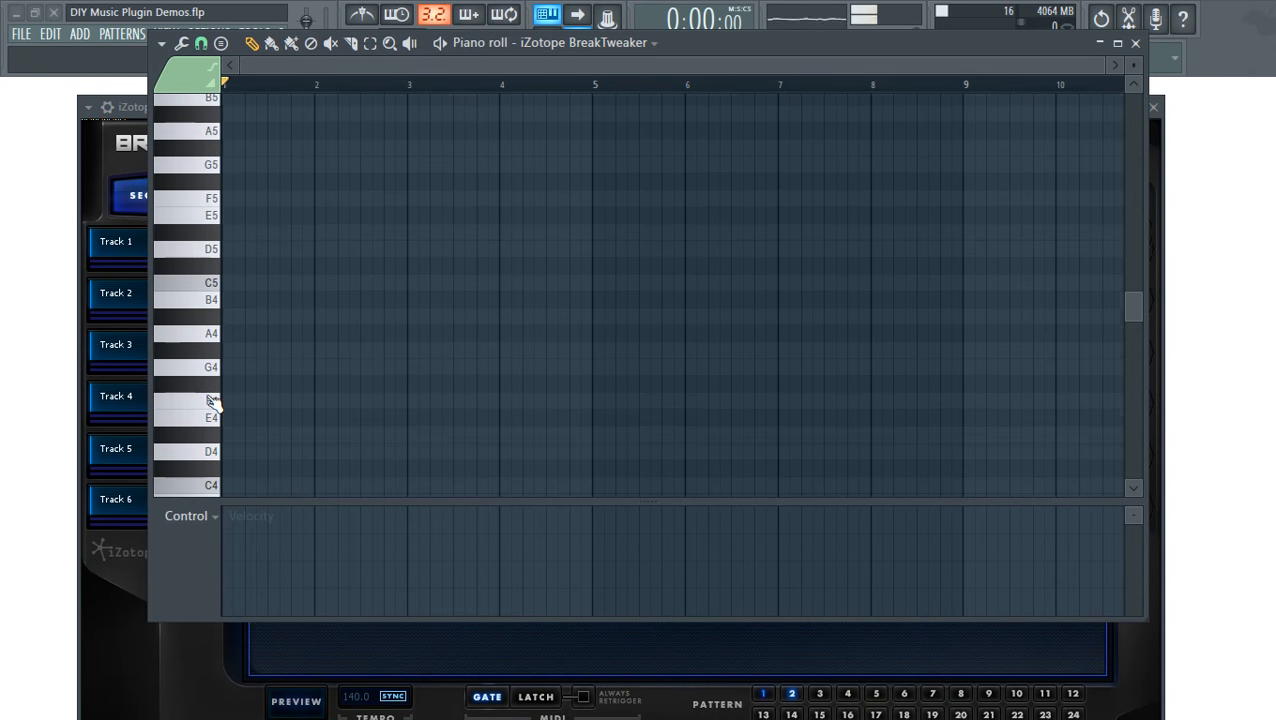
# - Draw a C4 note from bar 1 to 5 and a C#4 note from bar 5 to 9
pyautogui.scroll(-4, 212, 401)
pyautogui.click(211, 283)
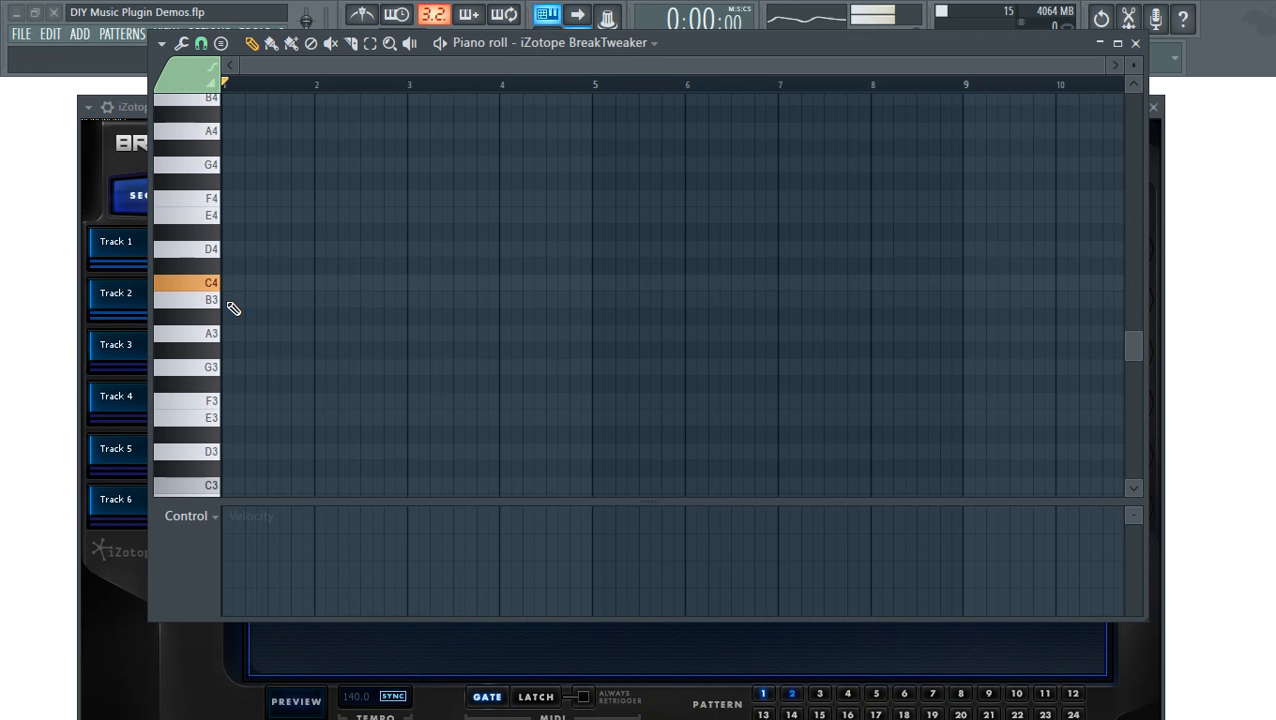
pyautogui.click(239, 283)
pyautogui.moveTo(310, 288); pyautogui.dragTo(576, 355)
pyautogui.click(595, 266)
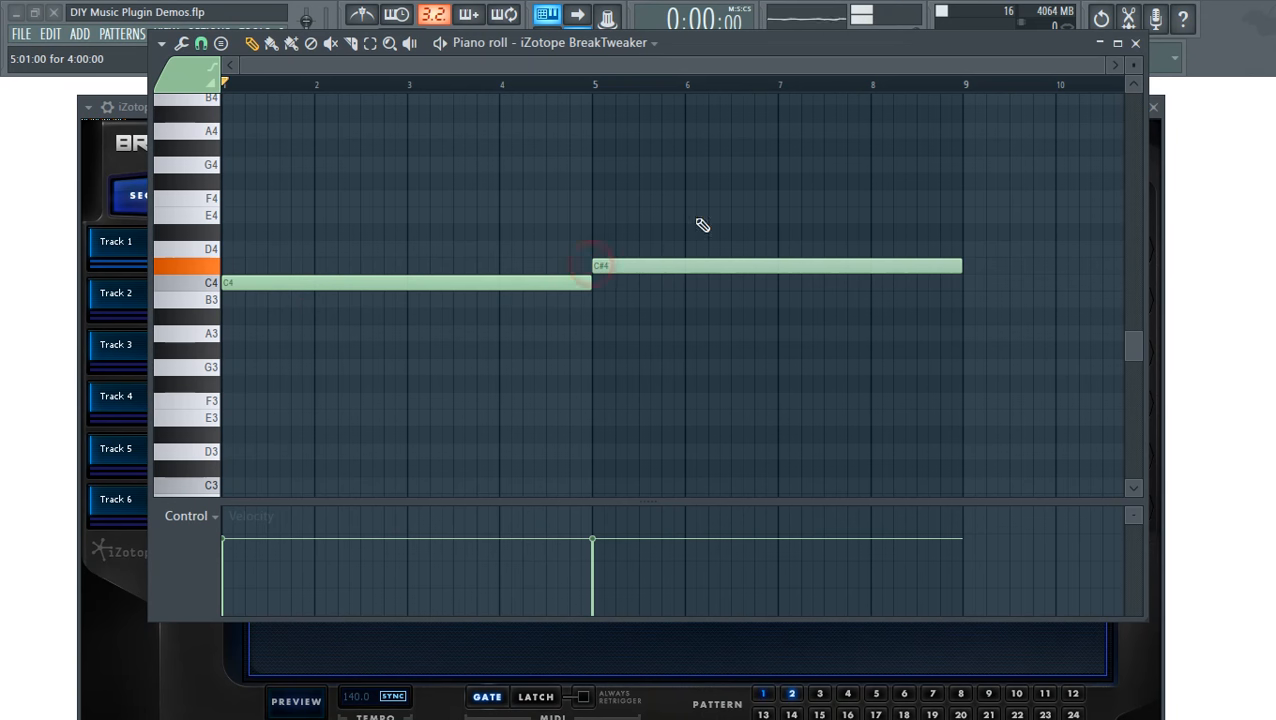
# - Close the piano roll and start song playback
pyautogui.moveTo(511, 38); pyautogui.dragTo(521, 62)
pyautogui.click(1145, 67)
pyautogui.click(391, 44)
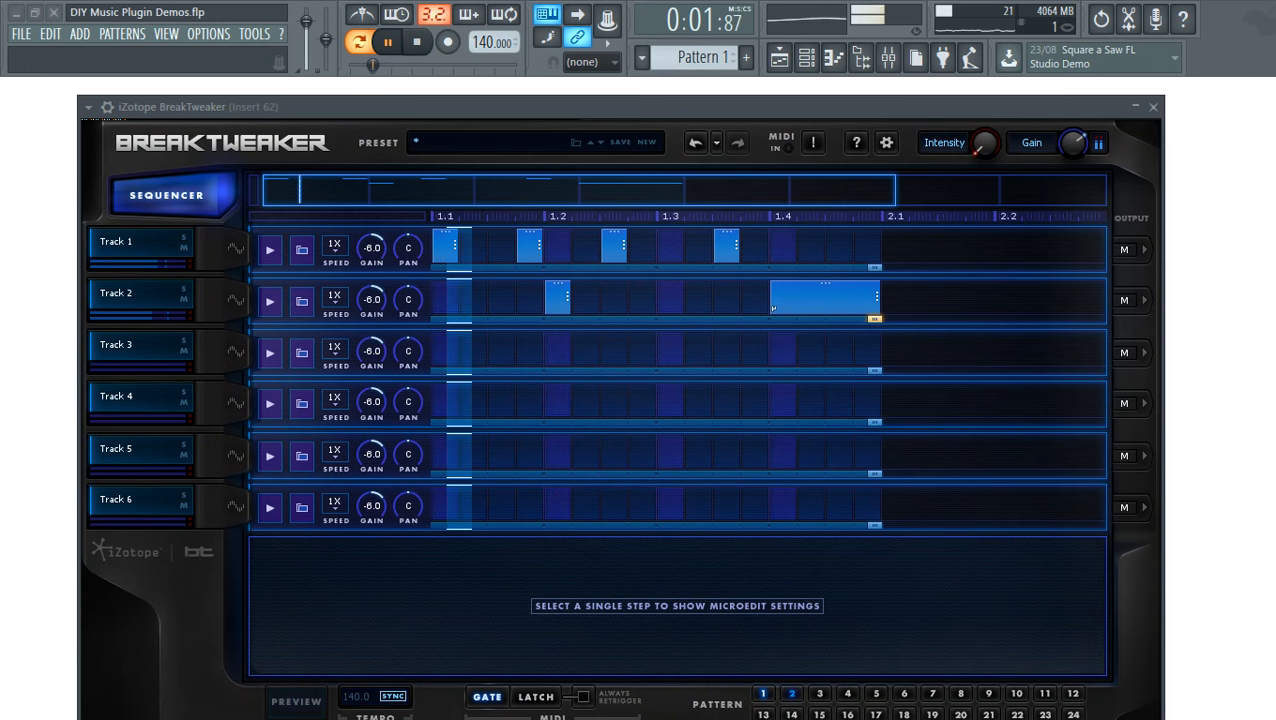
# - Shorten the C#4 note to end at bar 8 and add a C4 note from bar 8 to 9
pyautogui.moveTo(1272, 80); pyautogui.dragTo(679, 92)
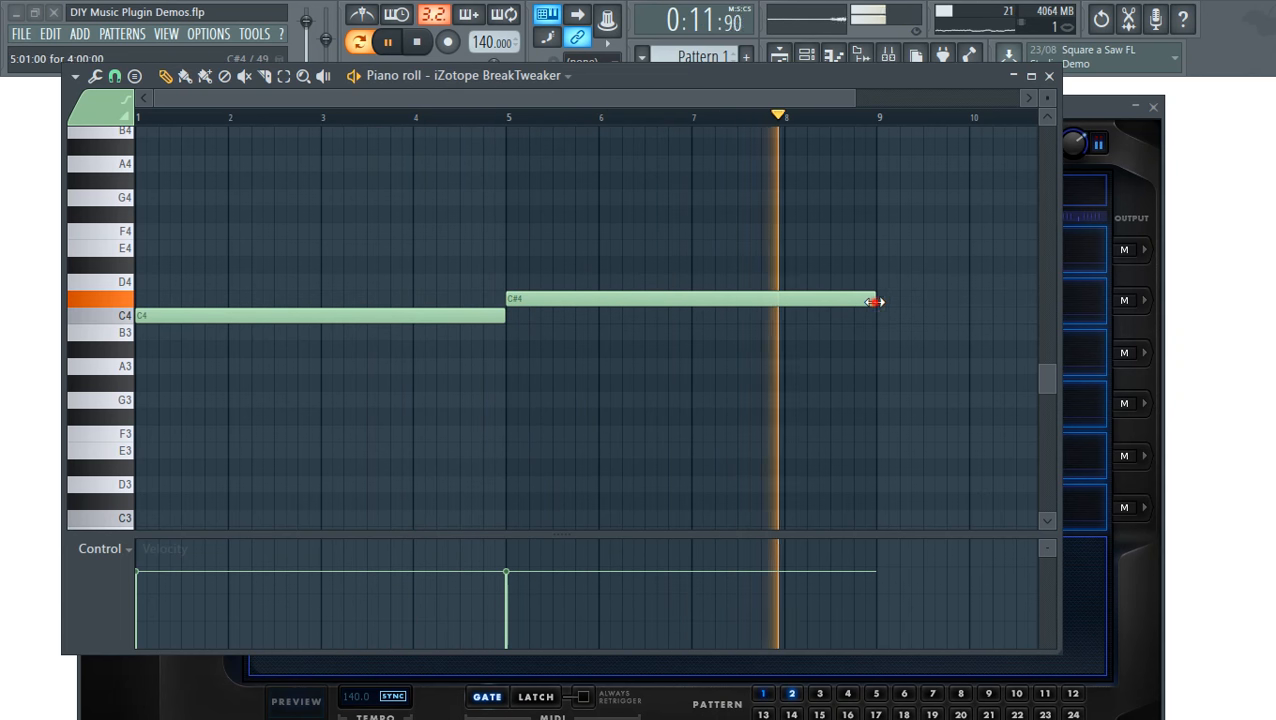
pyautogui.moveTo(875, 302); pyautogui.dragTo(783, 310)
pyautogui.click(790, 316)
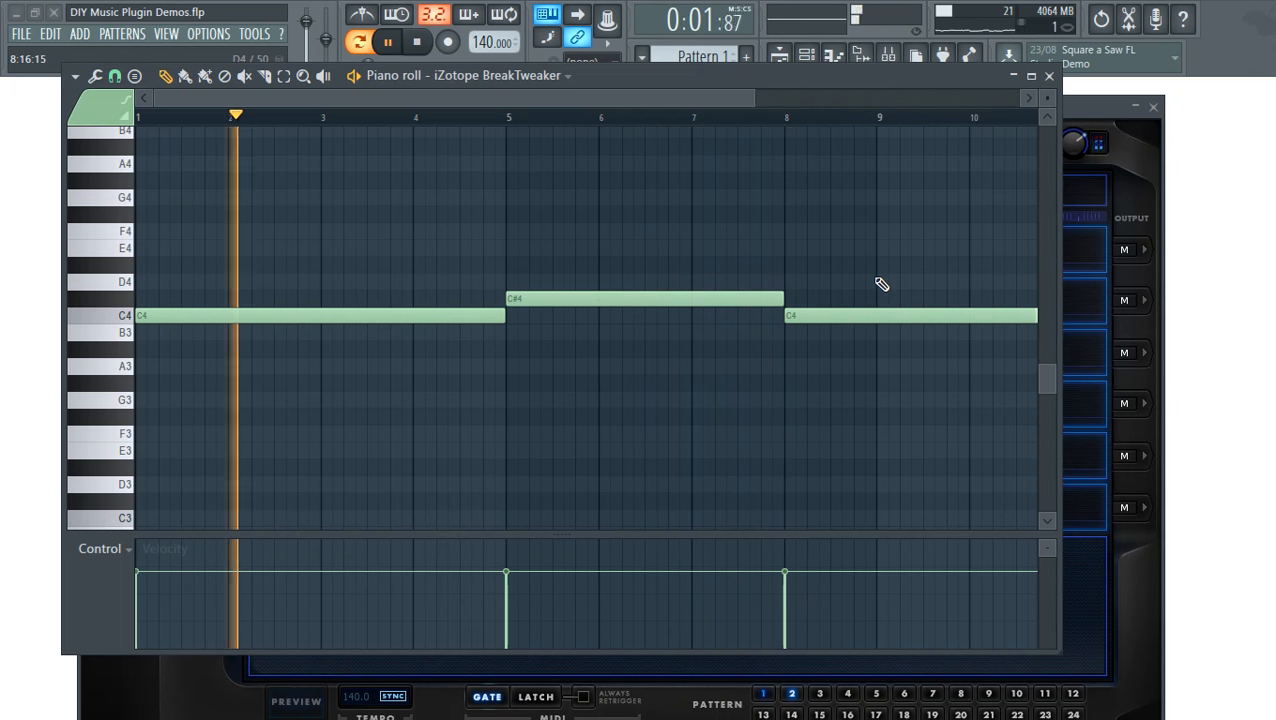
pyautogui.moveTo(878, 274); pyautogui.dragTo(880, 373)
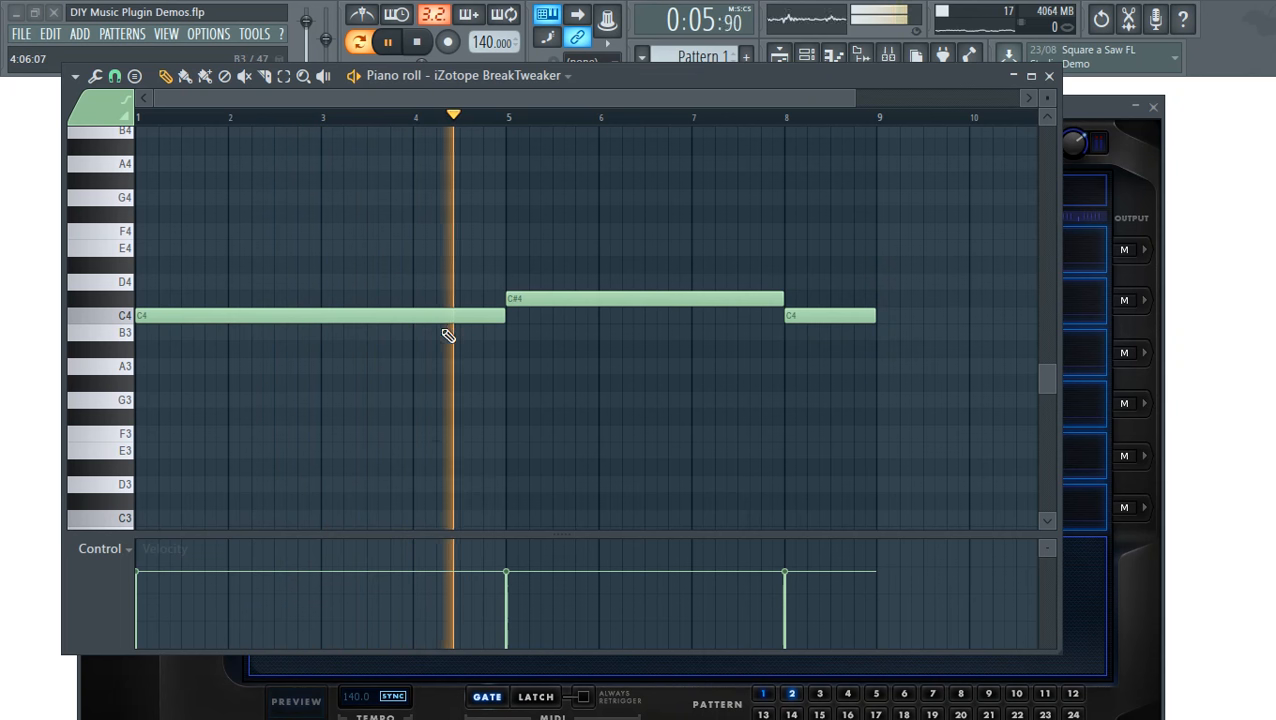
# - Slice the first C4 note at bars 3 and 4, raise that middle piece to C#4, then close
pyautogui.moveTo(333, 350); pyautogui.dragTo(327, 275)
pyautogui.moveTo(419, 240); pyautogui.dragTo(421, 372)
pyautogui.moveTo(365, 319); pyautogui.dragTo(362, 292)
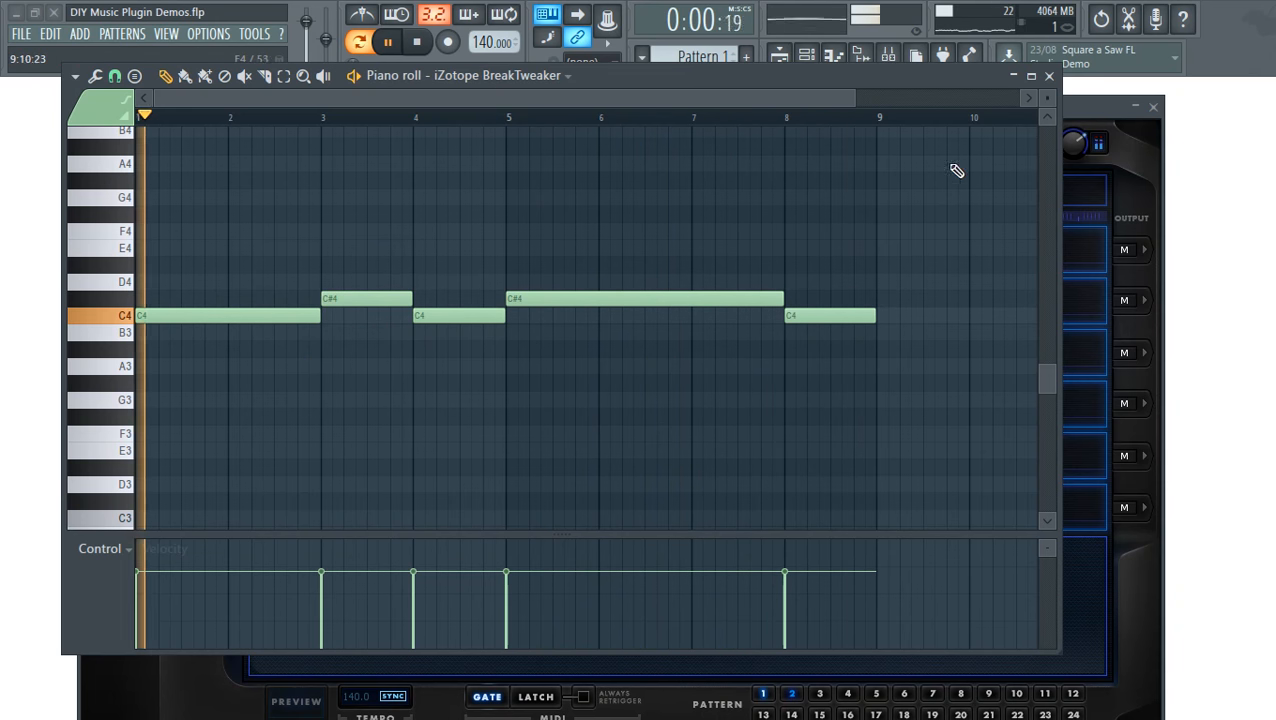
pyautogui.click(1049, 76)
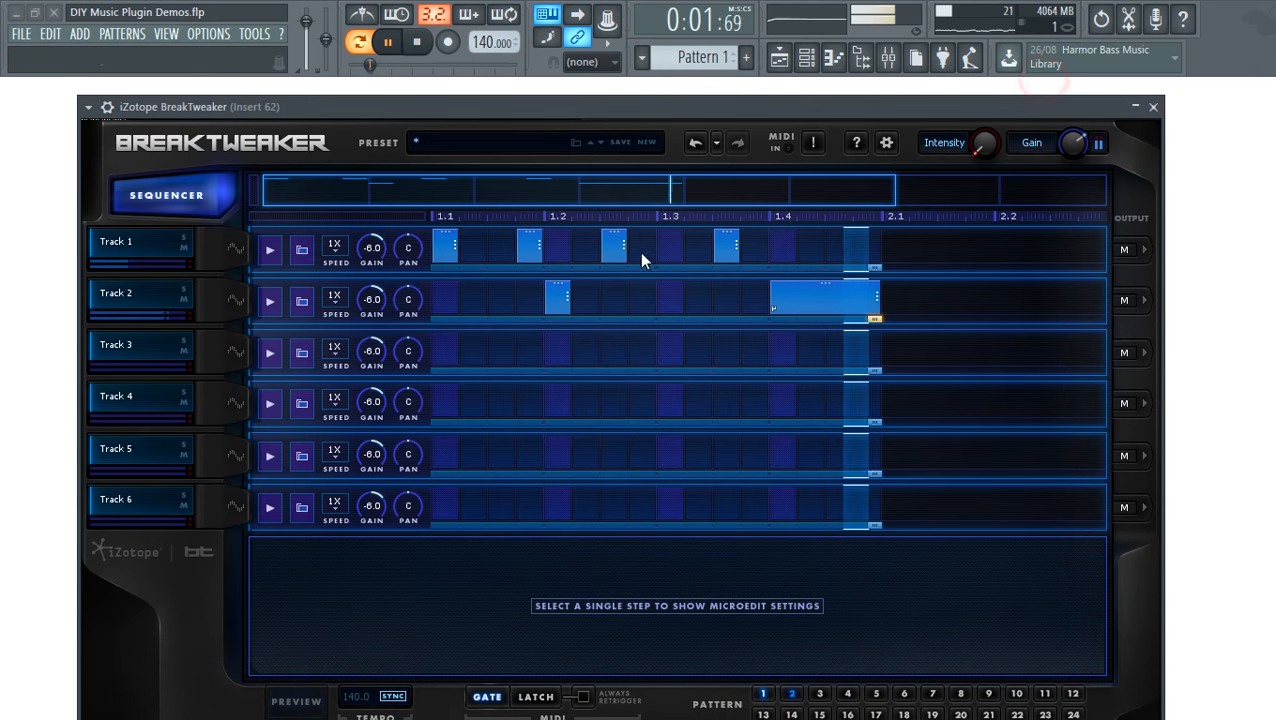
# - Stop playback, raise the plugin window, and confirm Track 1's generator remains a Sample
pyautogui.click(417, 43)
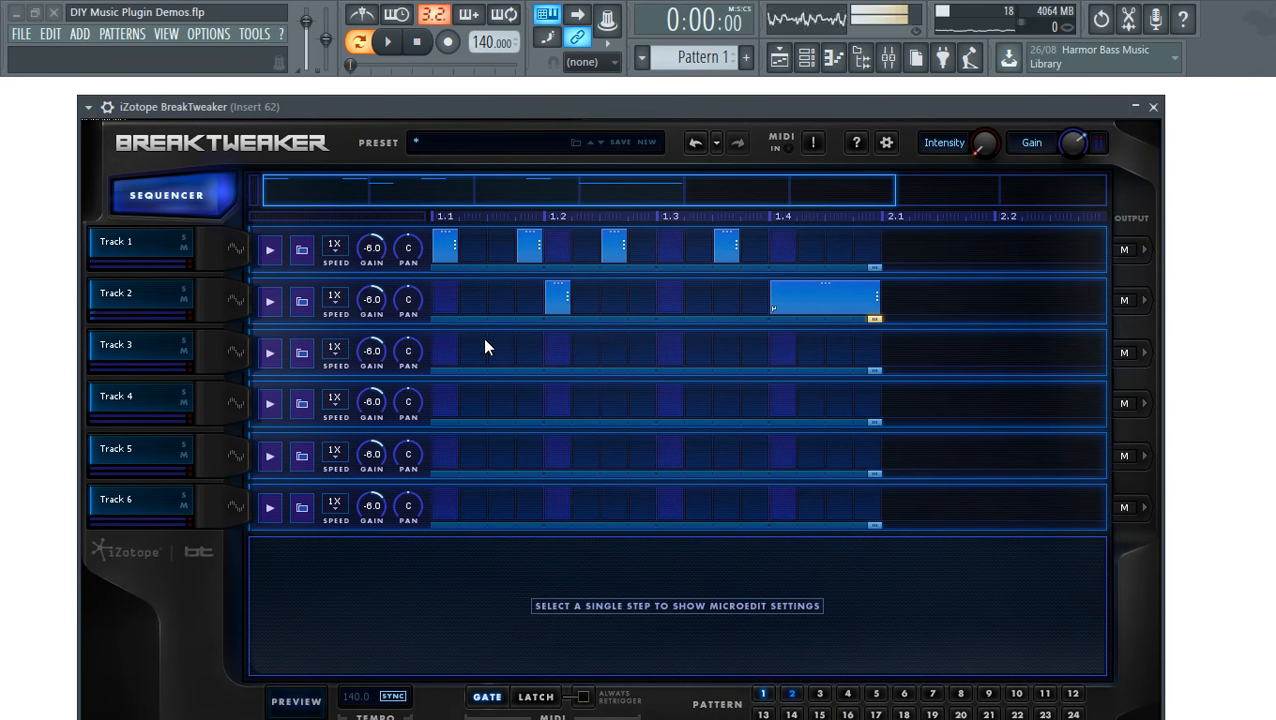
pyautogui.moveTo(703, 97); pyautogui.dragTo(708, 56)
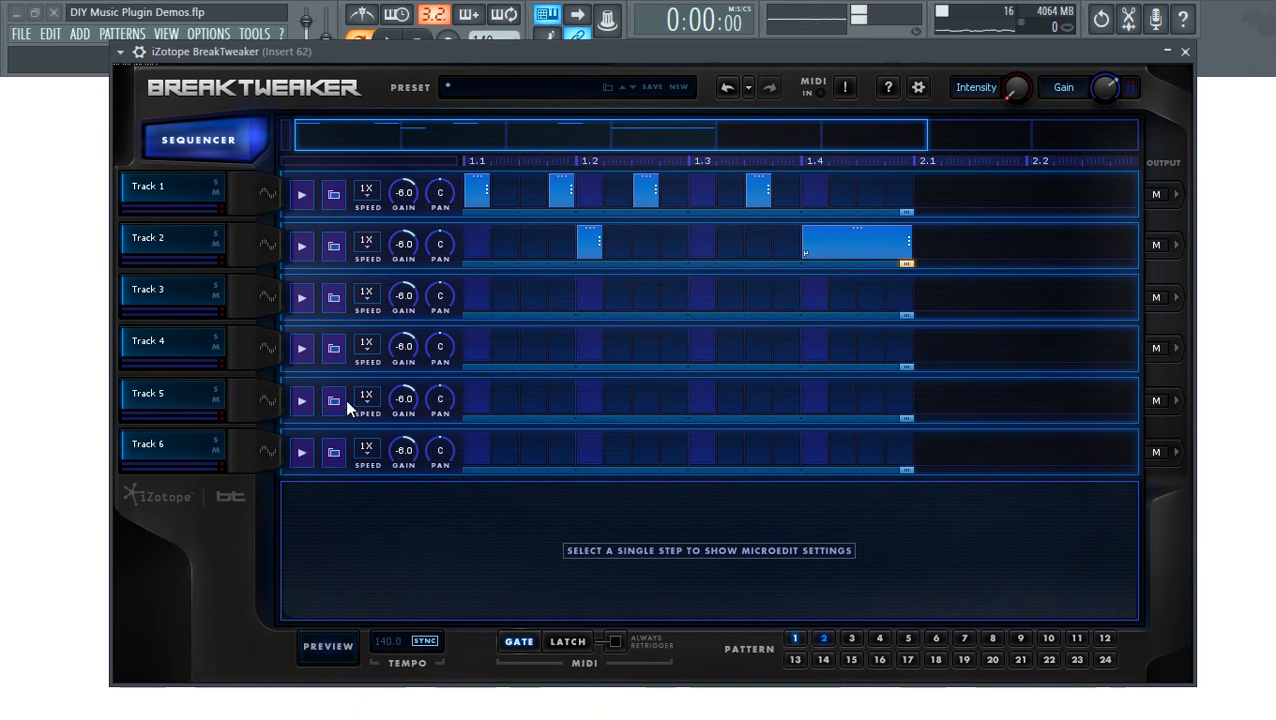
pyautogui.click(266, 193)
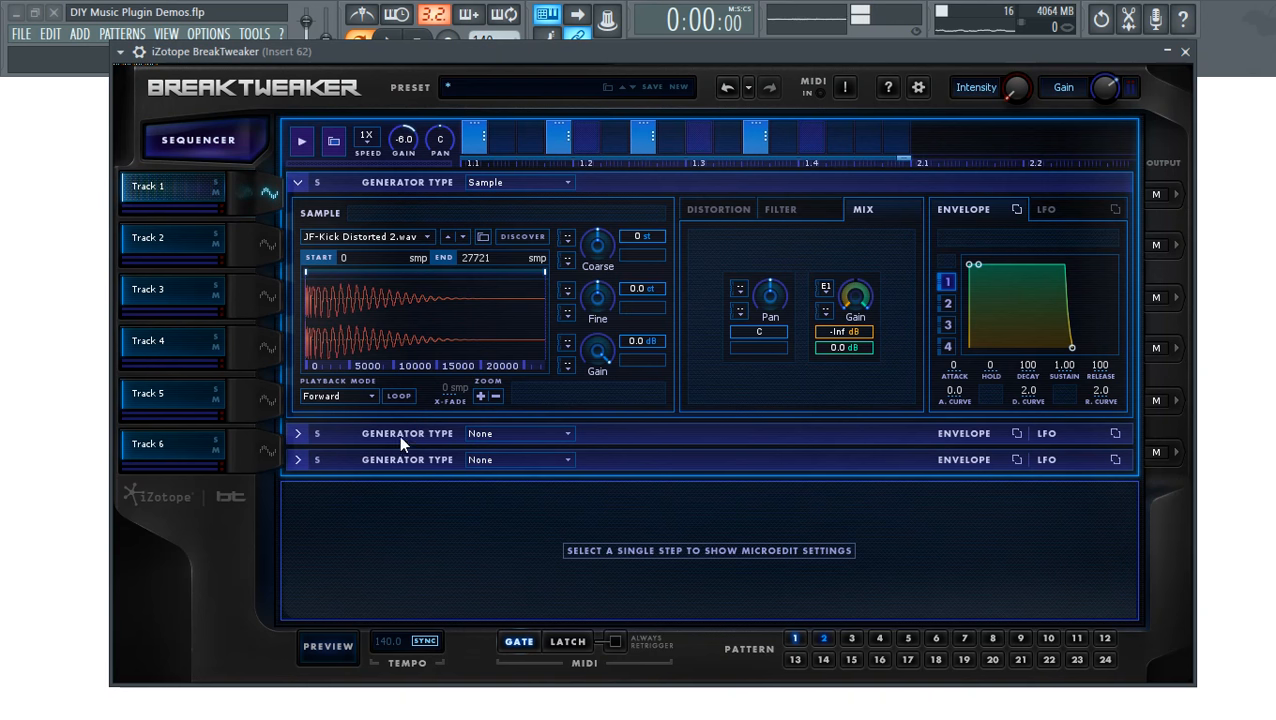
pyautogui.click(541, 182)
pyautogui.click(541, 182)
pyautogui.click(553, 180)
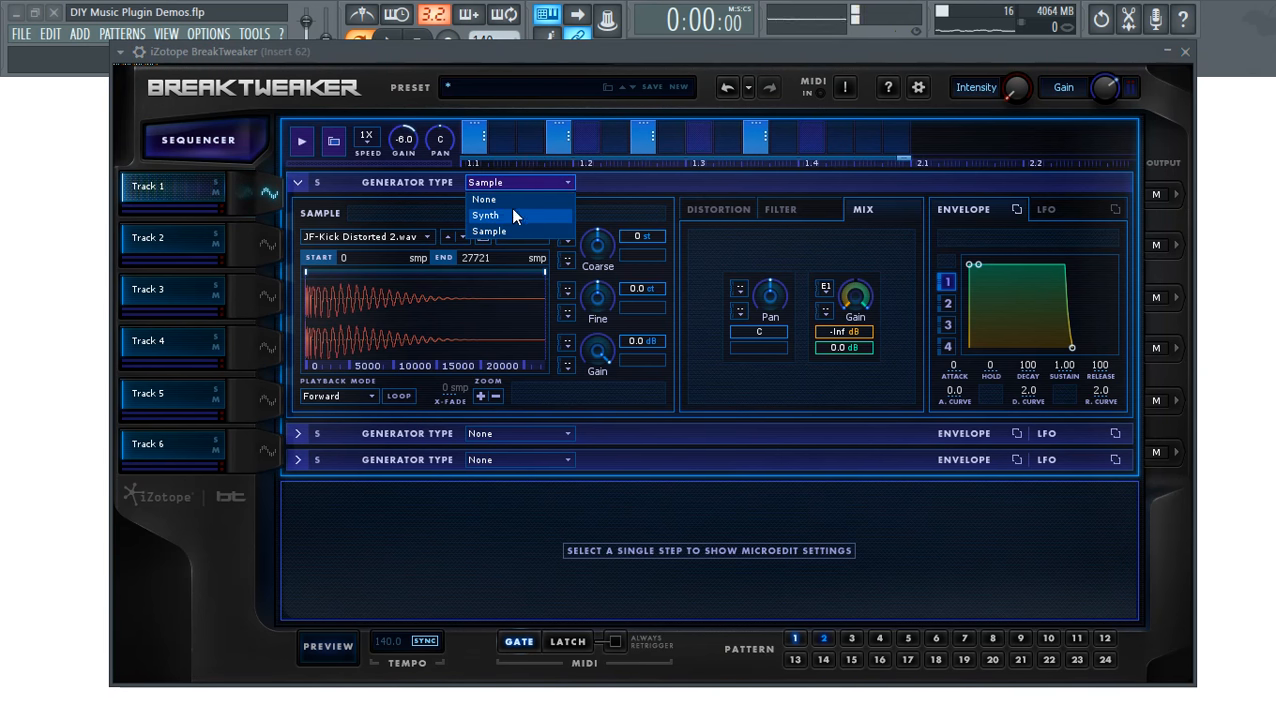
pyautogui.click(567, 179)
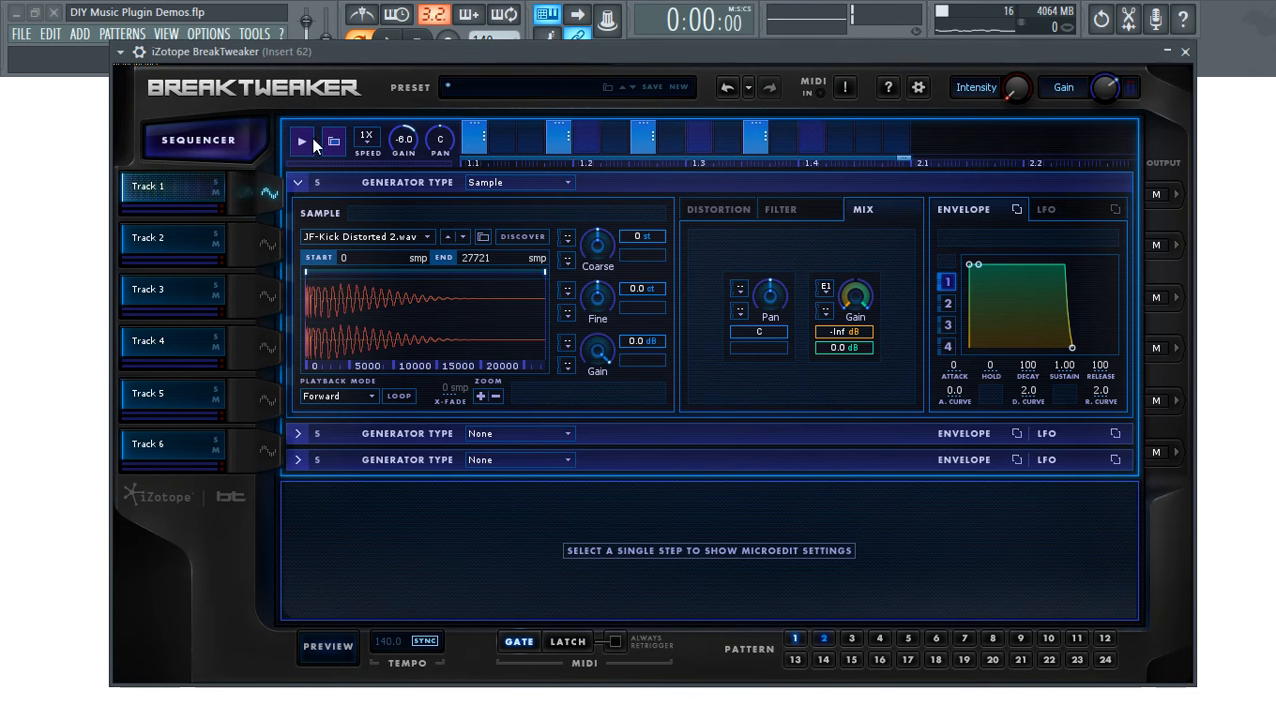
pyautogui.click(268, 189)
# - Set Track 3's generator to Synth and place a step early in its pattern row
pyautogui.click(269, 296)
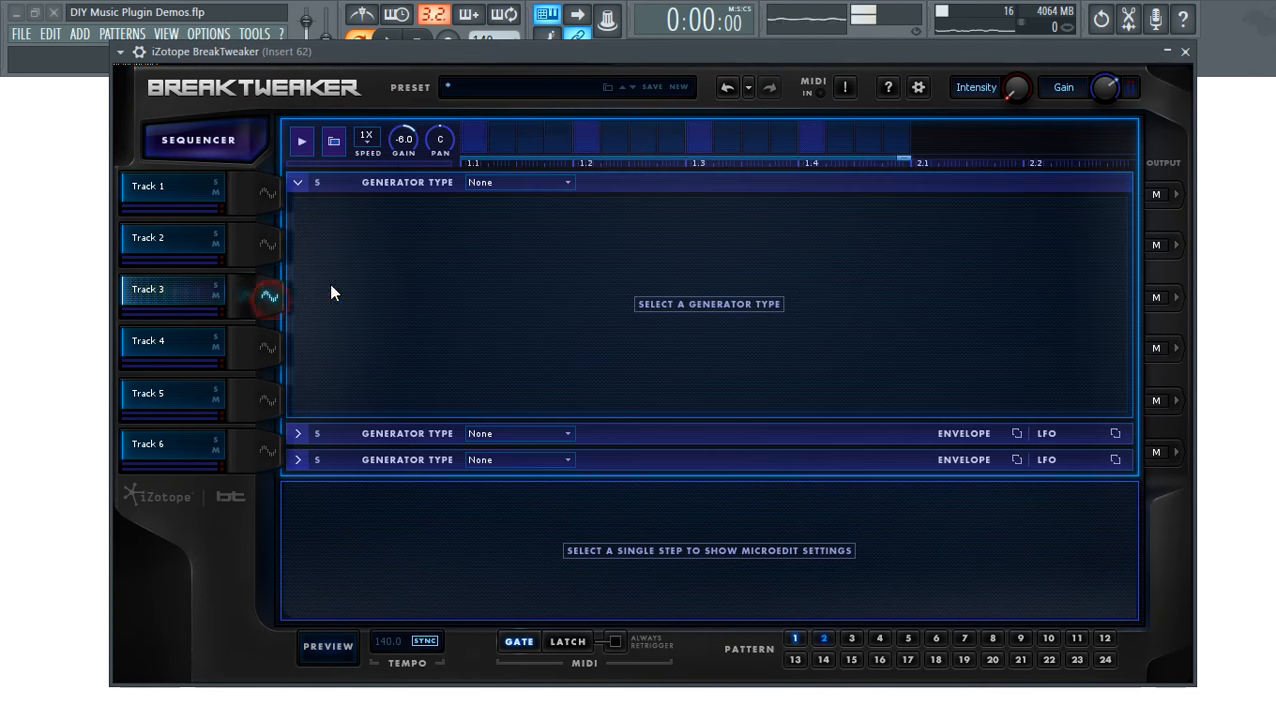
pyautogui.click(566, 183)
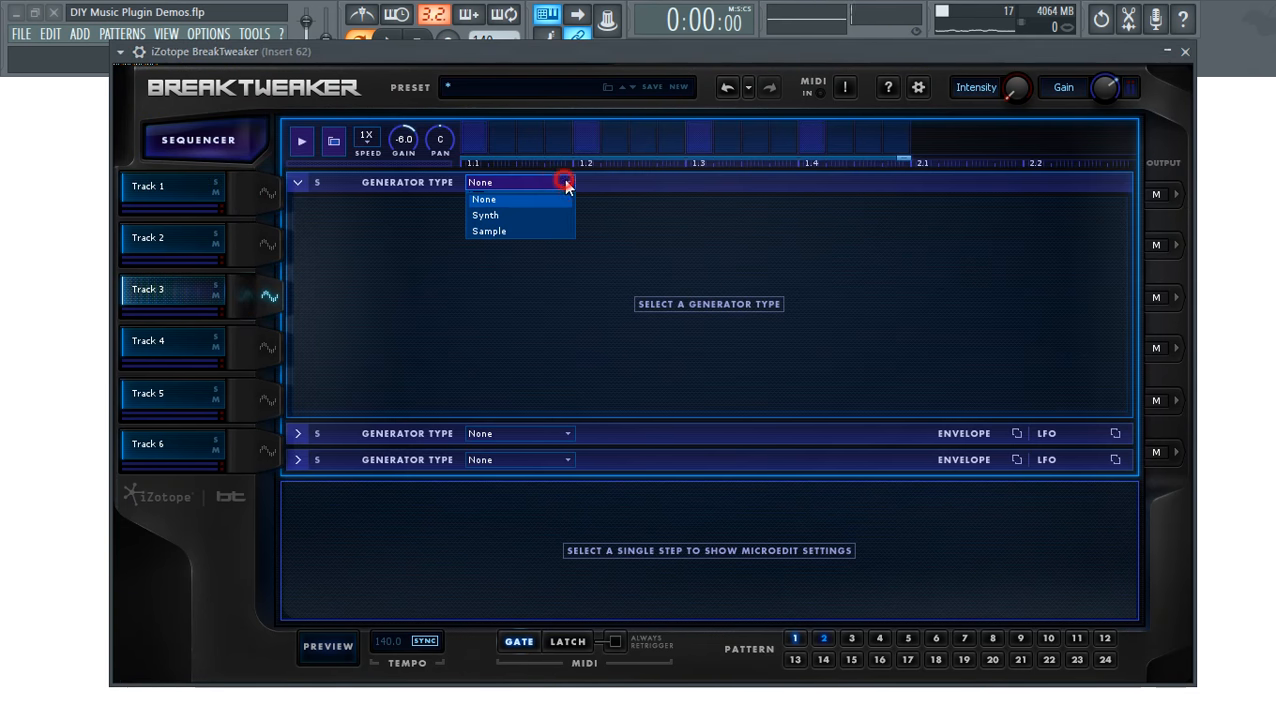
pyautogui.click(527, 215)
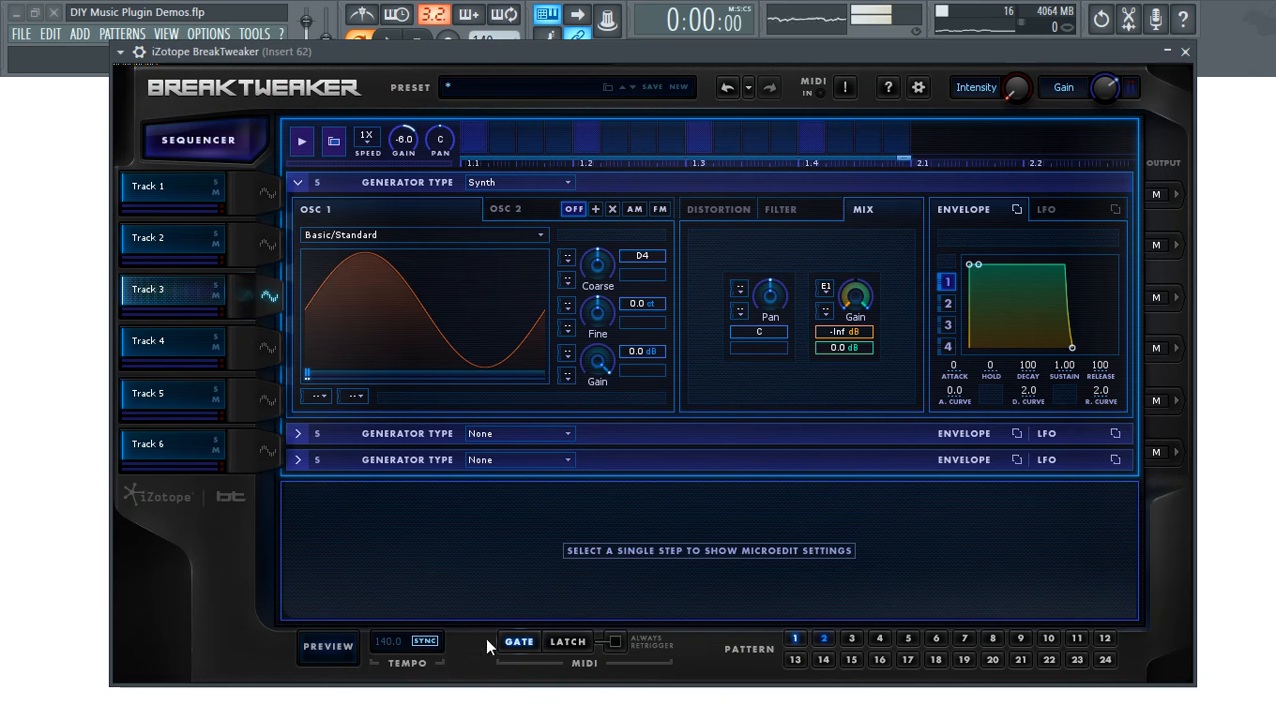
pyautogui.click(474, 140)
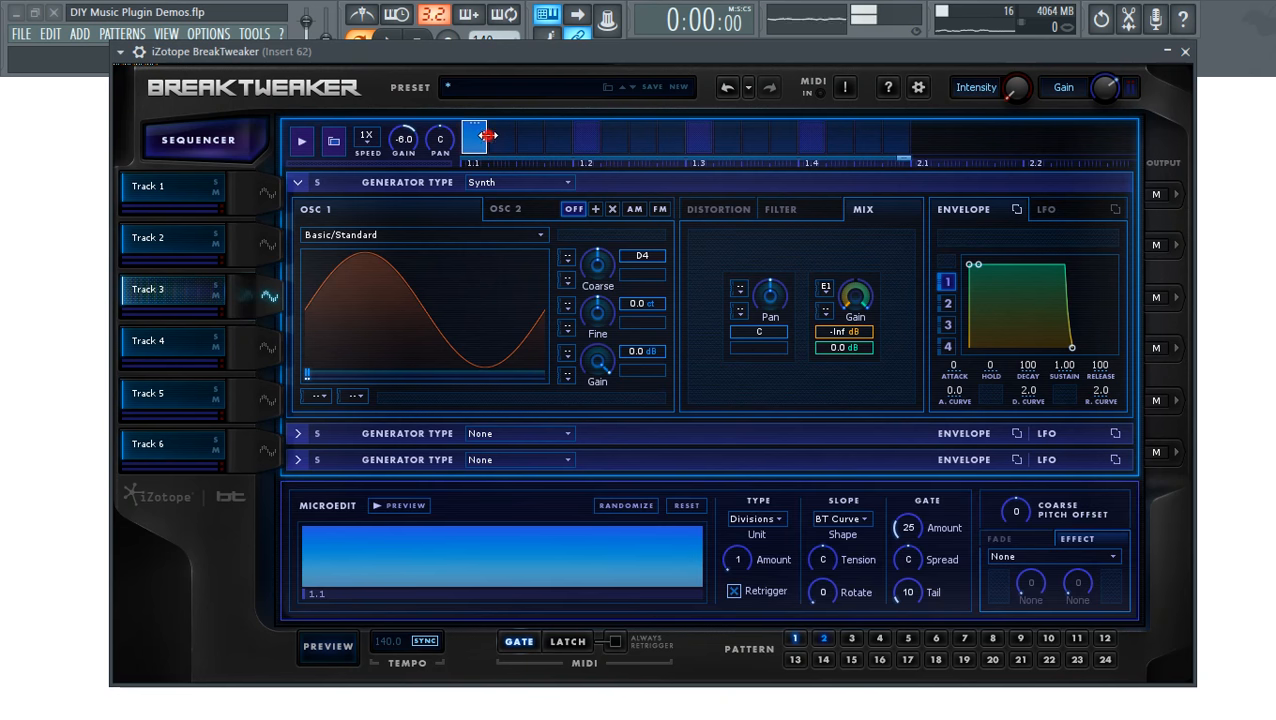
pyautogui.click(547, 150)
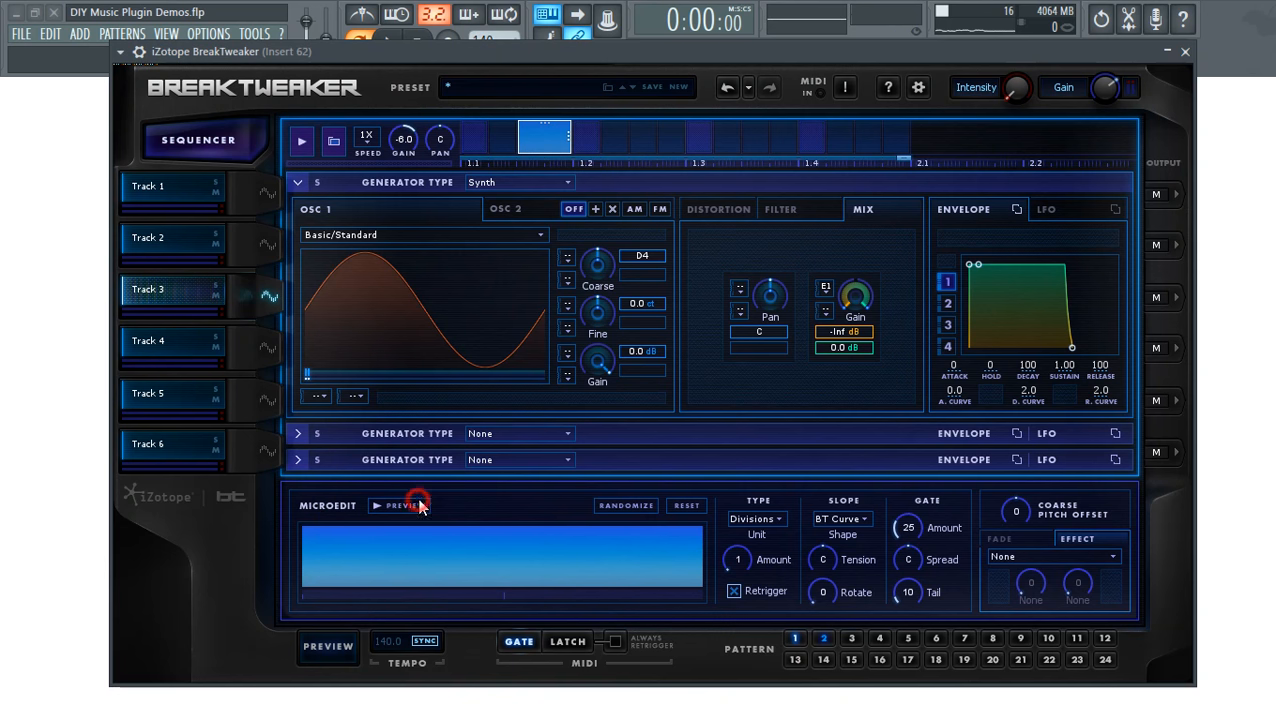
# - Load the Formant/RoboSpeak wavetable on oscillator 1 and start previewing the pattern
pyautogui.click(475, 233)
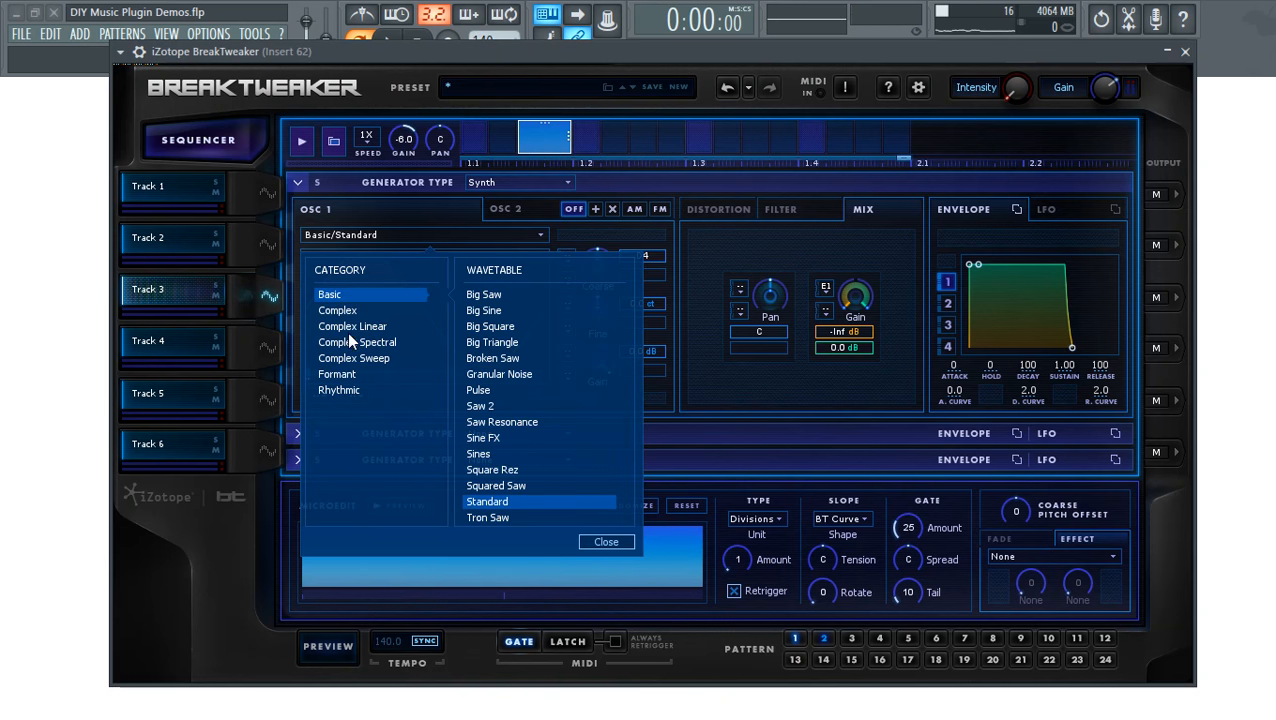
pyautogui.click(352, 326)
pyautogui.click(356, 376)
pyautogui.click(506, 360)
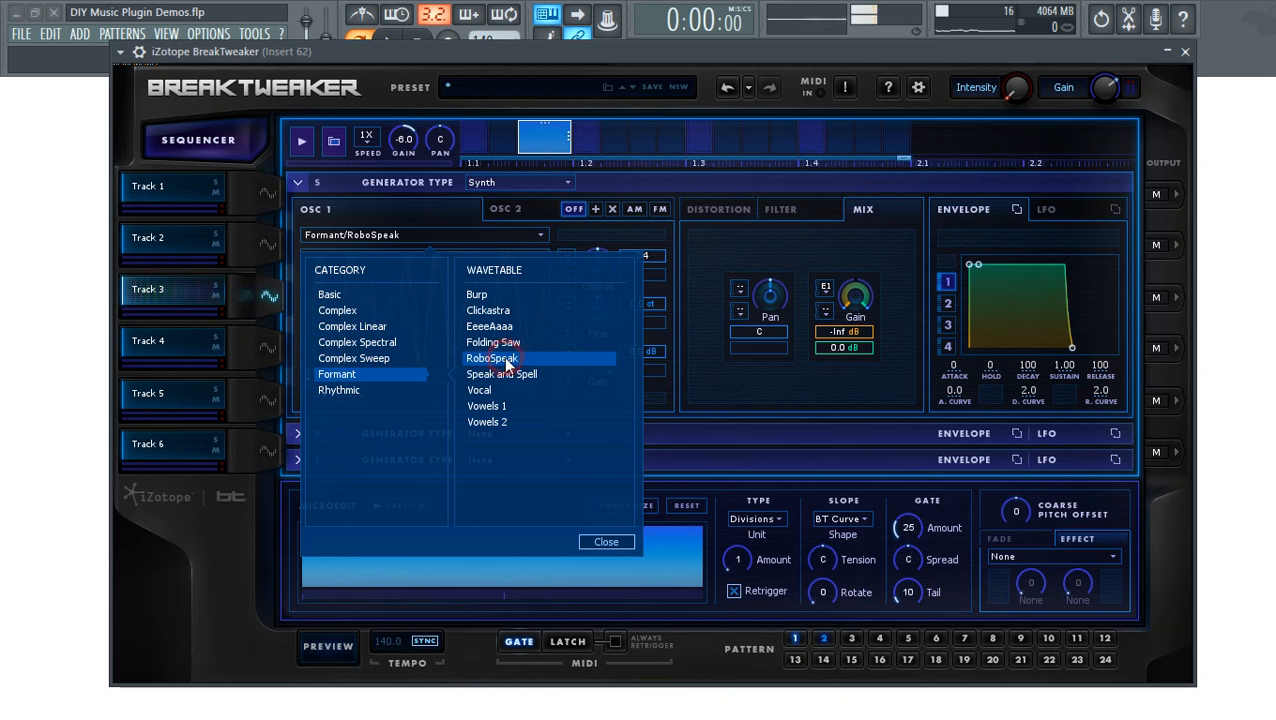
pyautogui.click(605, 541)
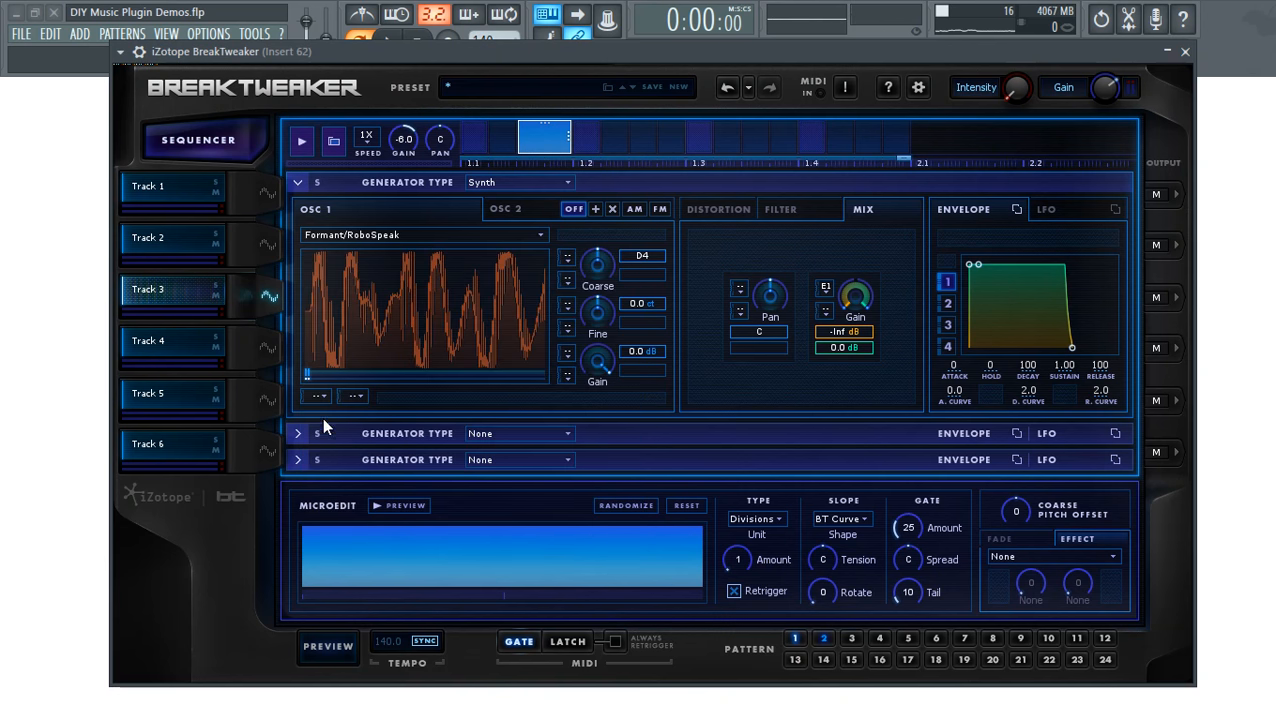
pyautogui.click(330, 646)
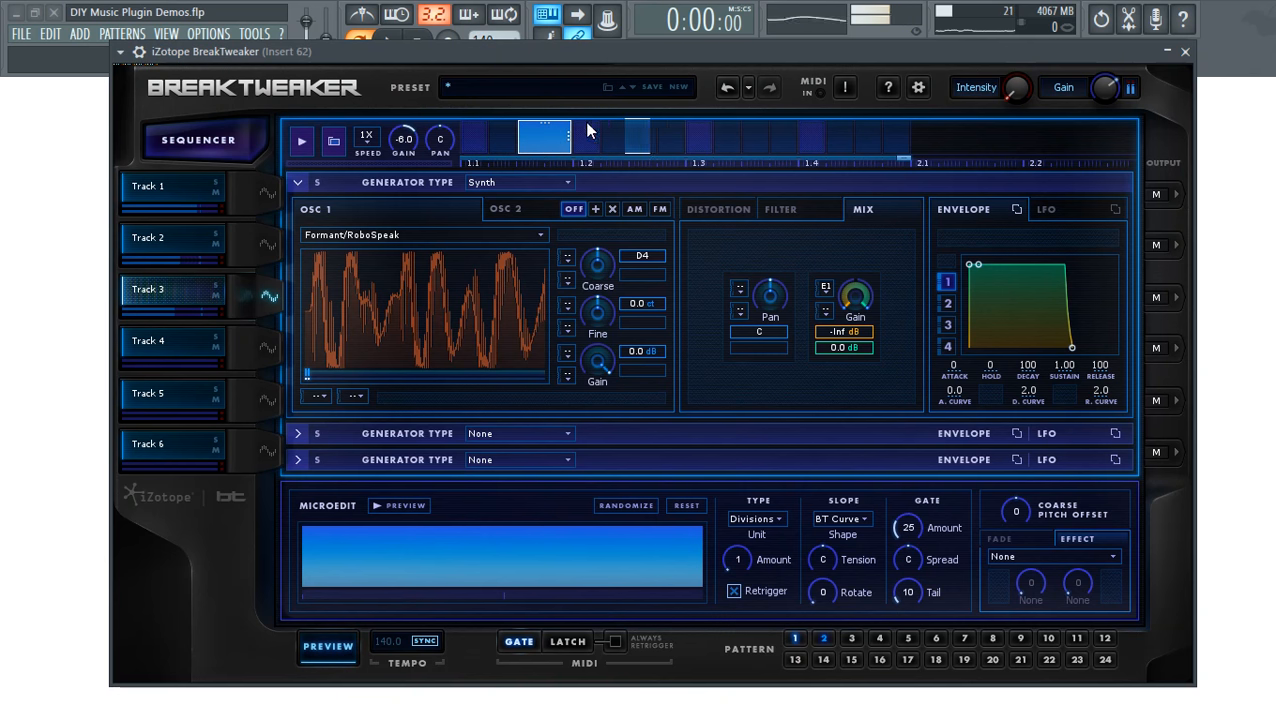
# - Set the first distortion slot to Hard at amount 36 and lower oscillator 1's gain
pyautogui.click(692, 213)
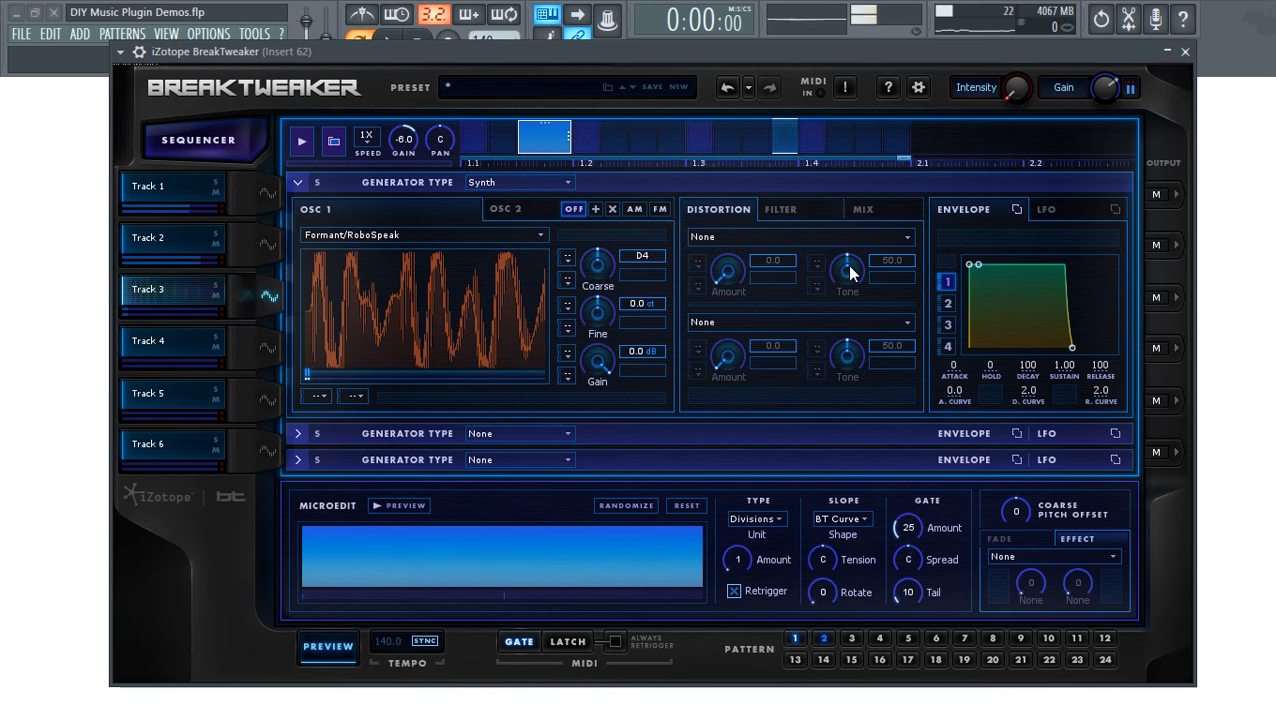
pyautogui.click(760, 240)
pyautogui.click(900, 313)
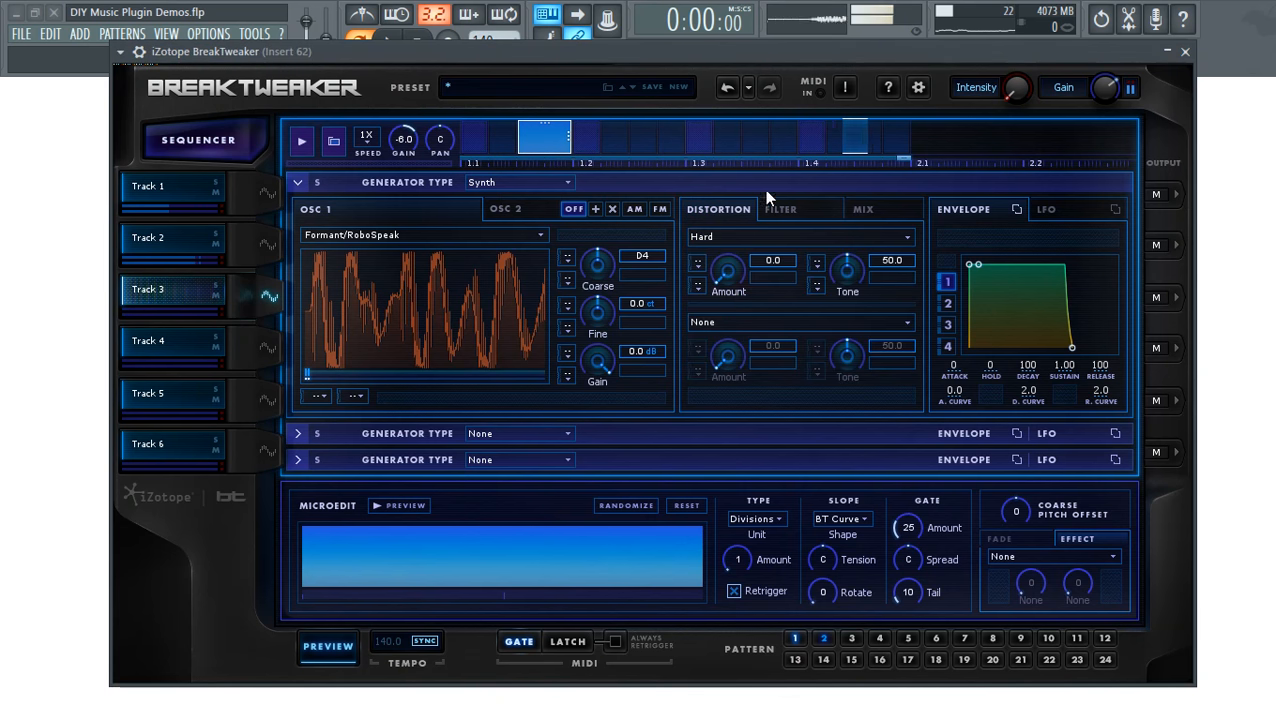
pyautogui.moveTo(730, 267)
pyautogui.mouseDown()
pyautogui.moveTo(742, 224)
pyautogui.moveTo(727, 273)
pyautogui.mouseUp()
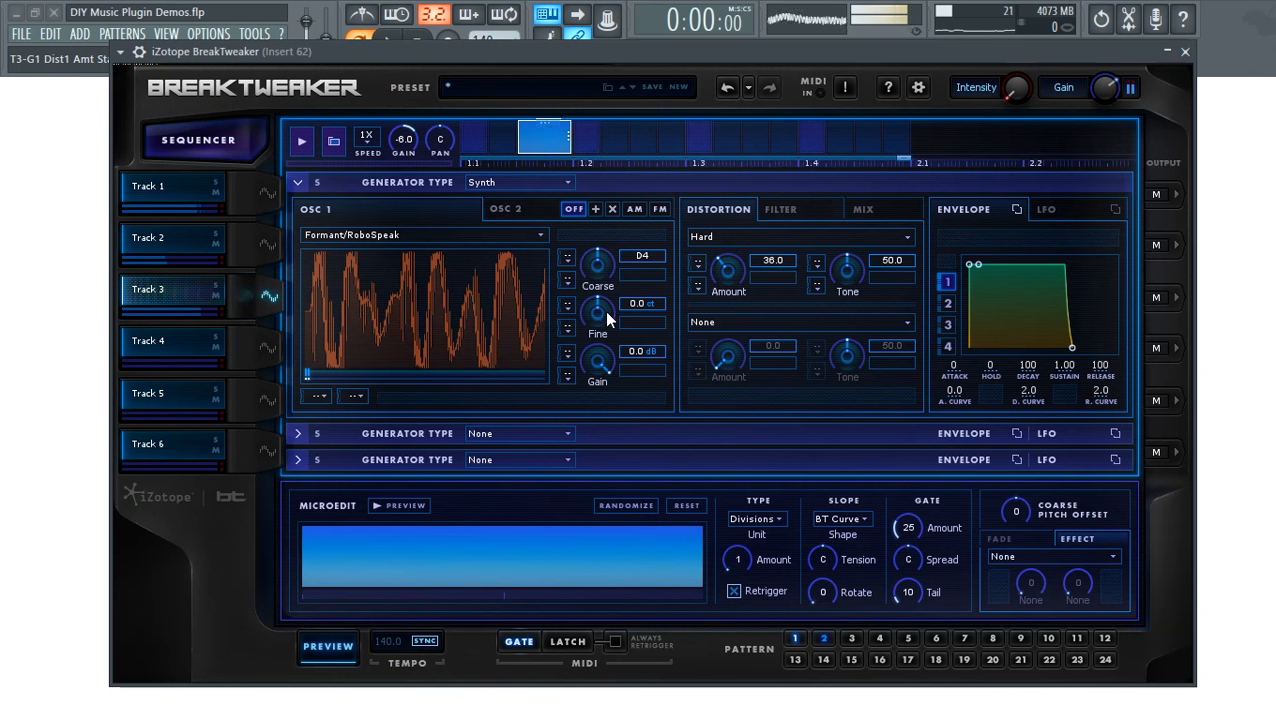
pyautogui.moveTo(597, 360); pyautogui.dragTo(622, 320)
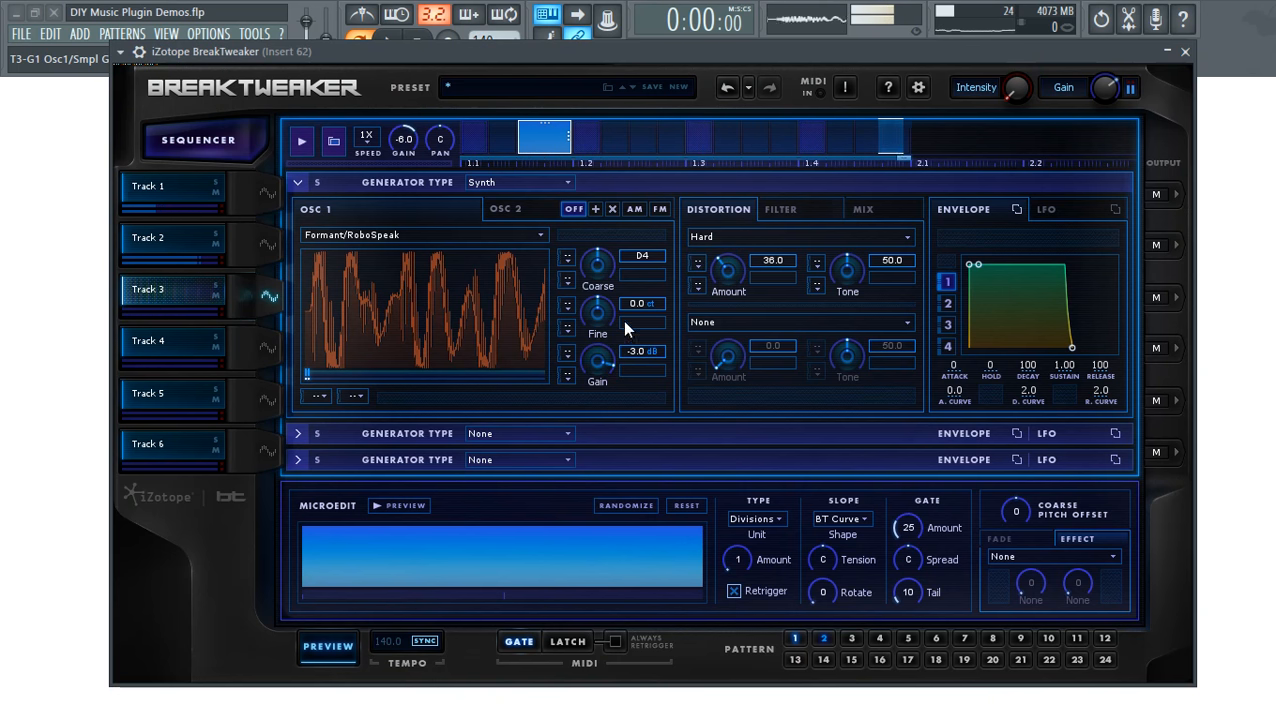
# - Set oscillator gain to -3.0 dB and apply a New York filter with cutoff 2883.6
pyautogui.click(860, 208)
pyautogui.click(783, 209)
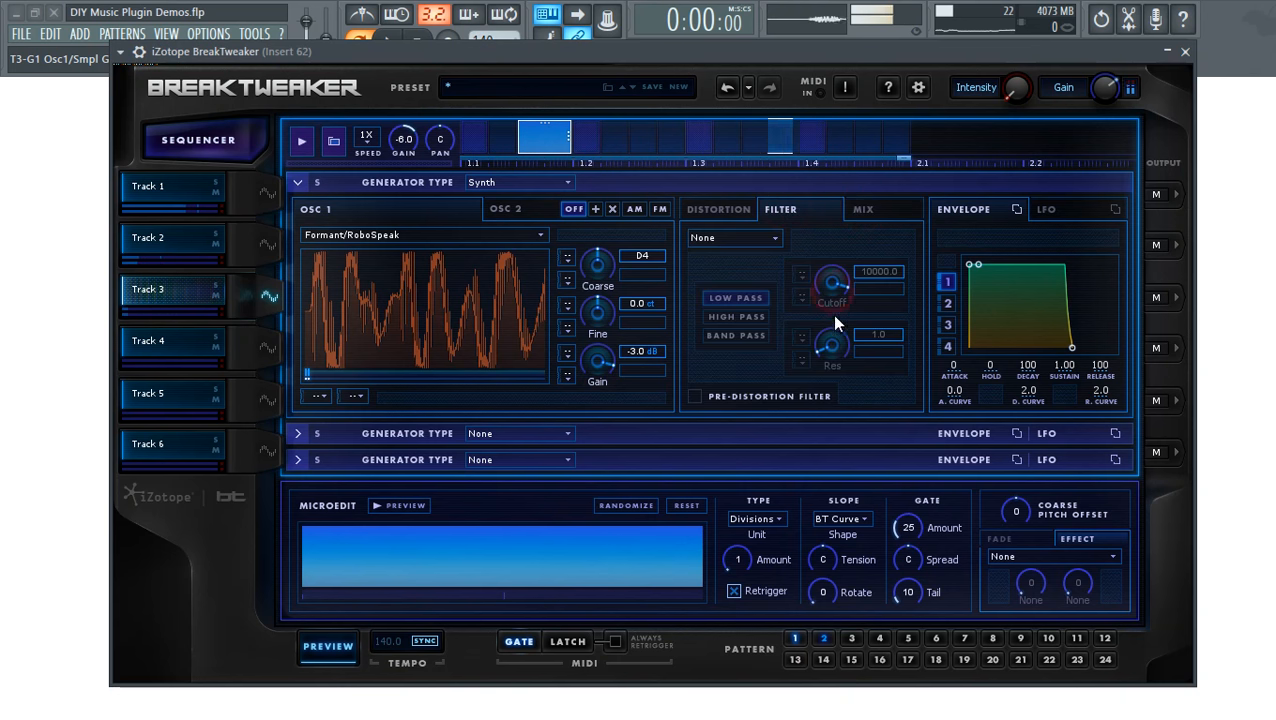
pyautogui.click(750, 316)
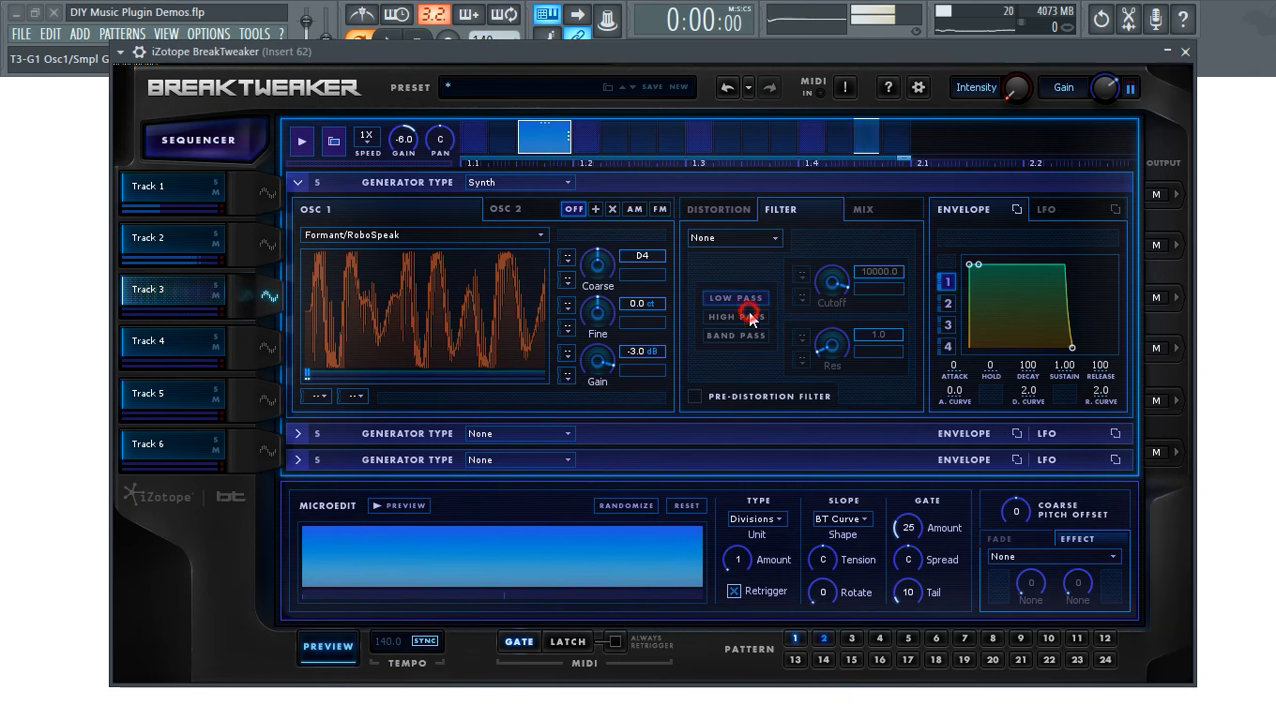
pyautogui.click(697, 395)
pyautogui.click(740, 237)
pyautogui.click(746, 278)
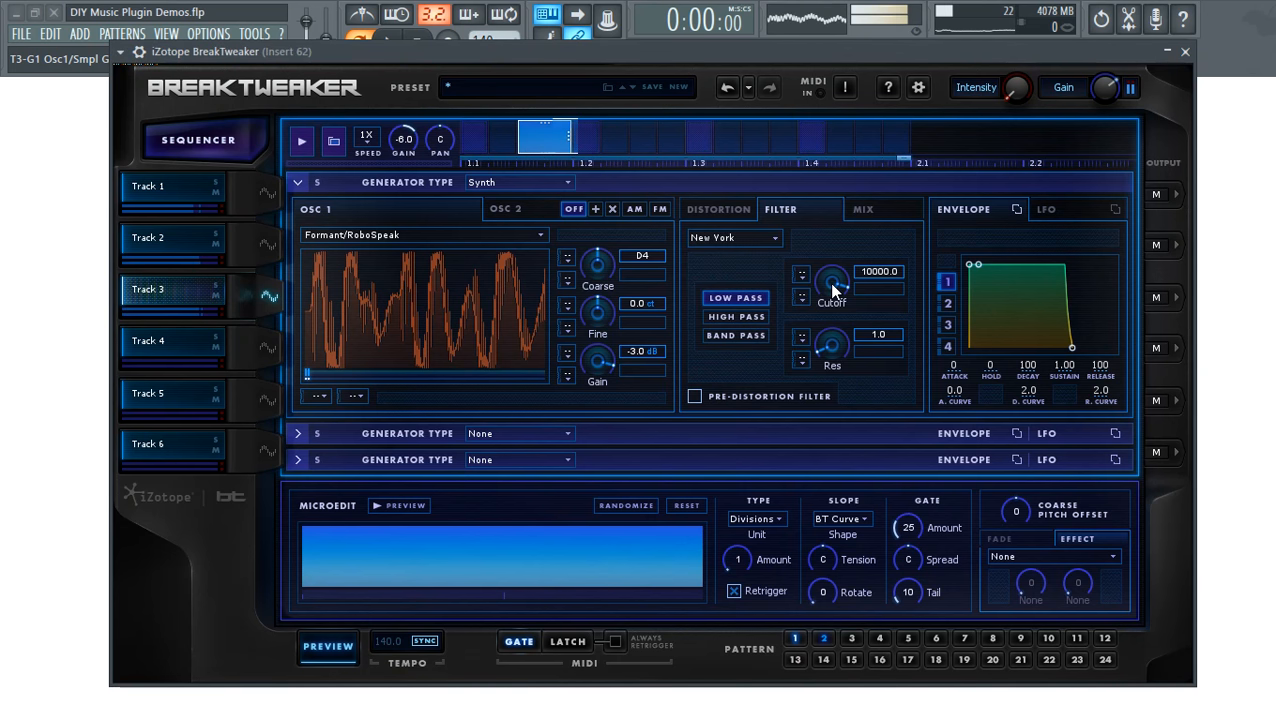
pyautogui.moveTo(813, 297); pyautogui.dragTo(832, 278)
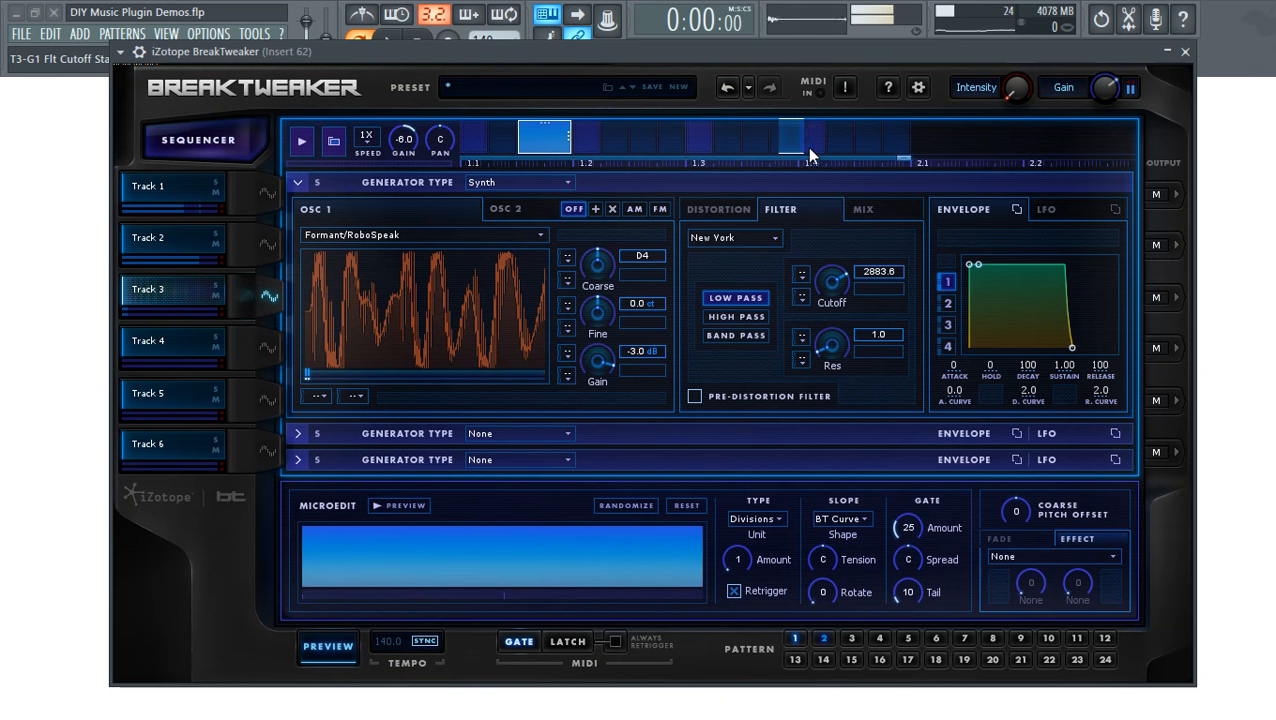
# - Add a lengthened step between 1.3 and 1.4 on Track 3 and stop the preview
pyautogui.click(750, 143)
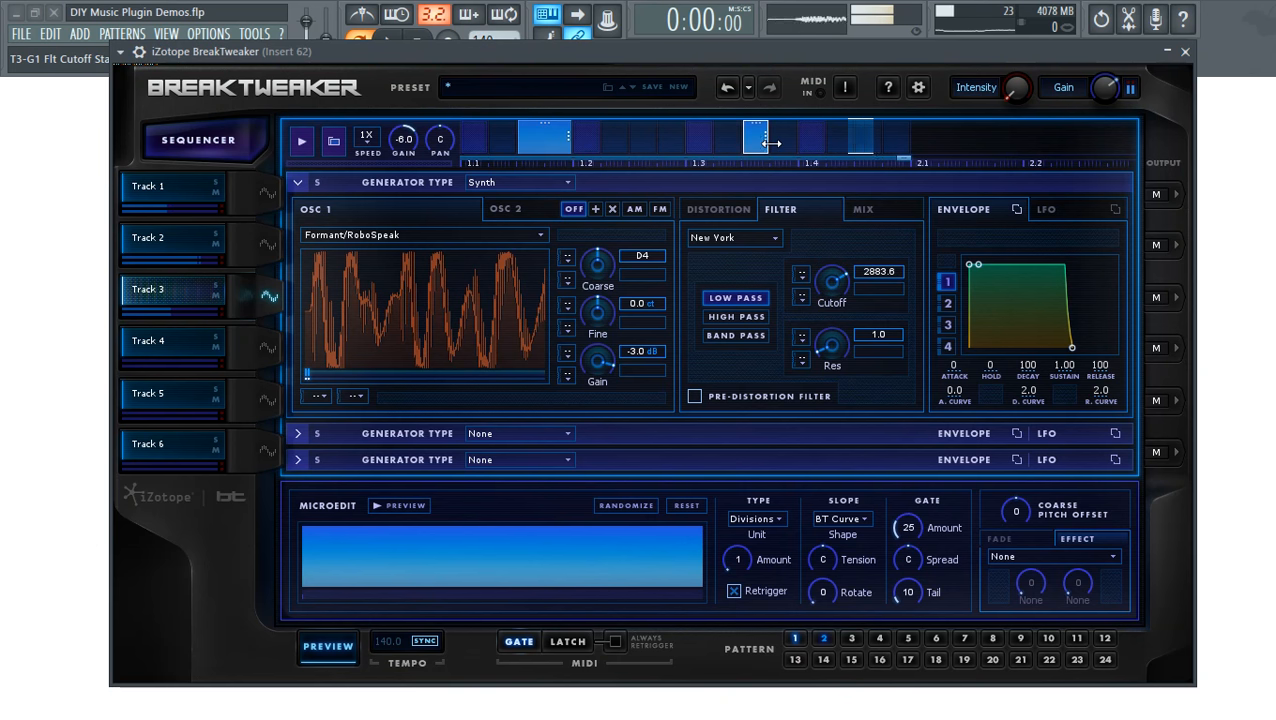
pyautogui.moveTo(770, 143); pyautogui.dragTo(796, 143)
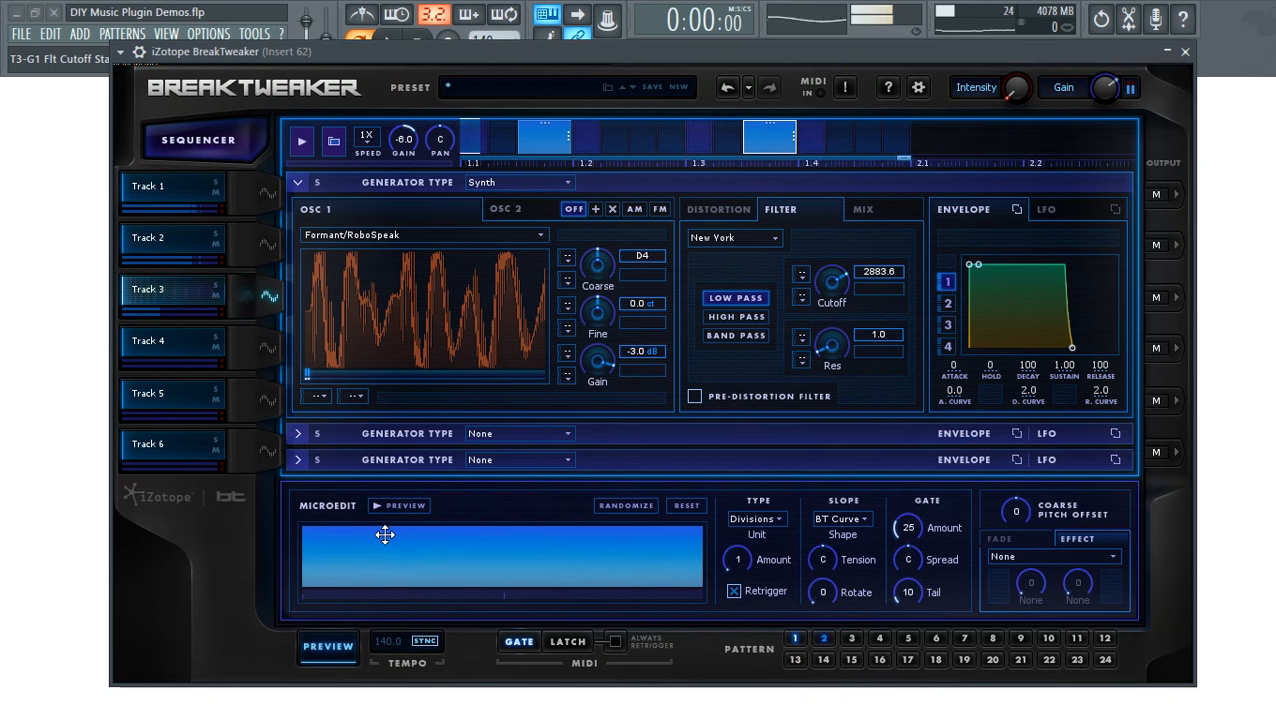
pyautogui.click(328, 646)
pyautogui.click(750, 143)
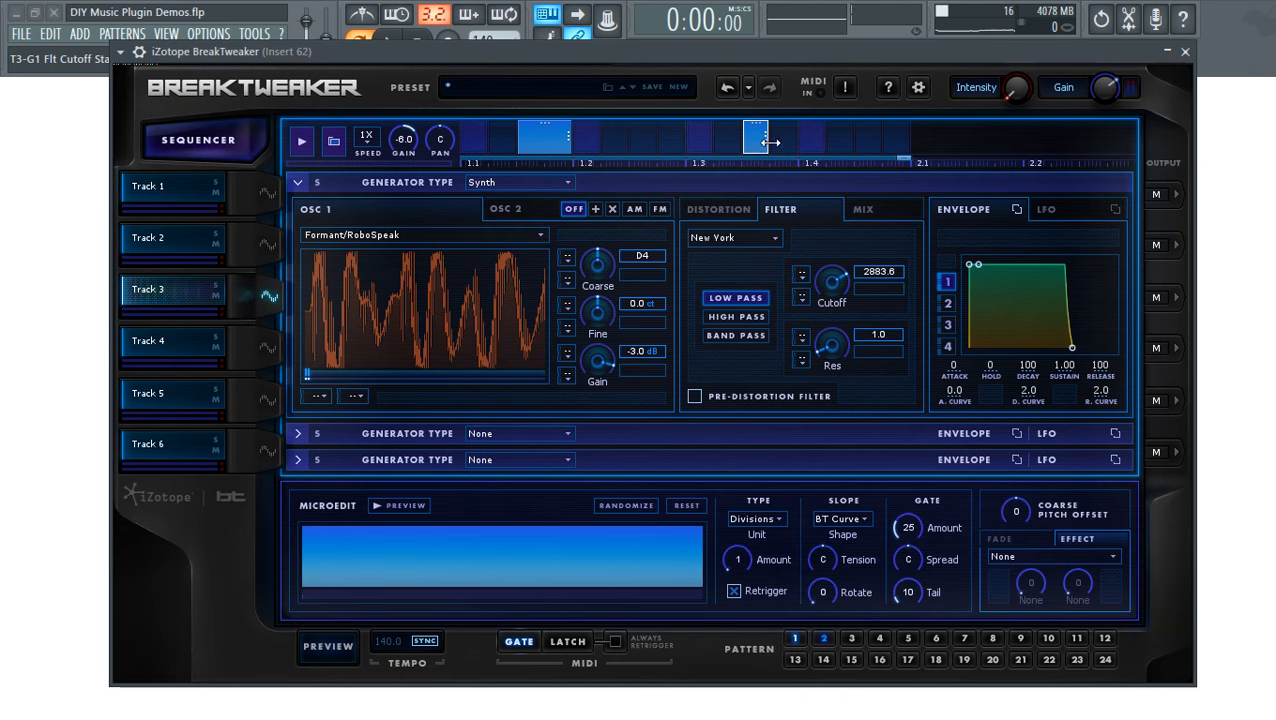
# - Split the Track 3 step into 19 micro-edit divisions with graduated slope tension, auditioning it
pyautogui.click(266, 300)
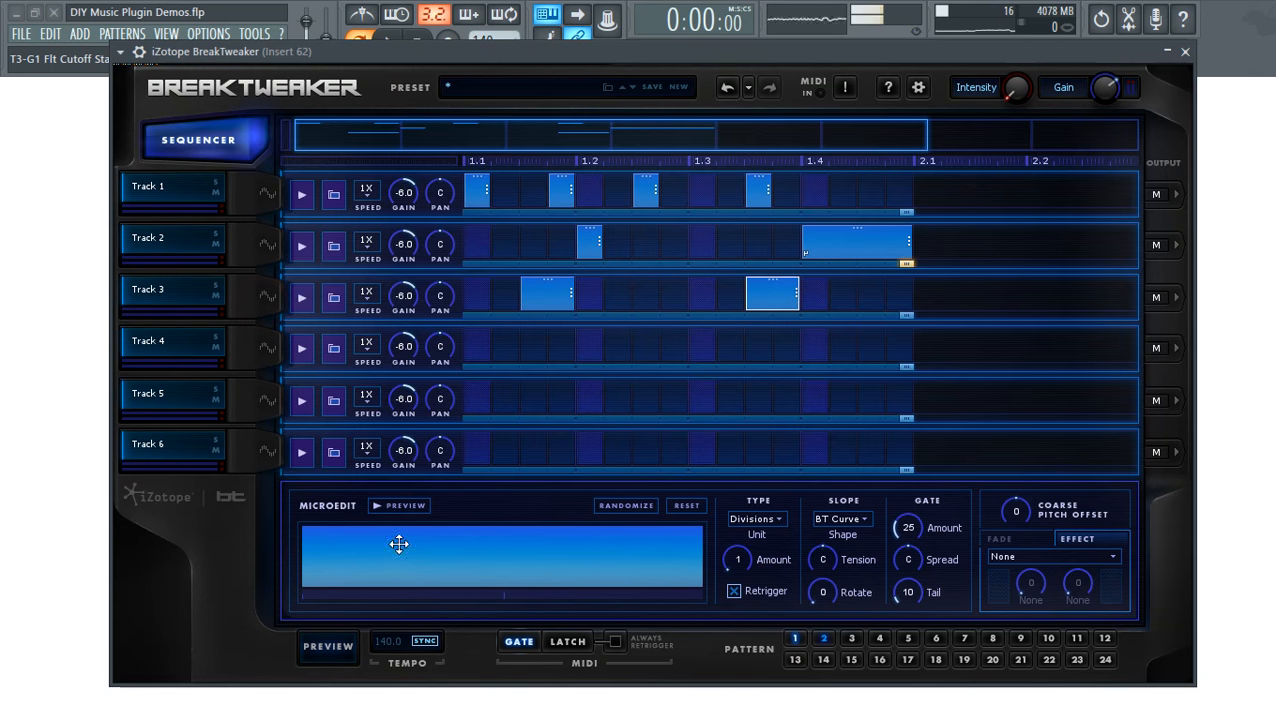
pyautogui.moveTo(741, 565)
pyautogui.mouseDown()
pyautogui.moveTo(742, 545)
pyautogui.moveTo(736, 572)
pyautogui.moveTo(738, 558)
pyautogui.mouseUp()
pyautogui.click(384, 505)
pyautogui.click(413, 508)
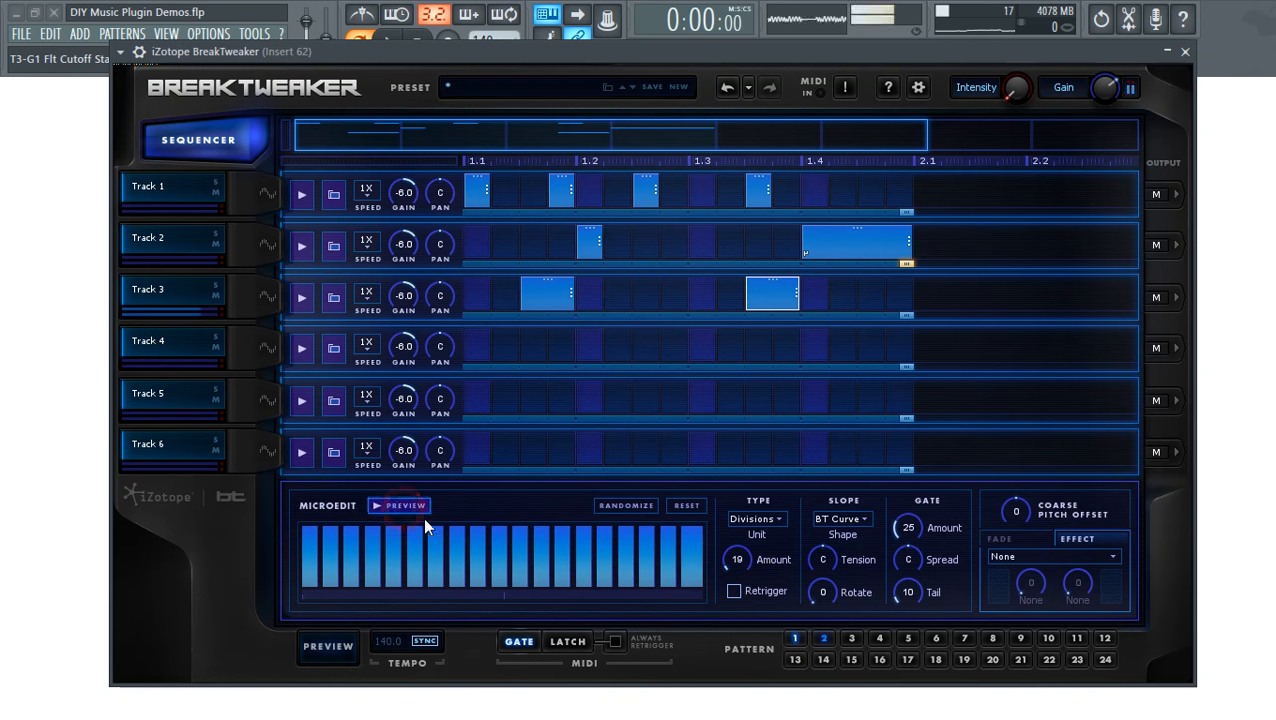
pyautogui.moveTo(744, 559); pyautogui.dragTo(743, 557)
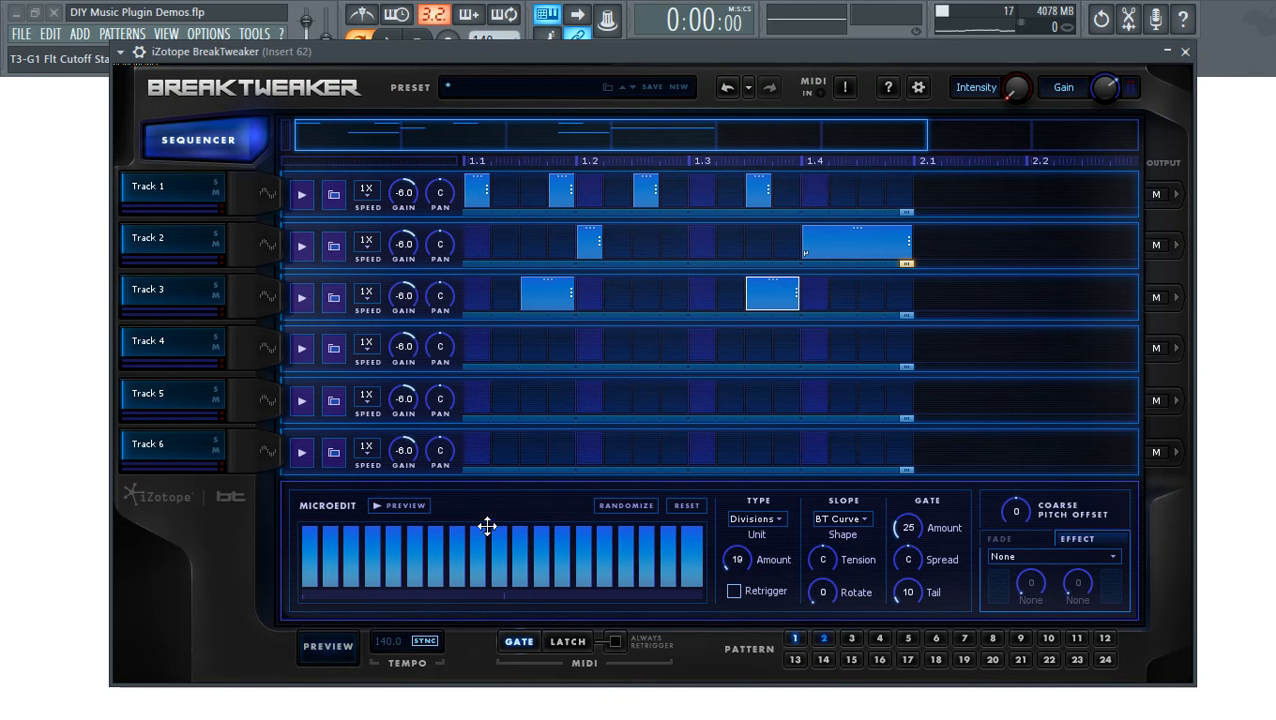
pyautogui.moveTo(821, 562); pyautogui.dragTo(823, 556)
pyautogui.click(412, 507)
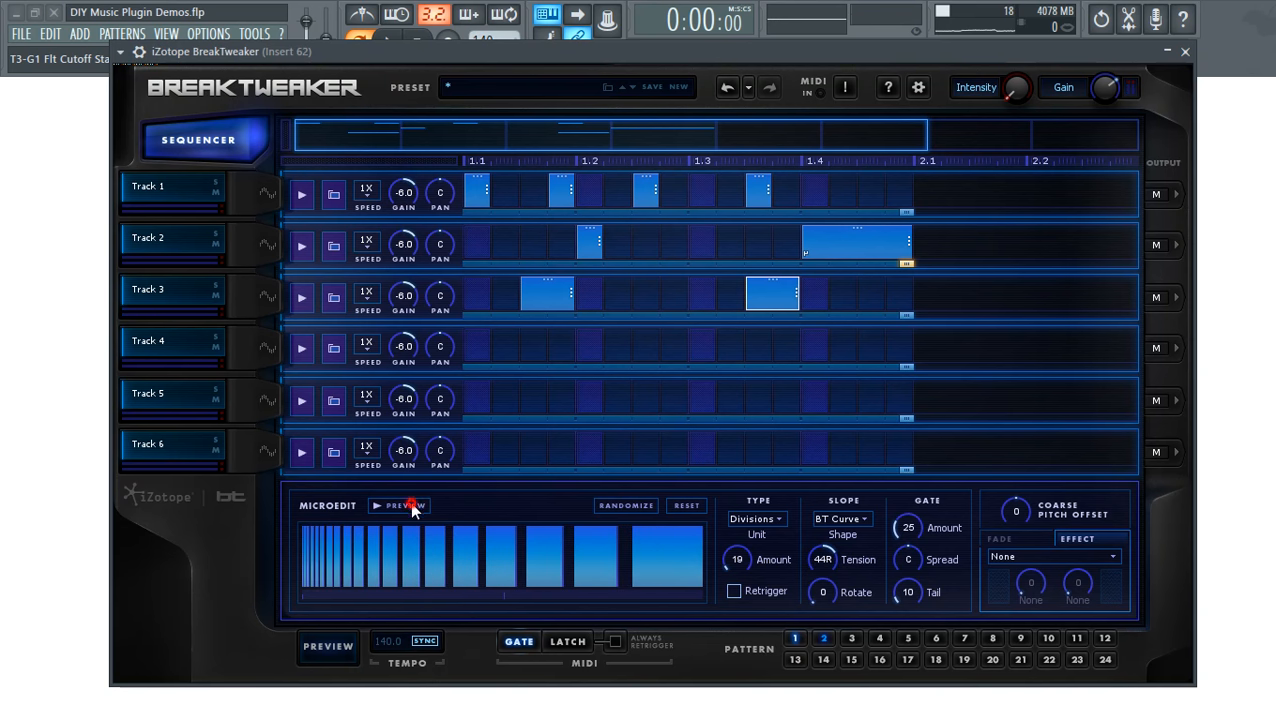
# - Try reversed tension, then settle on 11 divisions with tension 54L and play the pattern
pyautogui.moveTo(824, 560); pyautogui.dragTo(823, 610)
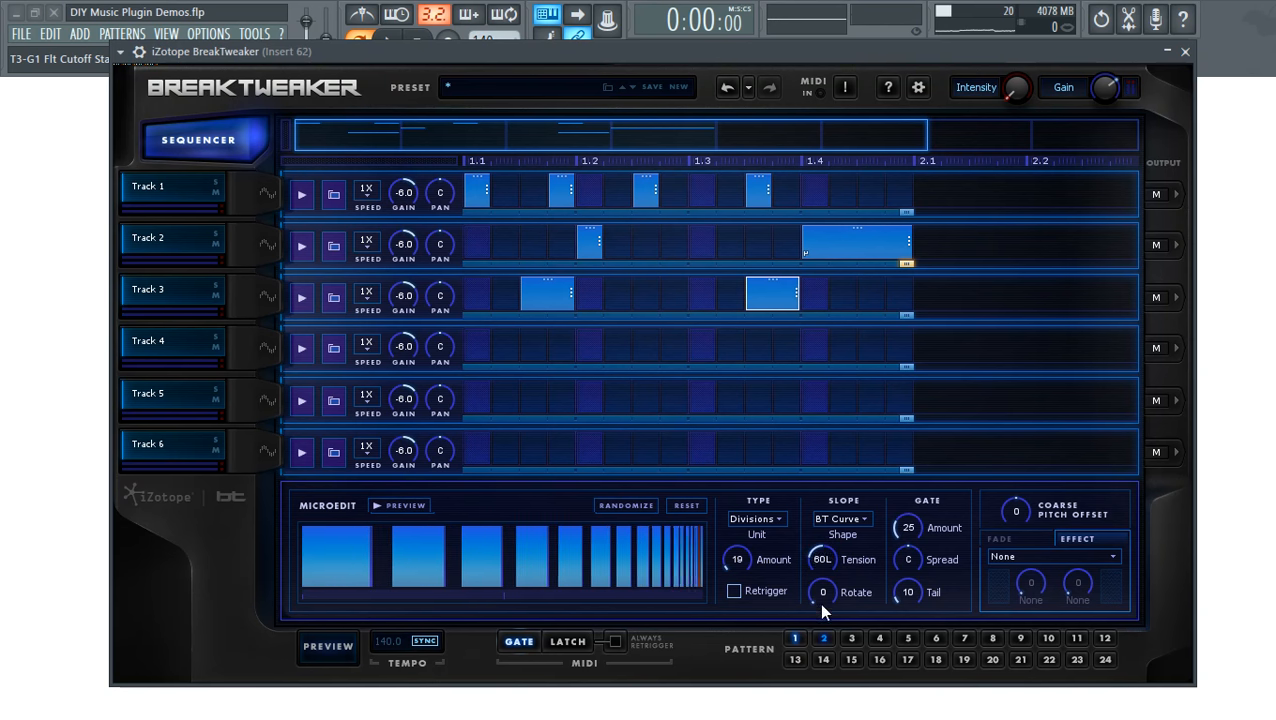
pyautogui.click(407, 505)
pyautogui.click(822, 561)
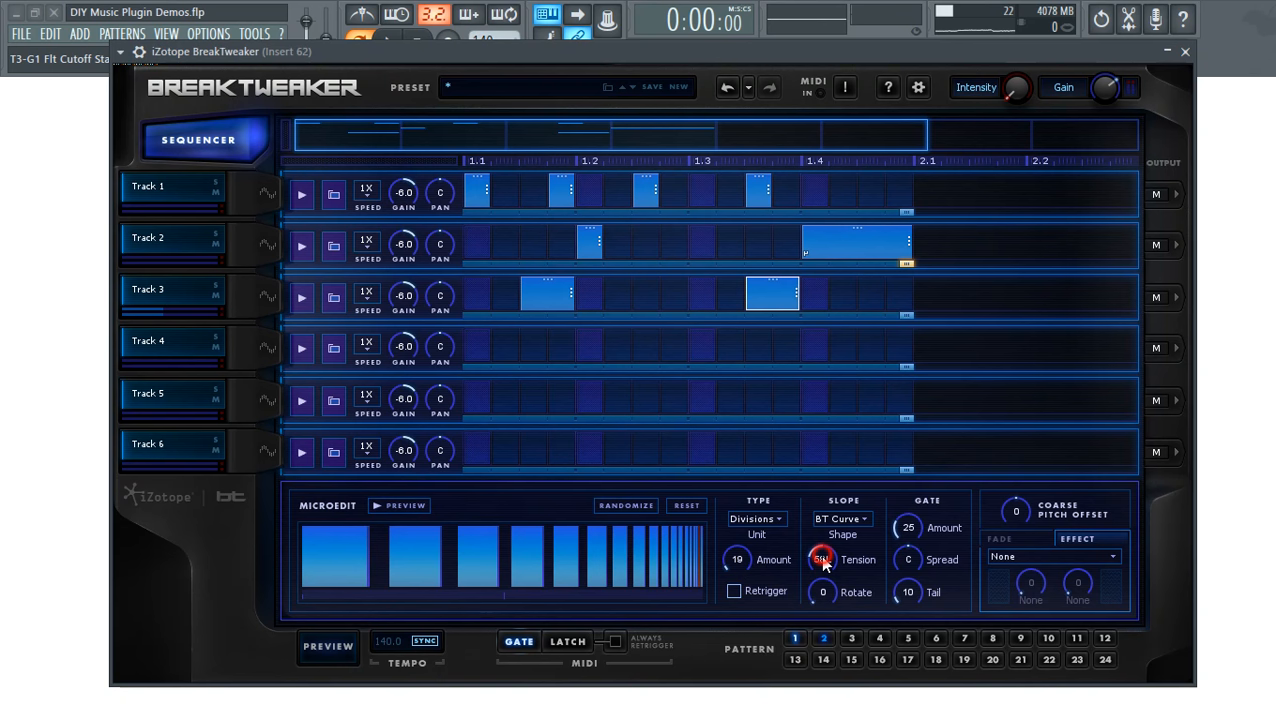
pyautogui.moveTo(824, 565); pyautogui.dragTo(823, 590)
pyautogui.click(402, 506)
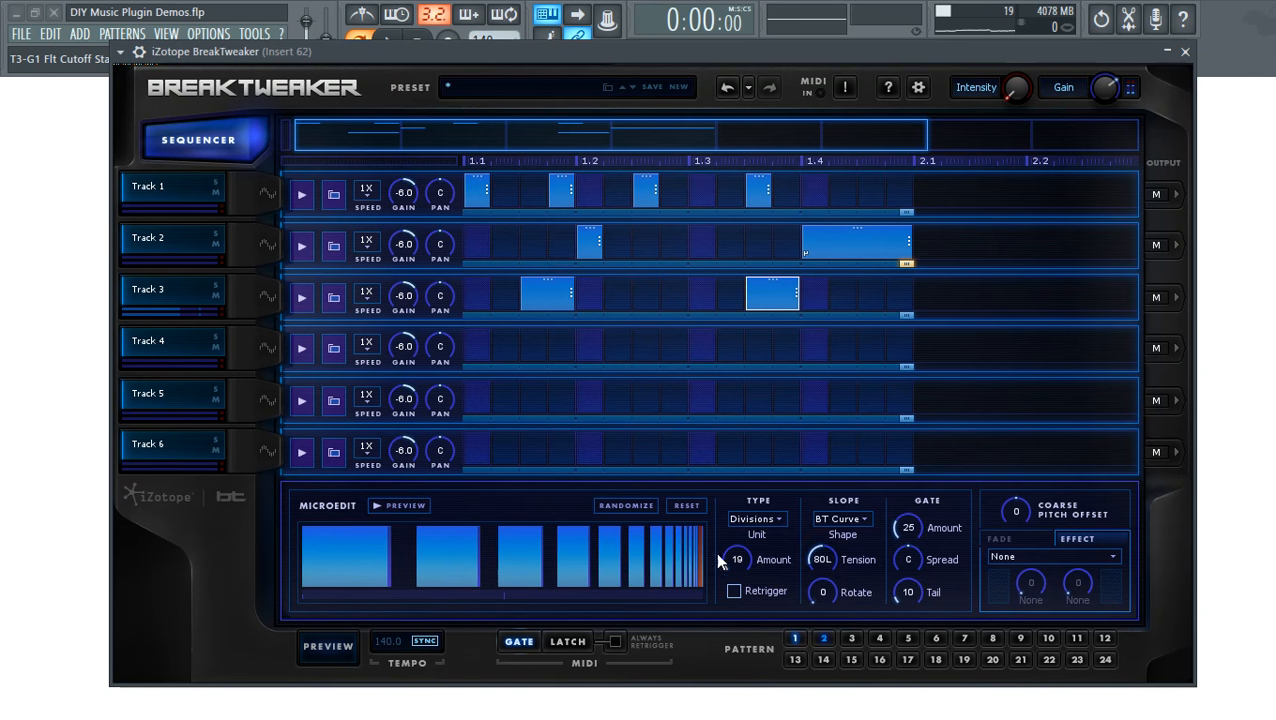
pyautogui.moveTo(741, 571); pyautogui.dragTo(739, 575)
pyautogui.click(412, 506)
pyautogui.moveTo(833, 563); pyautogui.dragTo(825, 544)
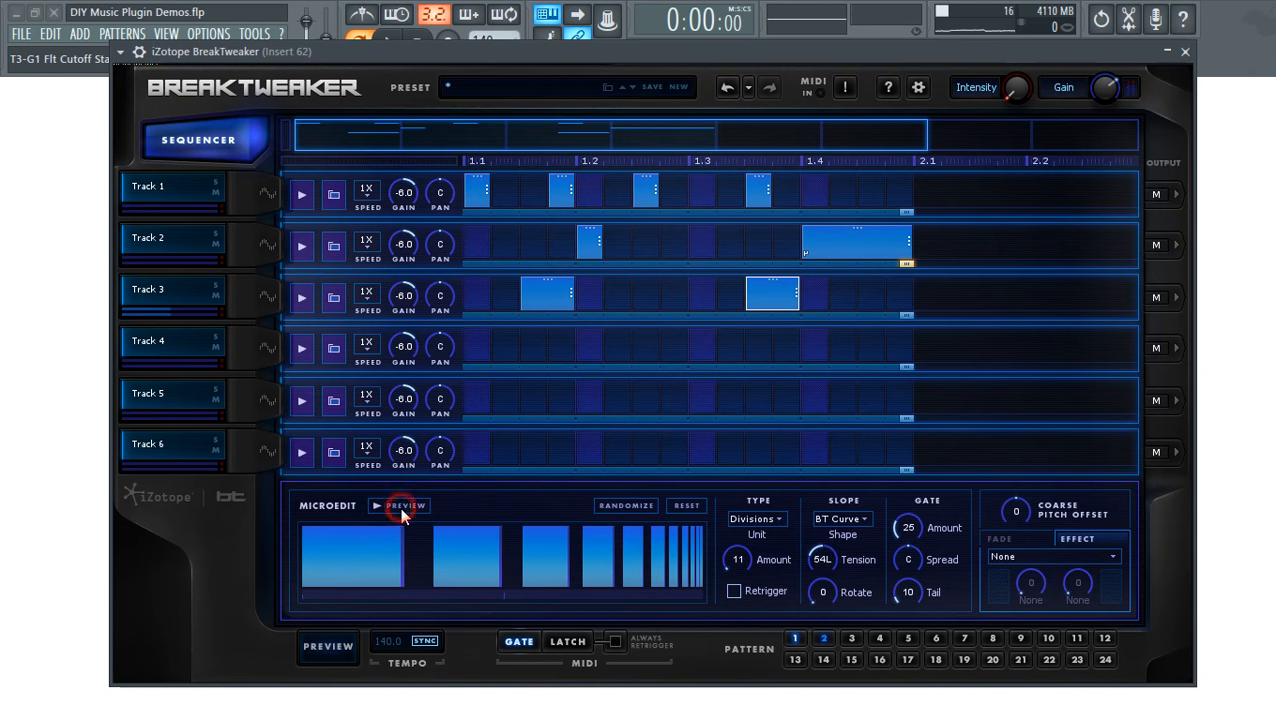
pyautogui.click(340, 655)
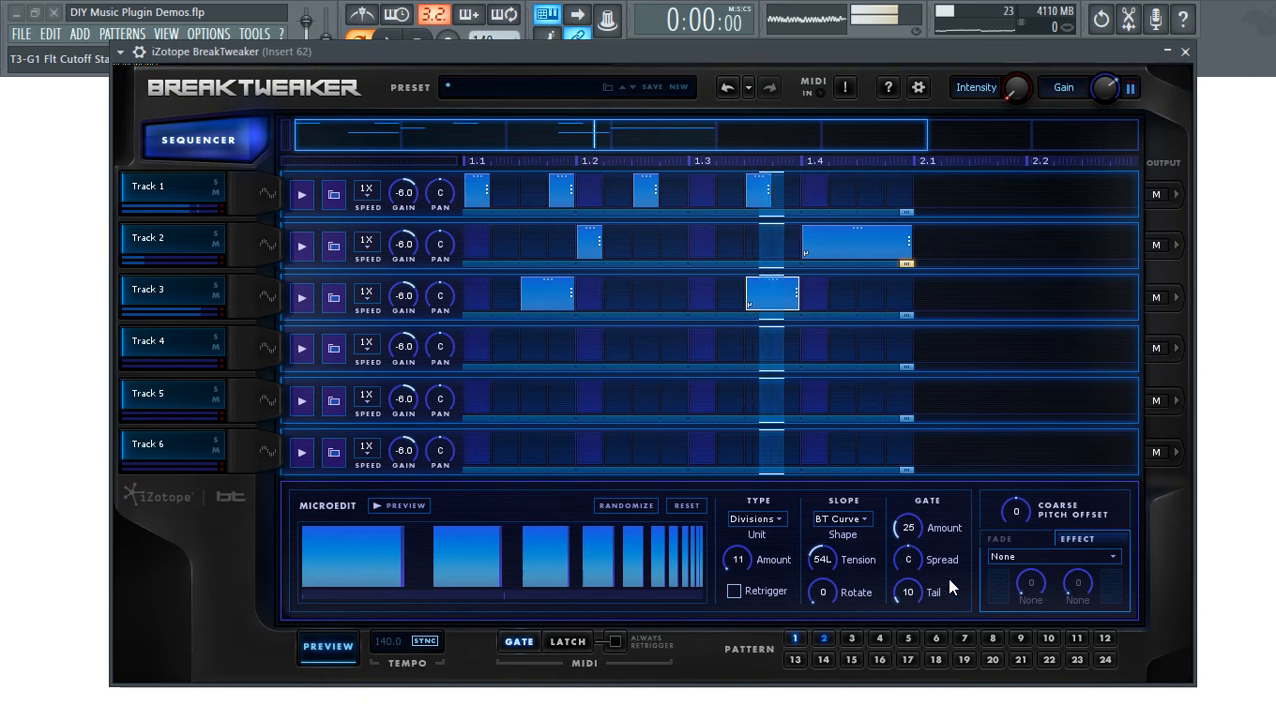
# - Apply Chorus to the current step, then give Track 3's first step the Digital effect at amount 17
pyautogui.click(1024, 556)
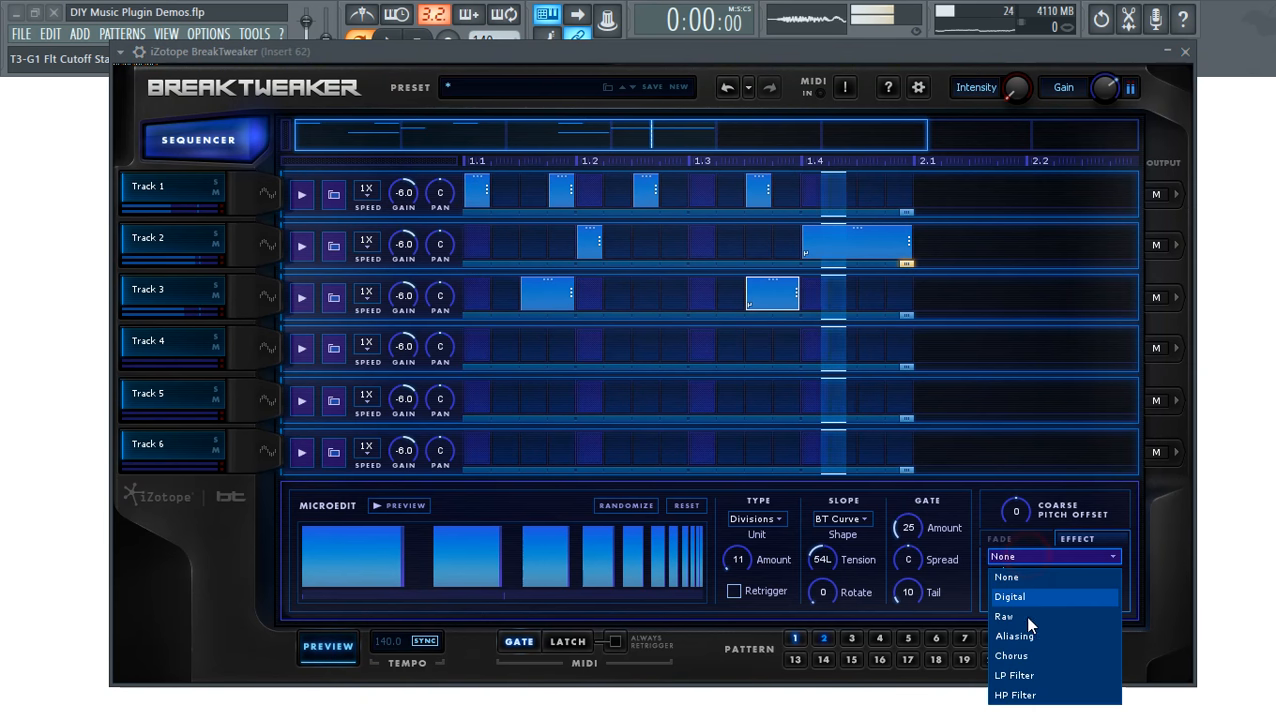
pyautogui.click(1026, 655)
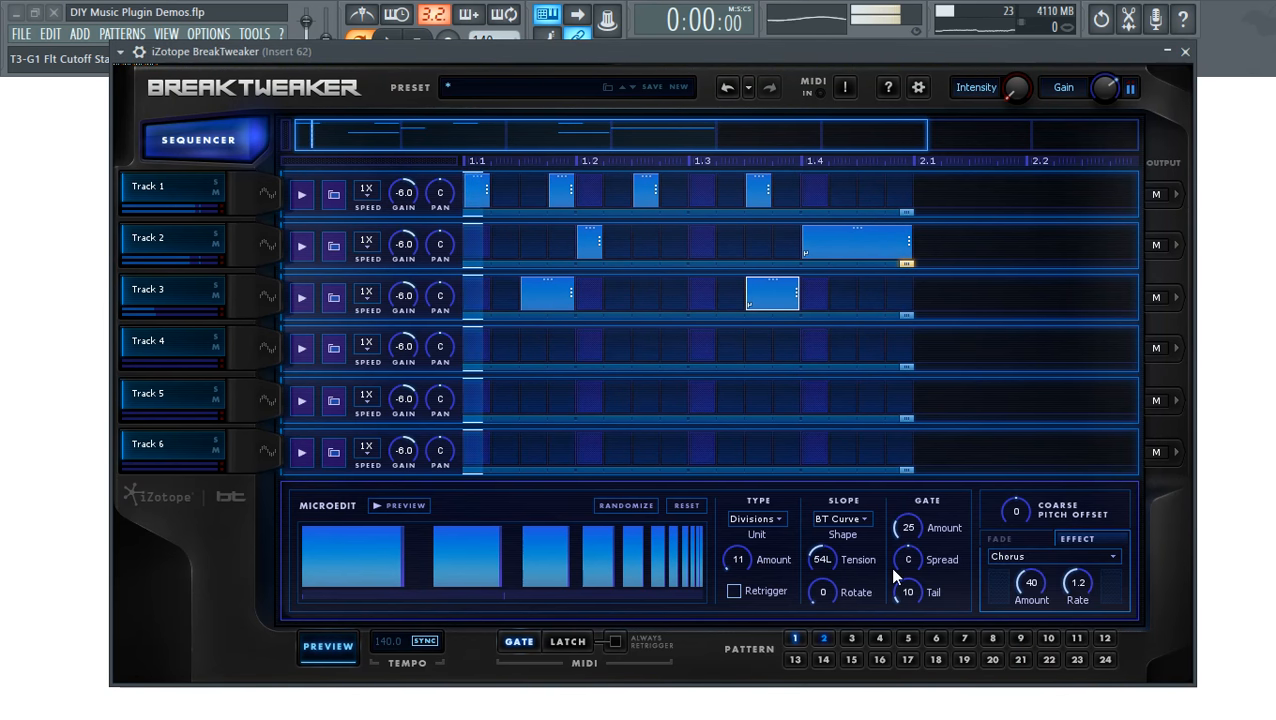
pyautogui.click(547, 295)
pyautogui.click(1028, 556)
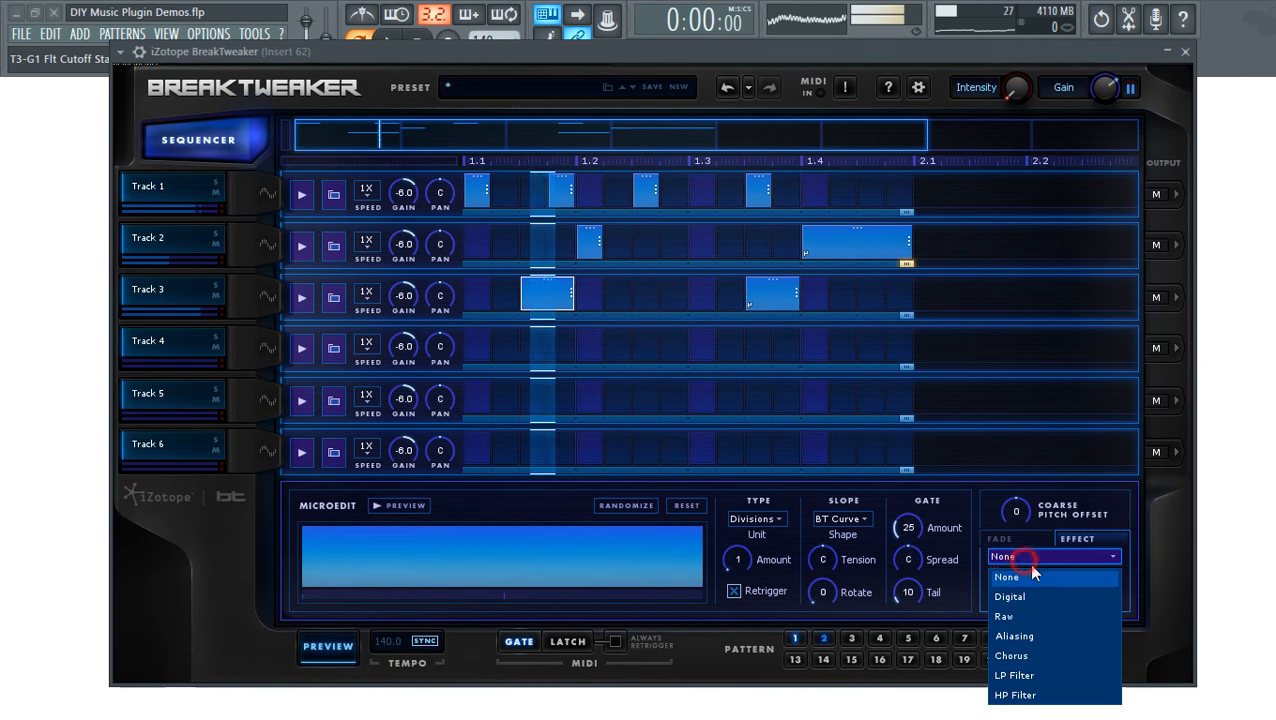
pyautogui.click(1034, 604)
pyautogui.moveTo(1030, 580); pyautogui.dragTo(1079, 578)
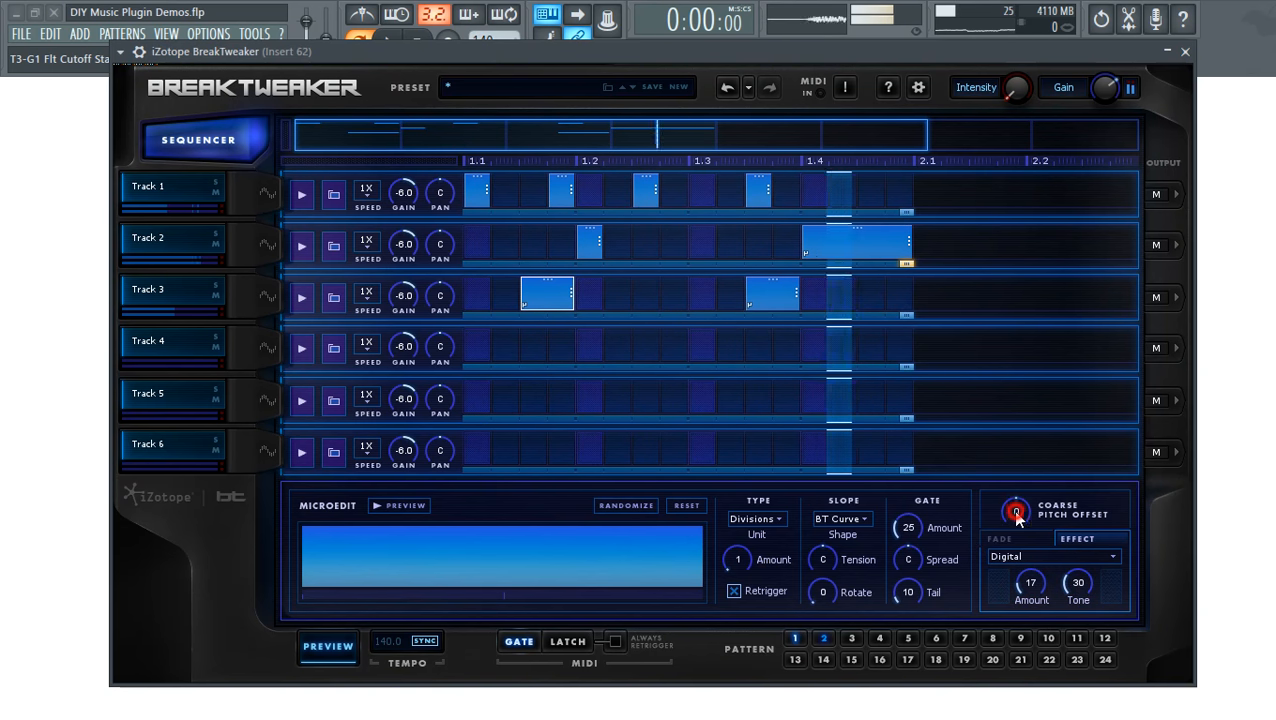
# - Lower that step's coarse pitch offset to -6 while previewing the pattern
pyautogui.click(315, 656)
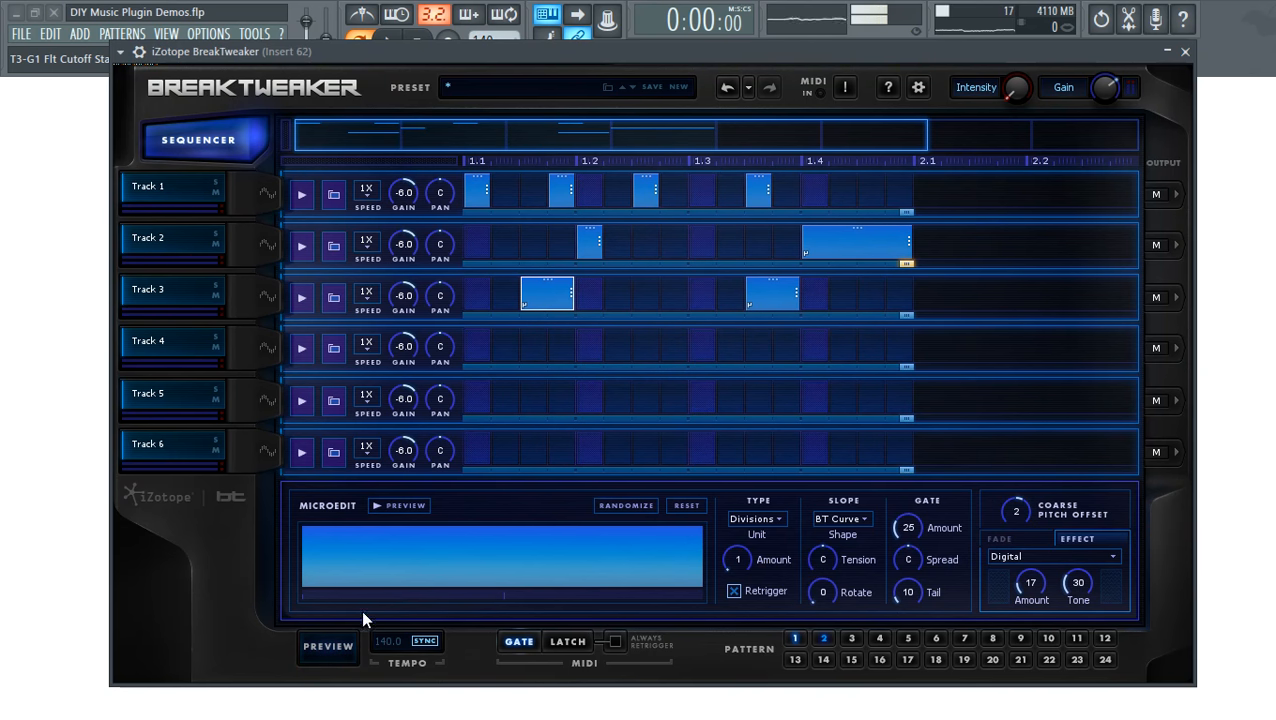
pyautogui.click(341, 645)
pyautogui.moveTo(1021, 503); pyautogui.dragTo(1020, 533)
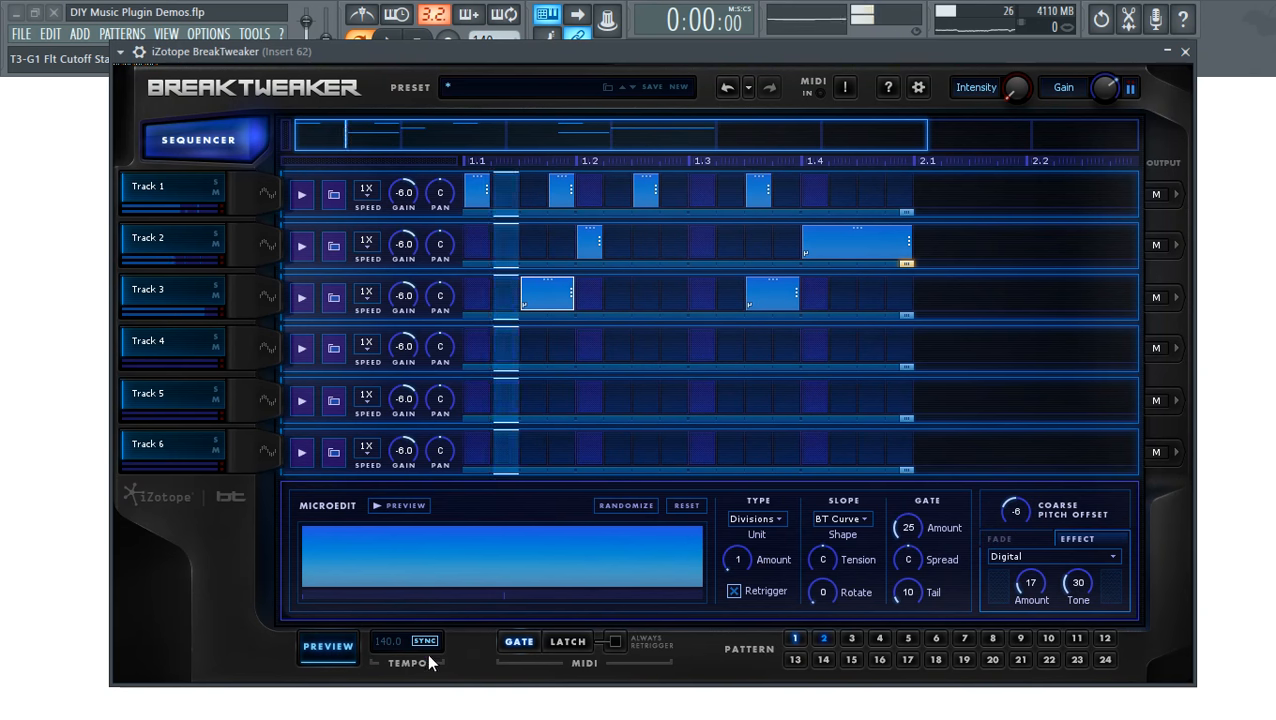
pyautogui.click(322, 652)
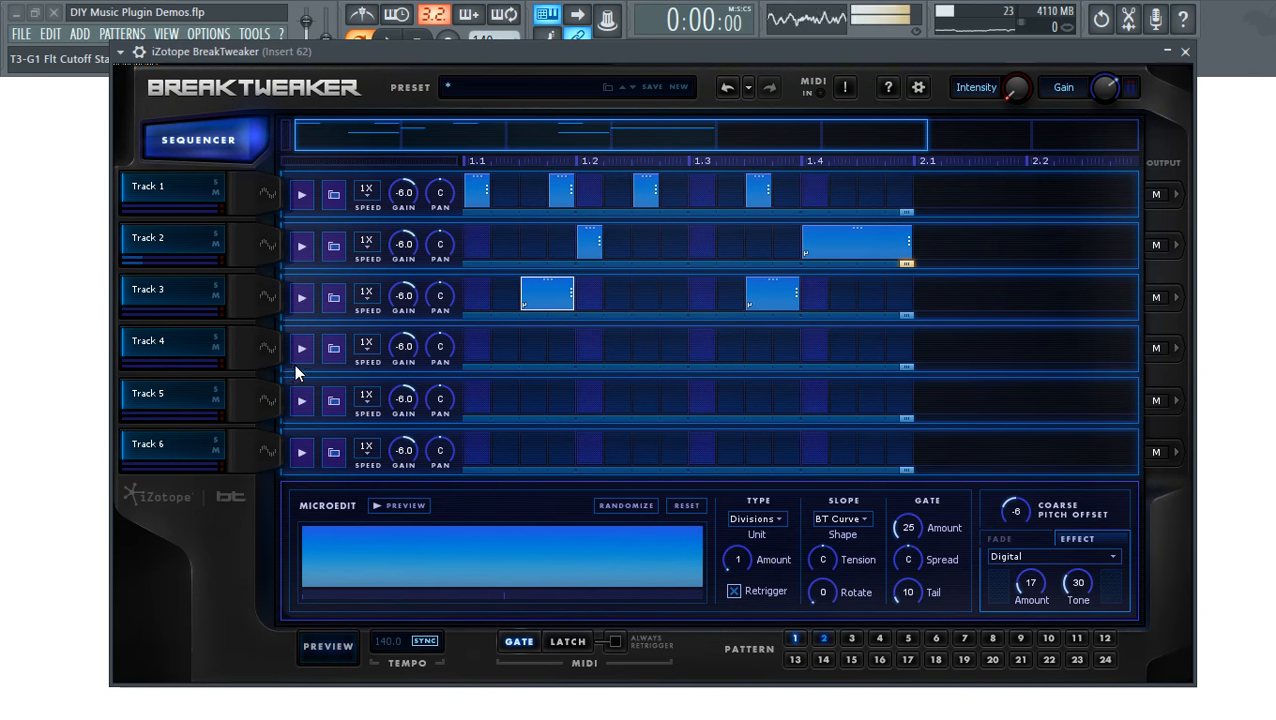
pyautogui.click(259, 362)
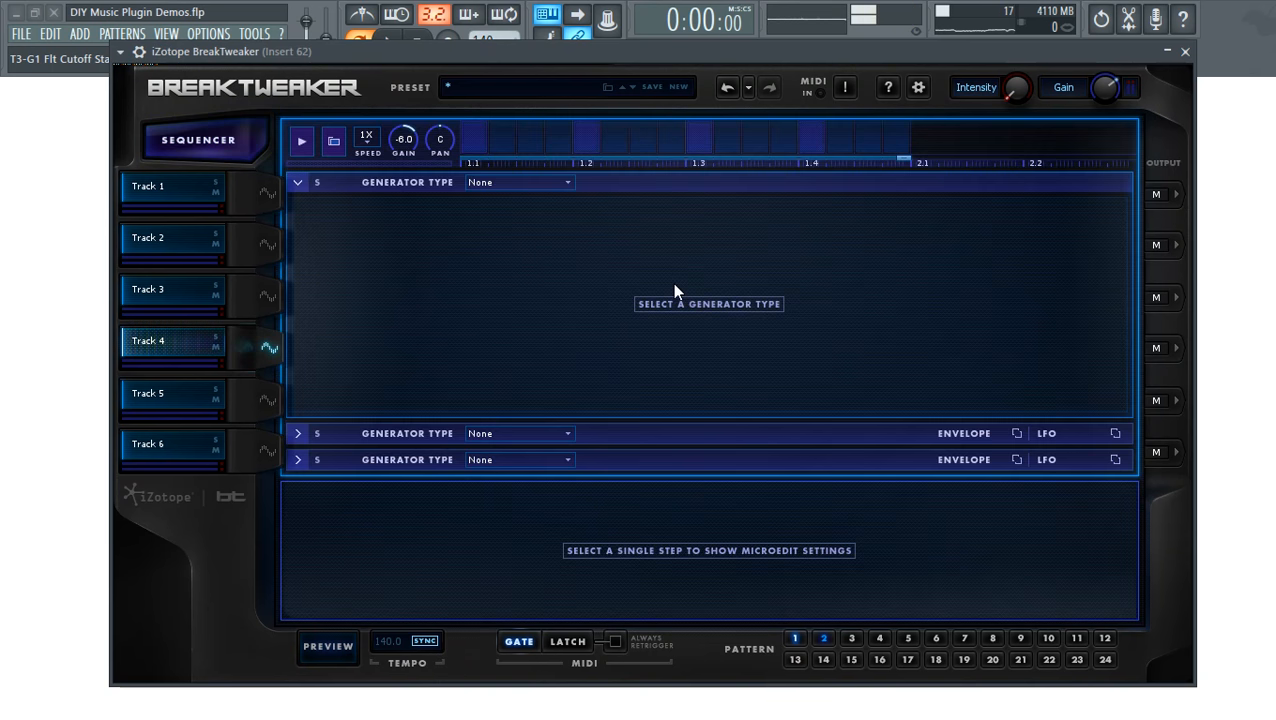
# - Set Track 4's generator type to Sample and open the sample browser
pyautogui.click(540, 182)
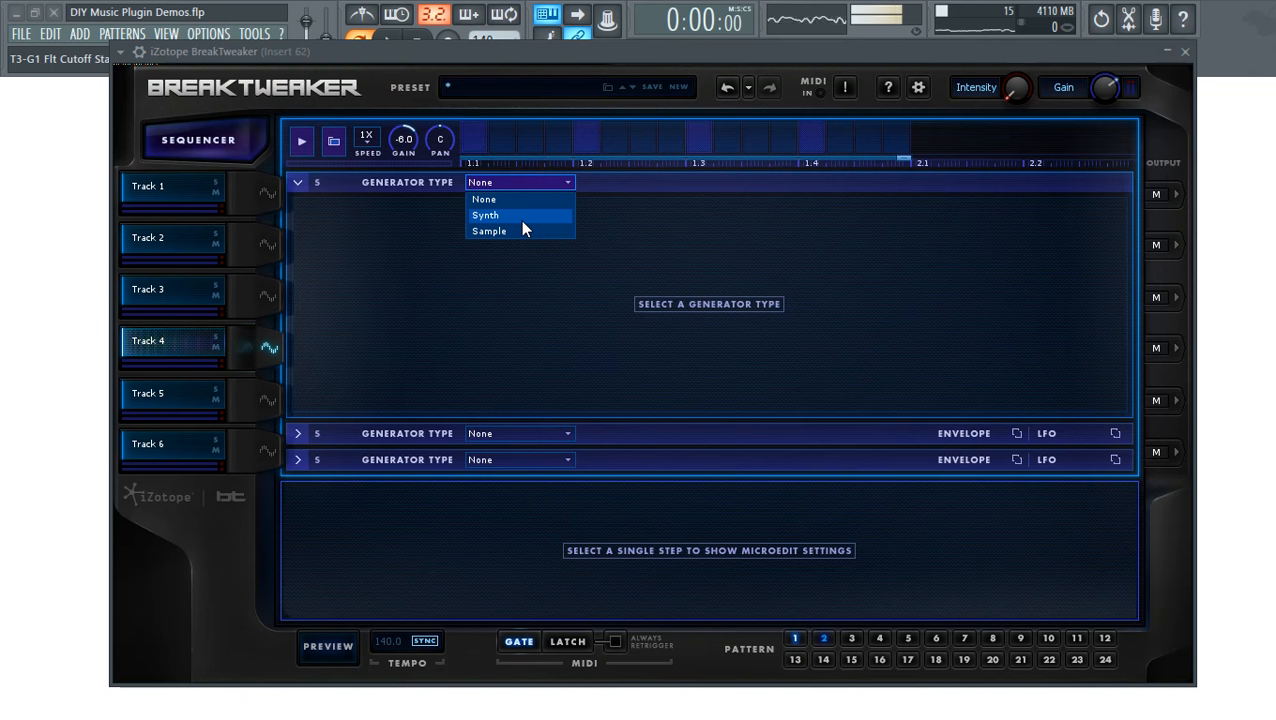
pyautogui.click(512, 230)
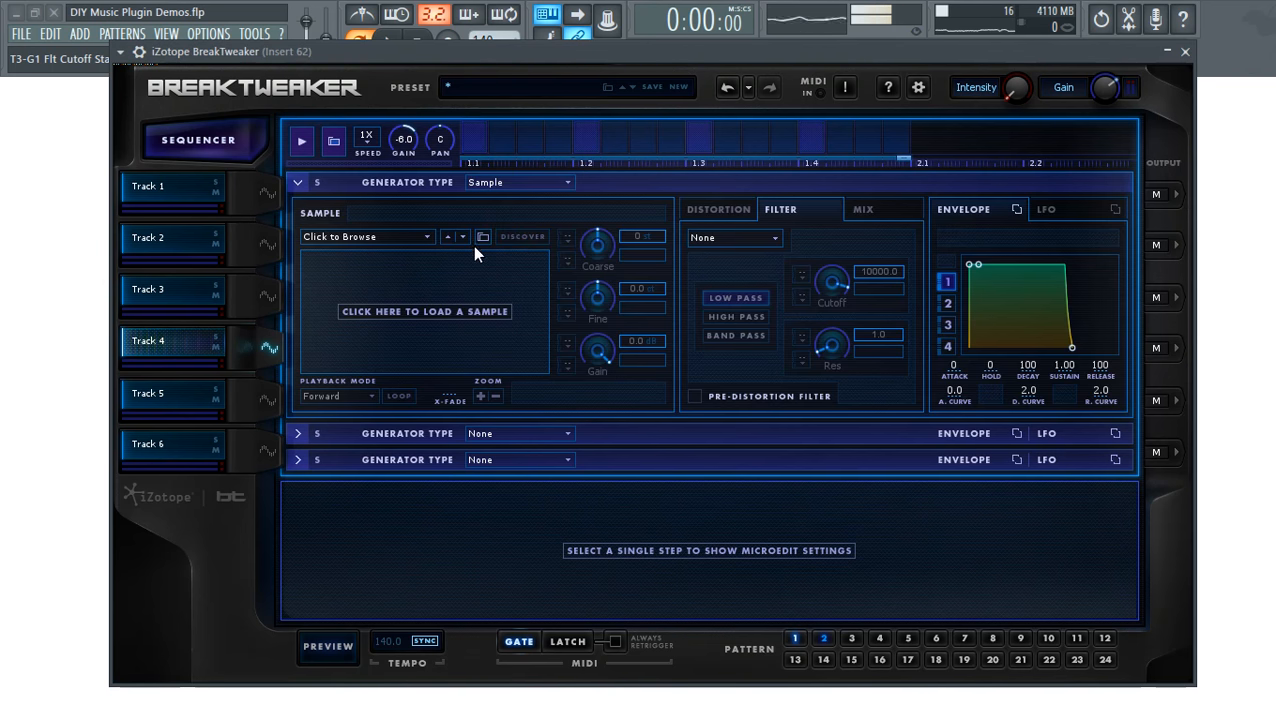
pyautogui.click(382, 237)
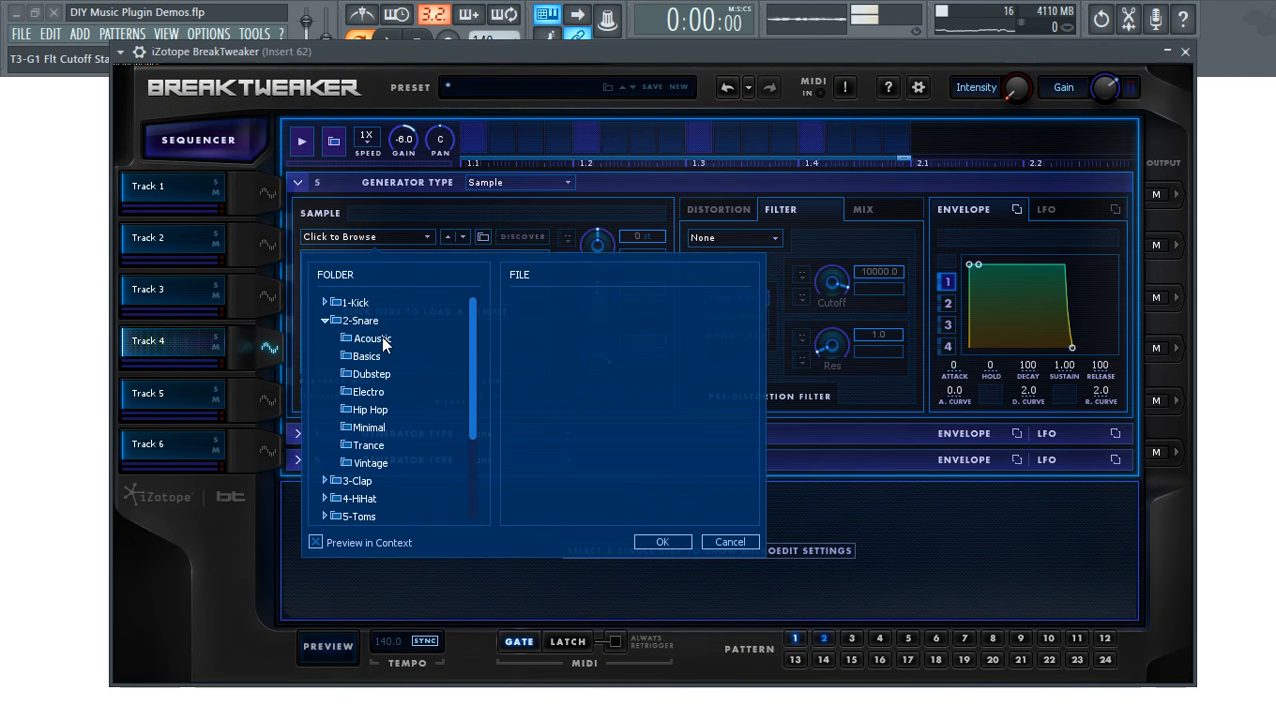
pyautogui.click(324, 320)
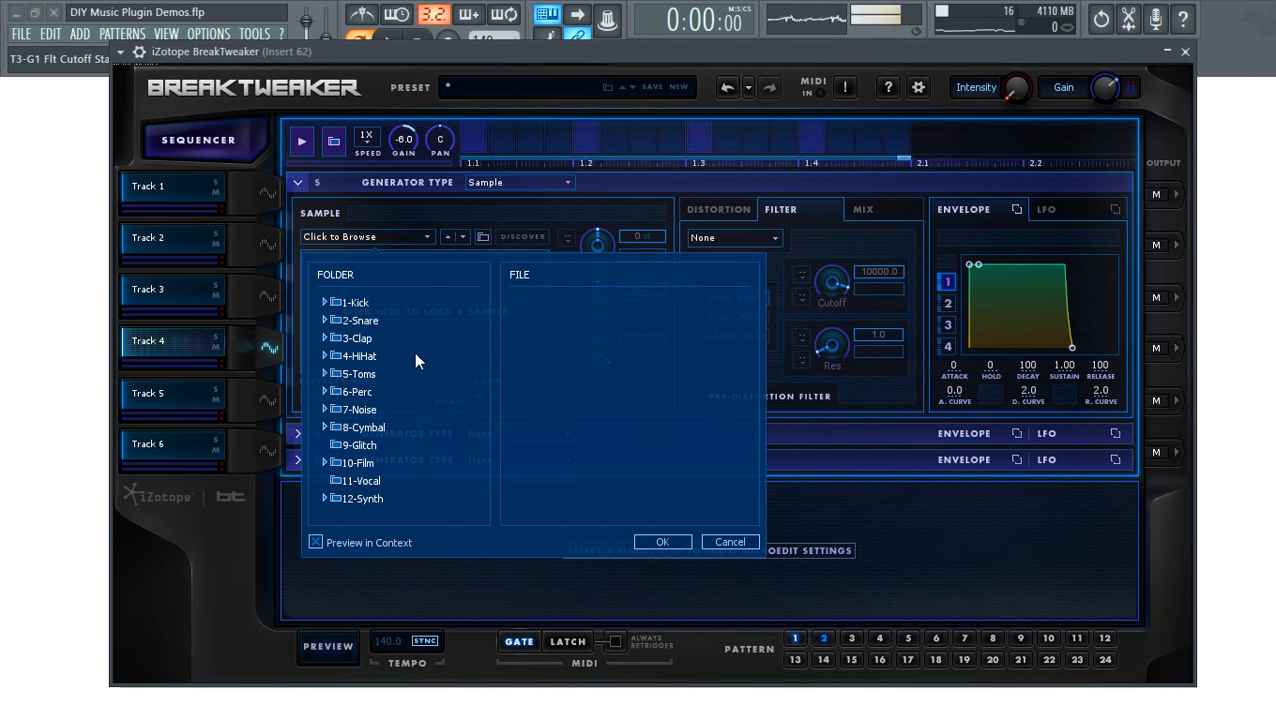
# - Load BT-Perc Beads Shaker from 6-Perc > Shaker and place a step at the pattern start
pyautogui.click(324, 391)
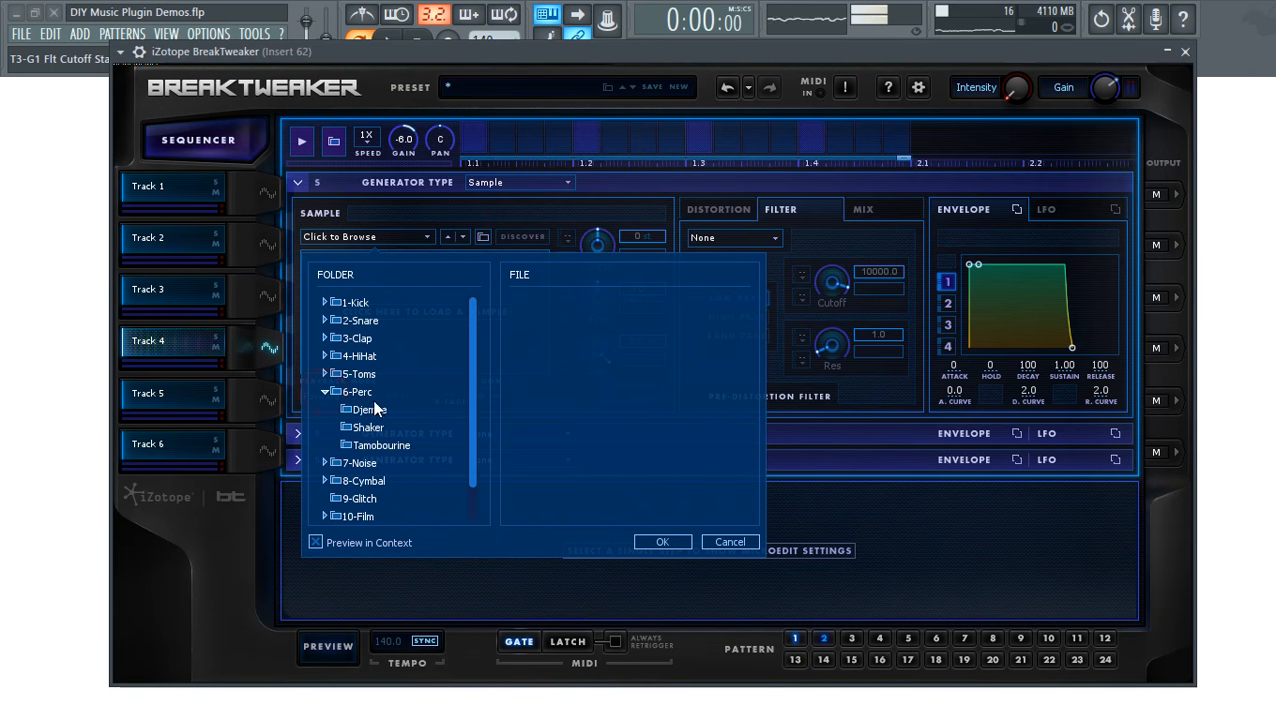
pyautogui.click(365, 428)
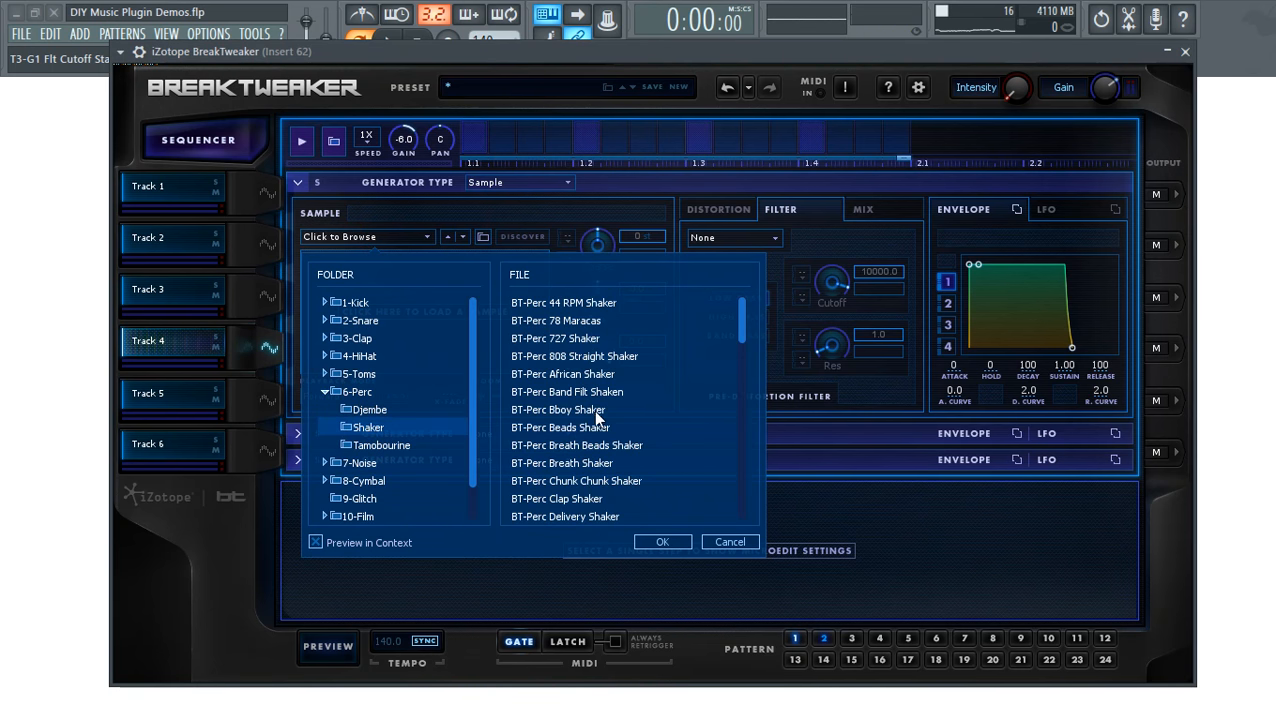
pyautogui.click(495, 183)
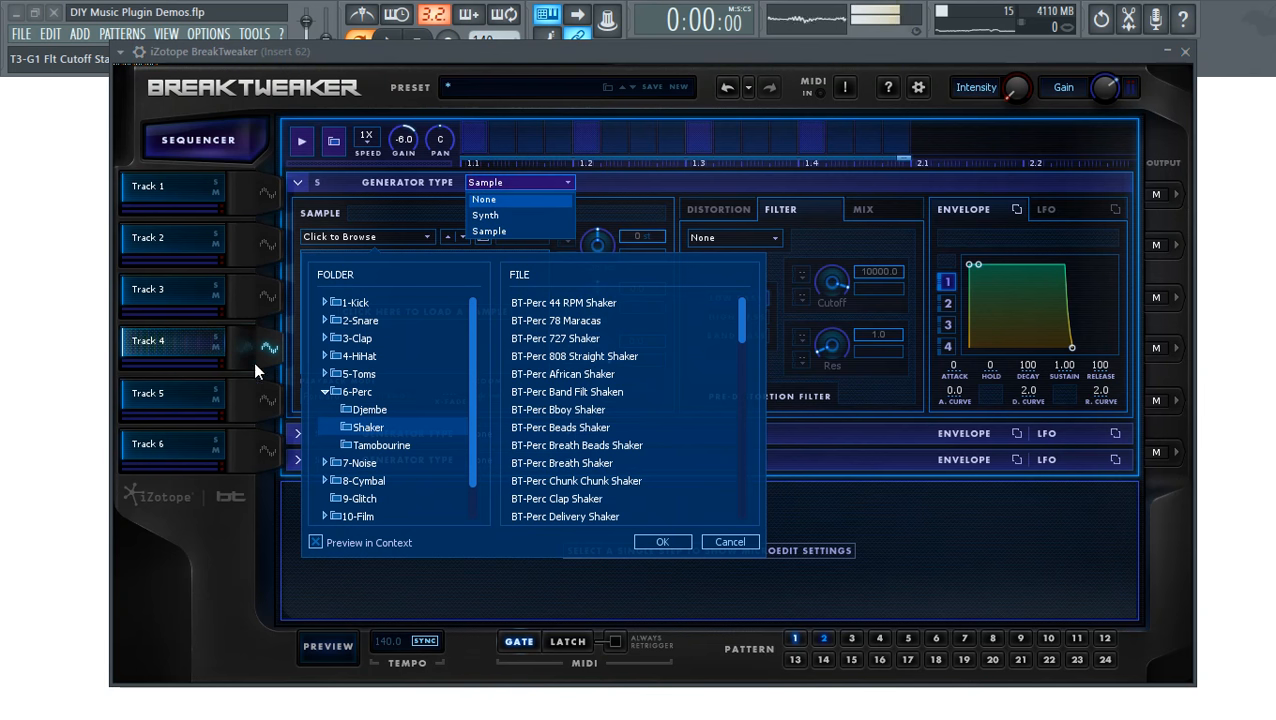
pyautogui.click(560, 430)
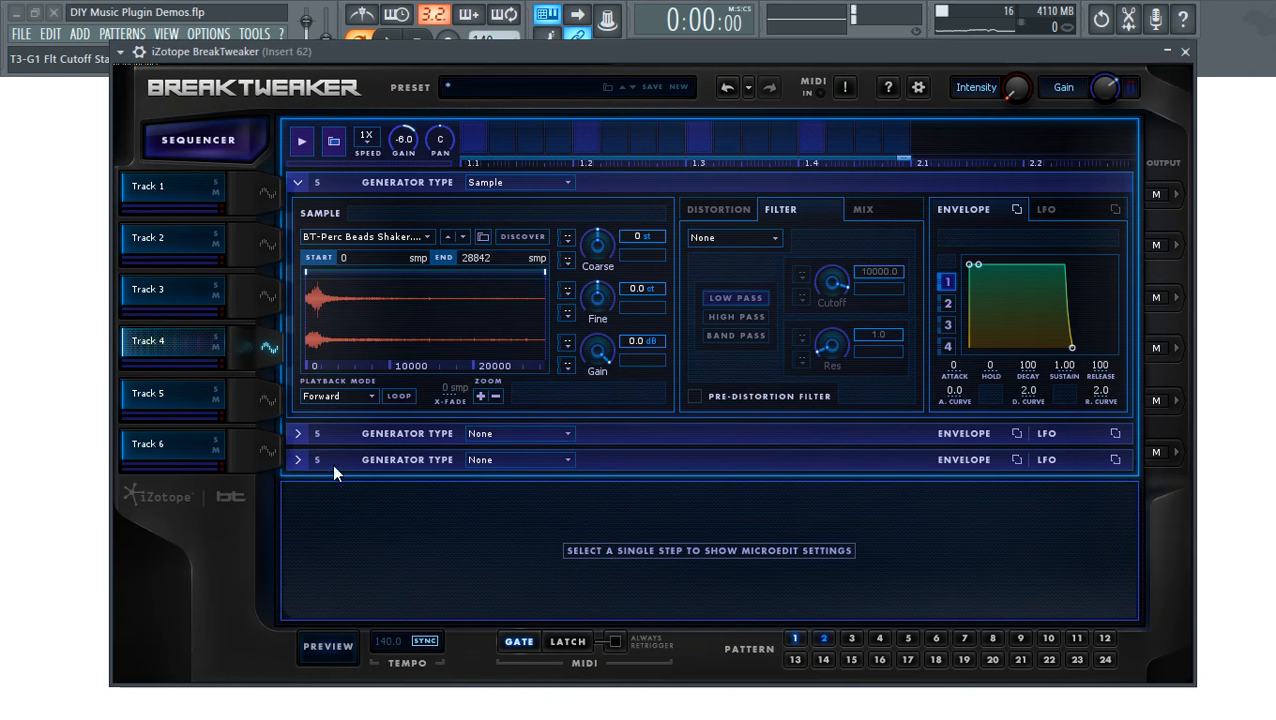
pyautogui.click(476, 140)
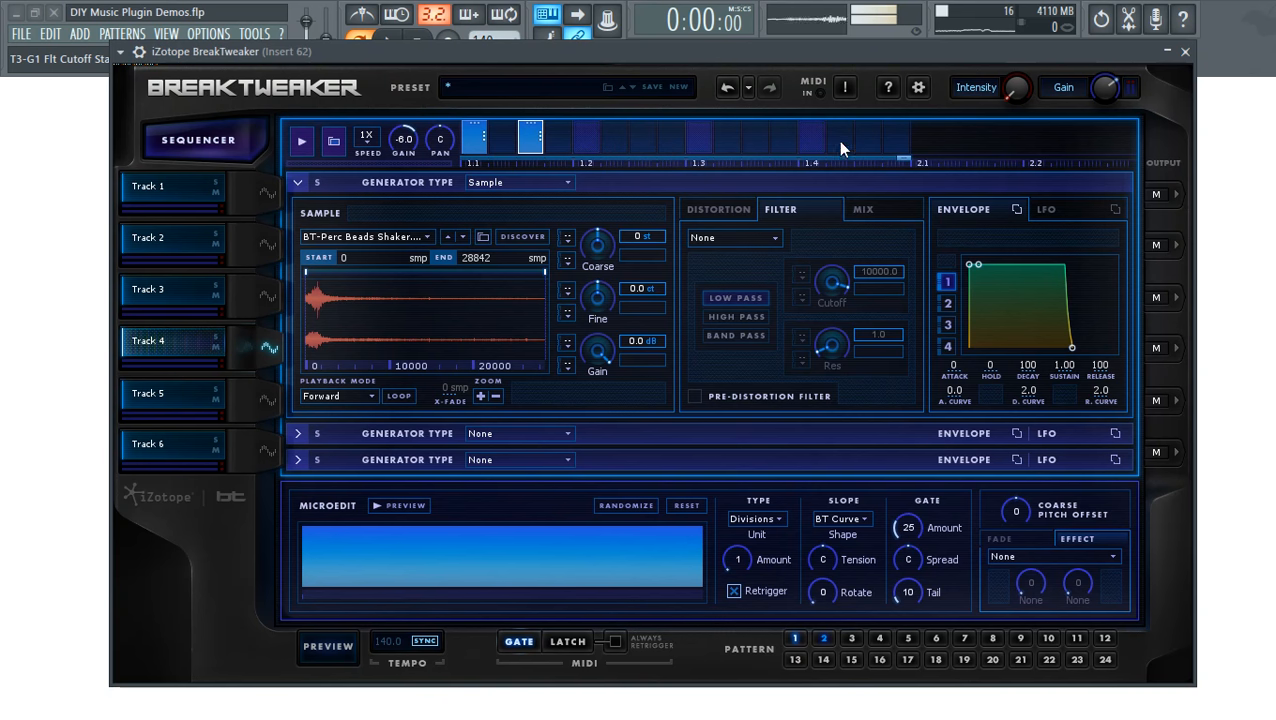
# - Add five more shaker steps across Track 4's row, stretching the last toward 2.1, and play
pyautogui.click(643, 137)
pyautogui.click(699, 137)
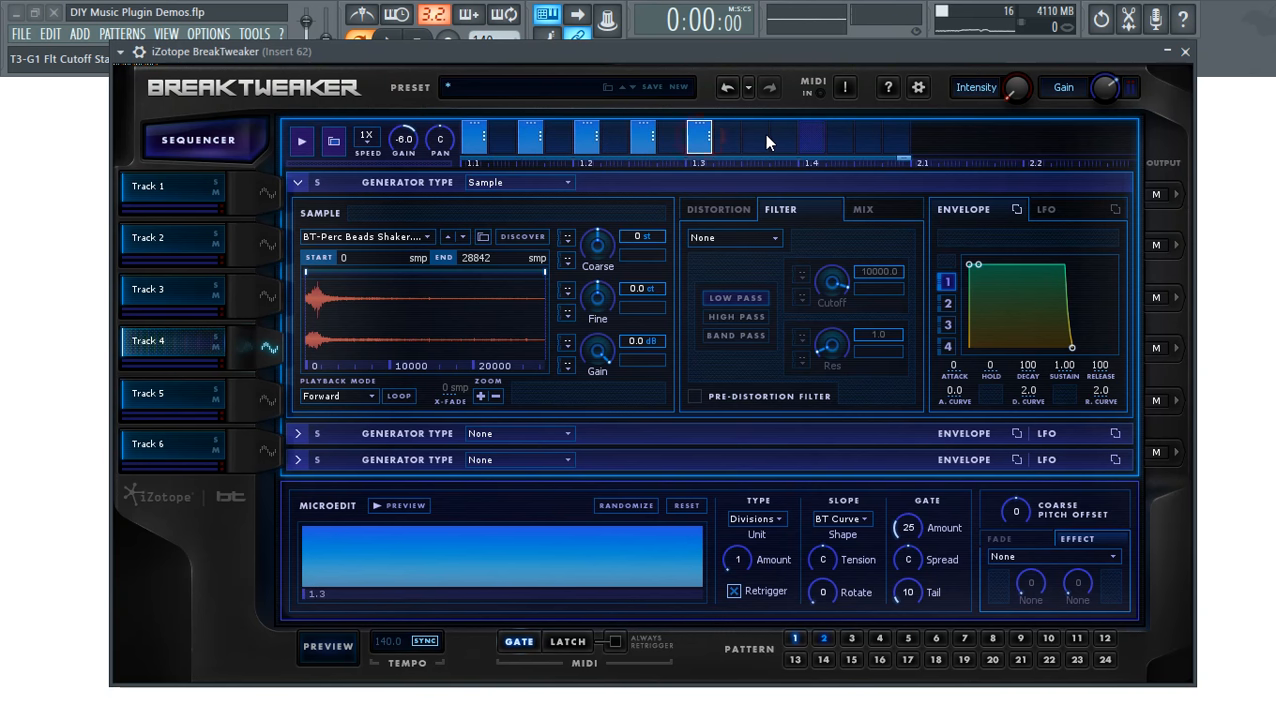
pyautogui.click(755, 137)
pyautogui.click(812, 140)
pyautogui.click(868, 140)
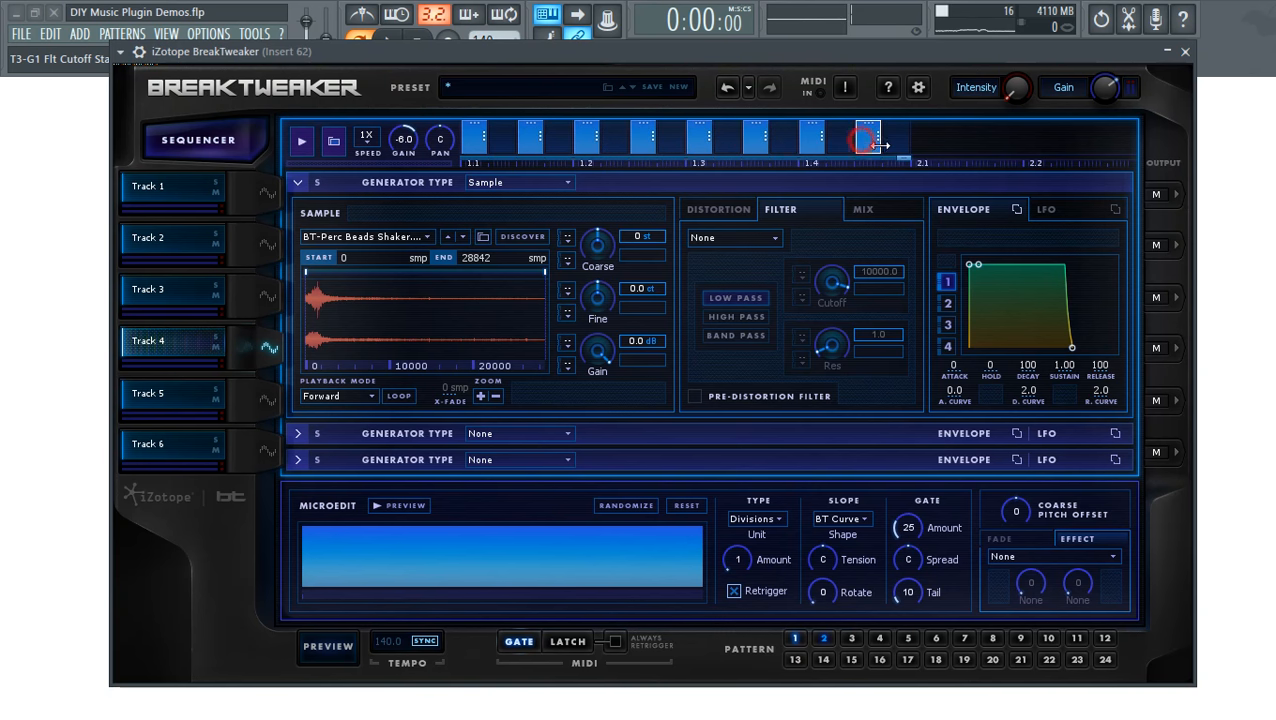
pyautogui.moveTo(882, 143); pyautogui.dragTo(905, 152)
pyautogui.click(321, 660)
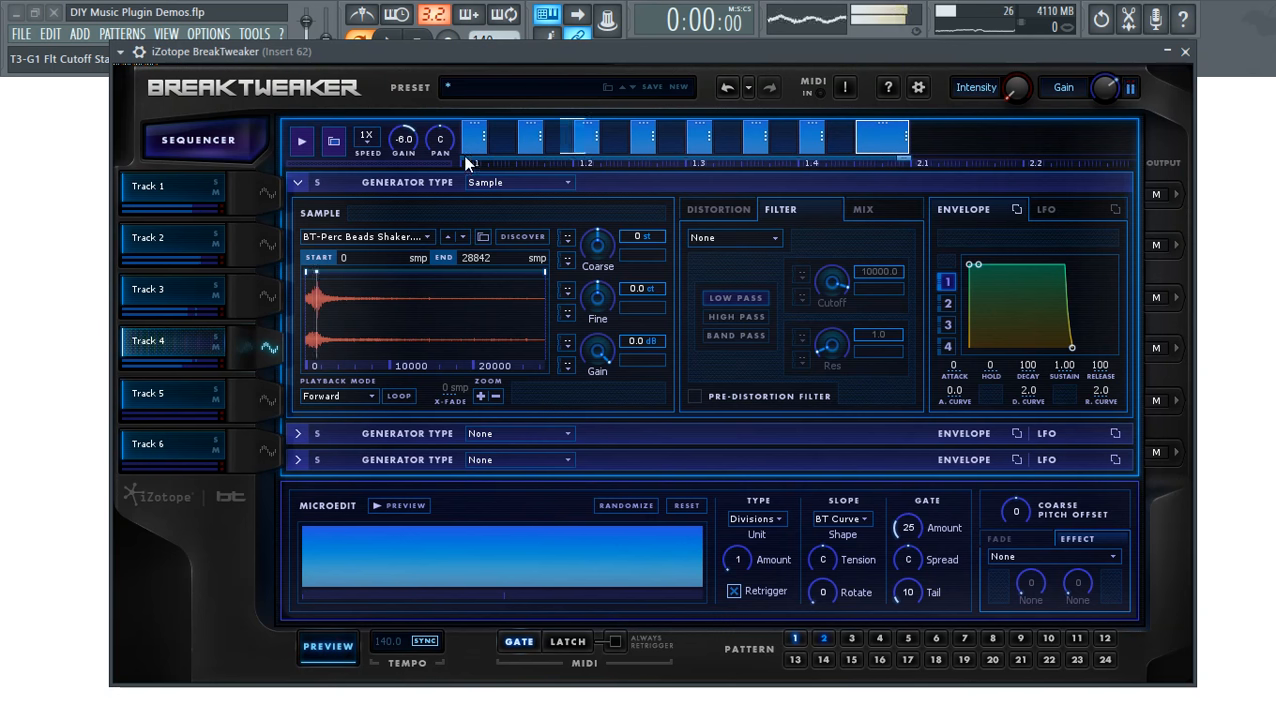
# - Lengthen the 1.2 step, split it into 28 divisions at 48L tension, and solo Track 4
pyautogui.moveTo(598, 142); pyautogui.dragTo(624, 147)
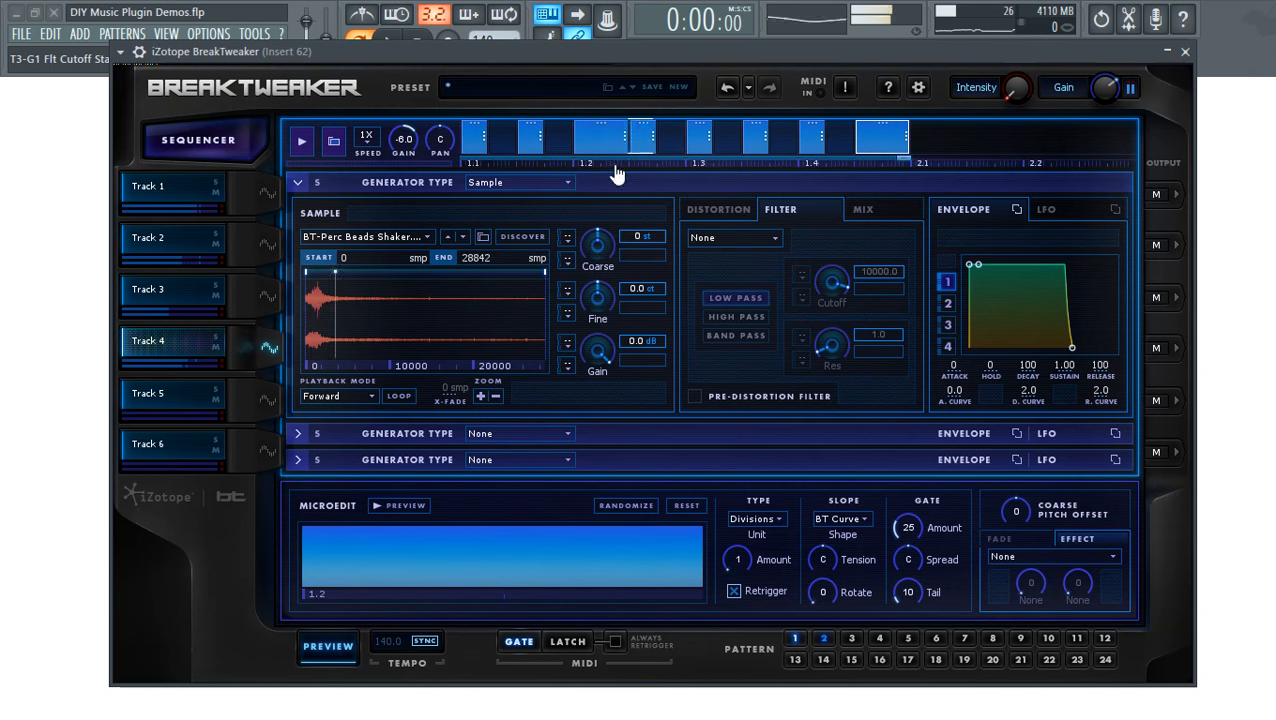
pyautogui.moveTo(745, 558); pyautogui.dragTo(748, 550)
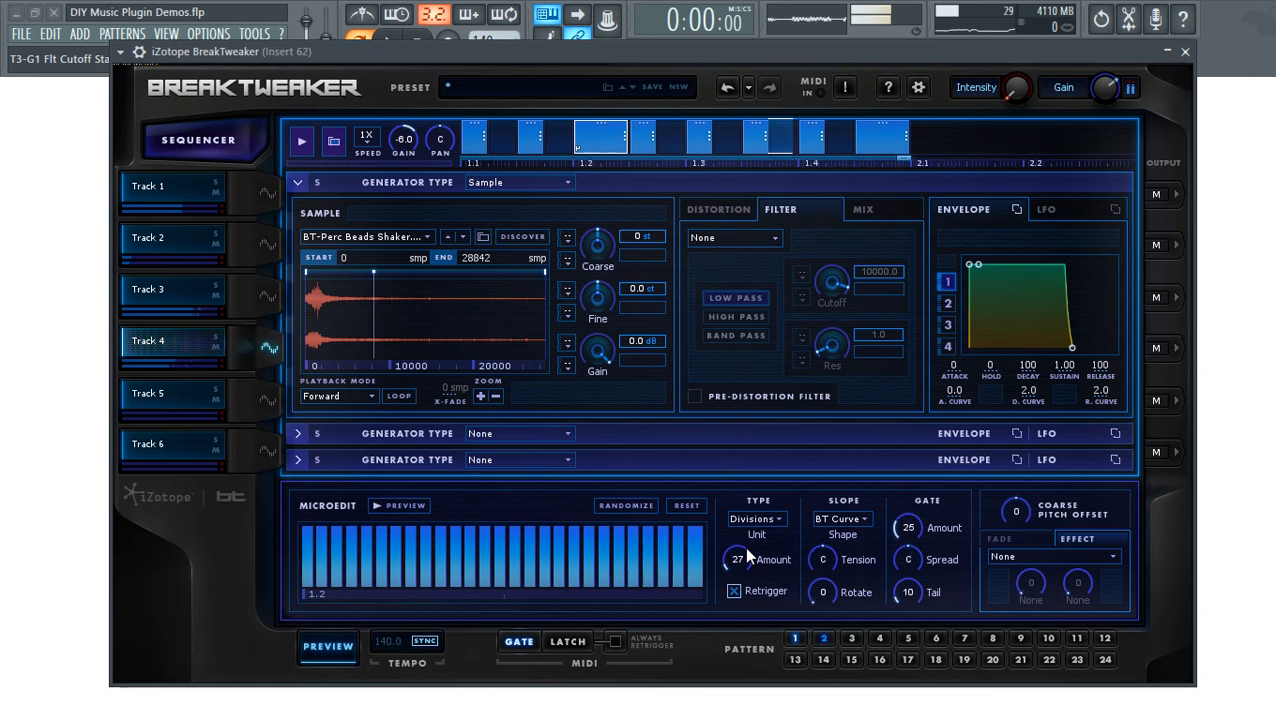
pyautogui.moveTo(744, 558); pyautogui.dragTo(738, 552)
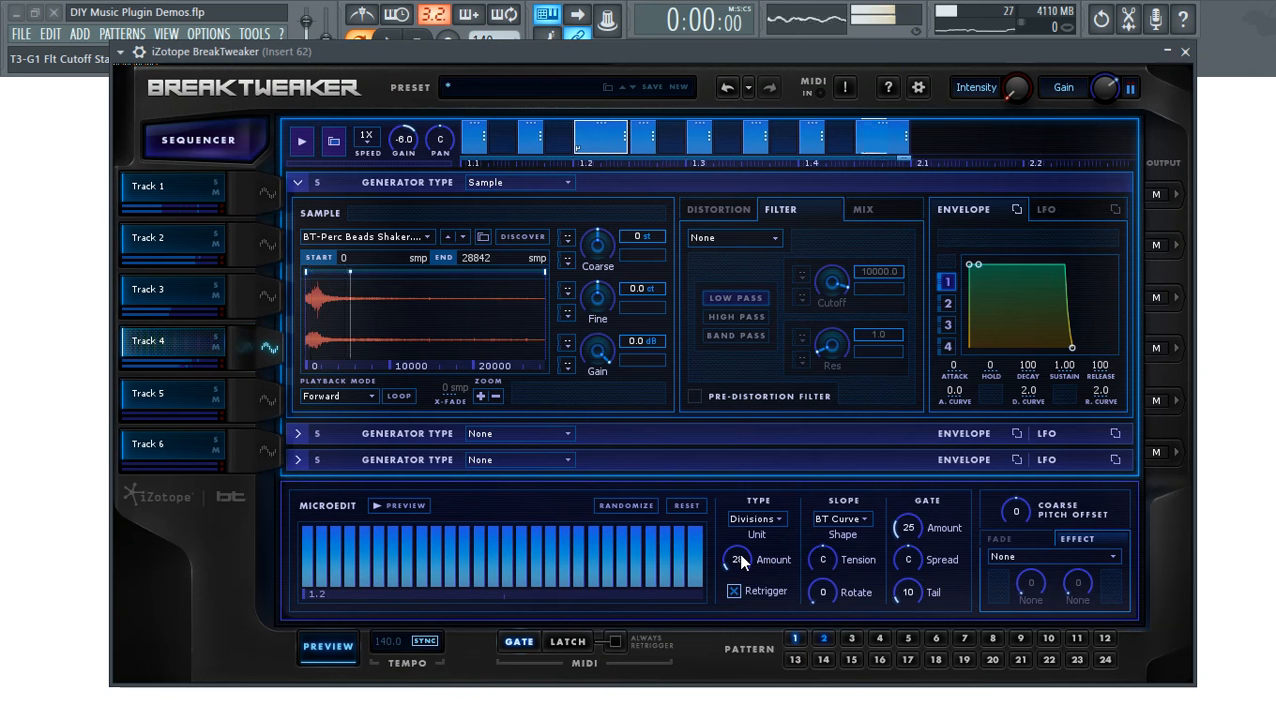
pyautogui.moveTo(831, 553); pyautogui.dragTo(827, 574)
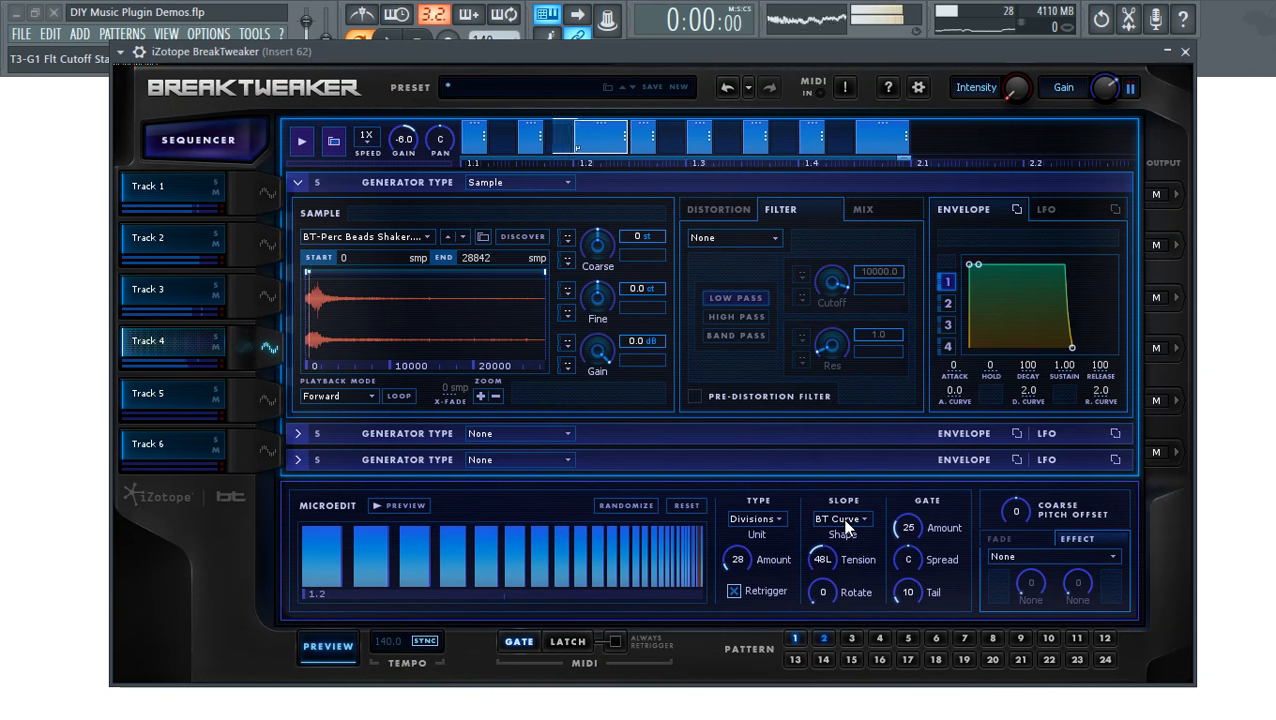
pyautogui.click(217, 338)
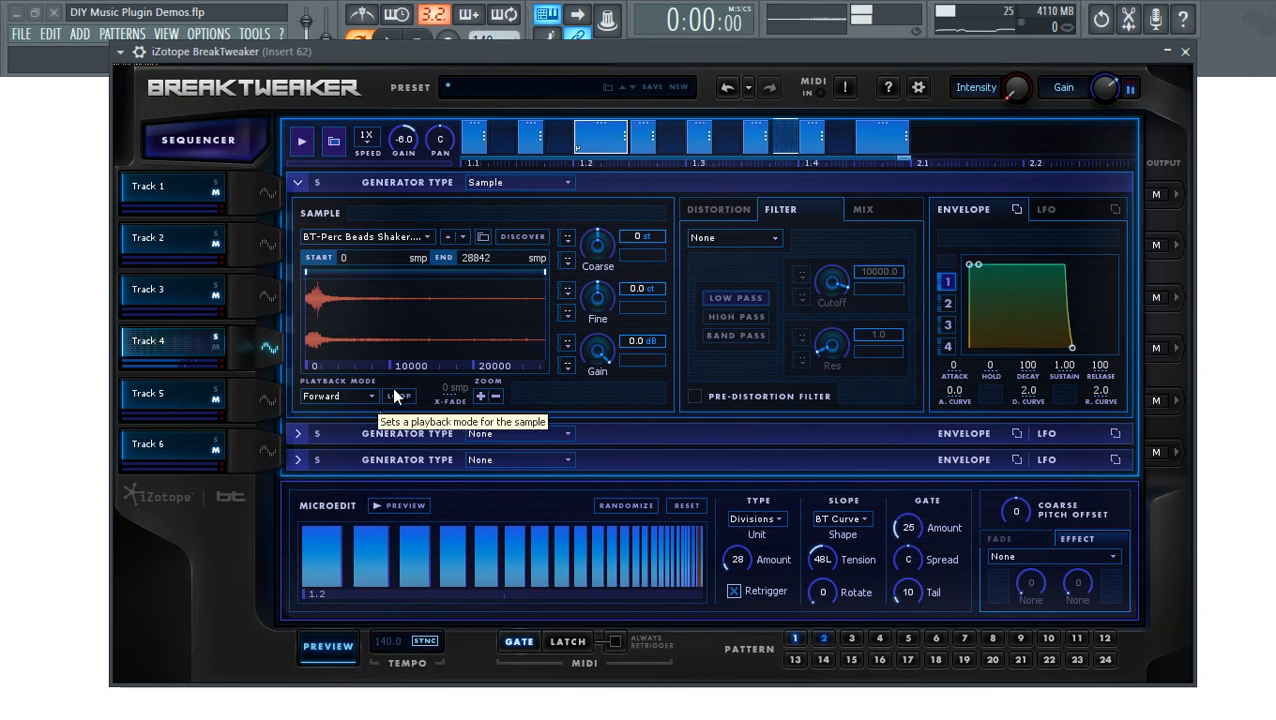
pyautogui.moveTo(381, 232); pyautogui.dragTo(399, 262)
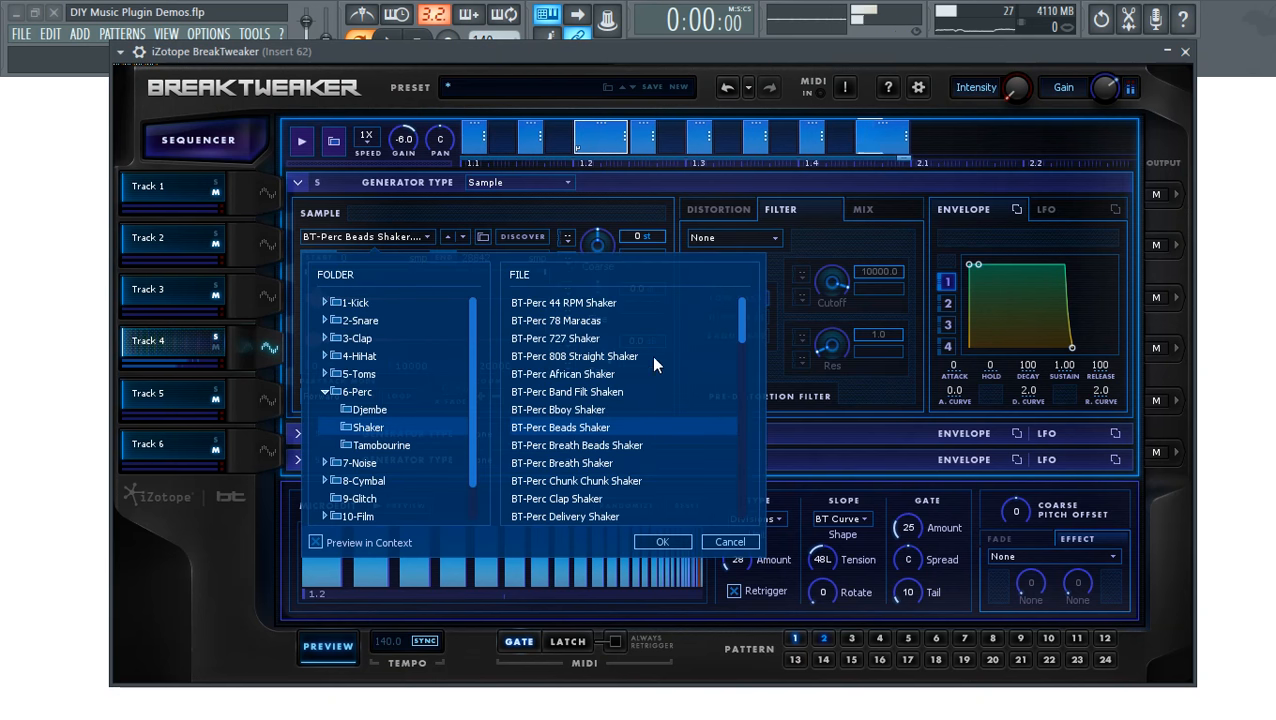
# - Audition the Band Filt, African, 727 and 808 Straight shaker samples
pyautogui.click(561, 389)
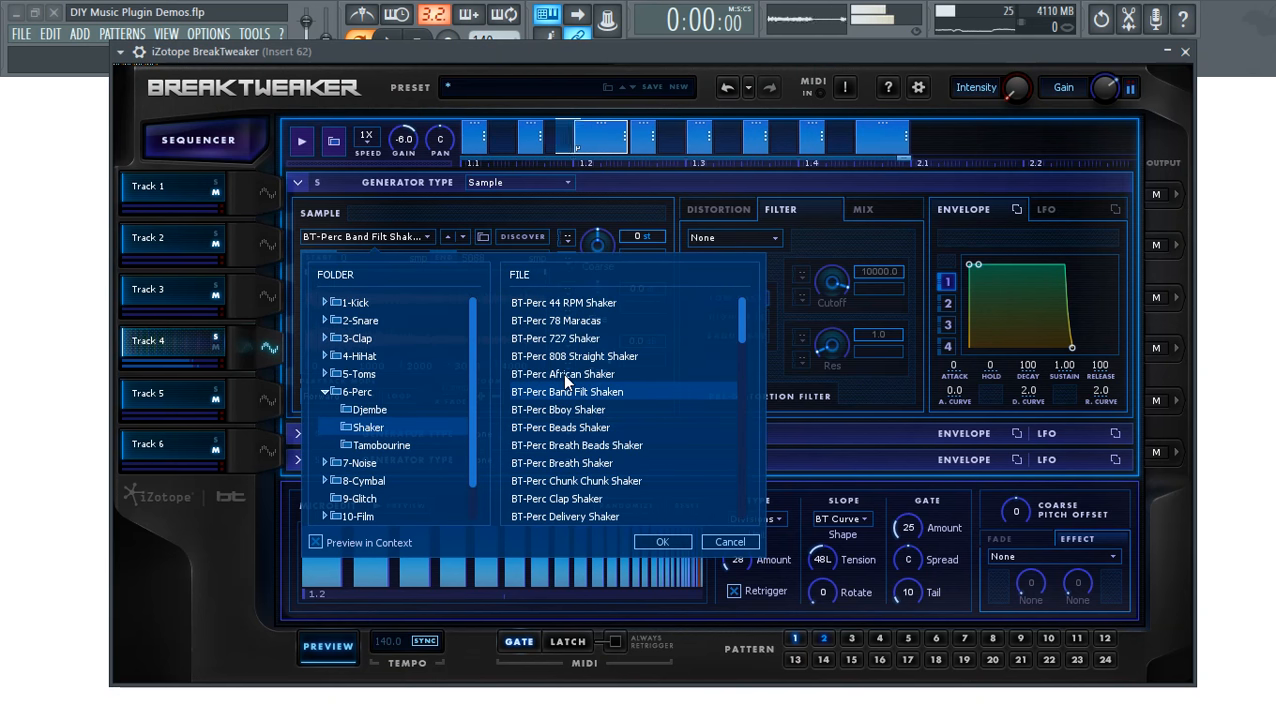
pyautogui.click(563, 374)
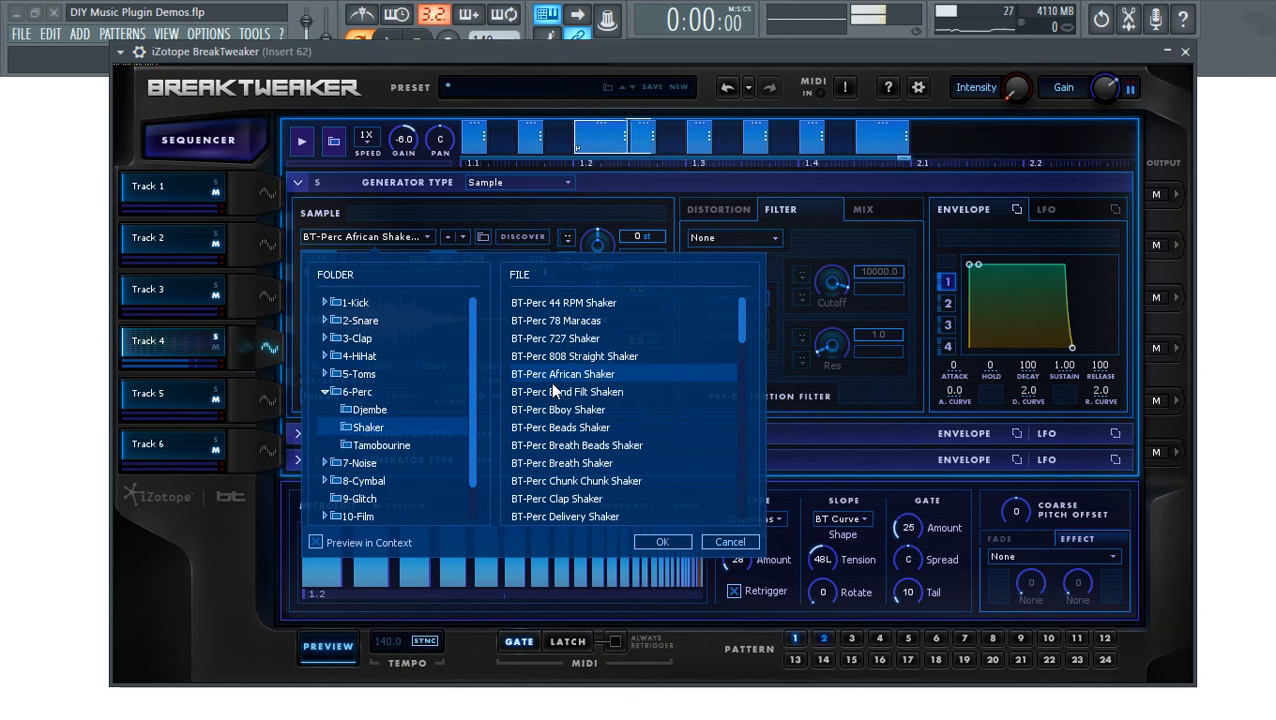
pyautogui.click(570, 337)
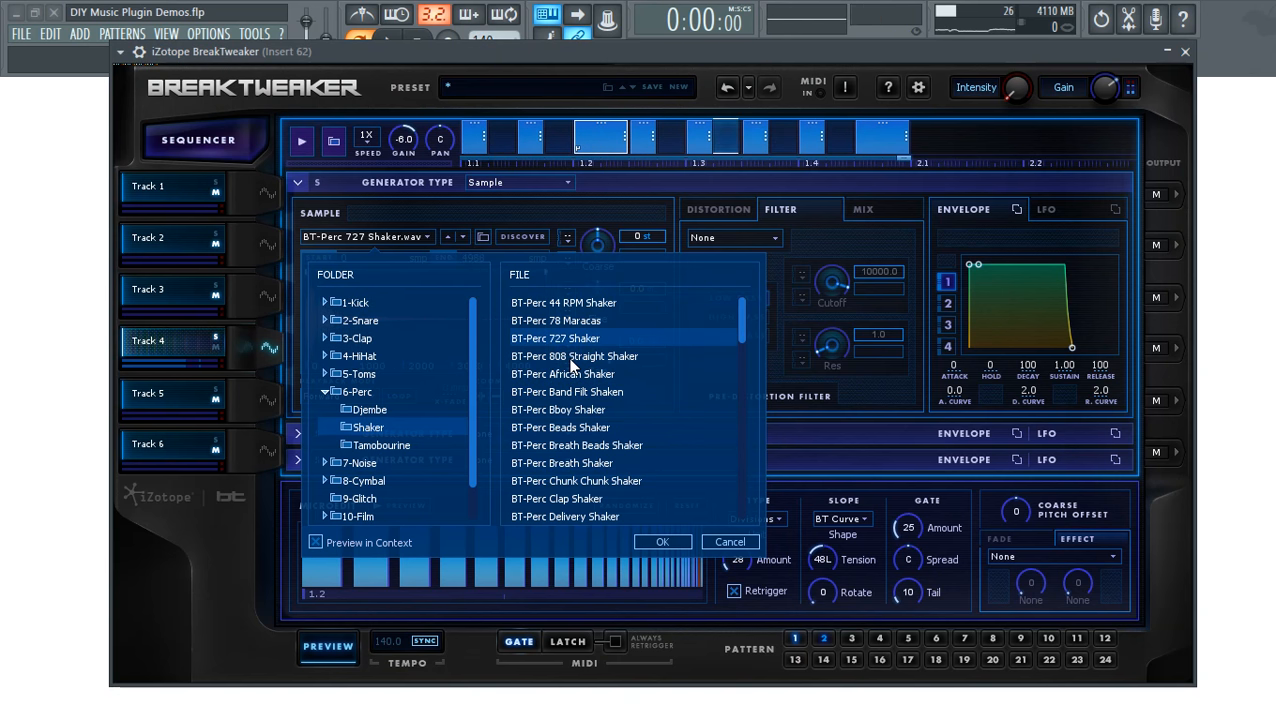
pyautogui.click(571, 360)
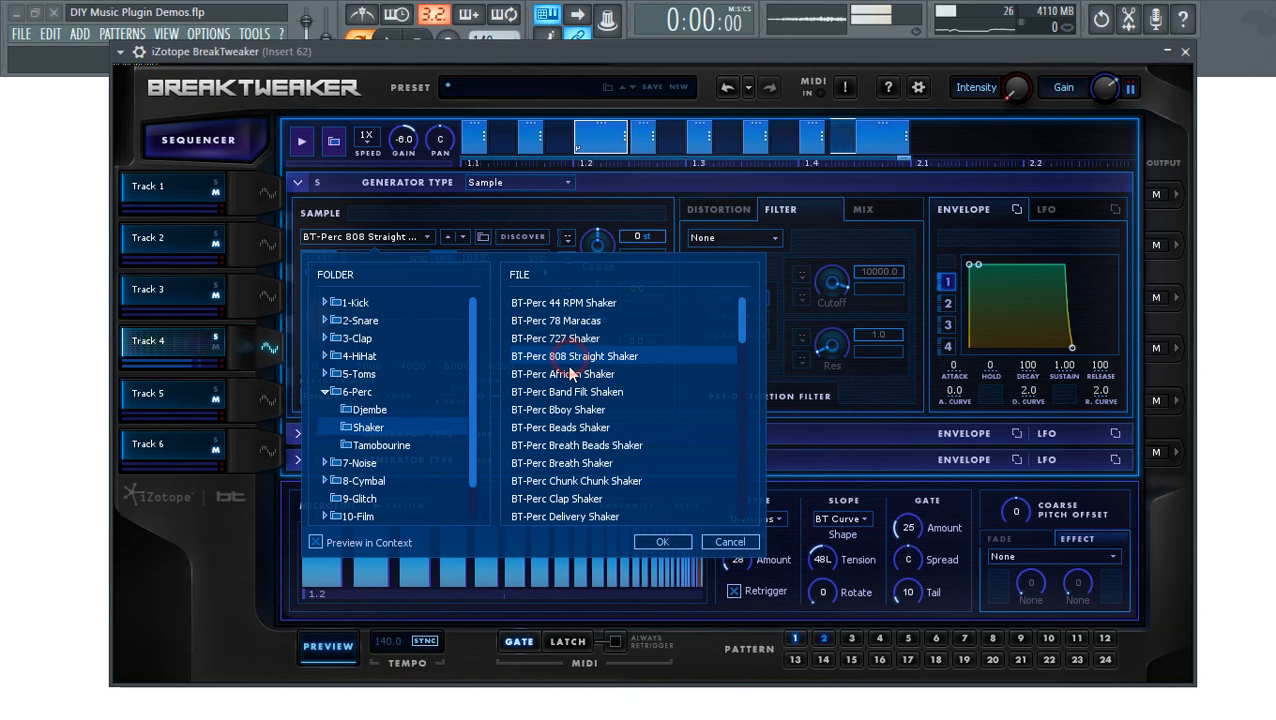
# - Load AB-Hat 10 from 4-HiHat > Minimal onto Track 4 after auditioning AB-Hat 6 and 8
pyautogui.click(324, 356)
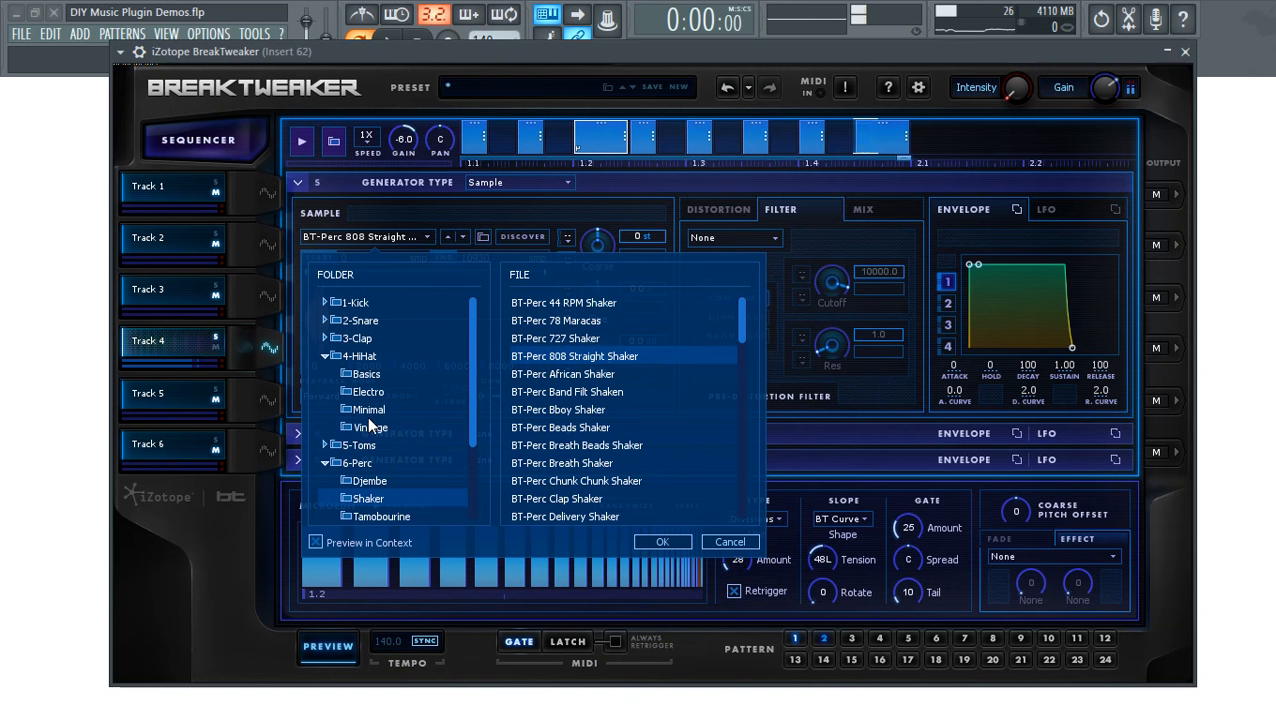
pyautogui.click(367, 410)
pyautogui.click(592, 390)
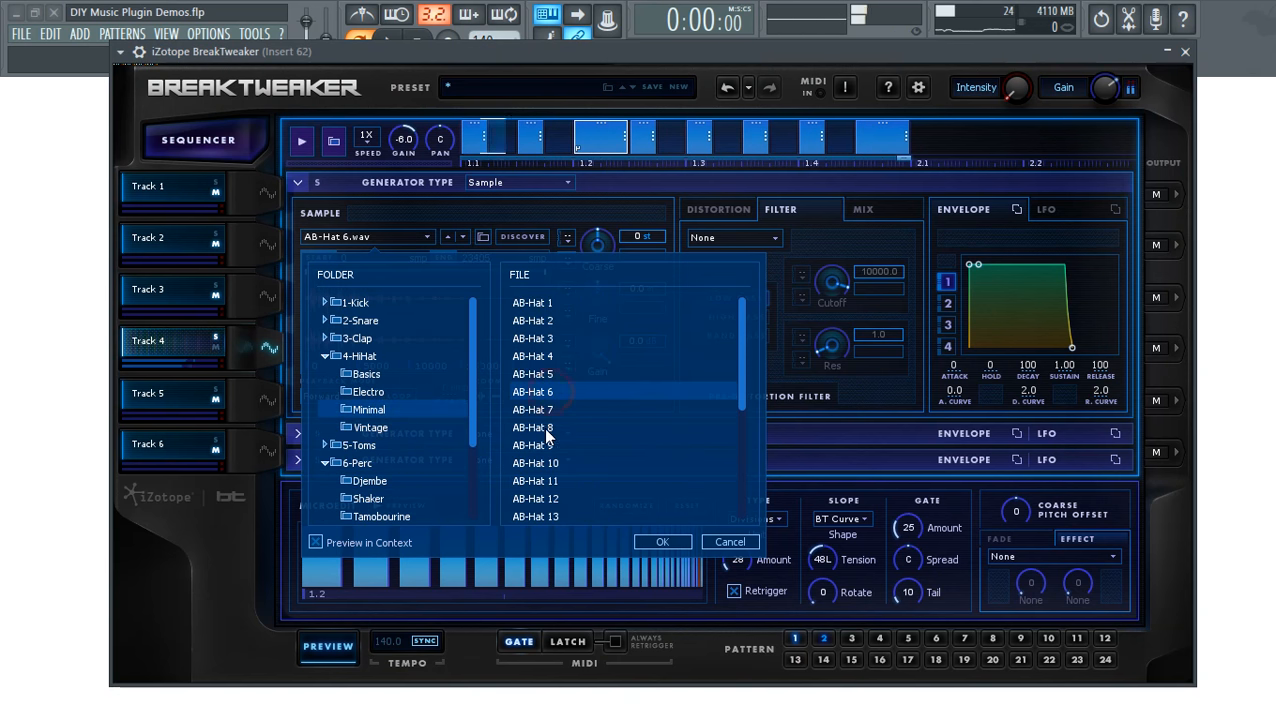
pyautogui.click(541, 426)
pyautogui.click(534, 461)
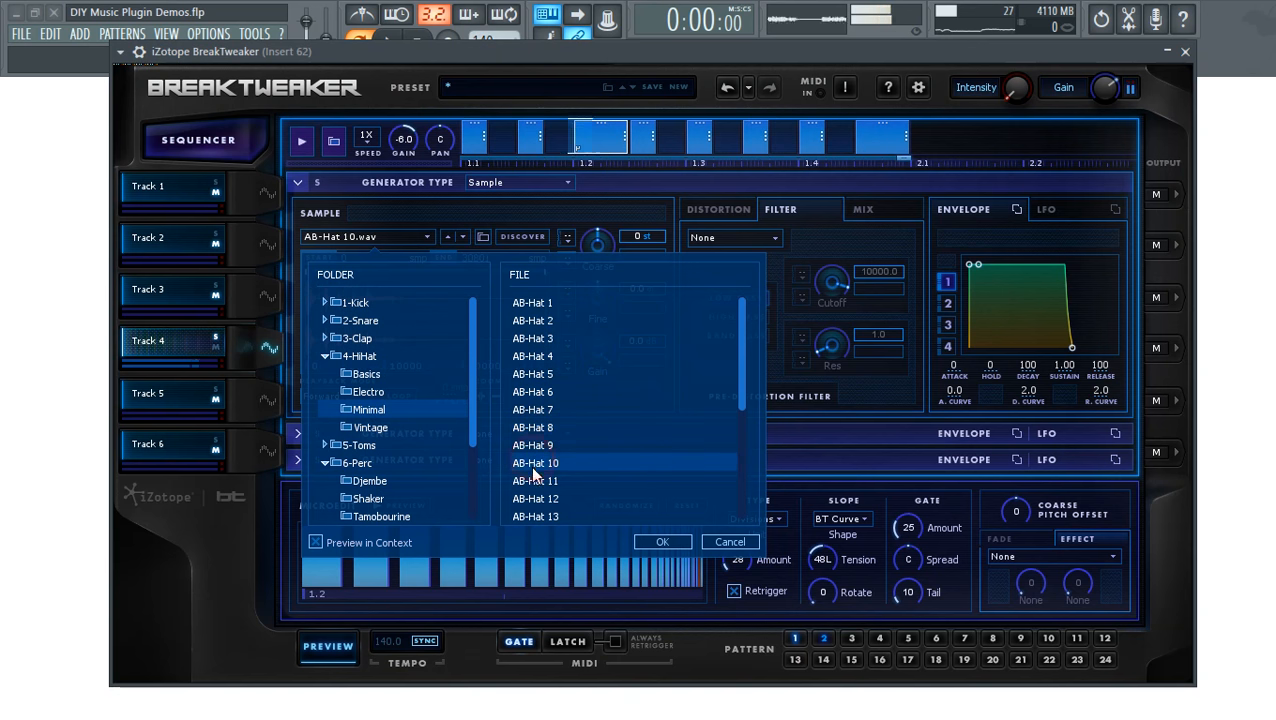
pyautogui.click(662, 541)
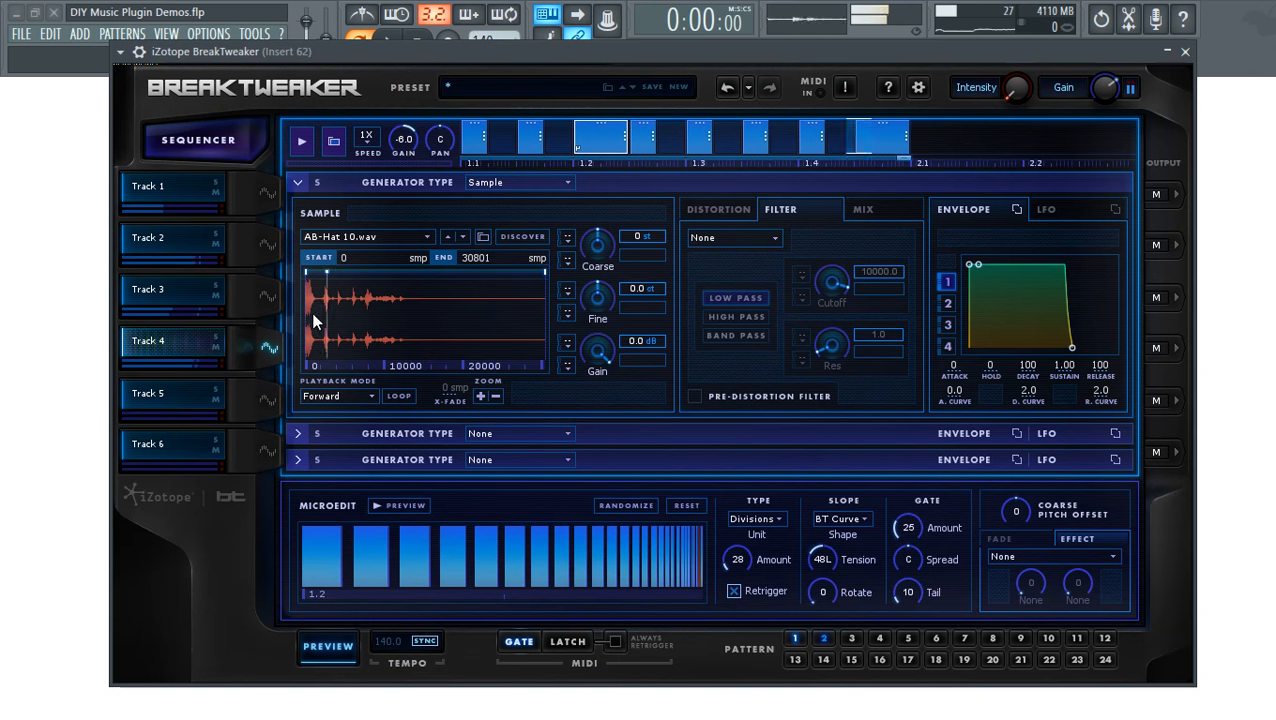
pyautogui.click(216, 400)
# - Select Track 5 and set its first generator type to Sample
pyautogui.click(216, 400)
pyautogui.click(171, 400)
pyautogui.click(260, 400)
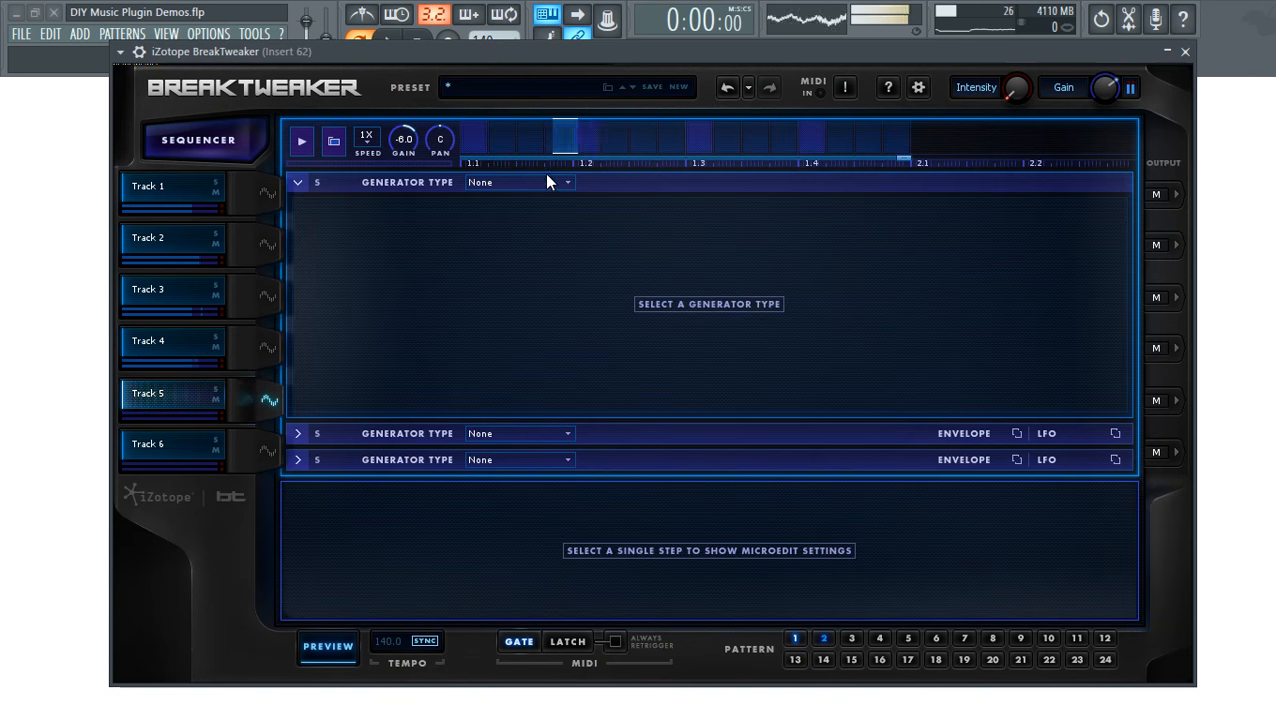
pyautogui.click(508, 182)
pyautogui.click(497, 231)
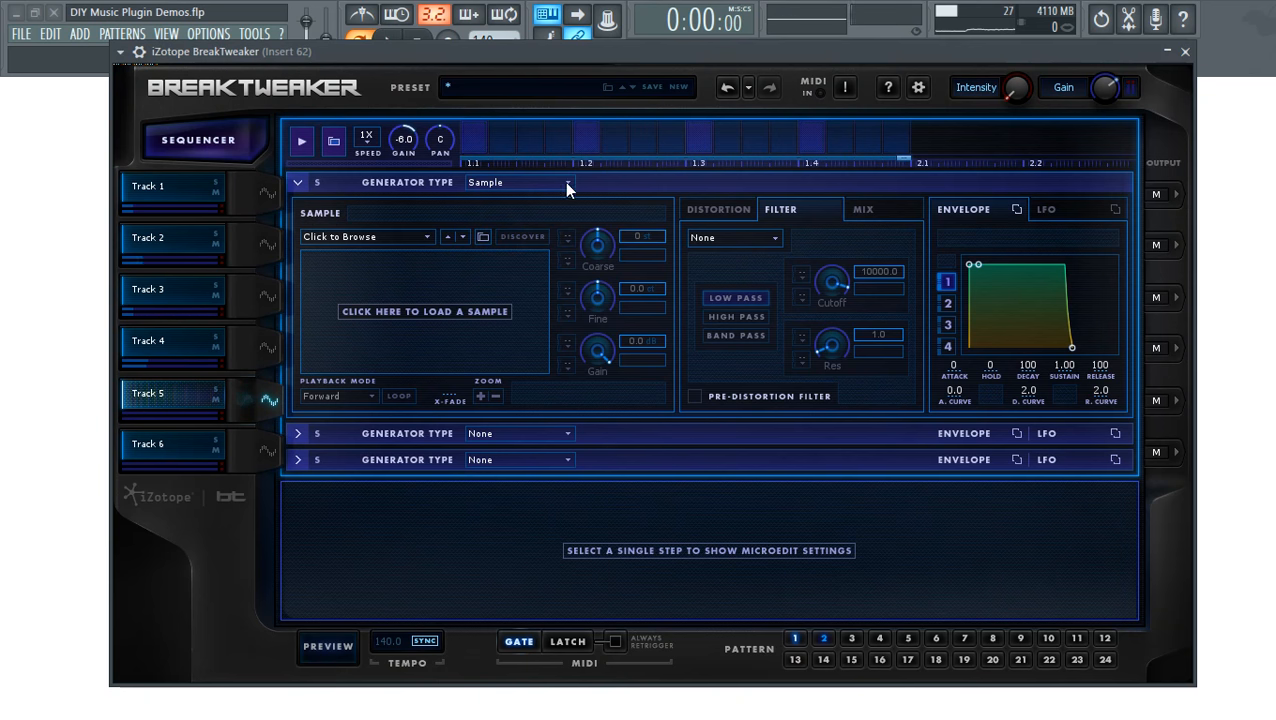
pyautogui.click(528, 183)
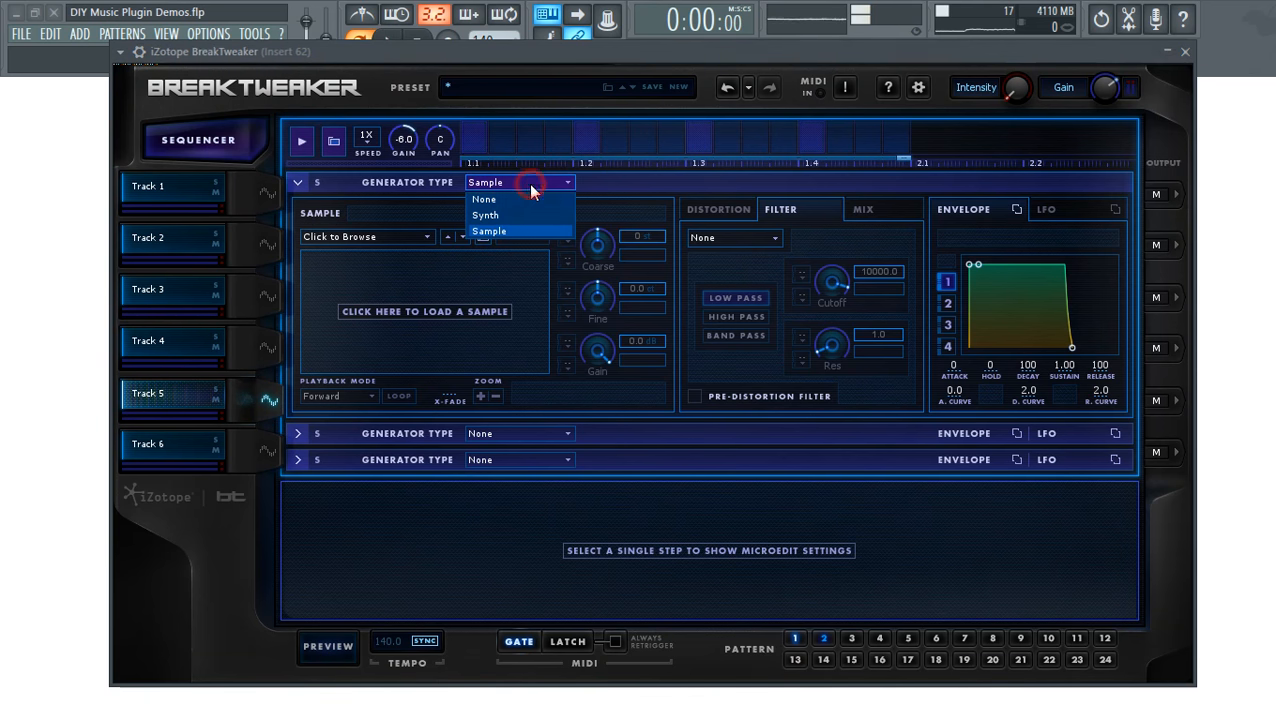
pyautogui.click(487, 228)
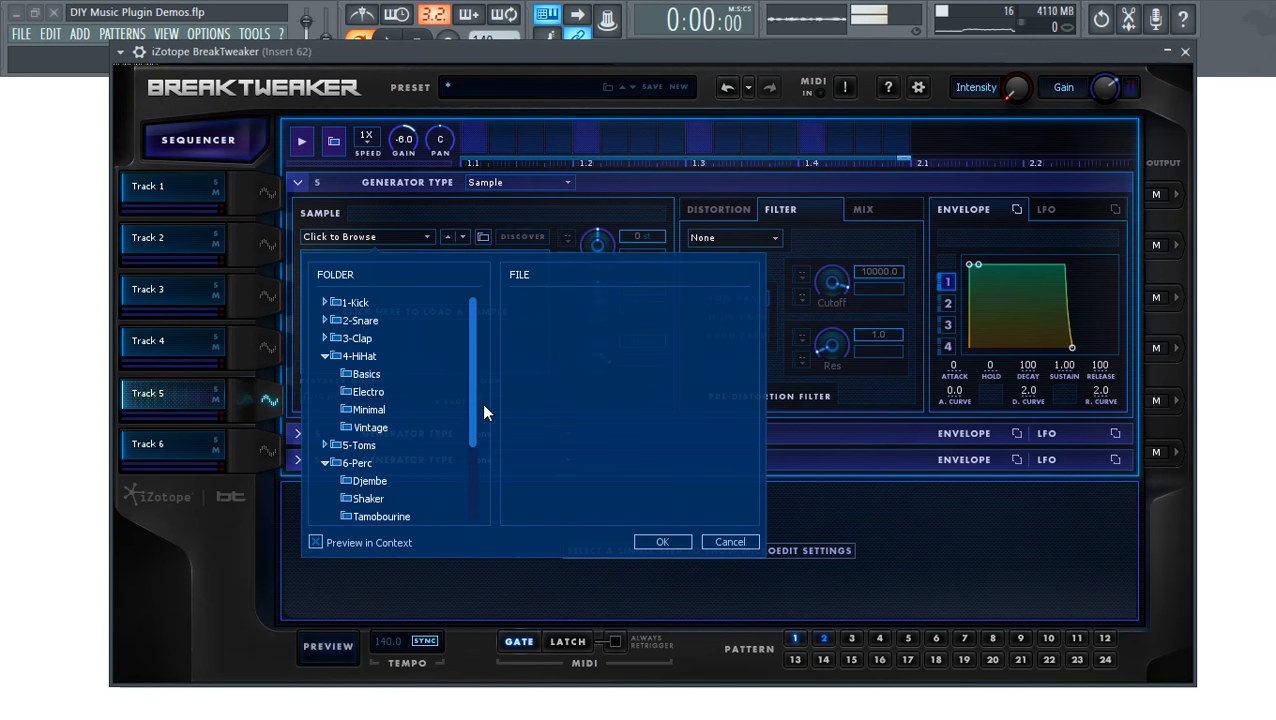
# - Load AB-Synth Stab 4 from 12-Synth > Bass and add a step at the pattern start
pyautogui.moveTo(479, 497); pyautogui.dragTo(482, 535)
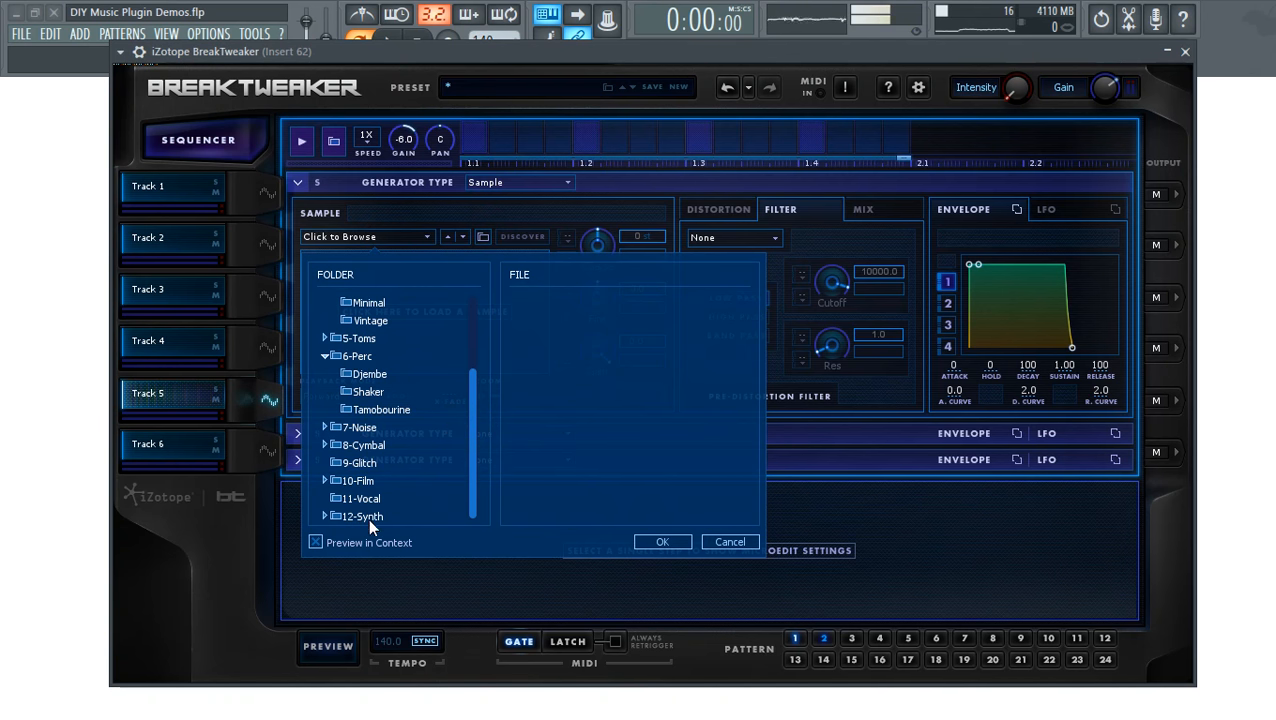
pyautogui.moveTo(475, 428); pyautogui.dragTo(376, 493)
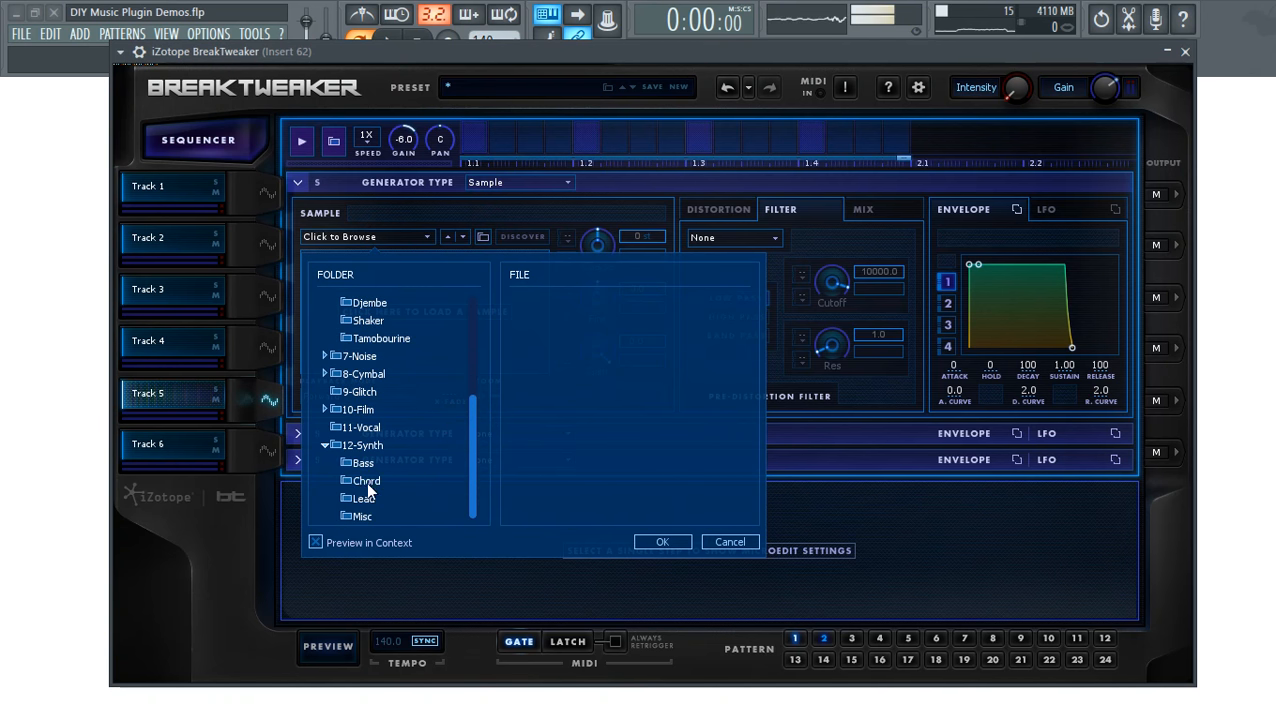
pyautogui.click(346, 463)
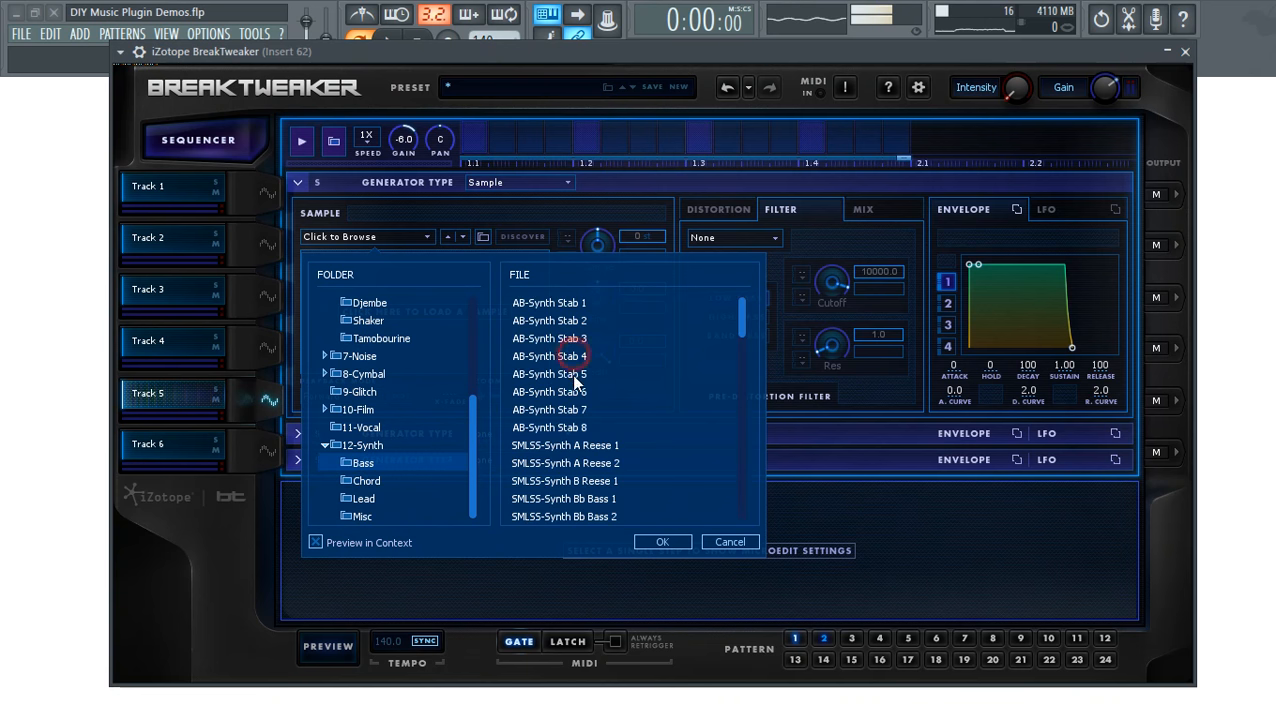
pyautogui.doubleClick(531, 355)
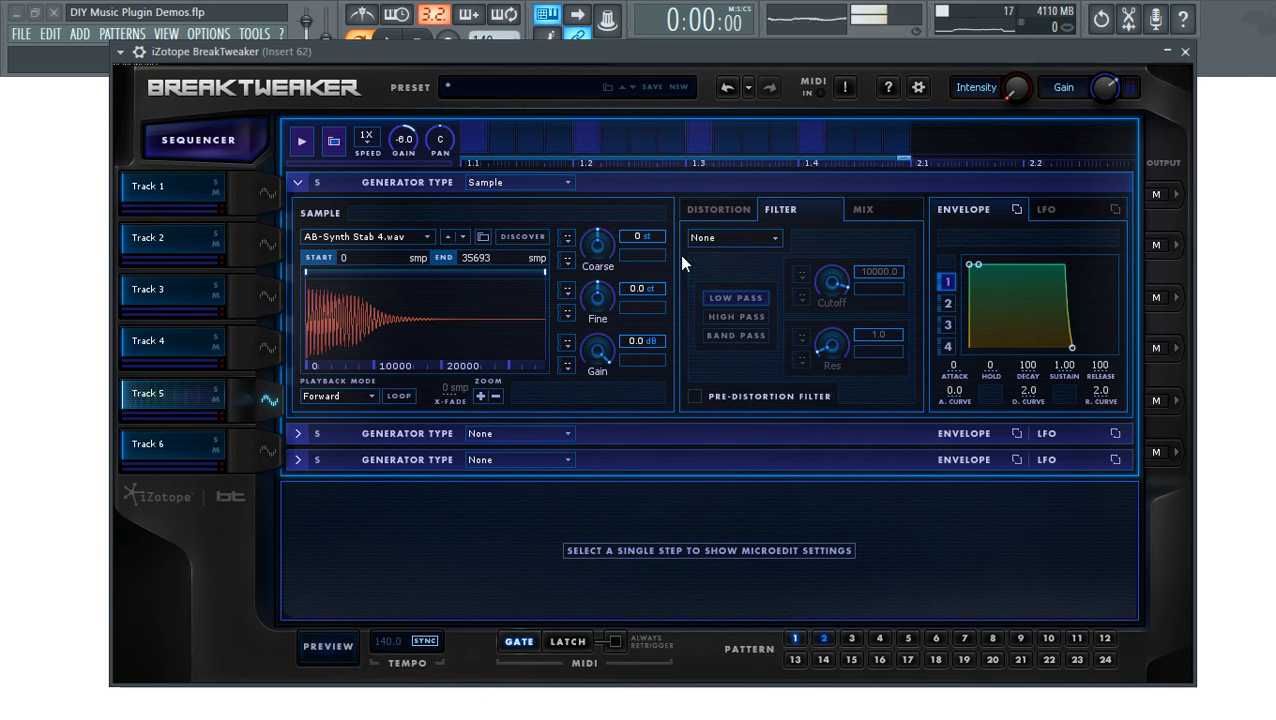
pyautogui.click(475, 137)
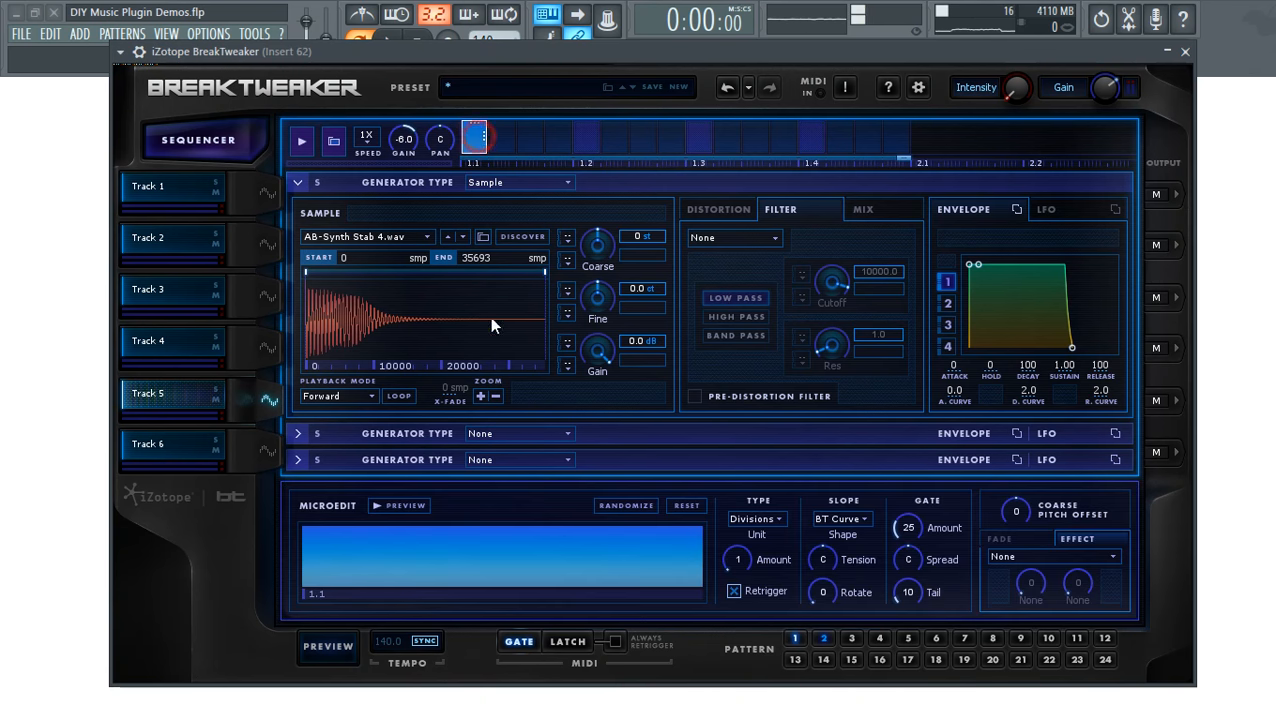
# - Add Track 5 steps just before 1.2, around 1.25 and at 1.3 while the pattern plays
pyautogui.click(405, 506)
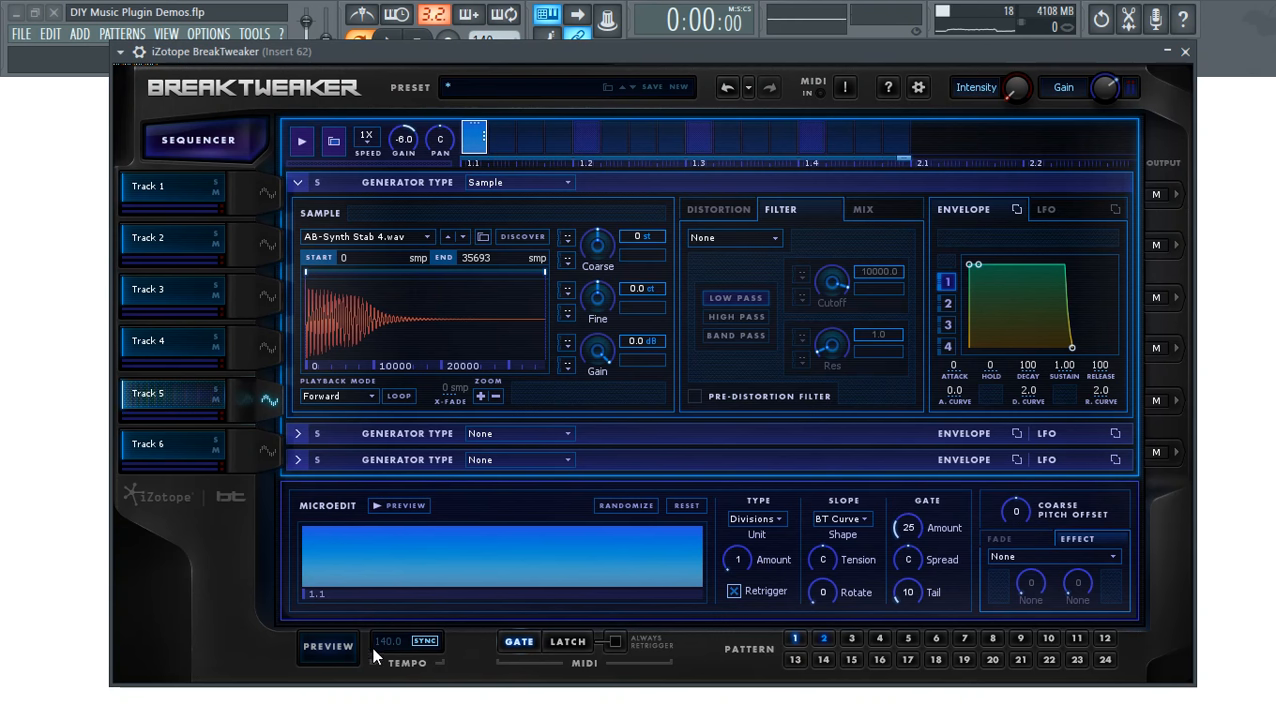
pyautogui.click(505, 136)
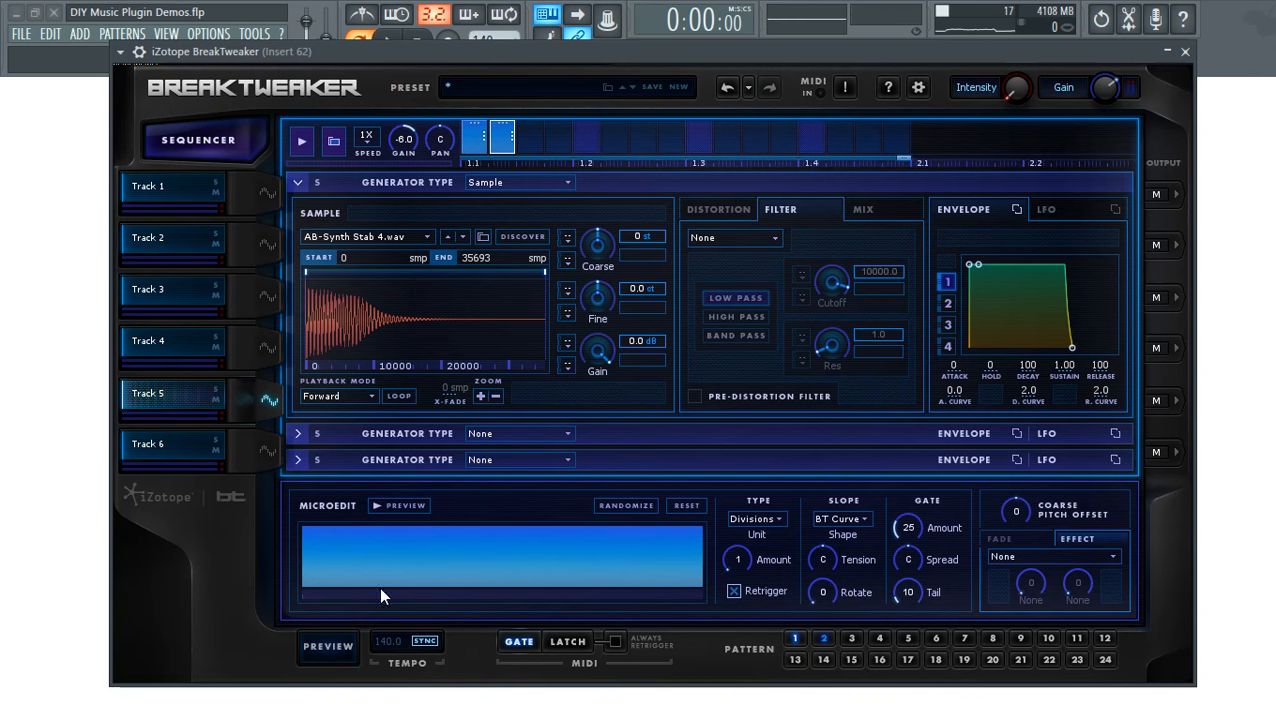
pyautogui.click(330, 648)
pyautogui.moveTo(509, 145); pyautogui.dragTo(561, 142)
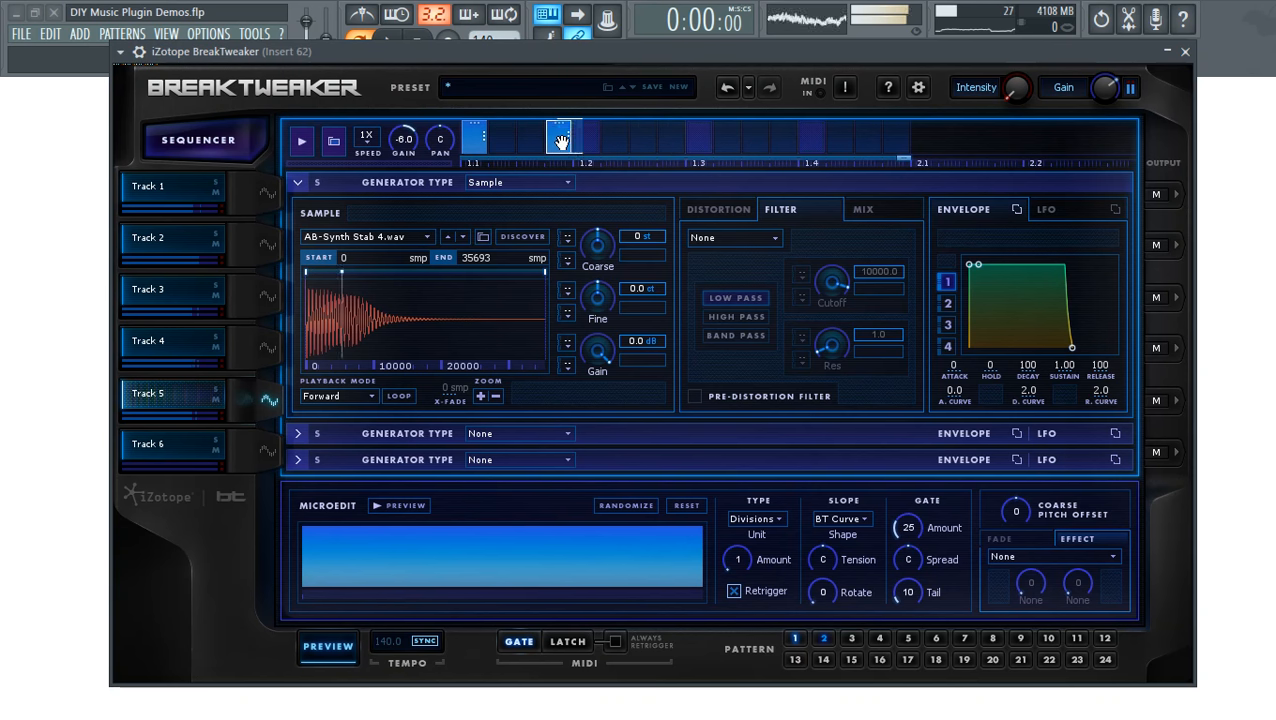
pyautogui.click(640, 140)
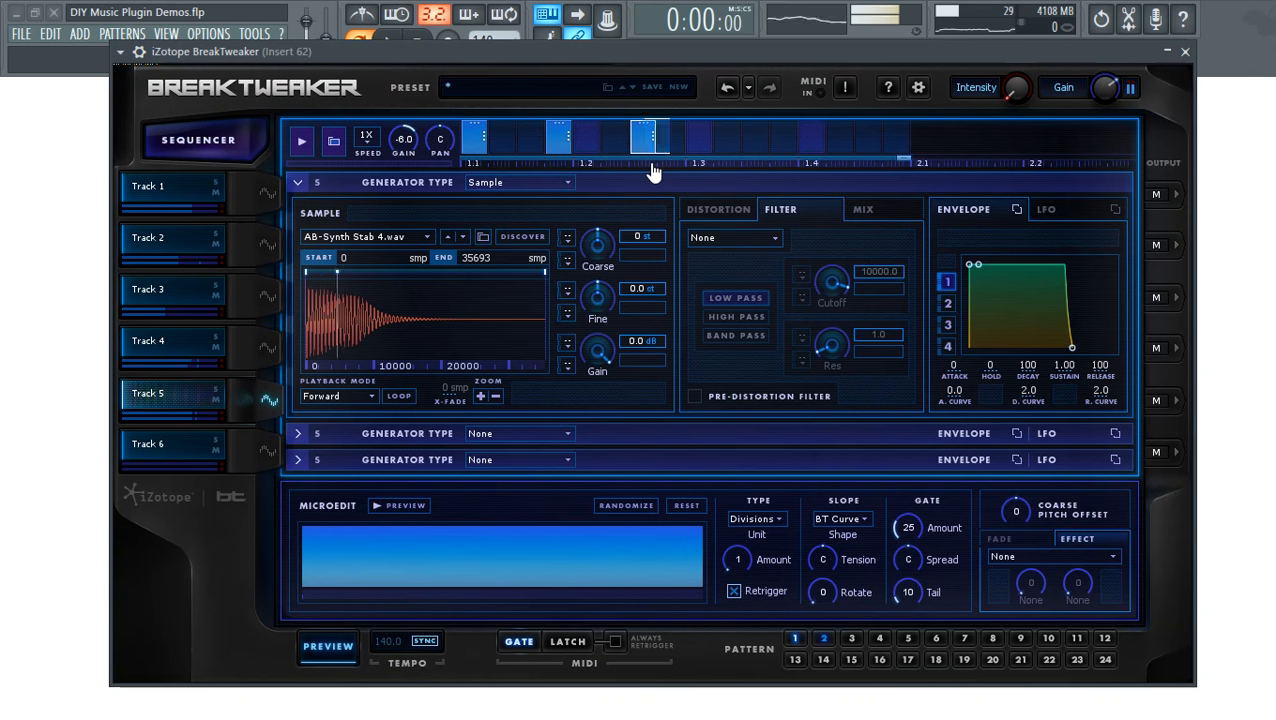
pyautogui.click(703, 138)
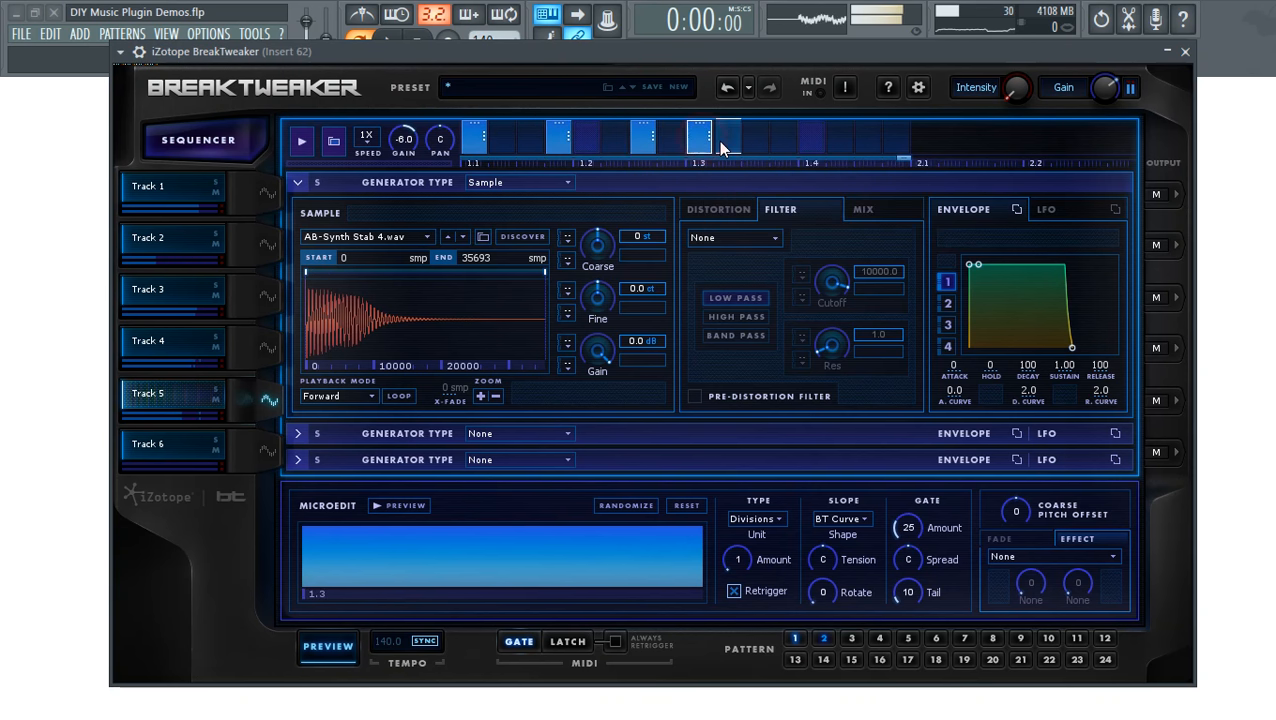
# - Stretch the 1.3 step to just before 2.1, split it into repeats, fade it in, pitch +6
pyautogui.moveTo(718, 141); pyautogui.dragTo(906, 141)
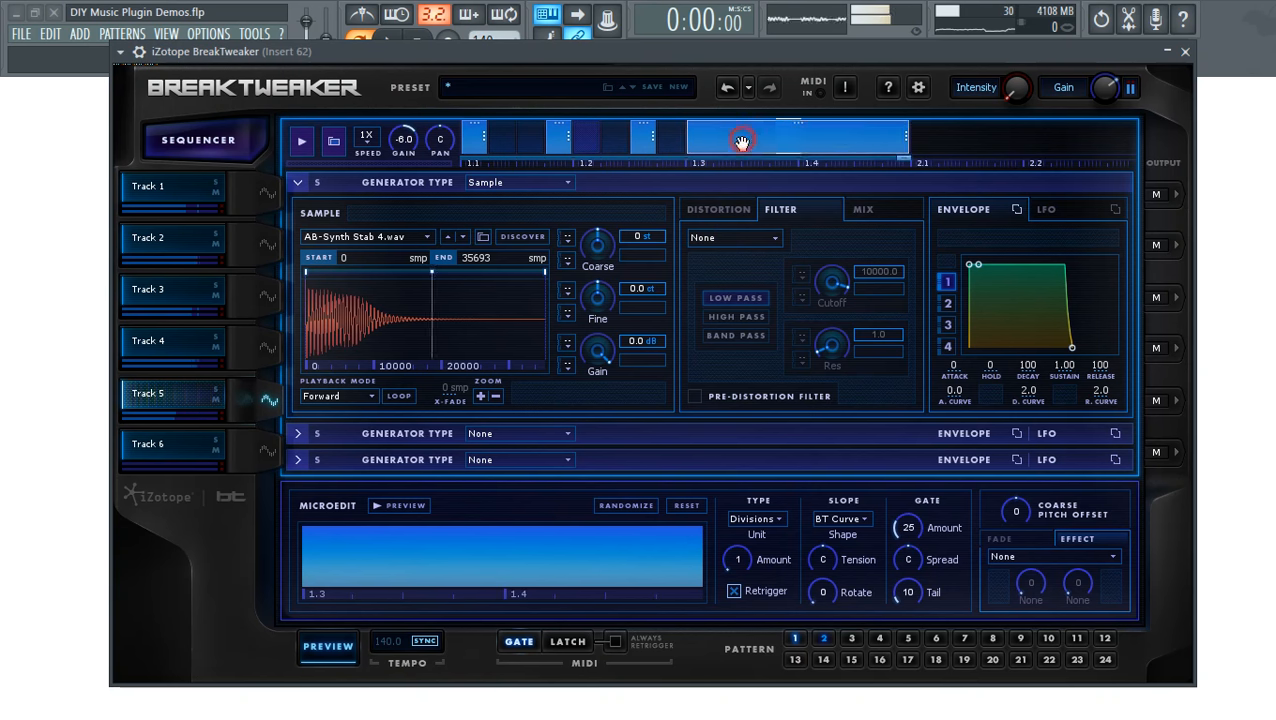
pyautogui.moveTo(737, 560)
pyautogui.mouseDown()
pyautogui.moveTo(737, 540)
pyautogui.moveTo(737, 558)
pyautogui.mouseUp()
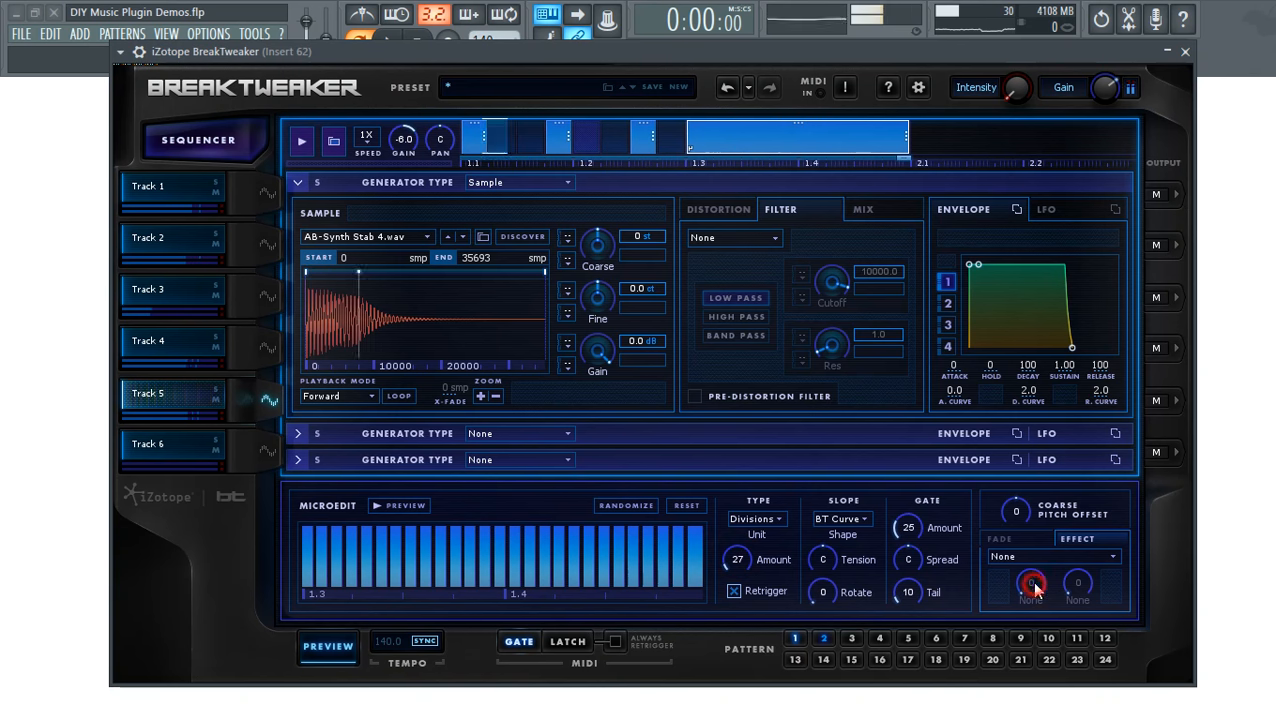
pyautogui.click(1005, 540)
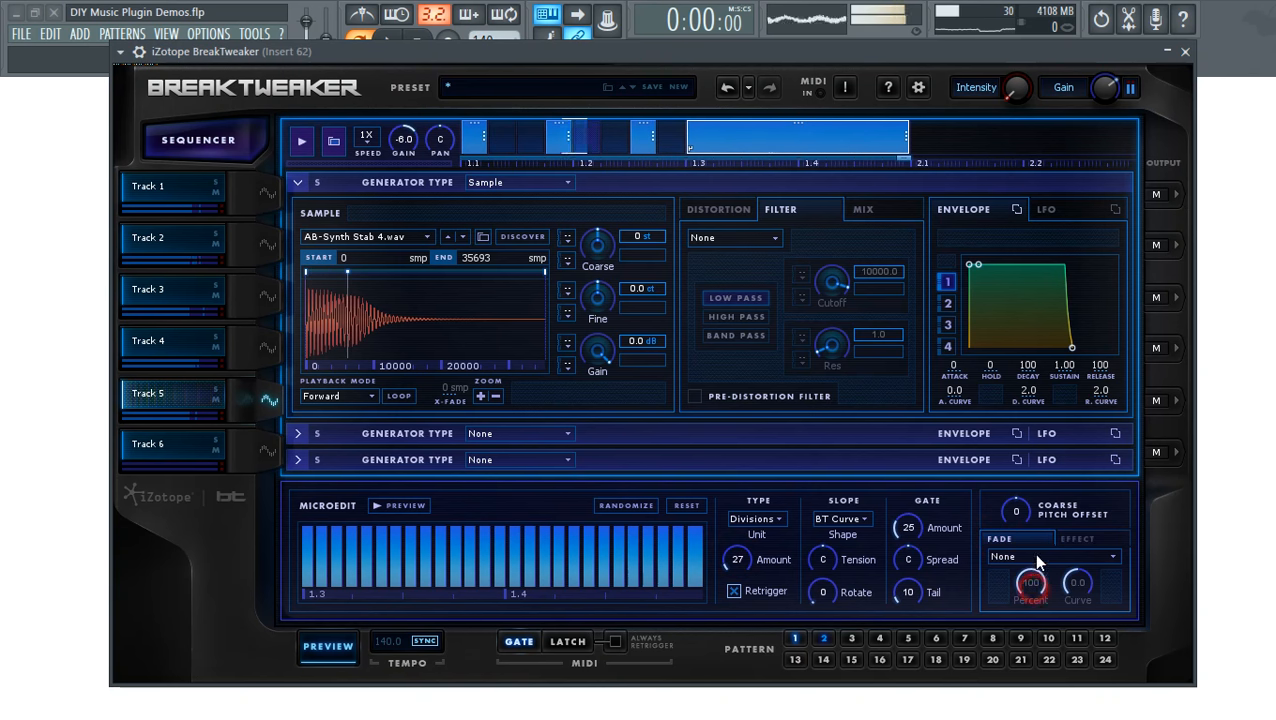
pyautogui.click(989, 557)
pyautogui.click(1027, 588)
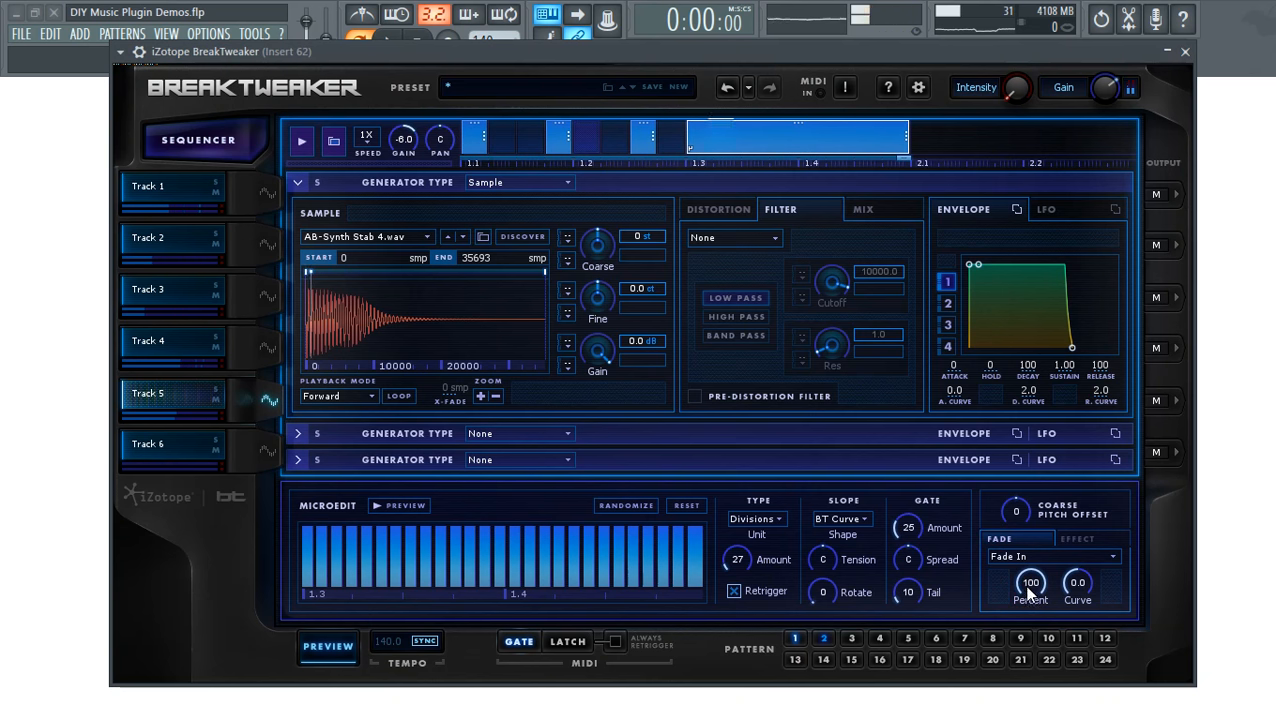
pyautogui.moveTo(1016, 511); pyautogui.dragTo(1013, 475)
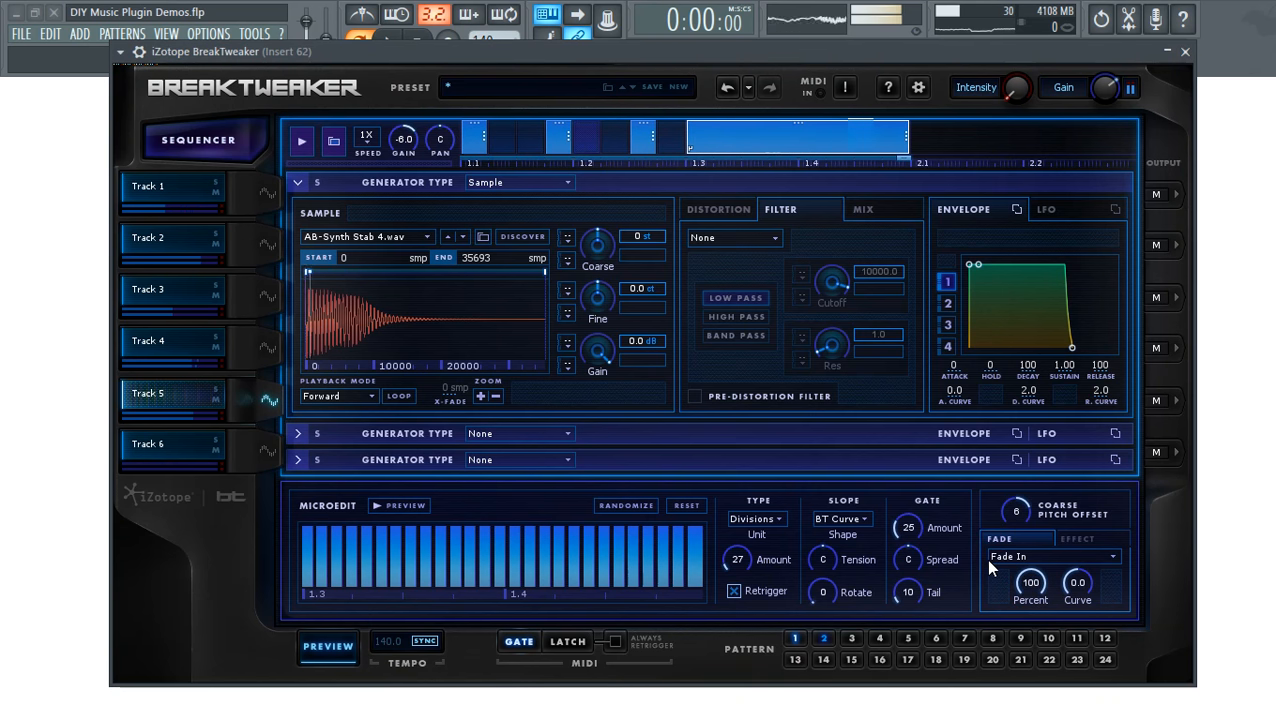
# - Set the long step's slope tension to 18R, apply Chorus, and replay the pattern
pyautogui.click(822, 558)
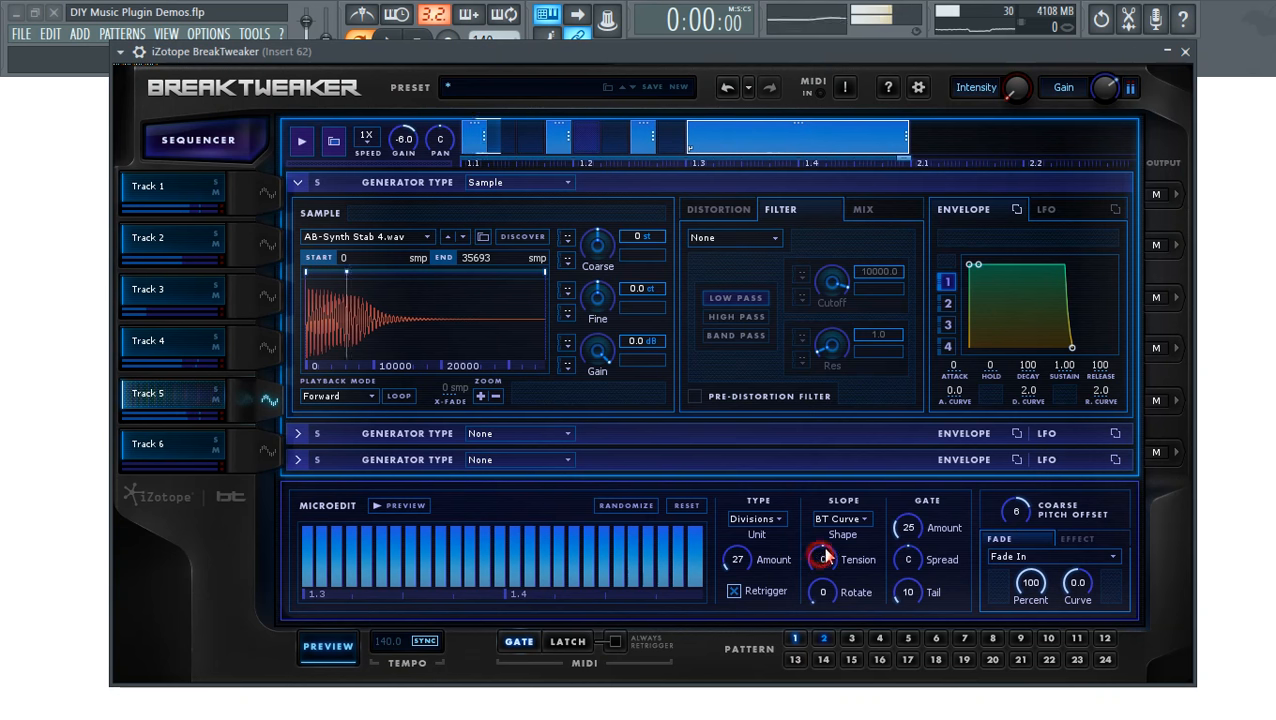
pyautogui.click(843, 519)
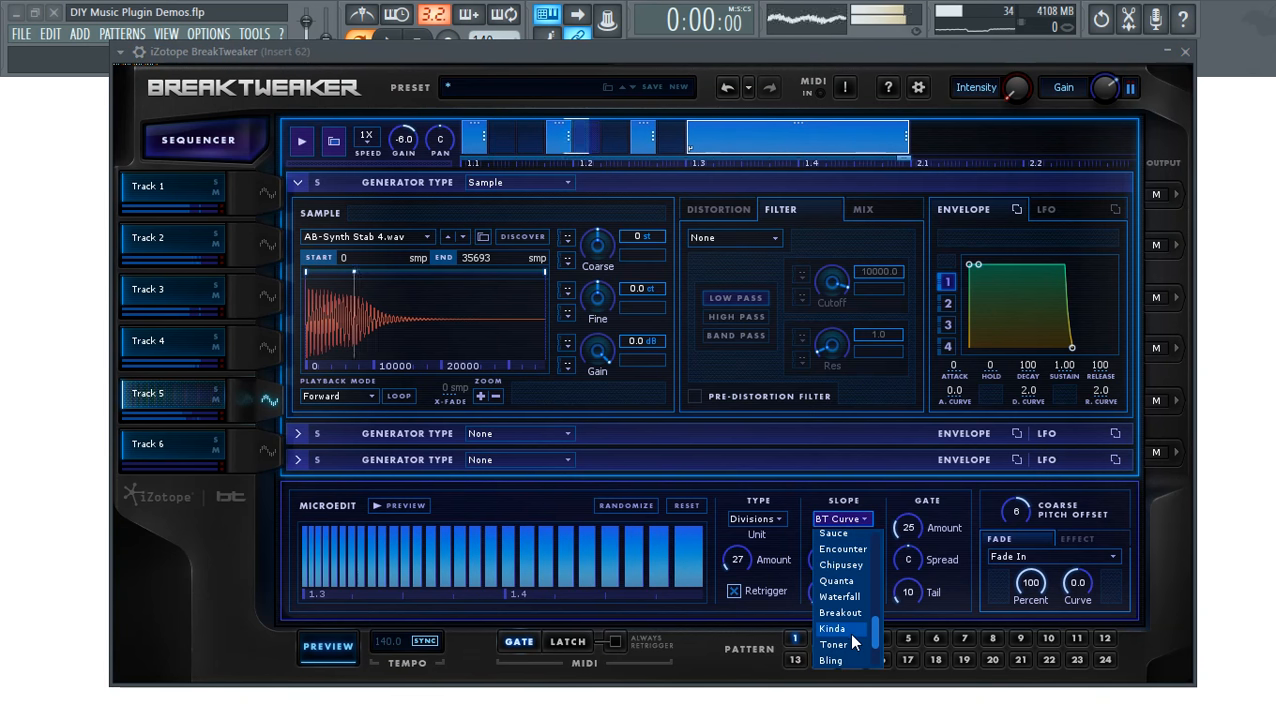
pyautogui.click(768, 584)
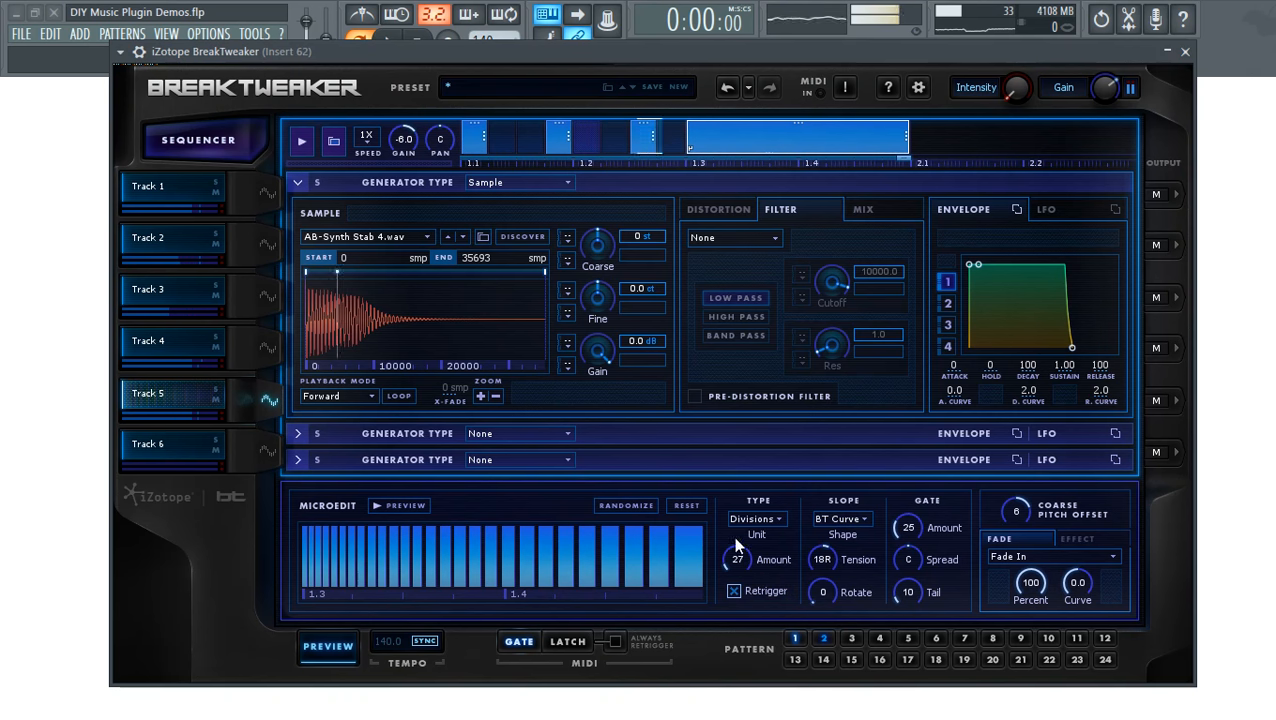
pyautogui.click(1045, 557)
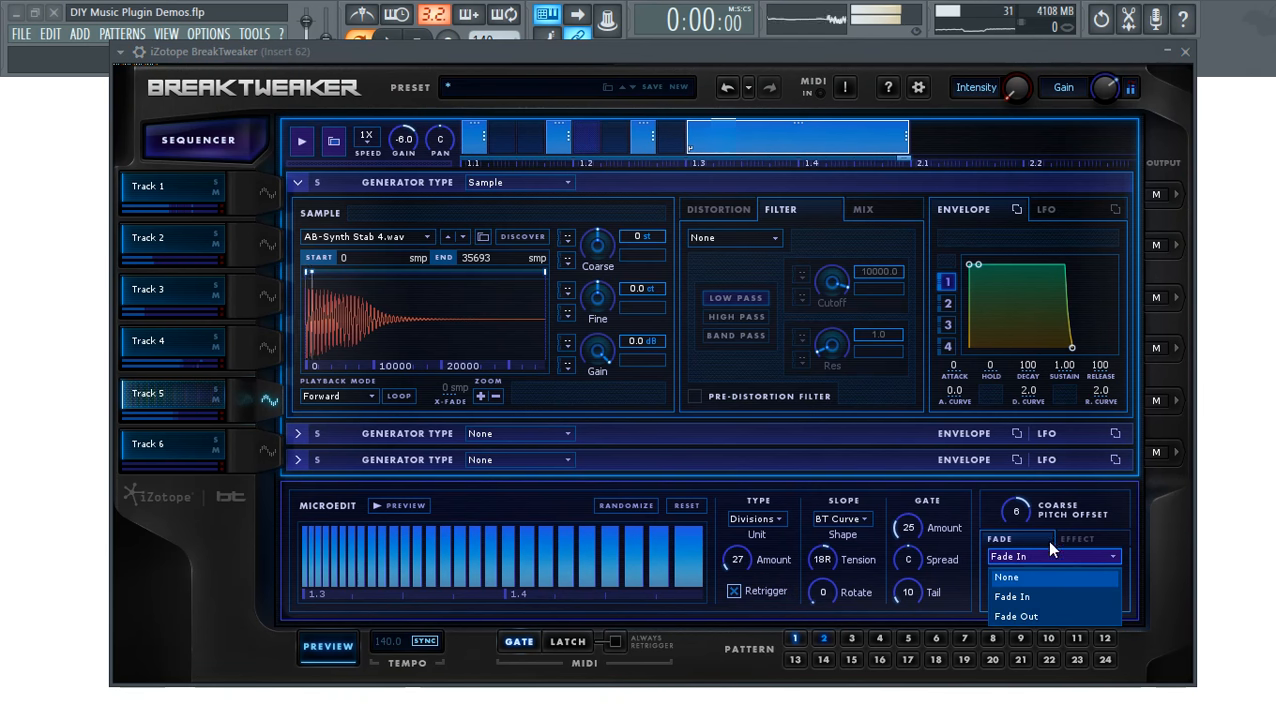
pyautogui.click(1077, 539)
pyautogui.click(1068, 540)
pyautogui.click(1030, 556)
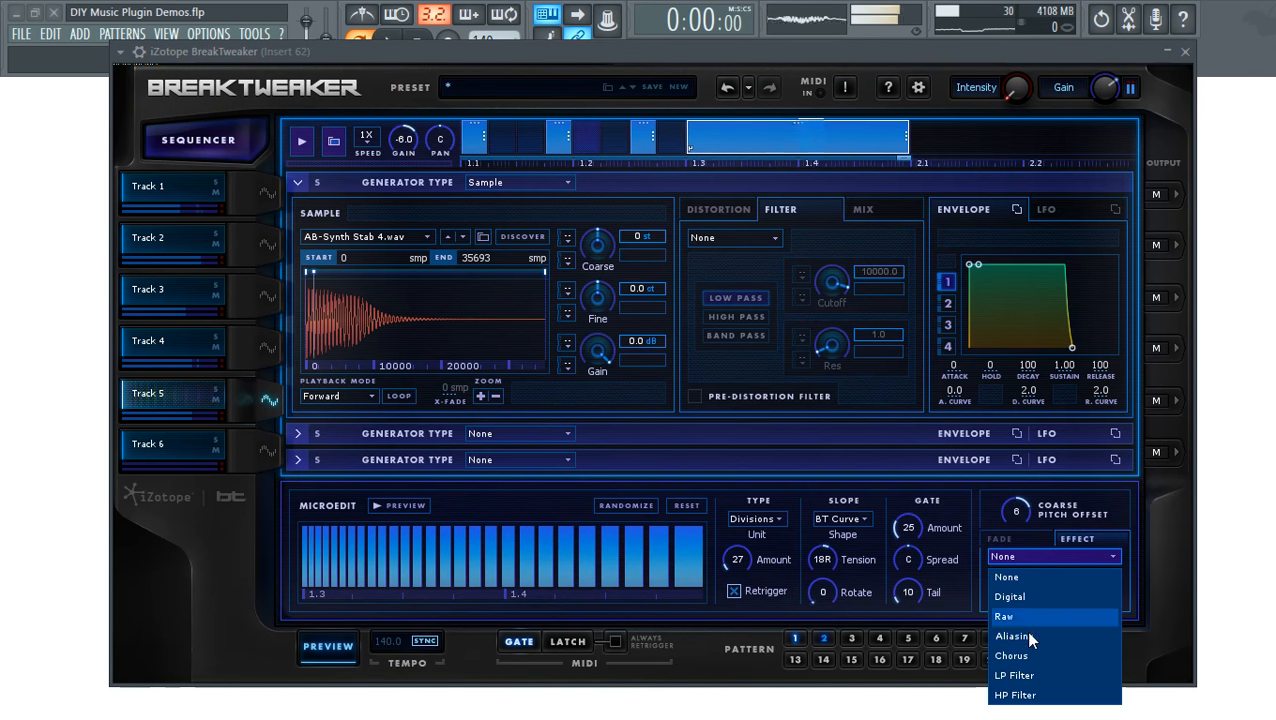
pyautogui.click(1025, 656)
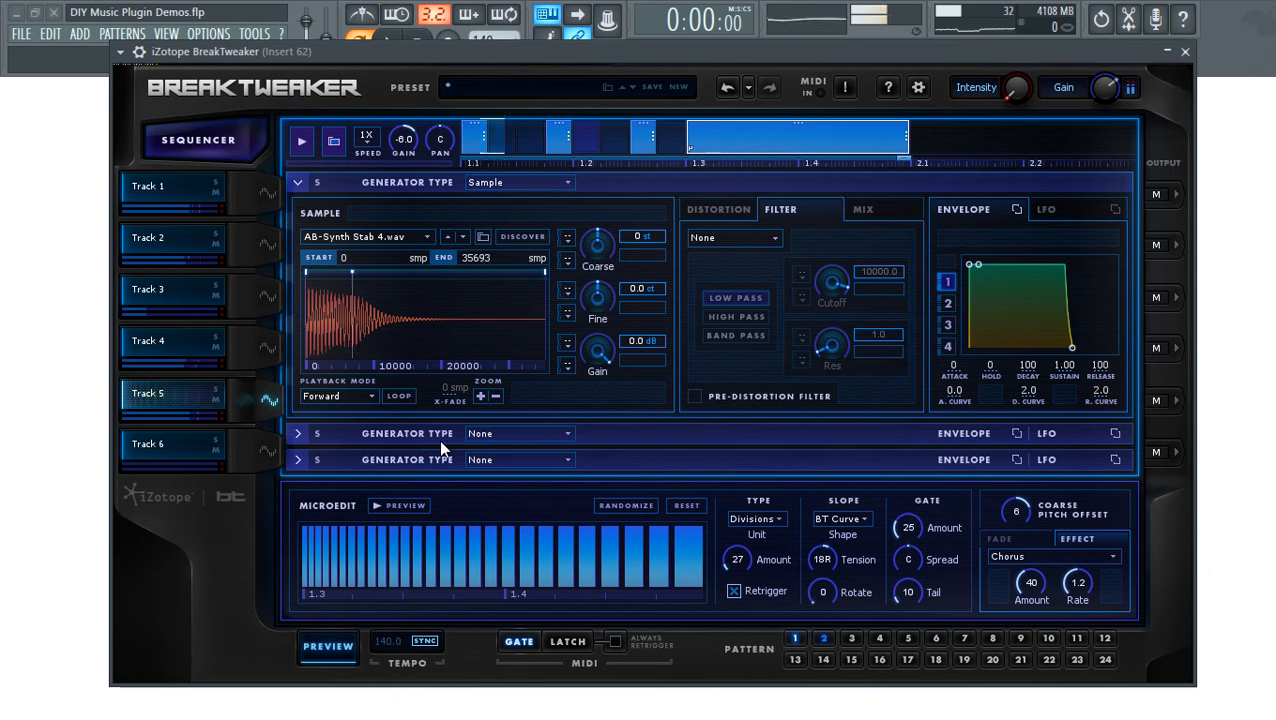
pyautogui.click(345, 648)
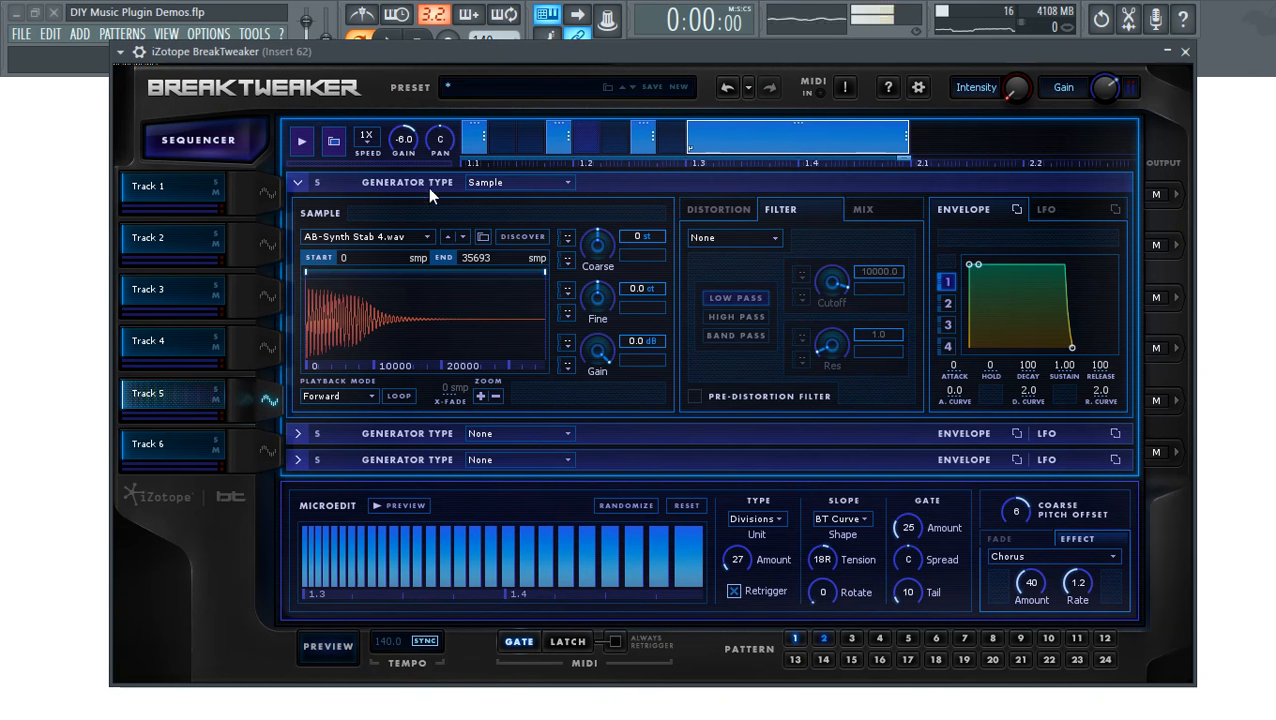
pyautogui.click(336, 648)
# - Shorten Track 1's loop and cut Track 4's loop before 1.4, then preview the pattern
pyautogui.click(262, 400)
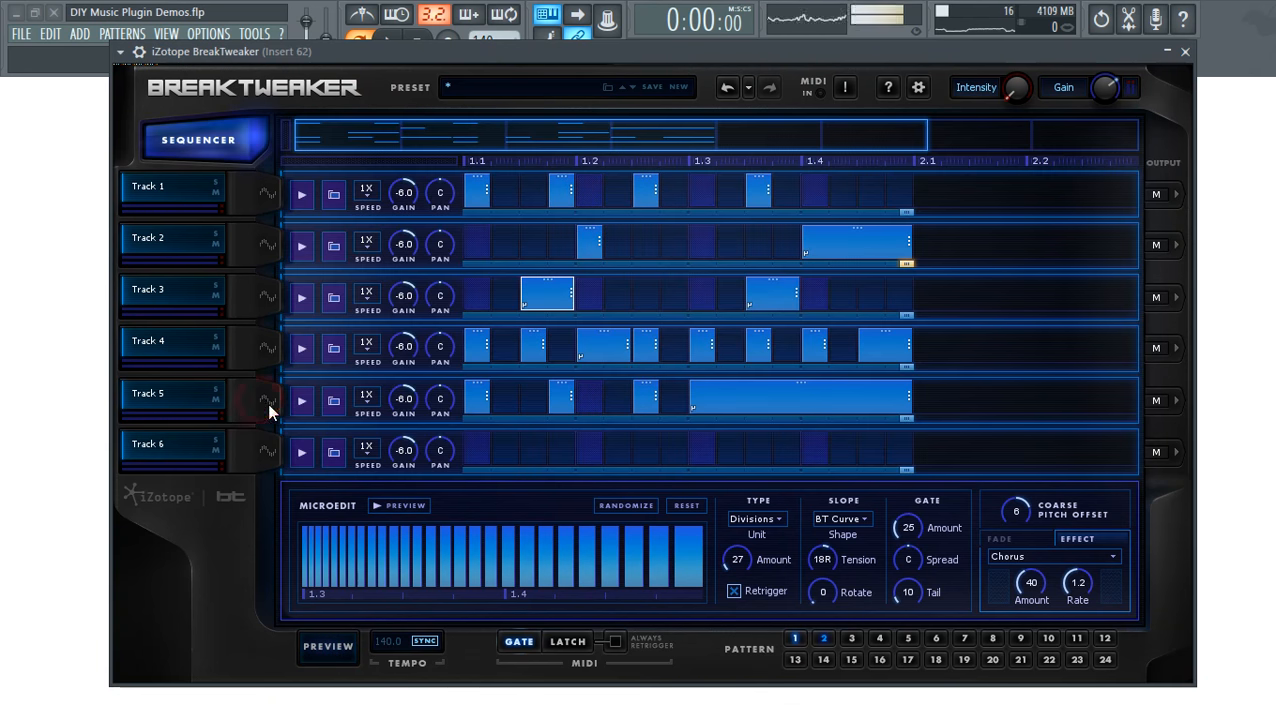
pyautogui.moveTo(905, 213)
pyautogui.mouseDown()
pyautogui.moveTo(871, 216)
pyautogui.moveTo(915, 222)
pyautogui.mouseUp()
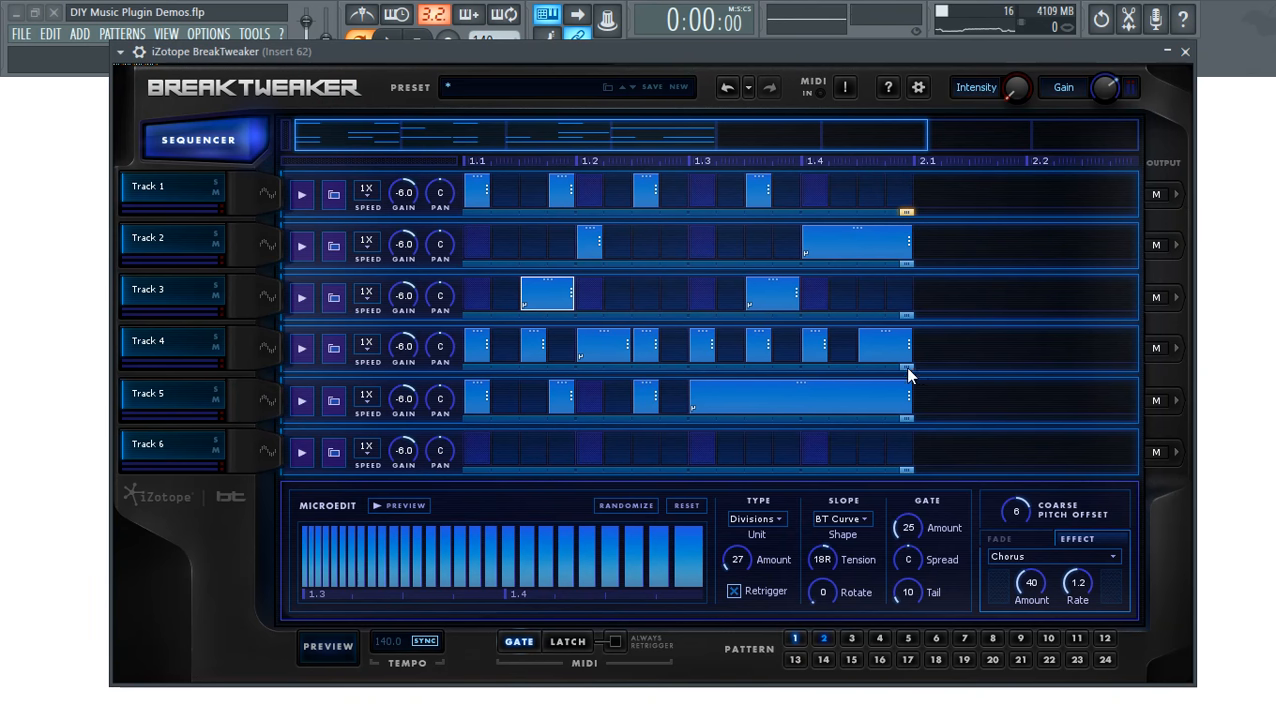
pyautogui.moveTo(845, 373); pyautogui.dragTo(785, 367)
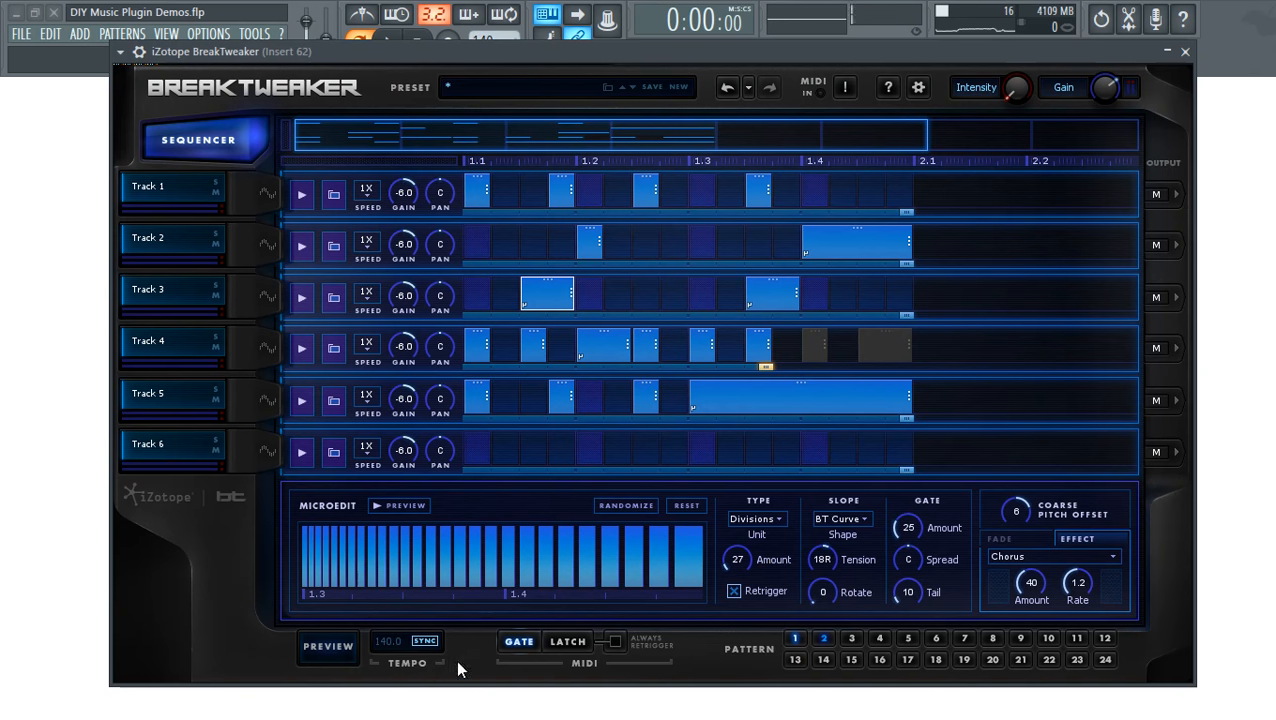
pyautogui.click(300, 640)
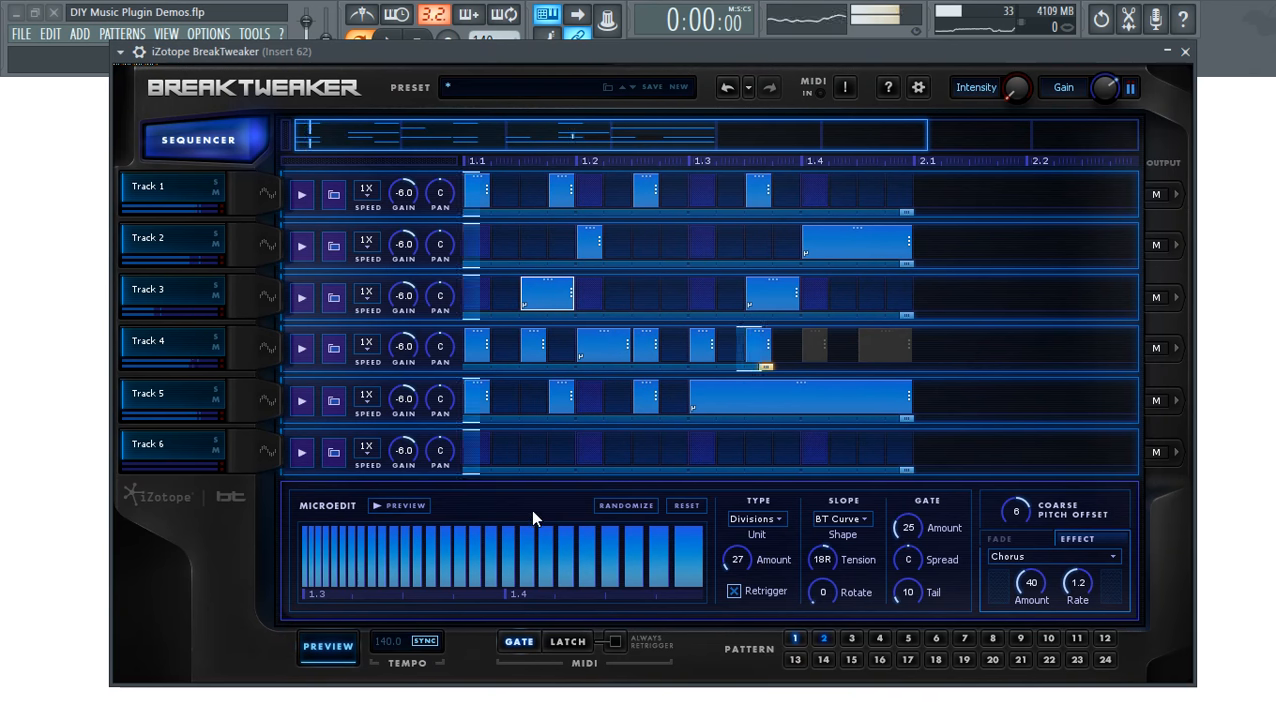
pyautogui.click(330, 646)
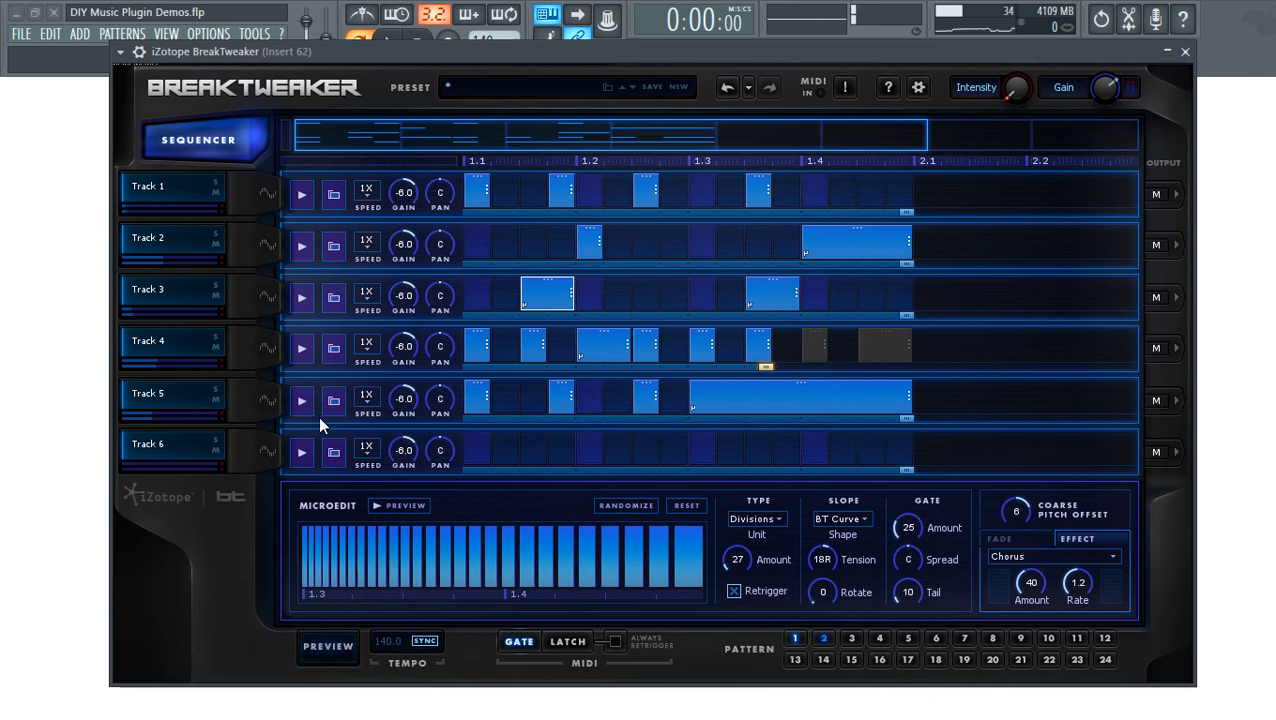
pyautogui.click(264, 452)
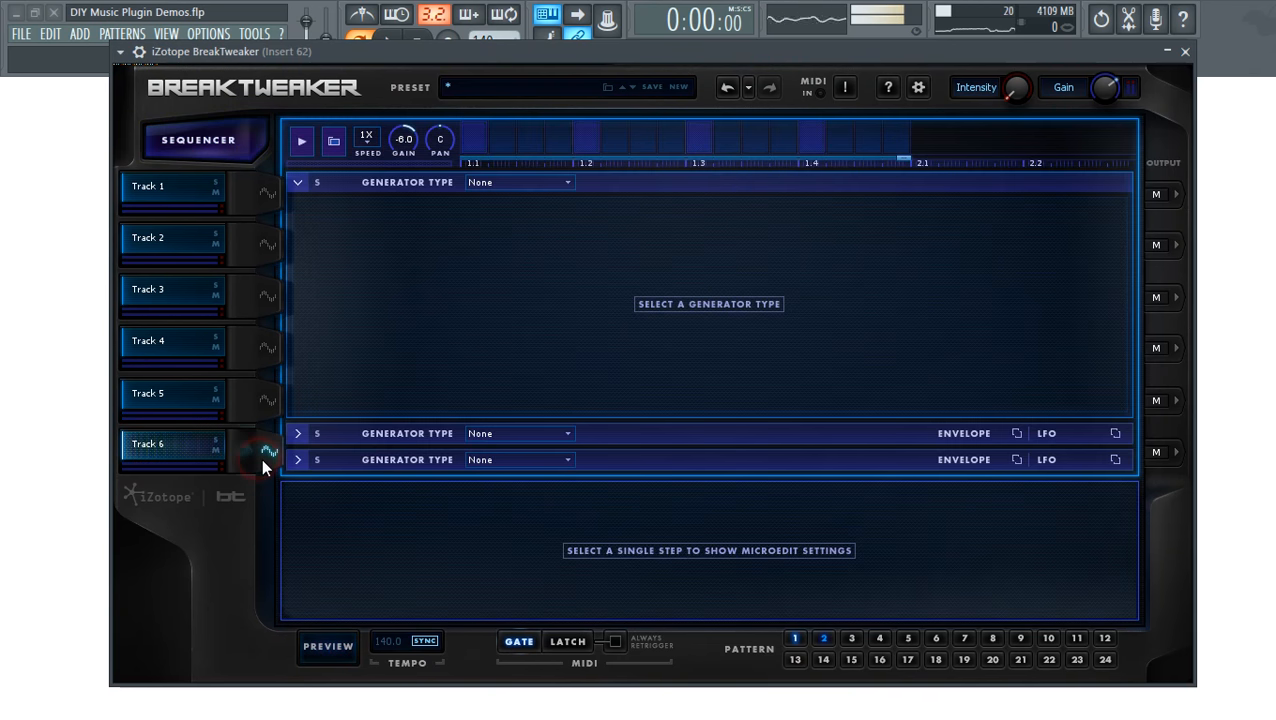
# - Make Track 6's first generator a Sample loaded with BT-Glitch Flitch3 from 9-Glitch
pyautogui.click(519, 186)
pyautogui.click(514, 230)
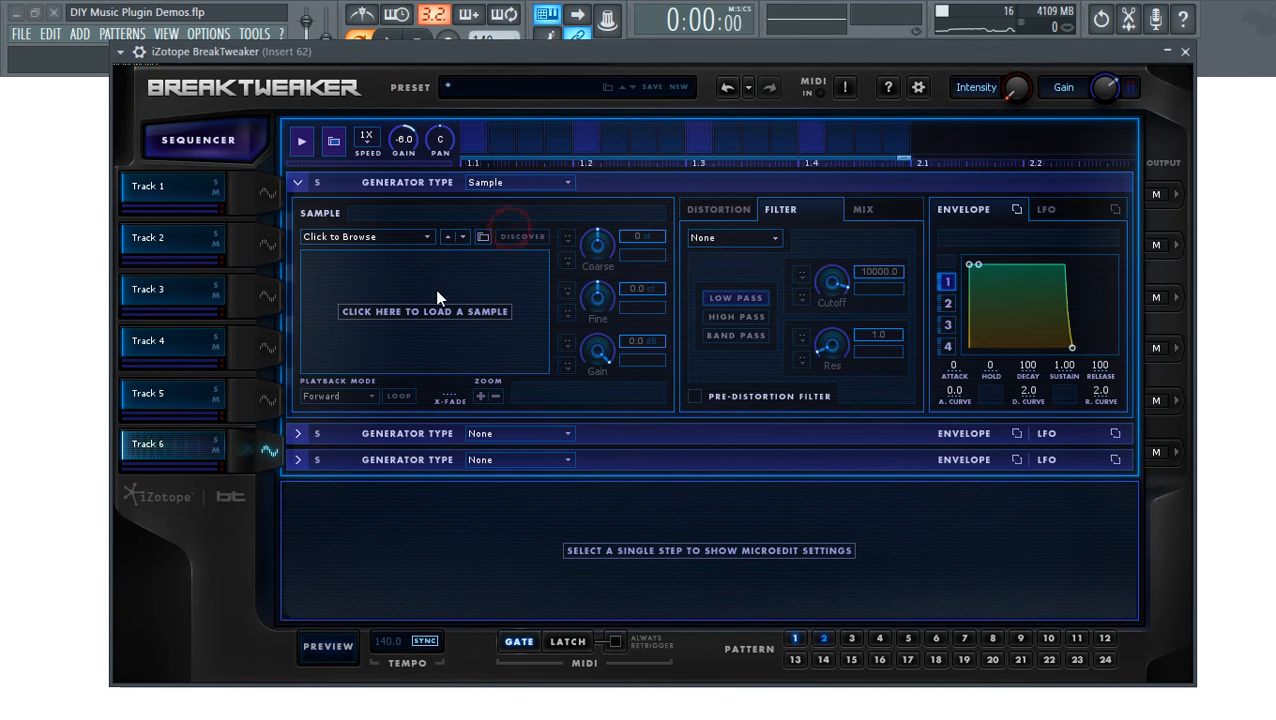
pyautogui.click(398, 237)
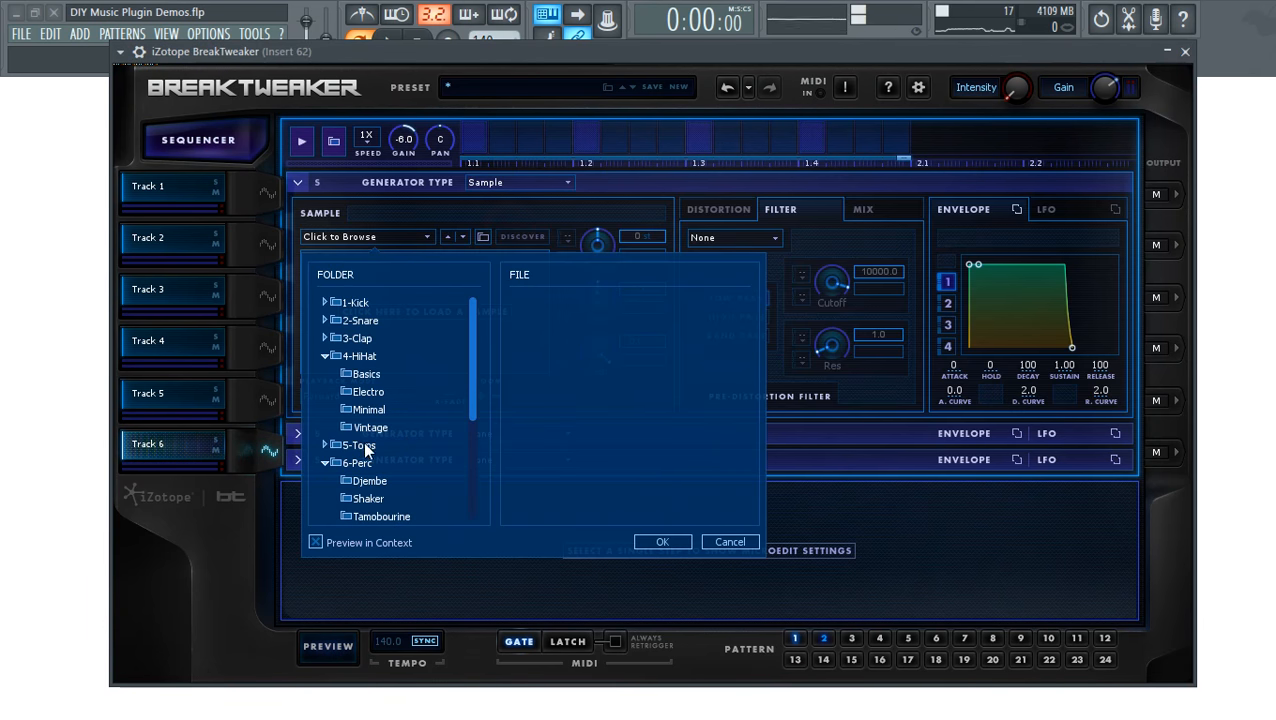
pyautogui.moveTo(469, 412); pyautogui.dragTo(405, 517)
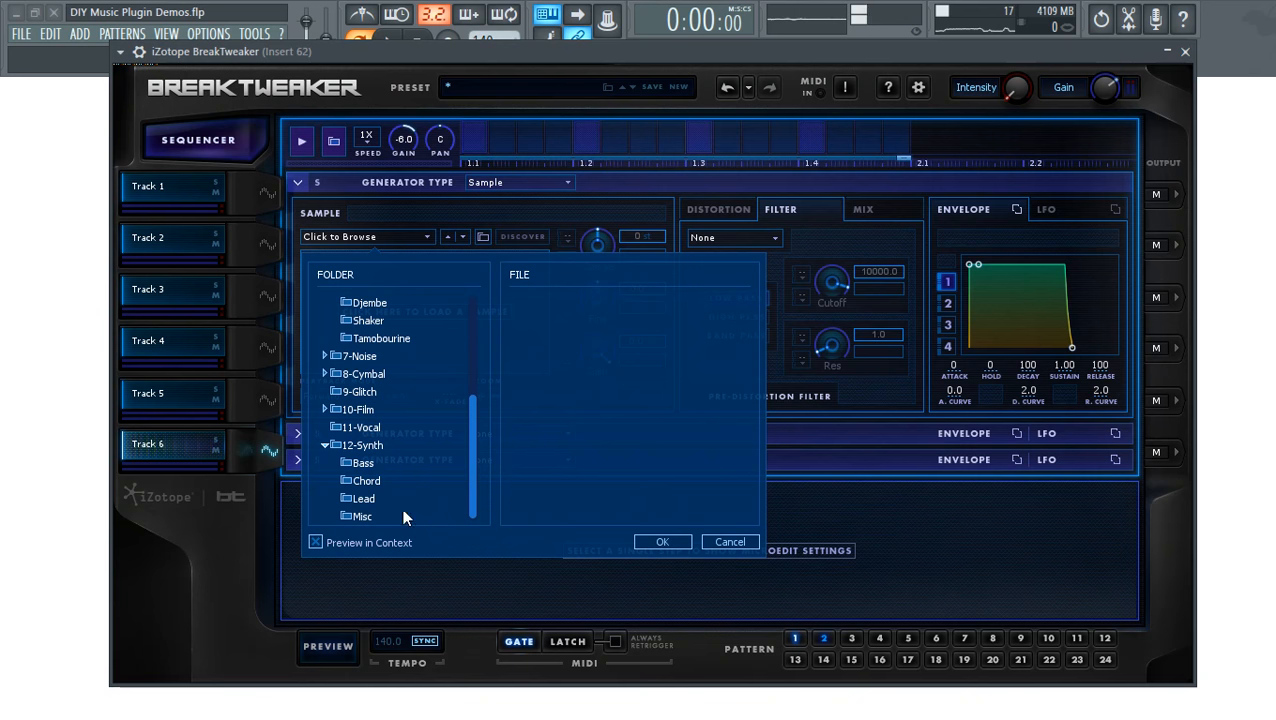
pyautogui.click(343, 393)
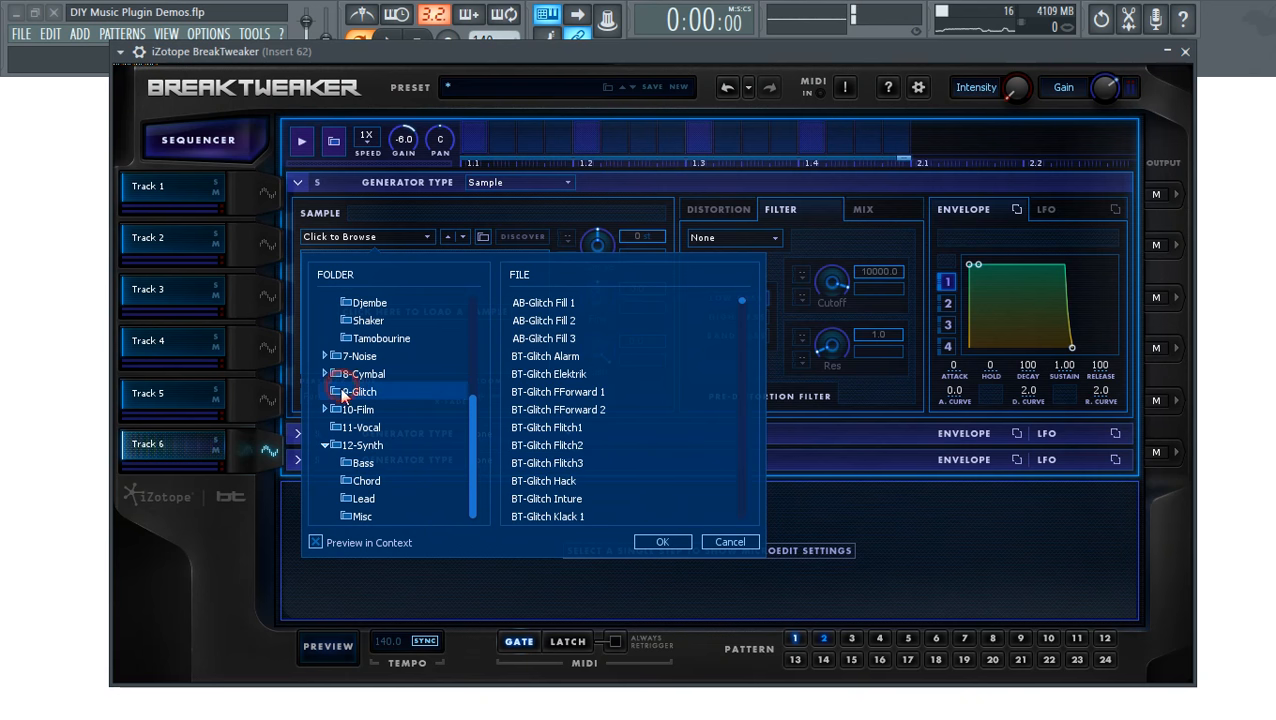
pyautogui.doubleClick(567, 461)
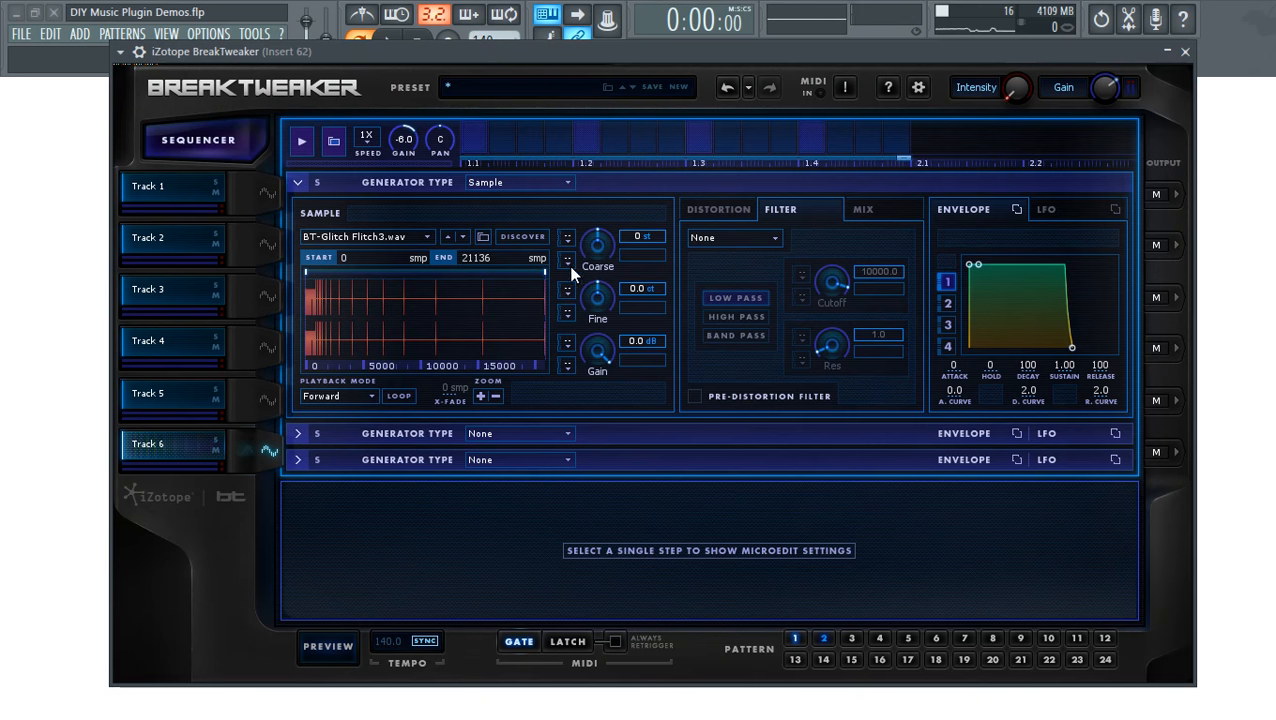
pyautogui.click(296, 433)
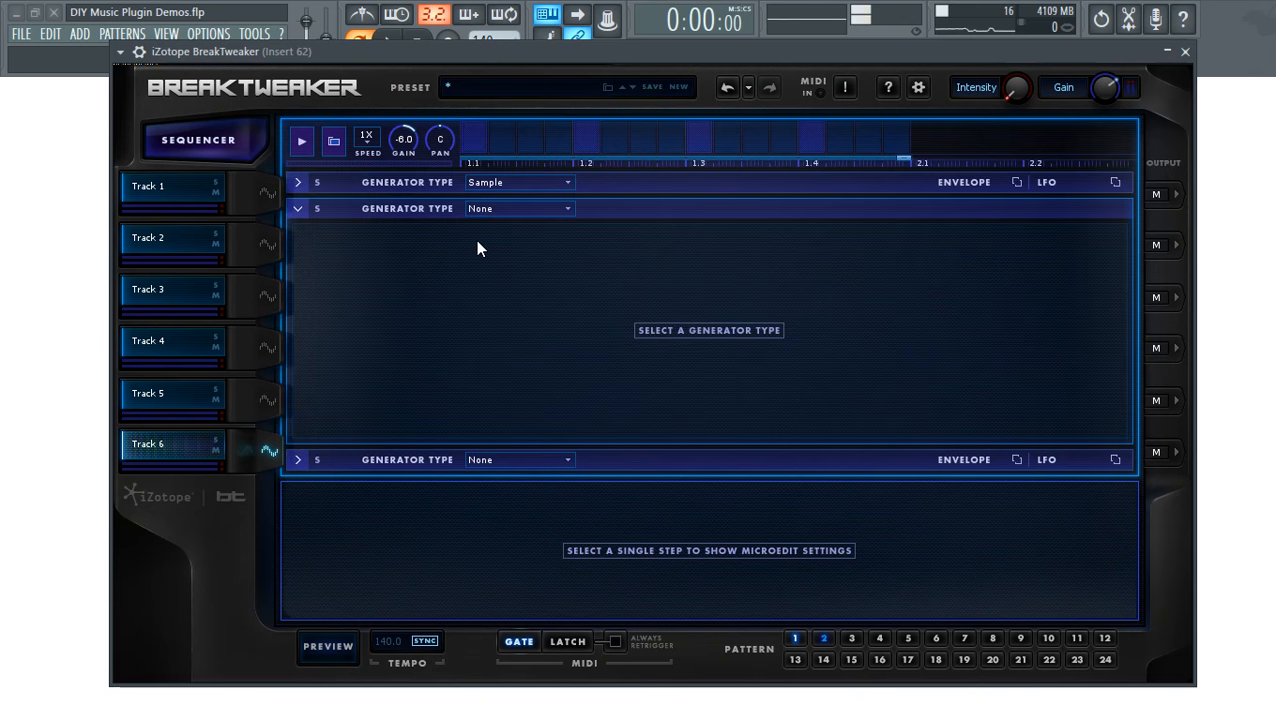
# - Make Track 6's second generator a Sample loaded with BT-Noise Dust 6 from 7-Noise > Lo-Fi Noise
pyautogui.click(515, 209)
pyautogui.click(508, 250)
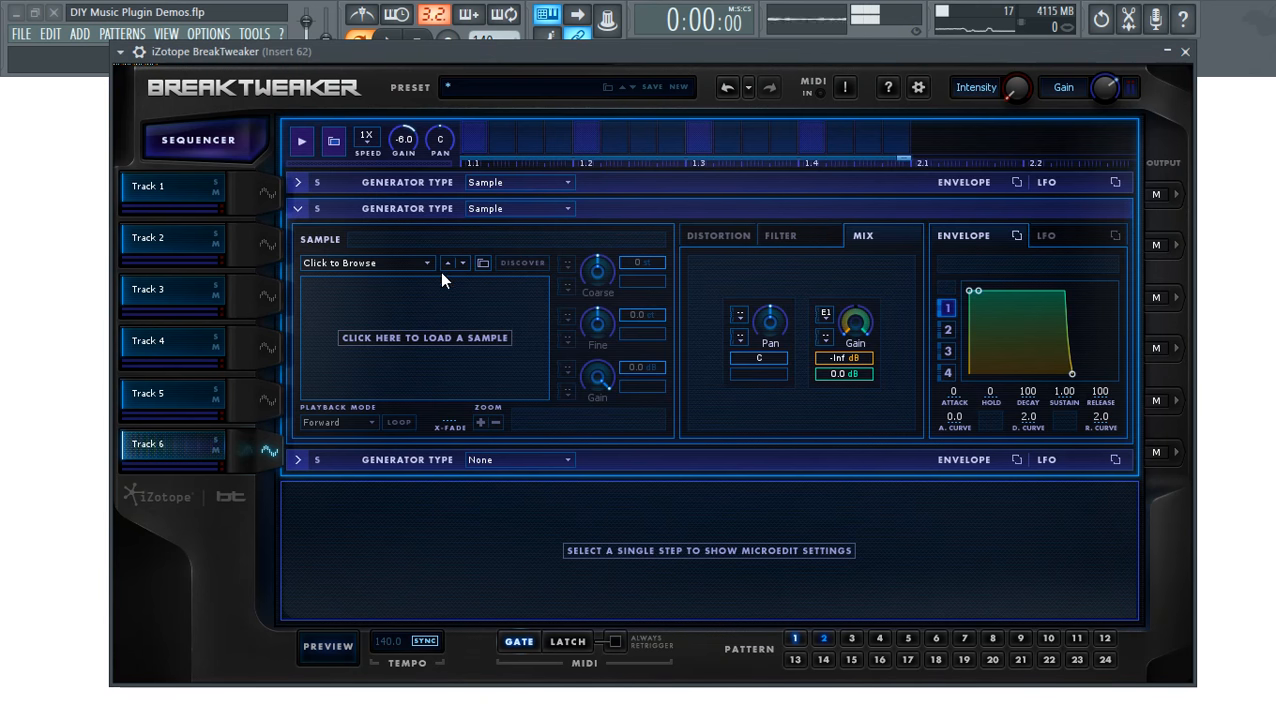
pyautogui.click(396, 264)
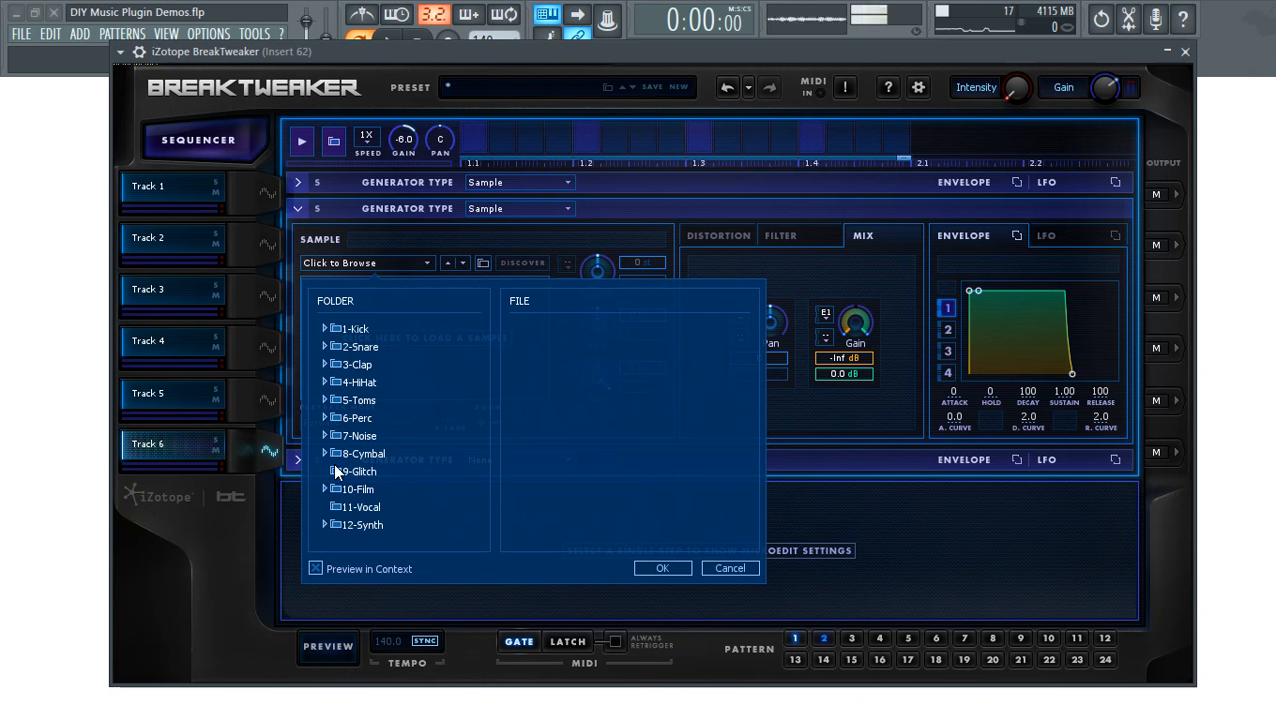
pyautogui.click(323, 436)
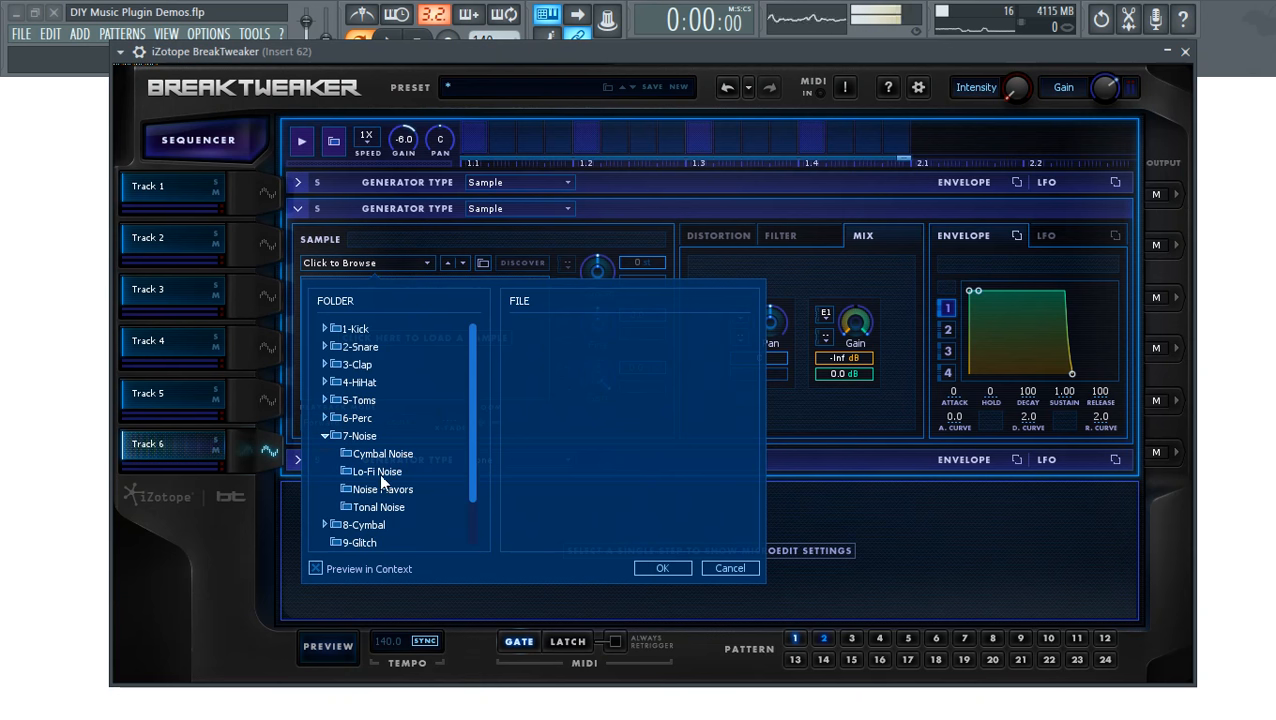
pyautogui.click(375, 472)
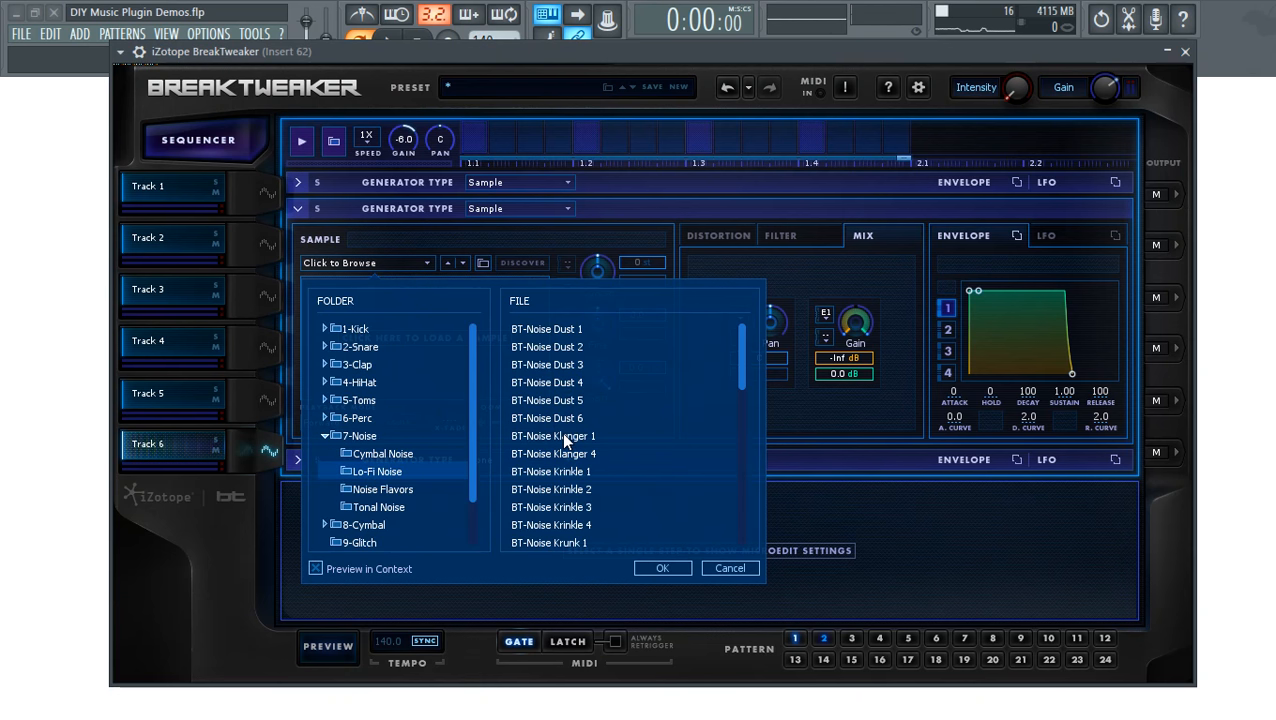
pyautogui.doubleClick(570, 420)
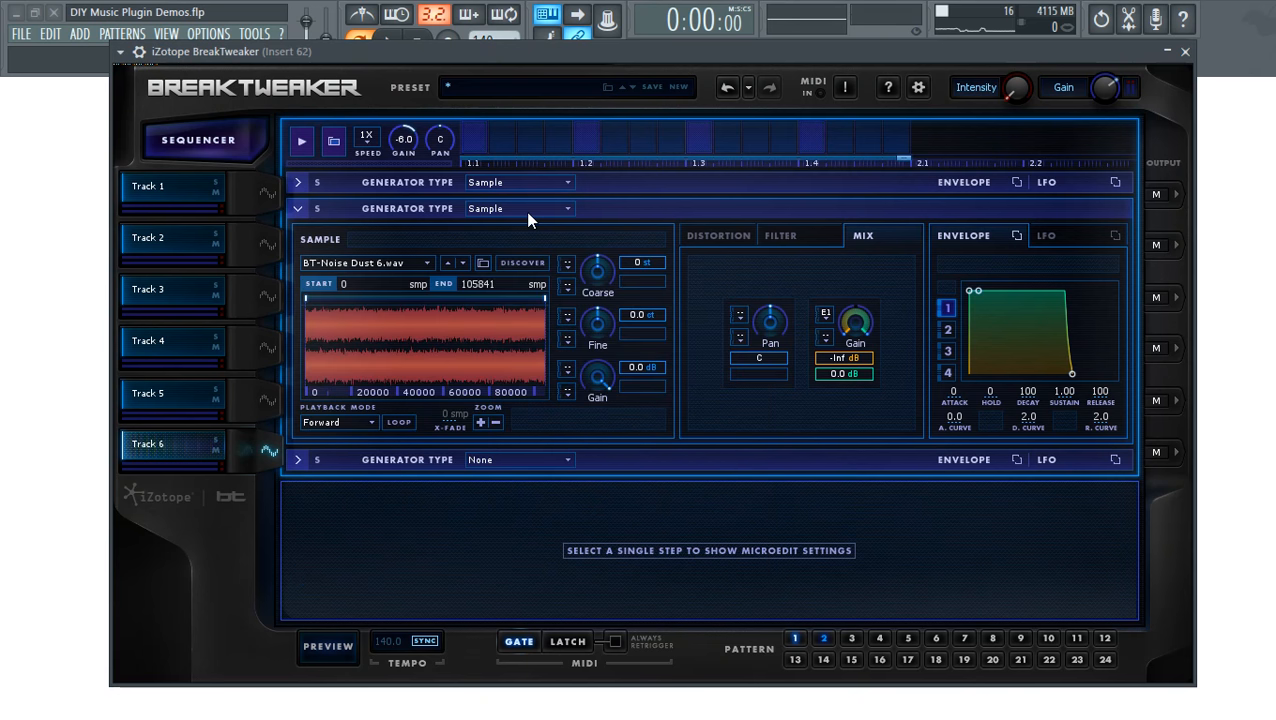
# - Place steps at the start of Track 6's pattern up to around 1.3
pyautogui.click(475, 140)
pyautogui.rightClick(475, 143)
pyautogui.click(466, 142)
pyautogui.click(545, 130)
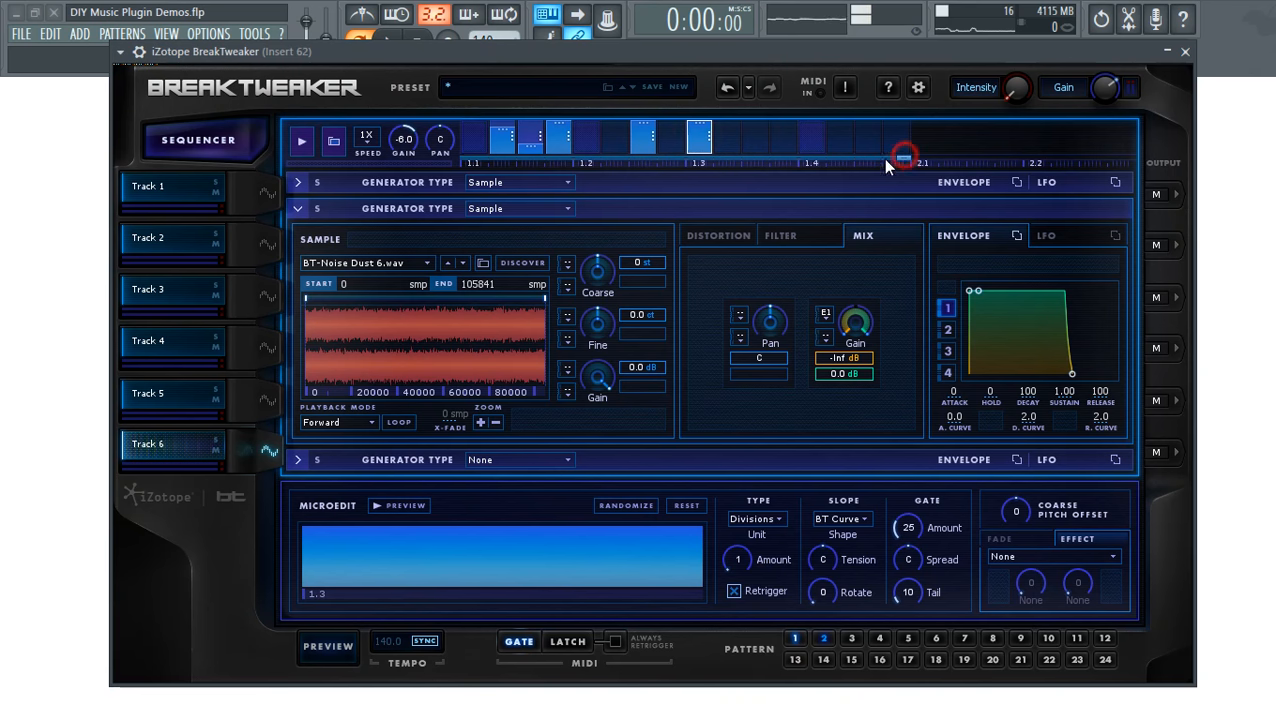
# - Shorten Track 6's loop to end around 1.3 and lengthen Track 4's loop slightly
pyautogui.moveTo(948, 178); pyautogui.dragTo(754, 185)
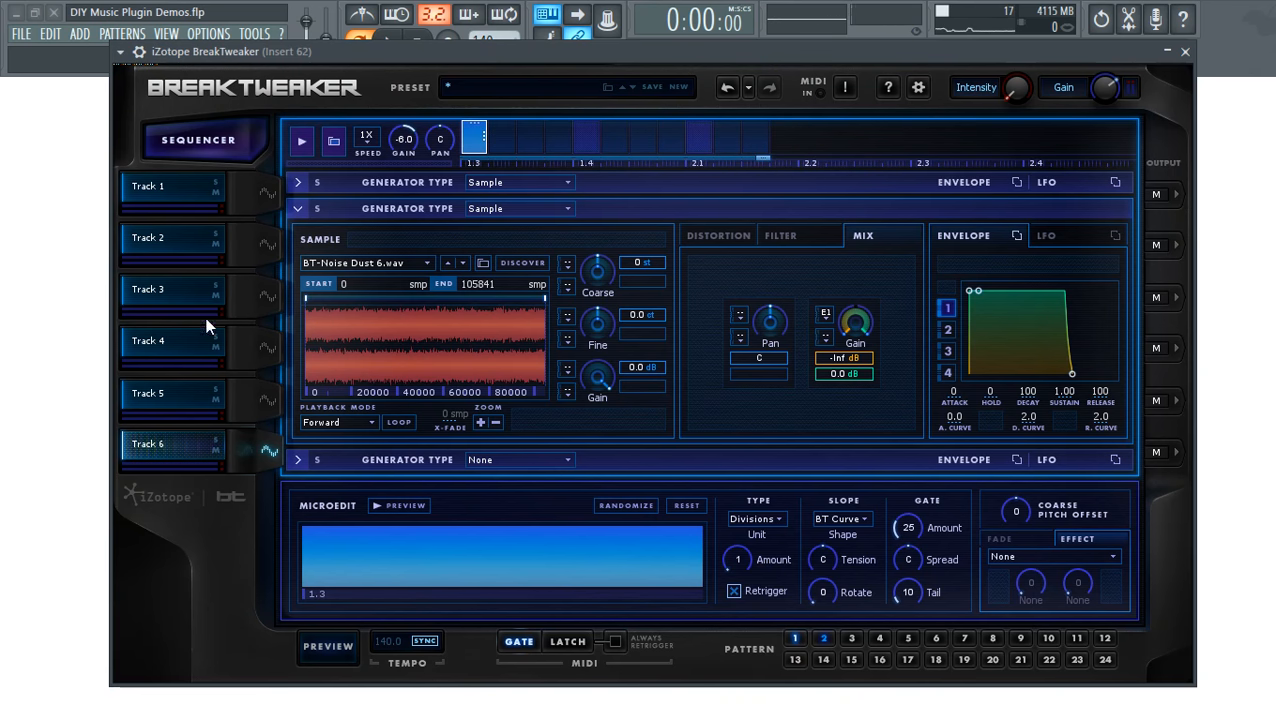
pyautogui.click(267, 453)
pyautogui.moveTo(627, 142); pyautogui.dragTo(496, 128)
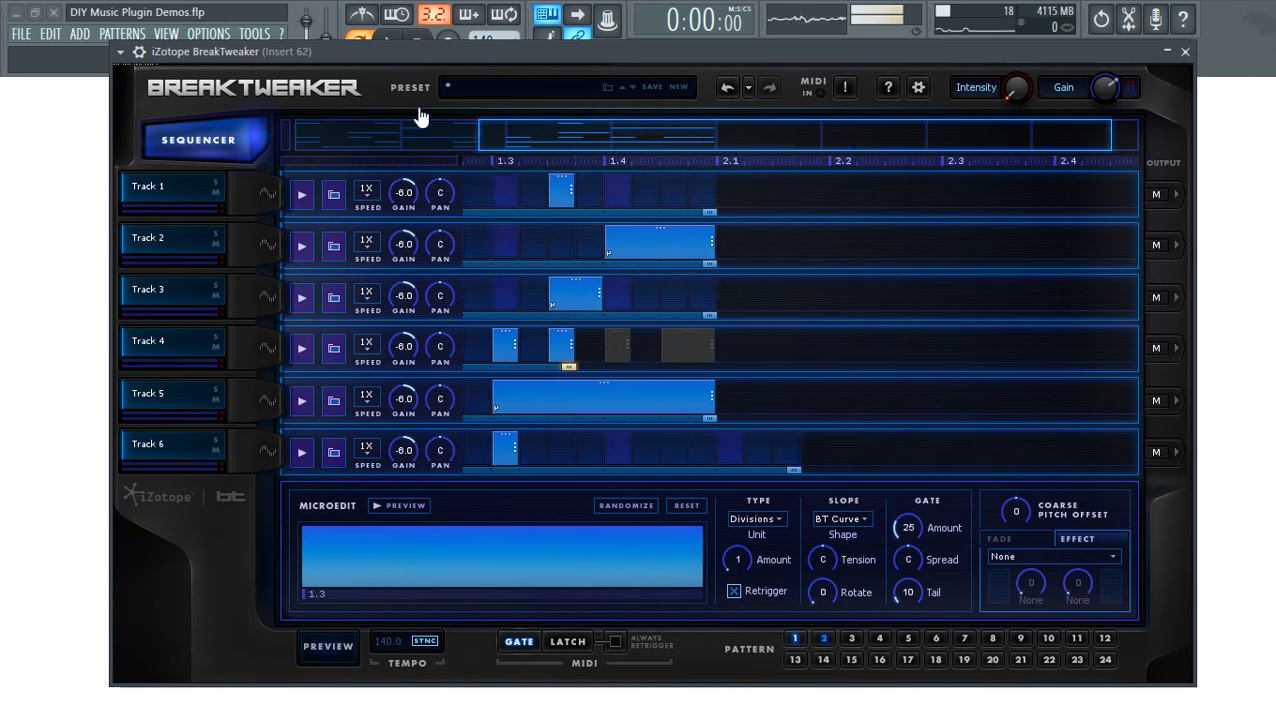
pyautogui.moveTo(990, 467); pyautogui.dragTo(733, 495)
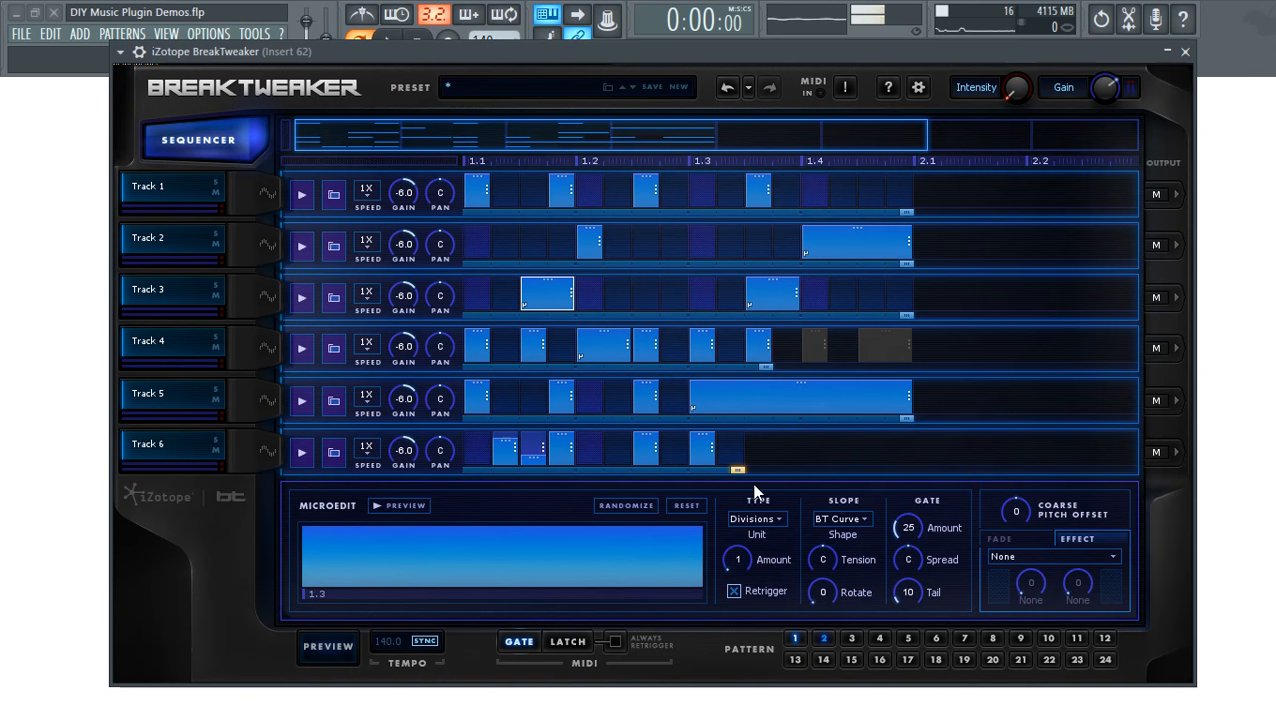
pyautogui.moveTo(765, 366); pyautogui.dragTo(792, 368)
# - Add a Track 1 step just before 2.1 and preview the pattern
pyautogui.click(901, 206)
pyautogui.moveTo(874, 190); pyautogui.dragTo(899, 198)
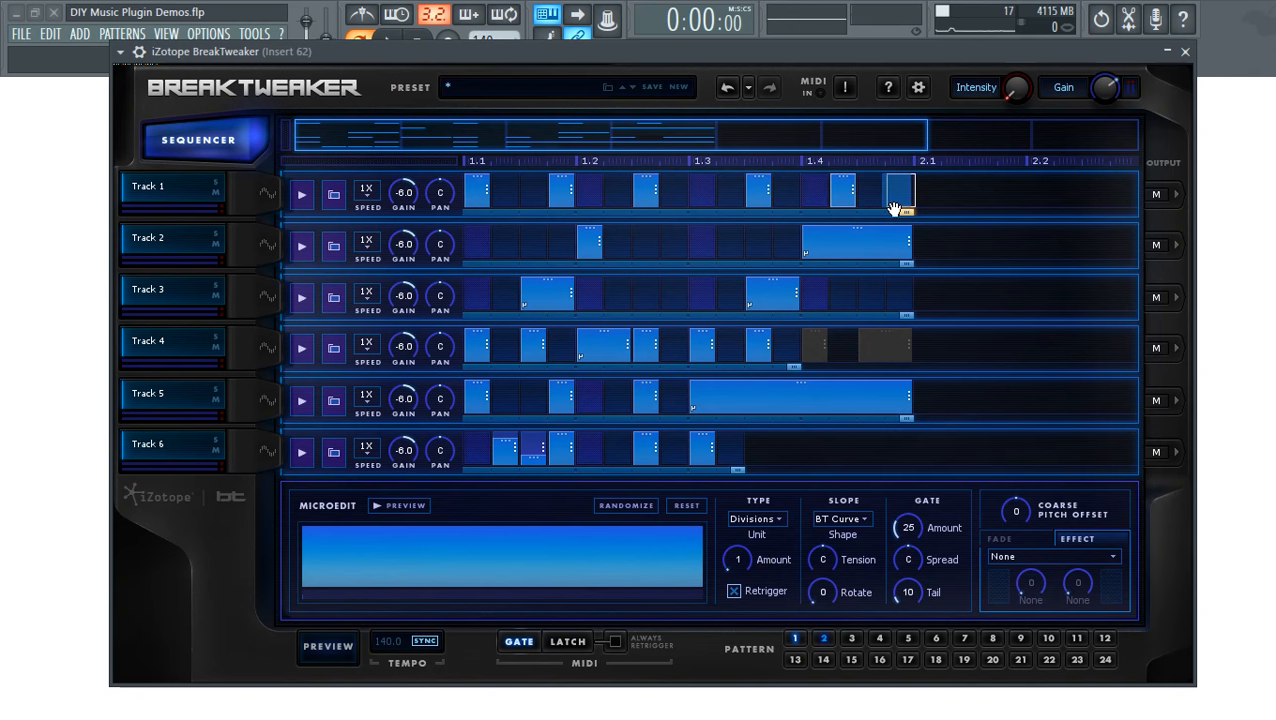
pyautogui.click(338, 648)
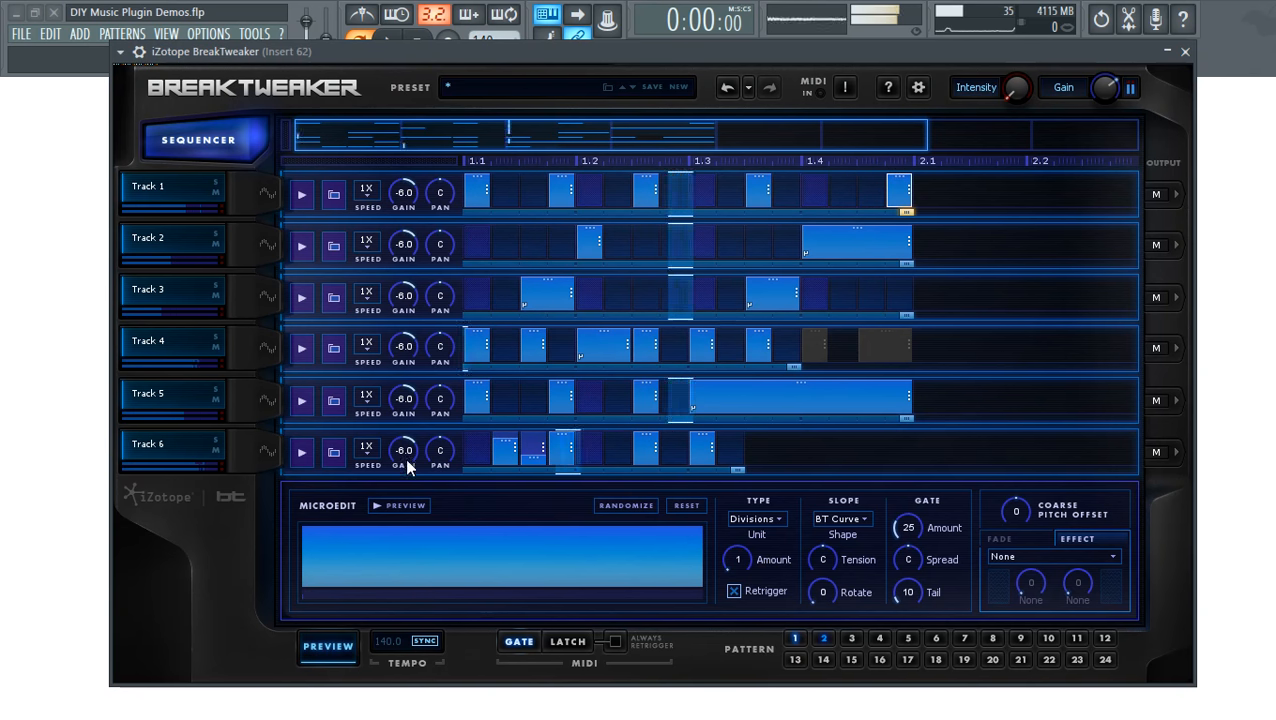
# - Lower Track 6's volume and replace its step at 1.3 with a fresh step
pyautogui.moveTo(405, 458)
pyautogui.mouseDown()
pyautogui.moveTo(414, 475)
pyautogui.moveTo(412, 464)
pyautogui.mouseUp()
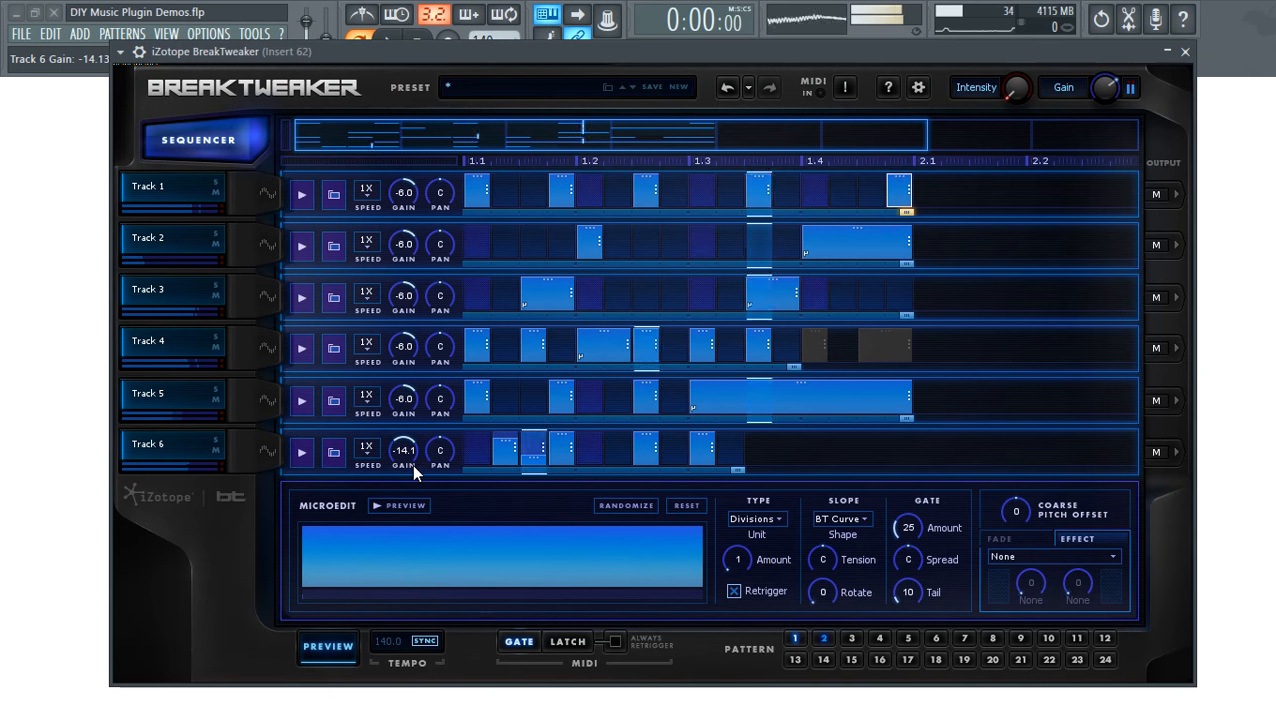
pyautogui.moveTo(713, 449); pyautogui.dragTo(728, 448)
pyautogui.scroll(18, 744, 553)
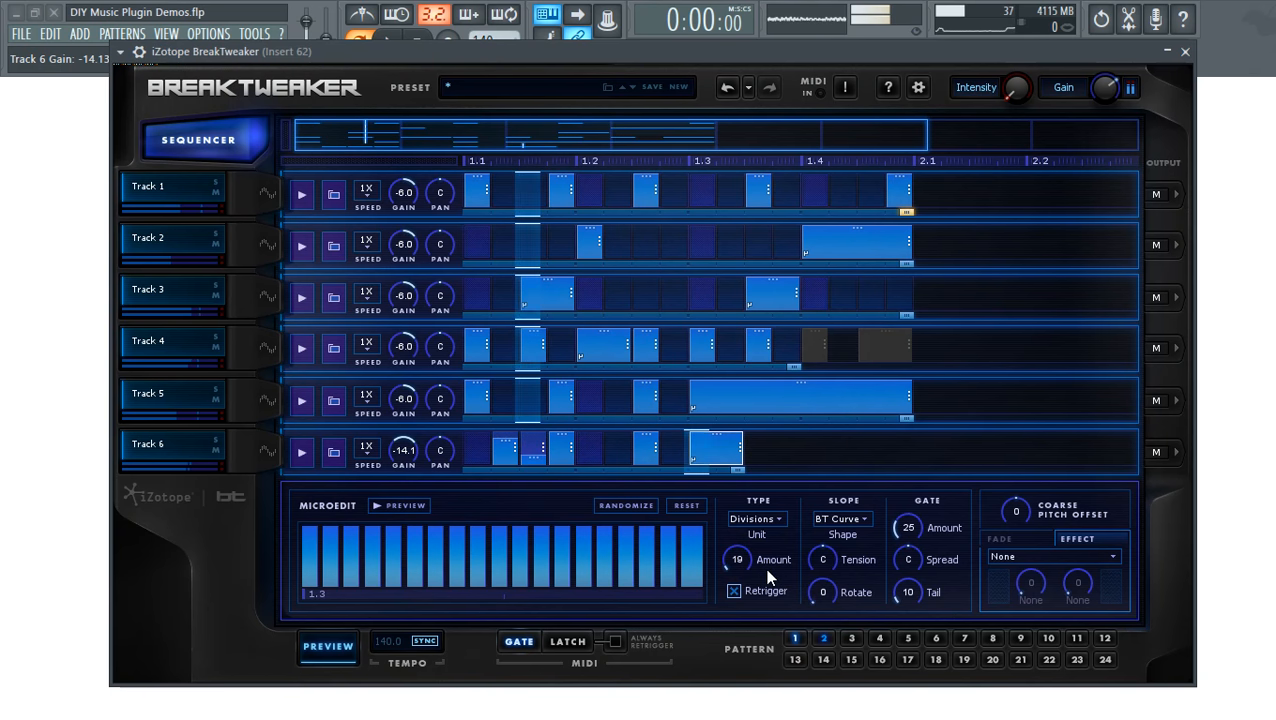
pyautogui.click(343, 648)
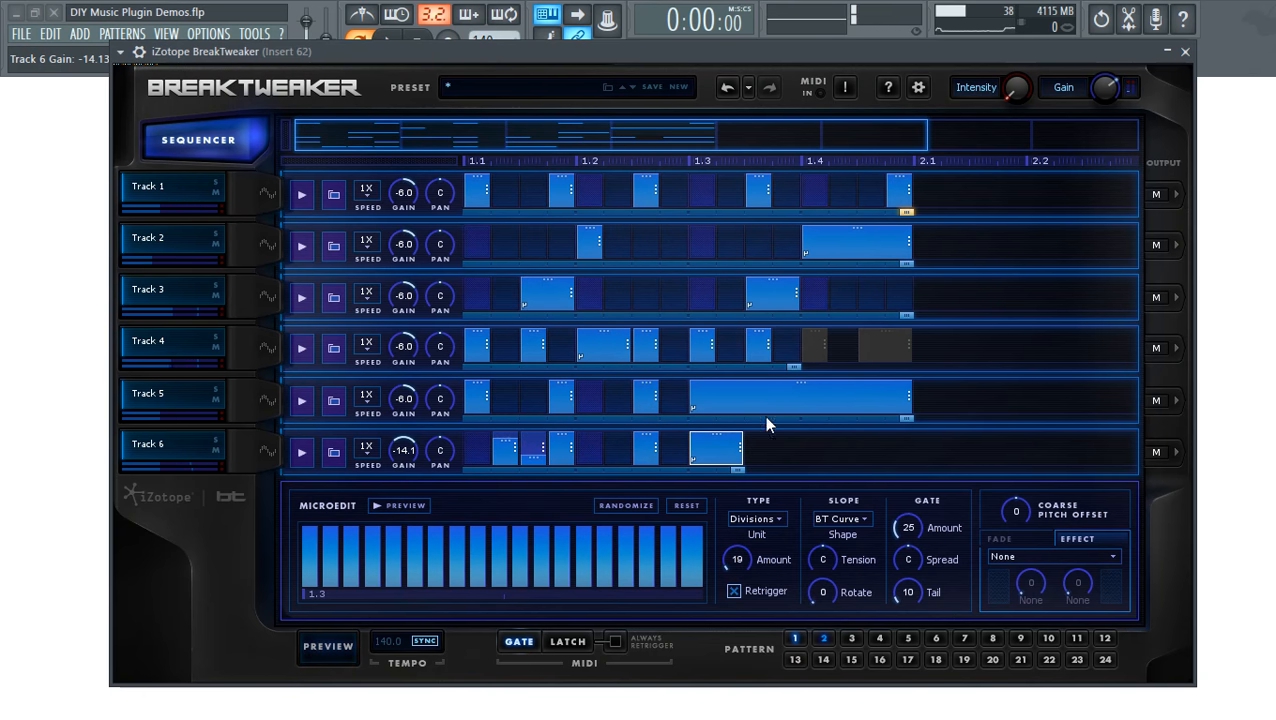
pyautogui.rightClick(720, 448)
pyautogui.click(699, 457)
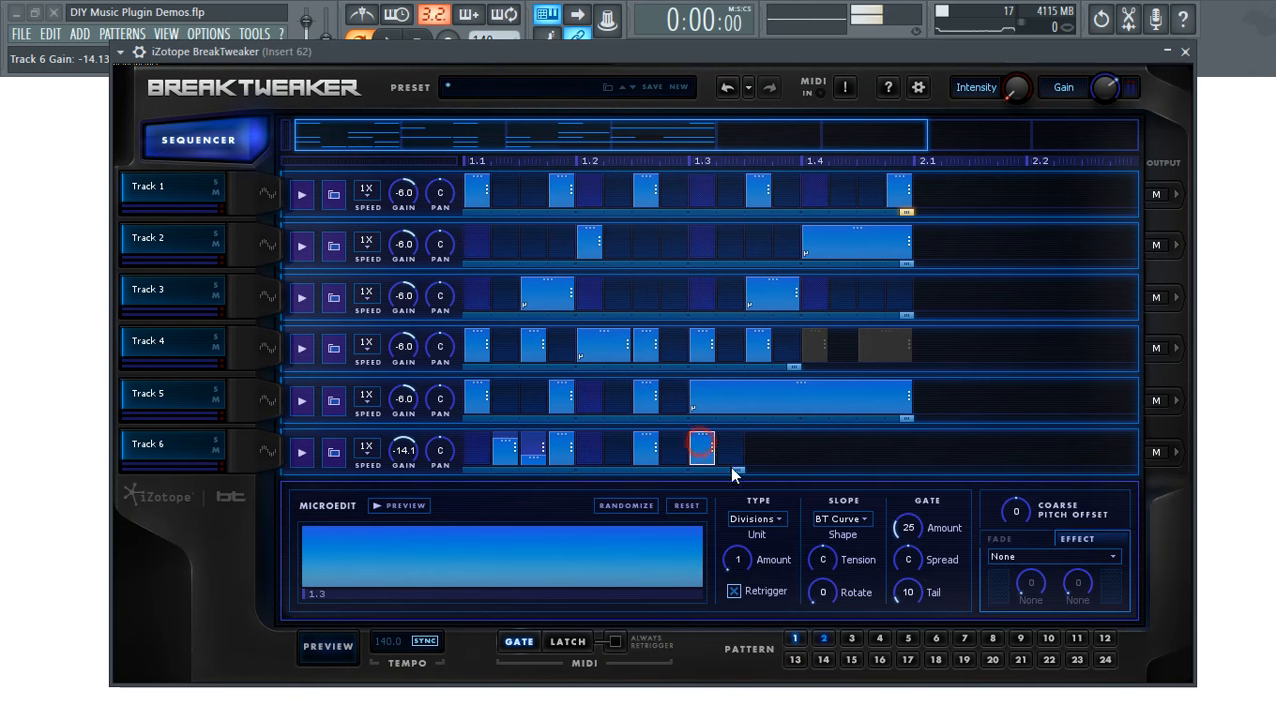
# - Give the new step a Pitch microedit, trying D 2 before settling on C 3
pyautogui.click(759, 519)
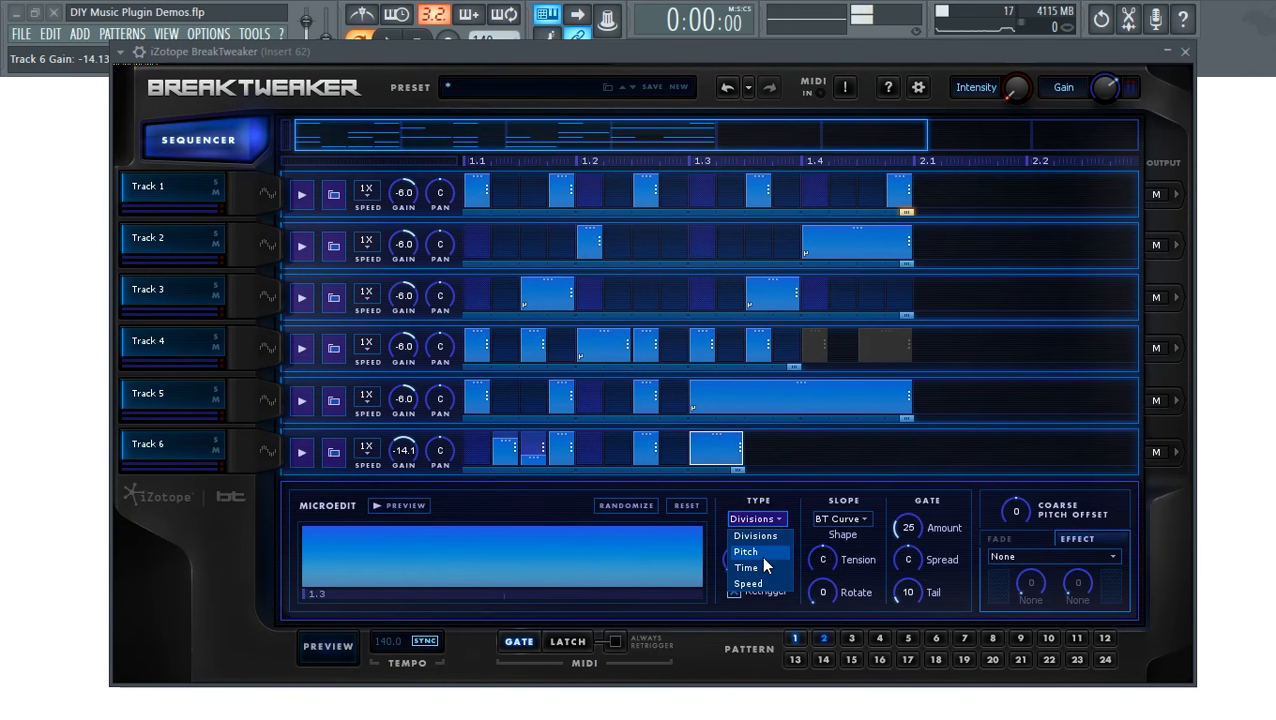
pyautogui.click(764, 553)
pyautogui.moveTo(743, 555); pyautogui.dragTo(749, 530)
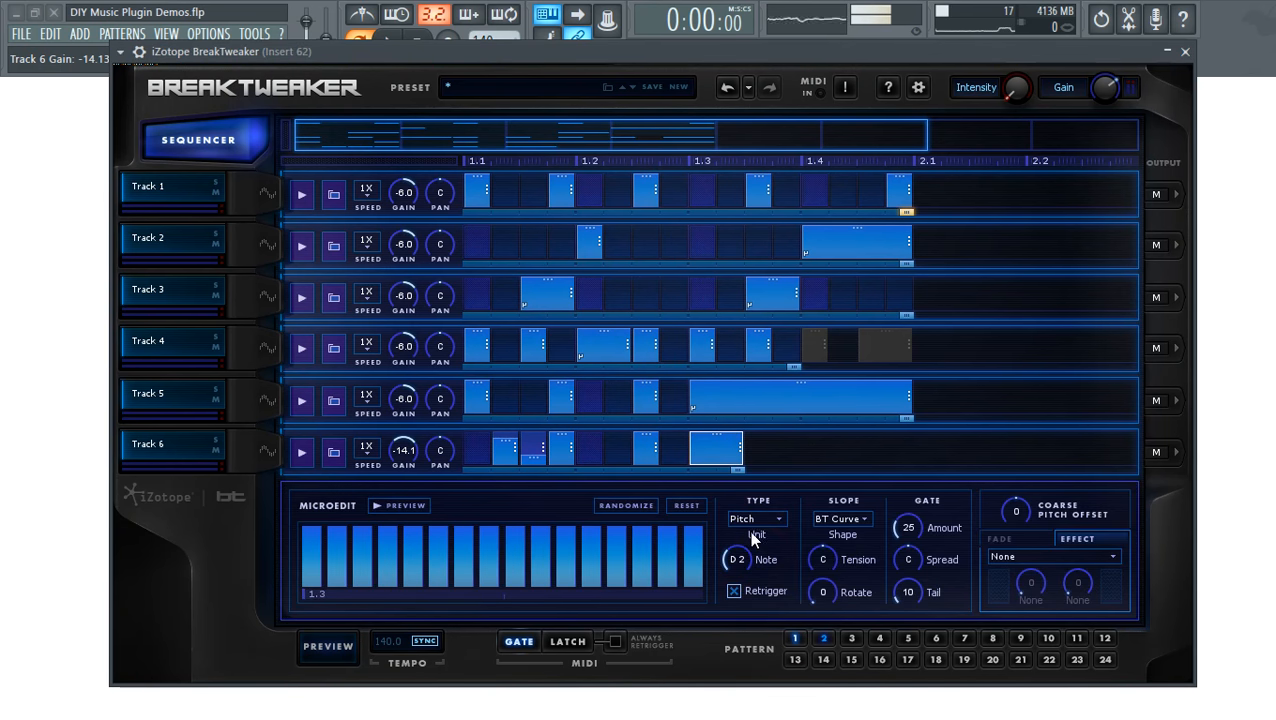
pyautogui.click(413, 504)
pyautogui.moveTo(743, 543); pyautogui.dragTo(466, 519)
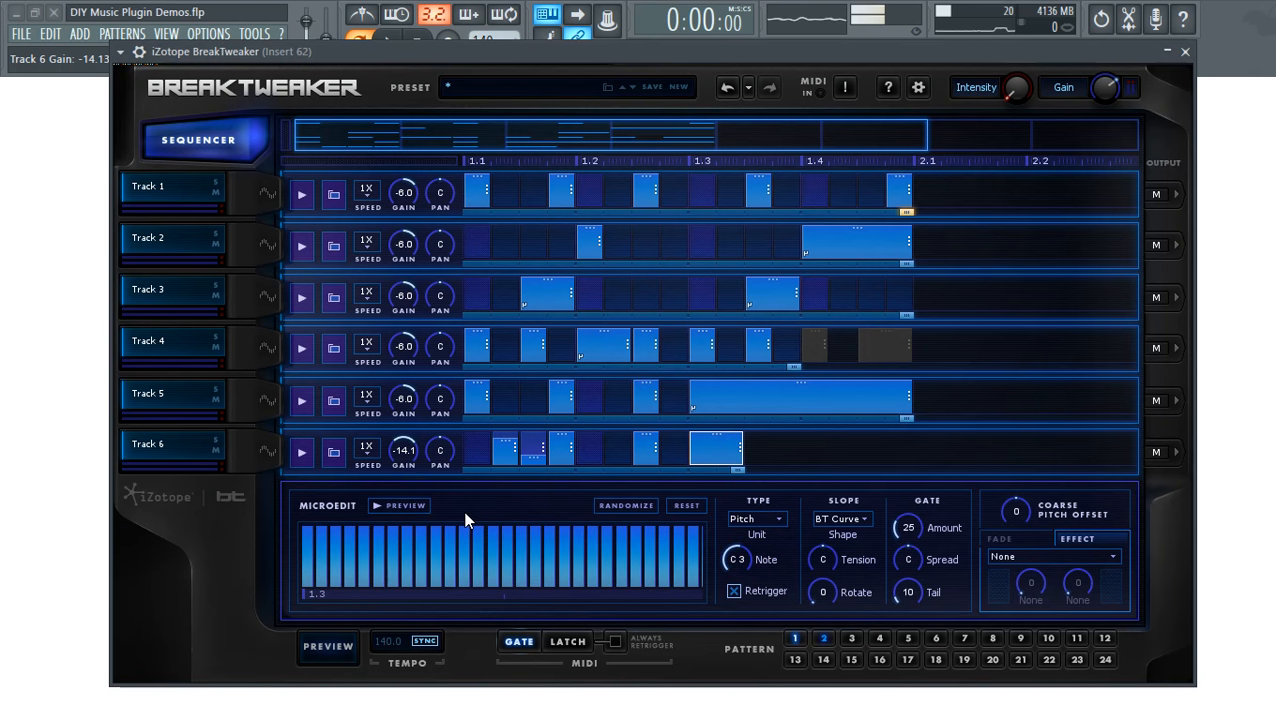
# - Audition the pattern, stop it, and move the plugin window down
pyautogui.click(330, 648)
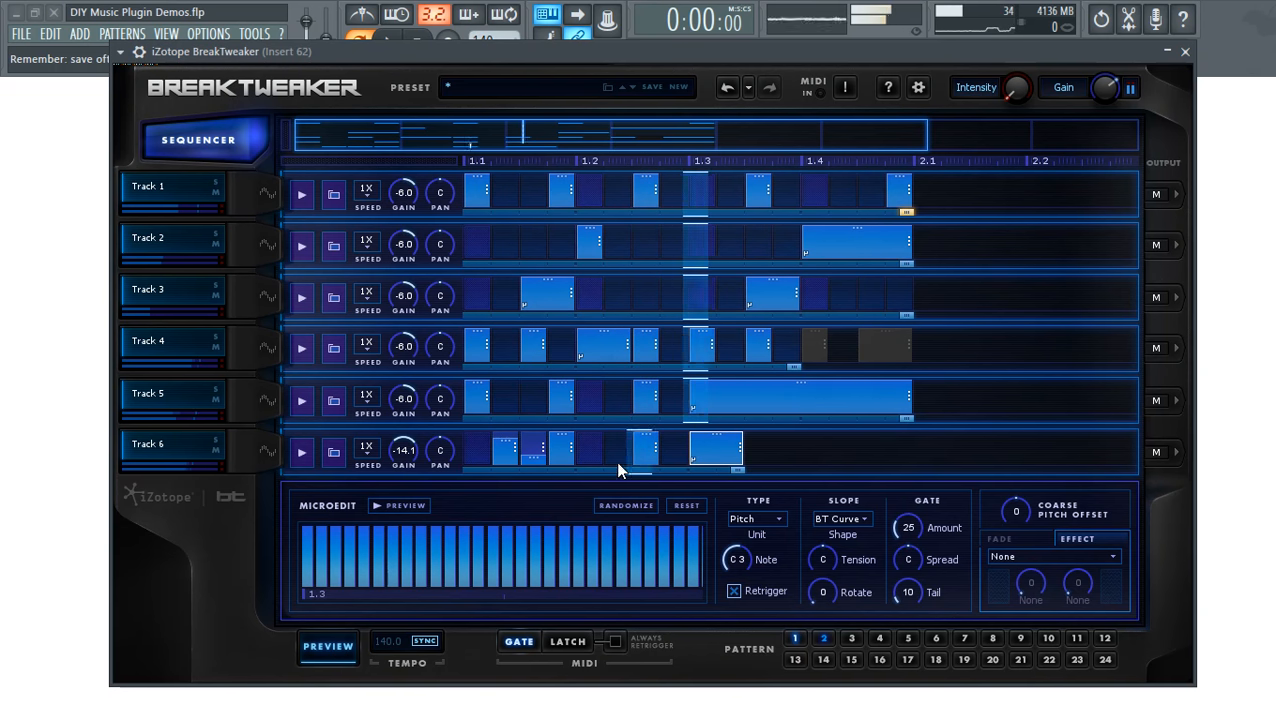
pyautogui.click(319, 647)
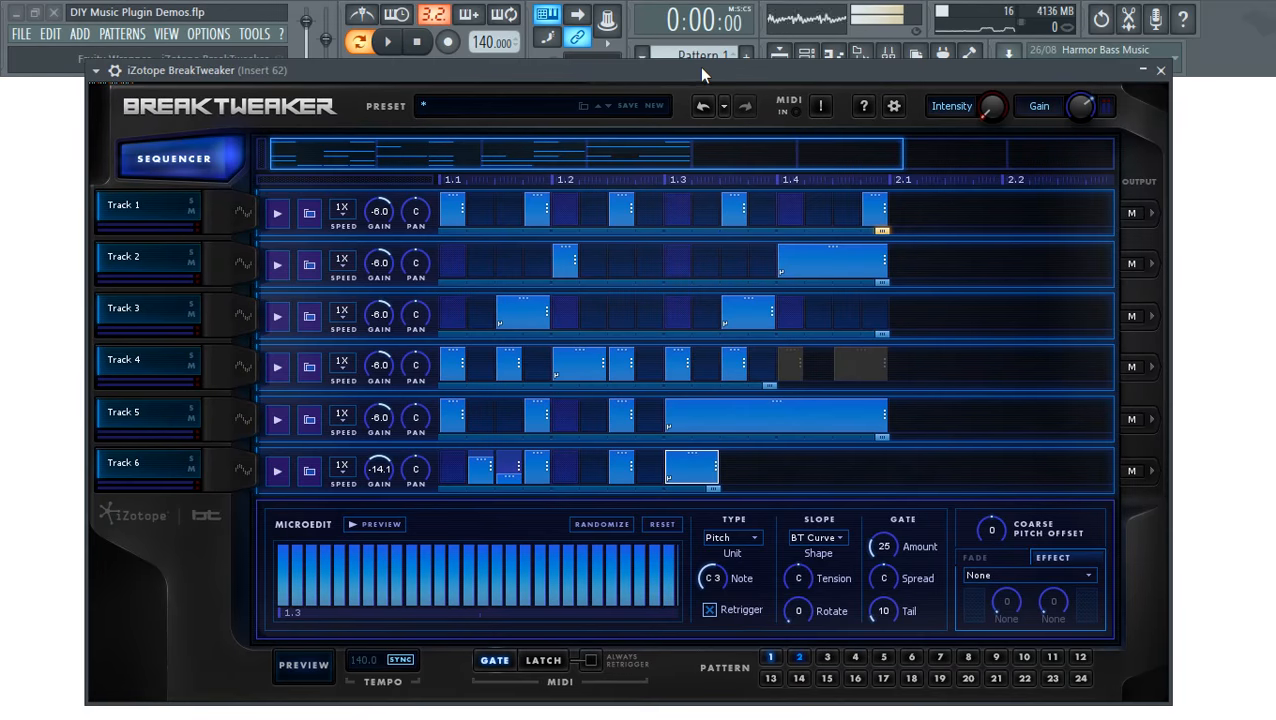
pyautogui.moveTo(745, 60); pyautogui.dragTo(723, 20)
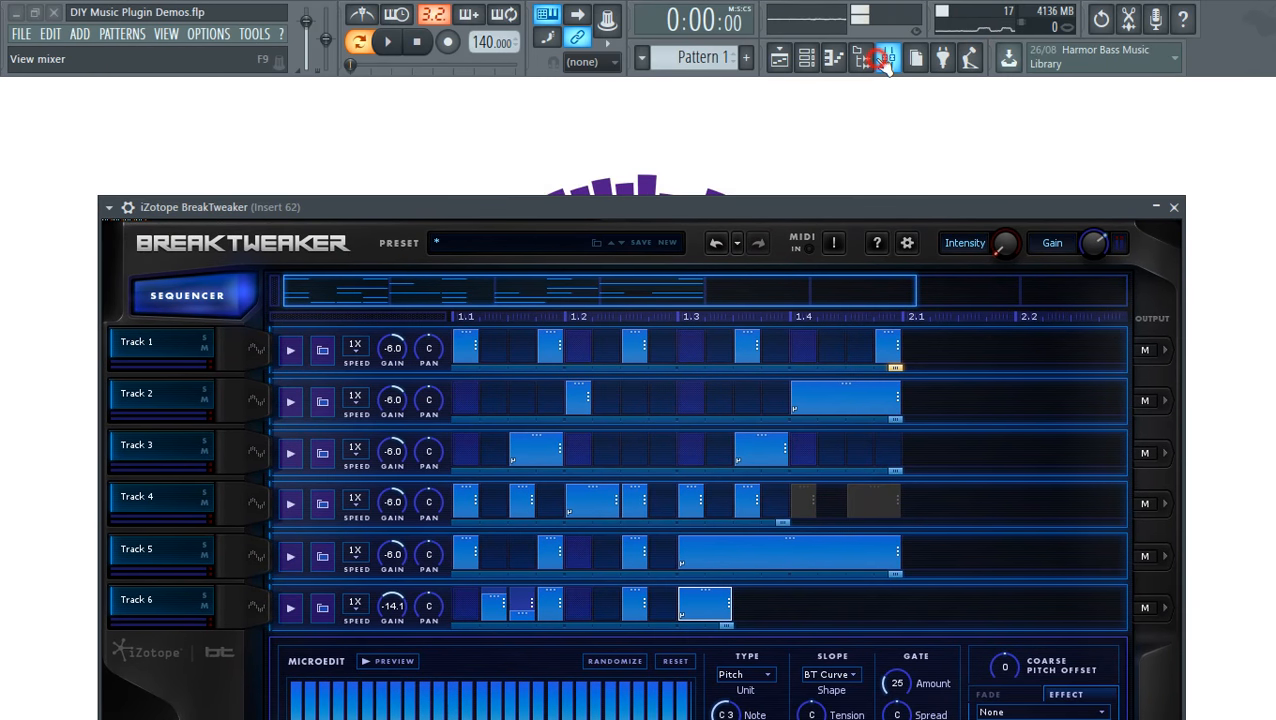
# - In the mixer, load Fruity Delay 2 into slot 4 of Insert 62
pyautogui.click(887, 57)
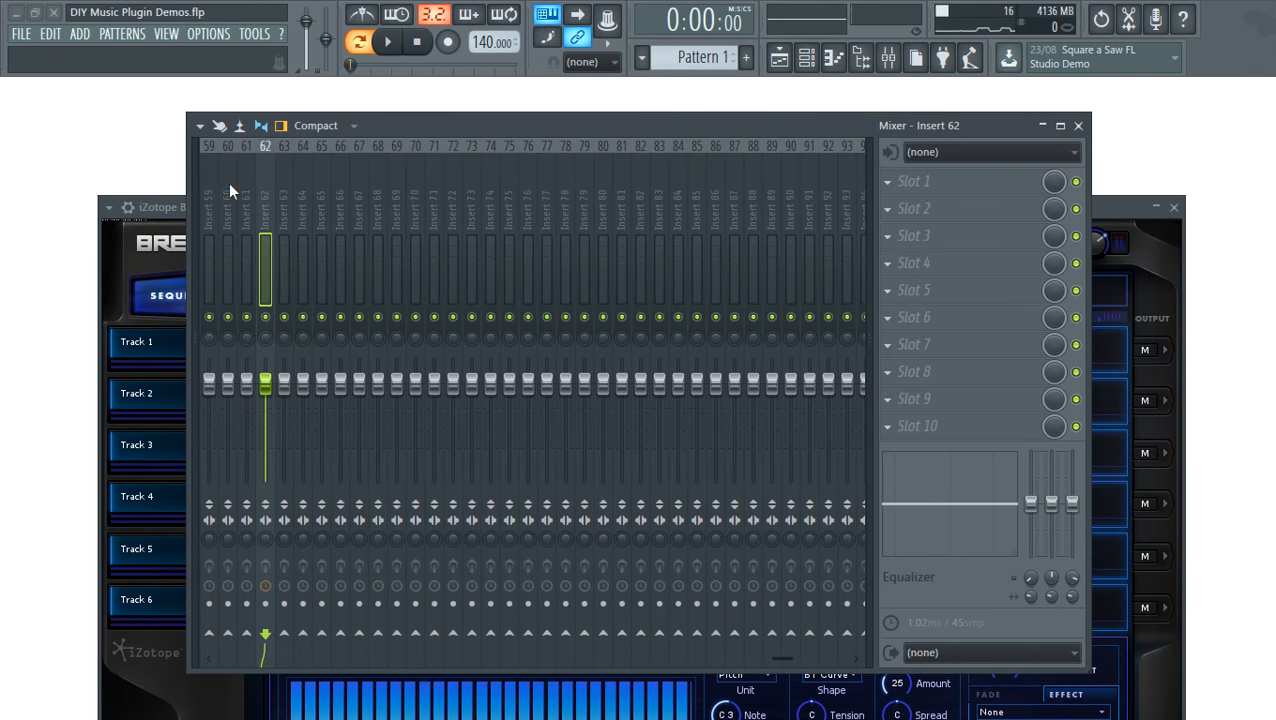
pyautogui.press('space')
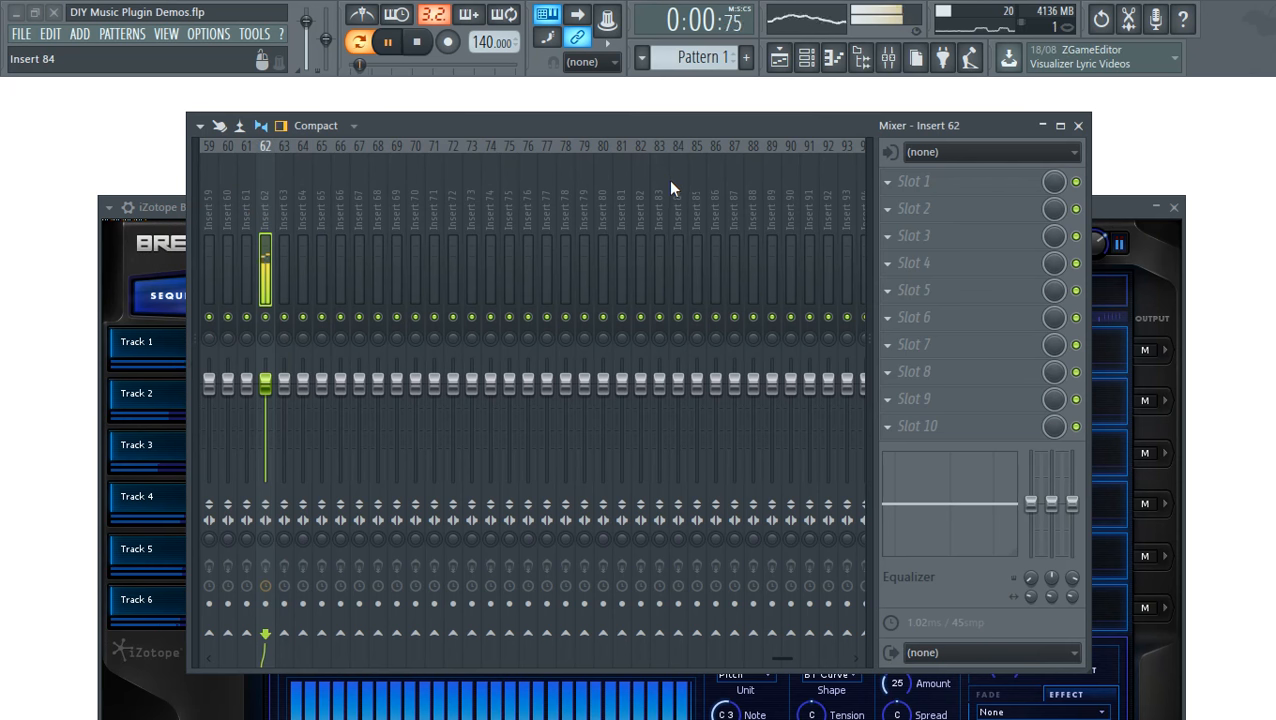
pyautogui.press('space')
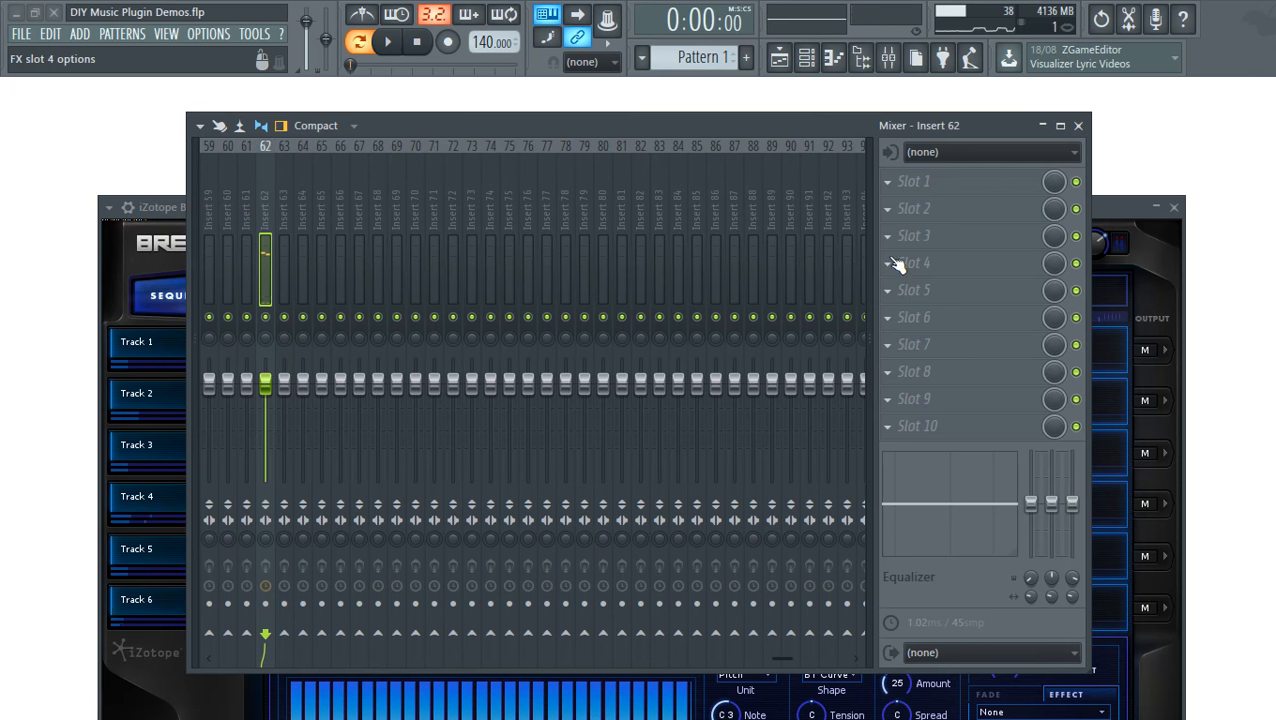
pyautogui.click(889, 263)
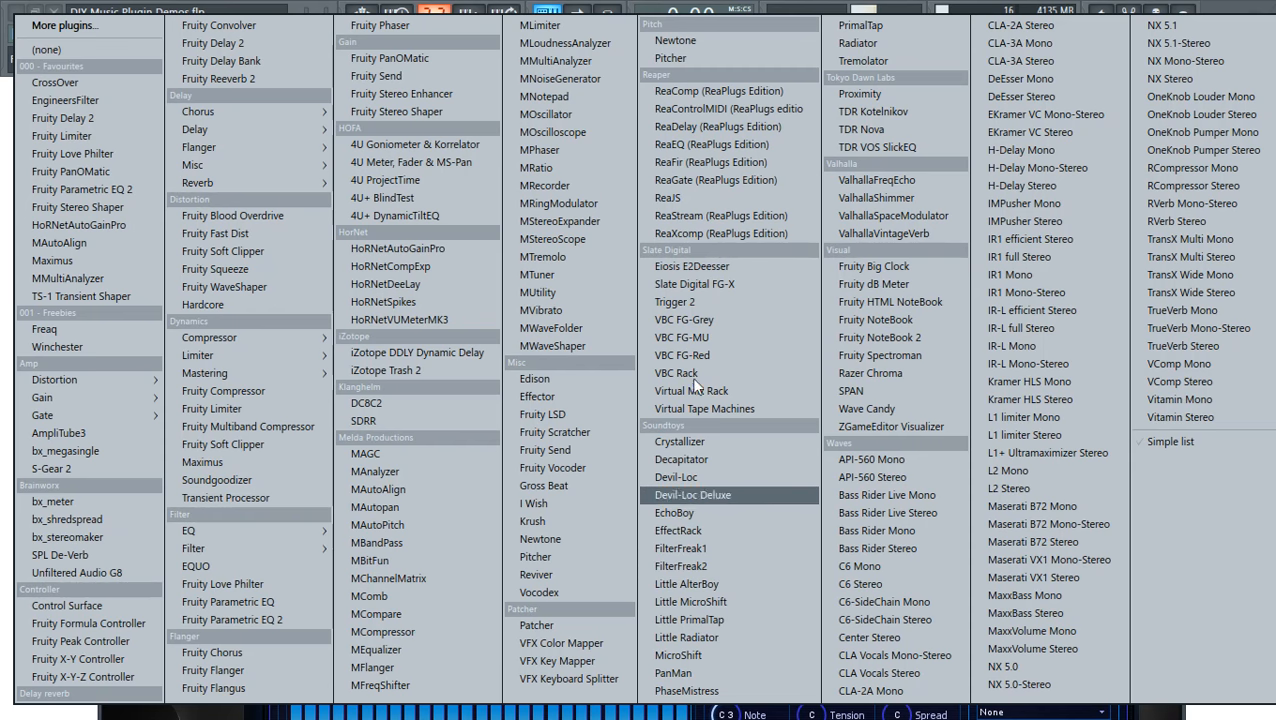
pyautogui.click(62, 118)
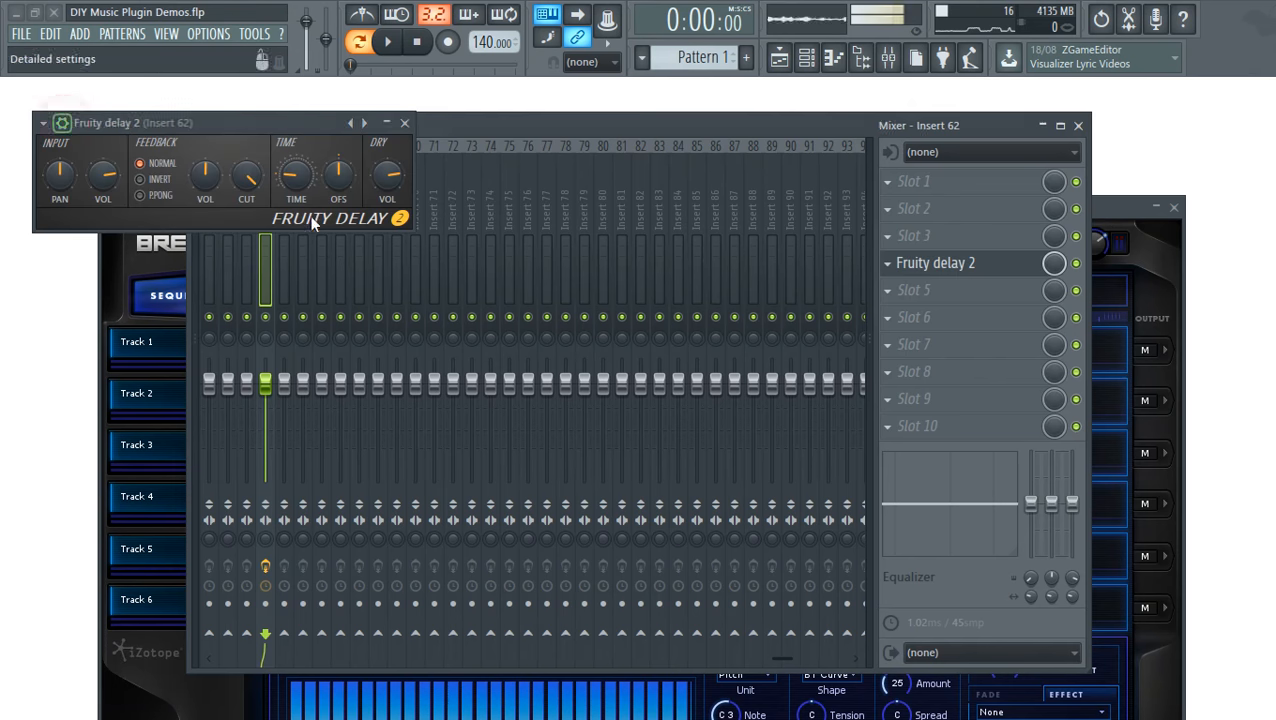
pyautogui.click(225, 38)
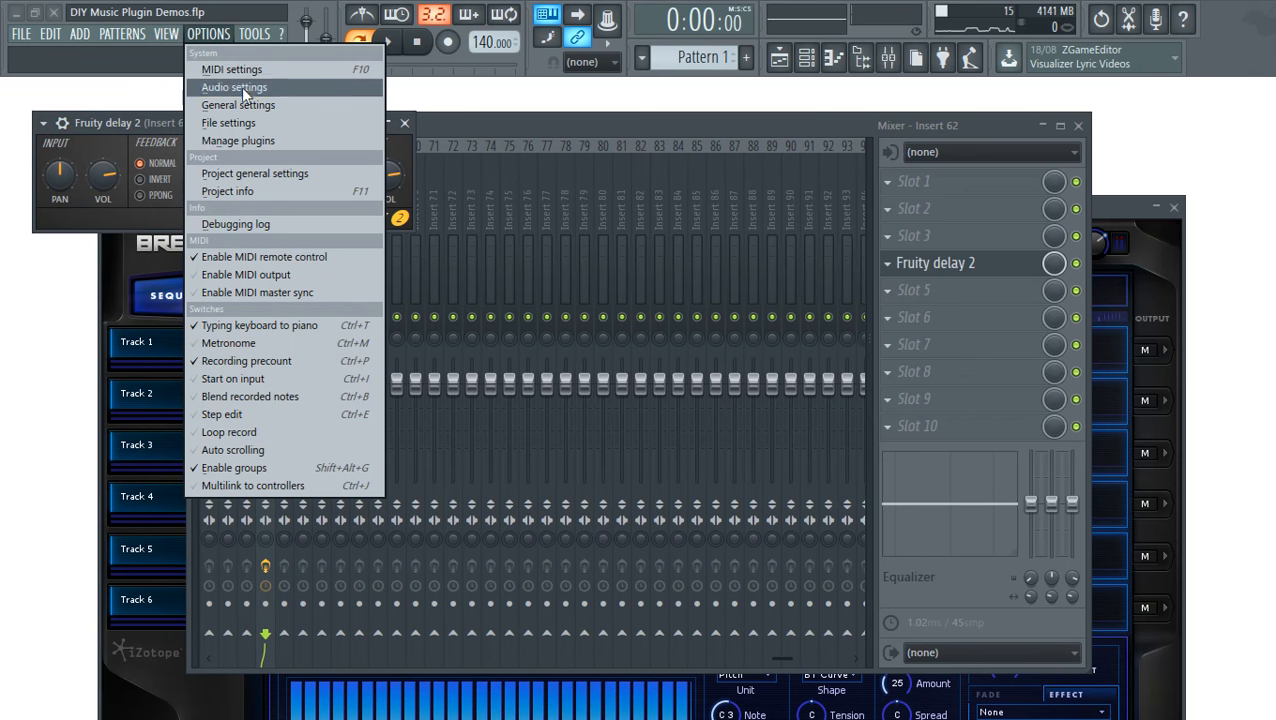
# - Check the ASIO buffer size in Audio settings, keeping it at 256
pyautogui.click(244, 84)
pyautogui.click(449, 258)
pyautogui.click(720, 303)
pyautogui.click(737, 343)
pyautogui.click(905, 204)
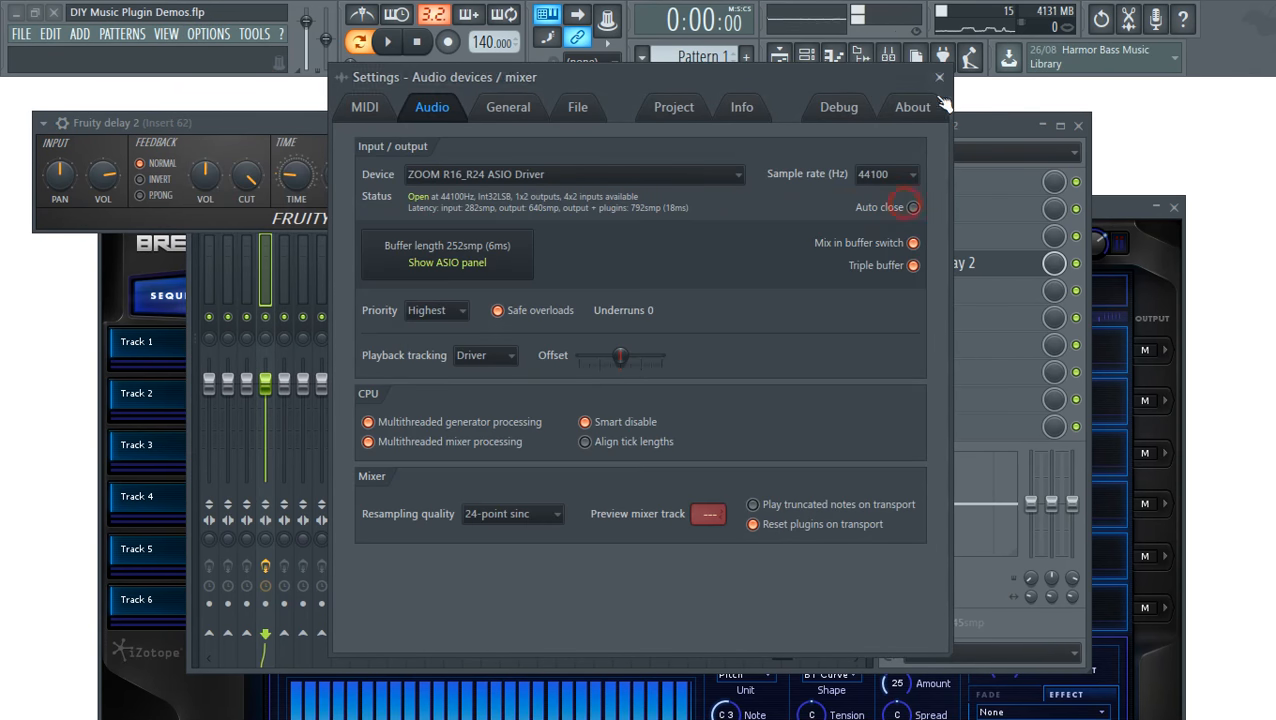
pyautogui.click(939, 77)
# - Switch Fruity Delay 2's feedback to ping-pong while playing, then close its window
pyautogui.moveTo(268, 120); pyautogui.dragTo(575, 277)
pyautogui.press('space')
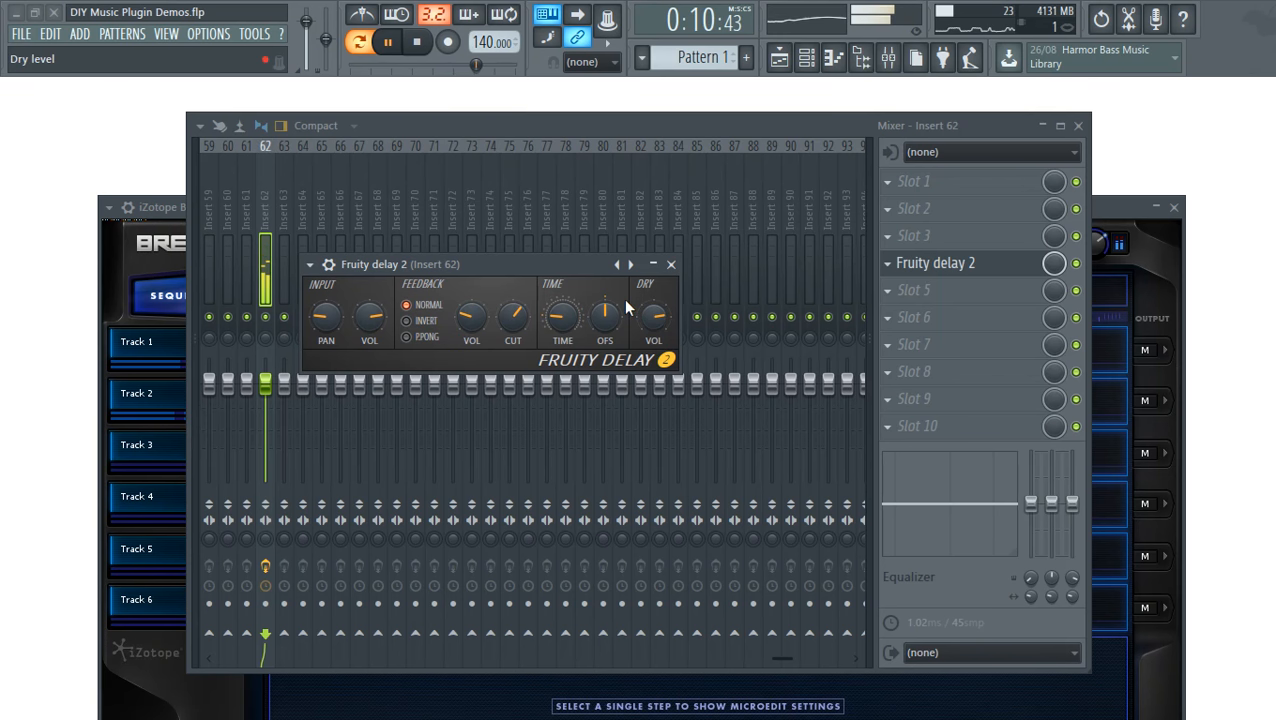
pyautogui.click(424, 340)
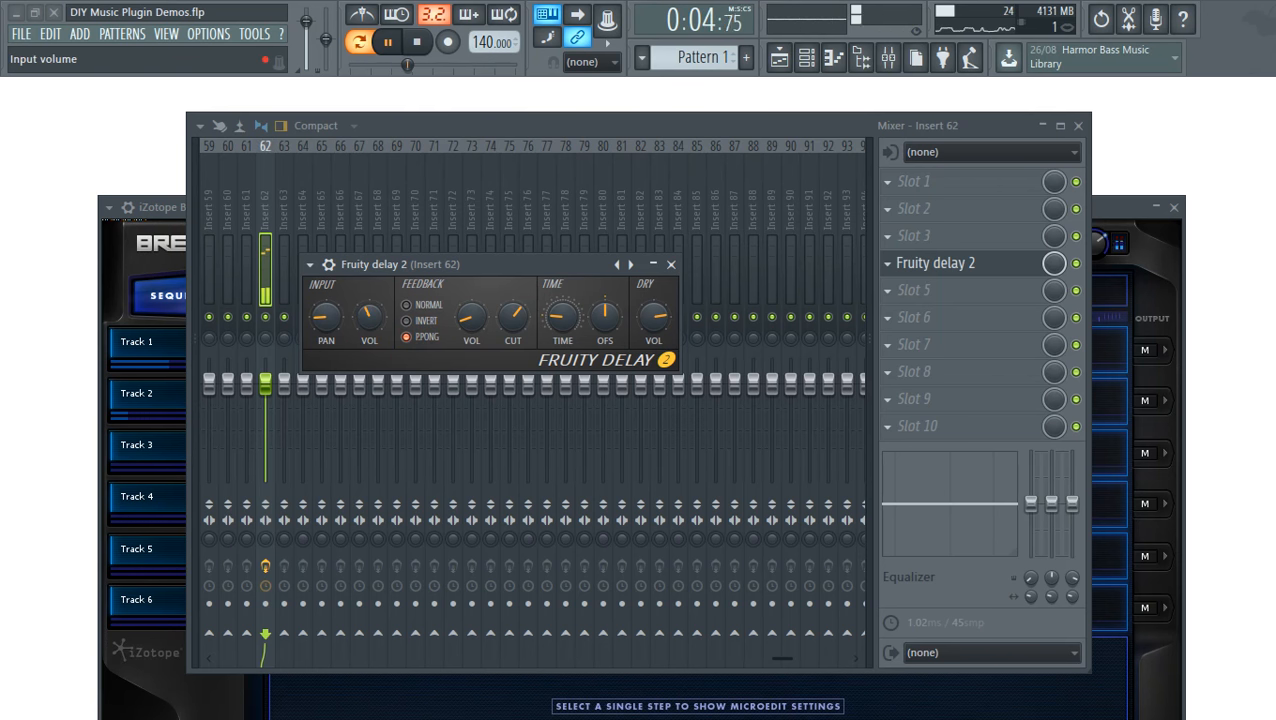
pyautogui.click(671, 264)
pyautogui.moveTo(782, 119); pyautogui.dragTo(838, 115)
# - Auto-map BreakTweaker's outputs to consecutive mixer tracks in the wrapper's Processing settings
pyautogui.press('space')
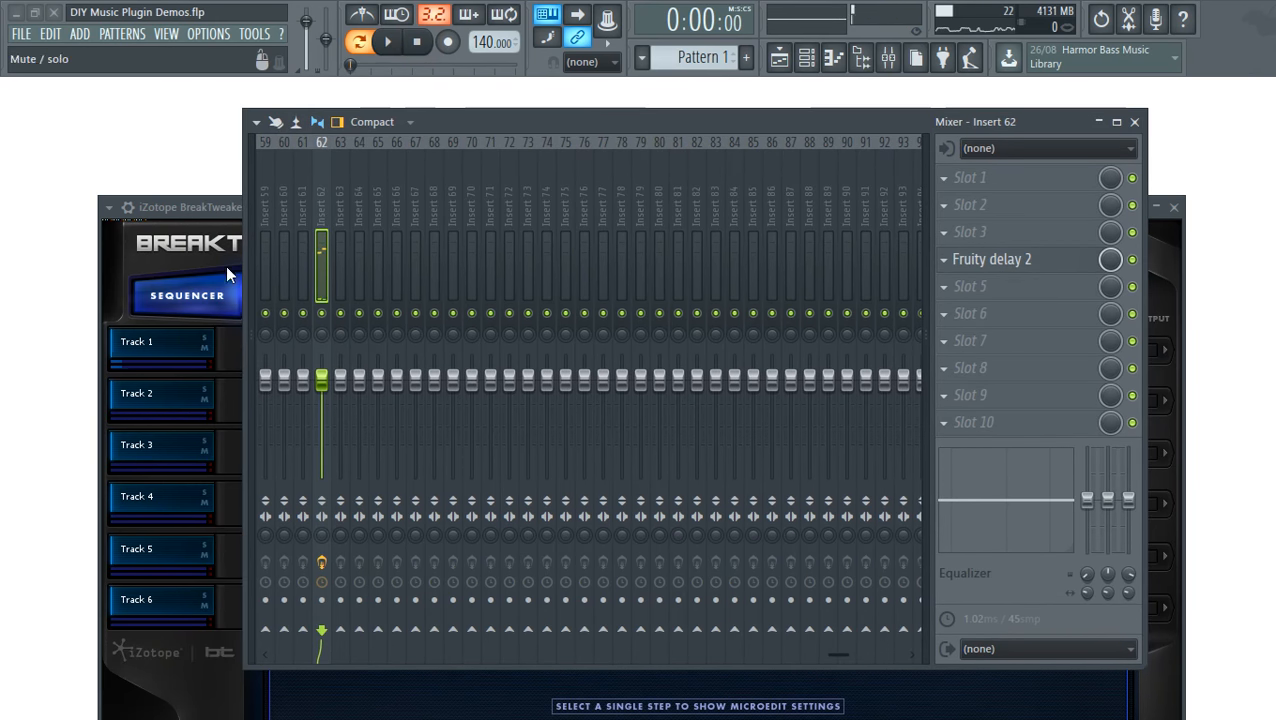
pyautogui.click(163, 250)
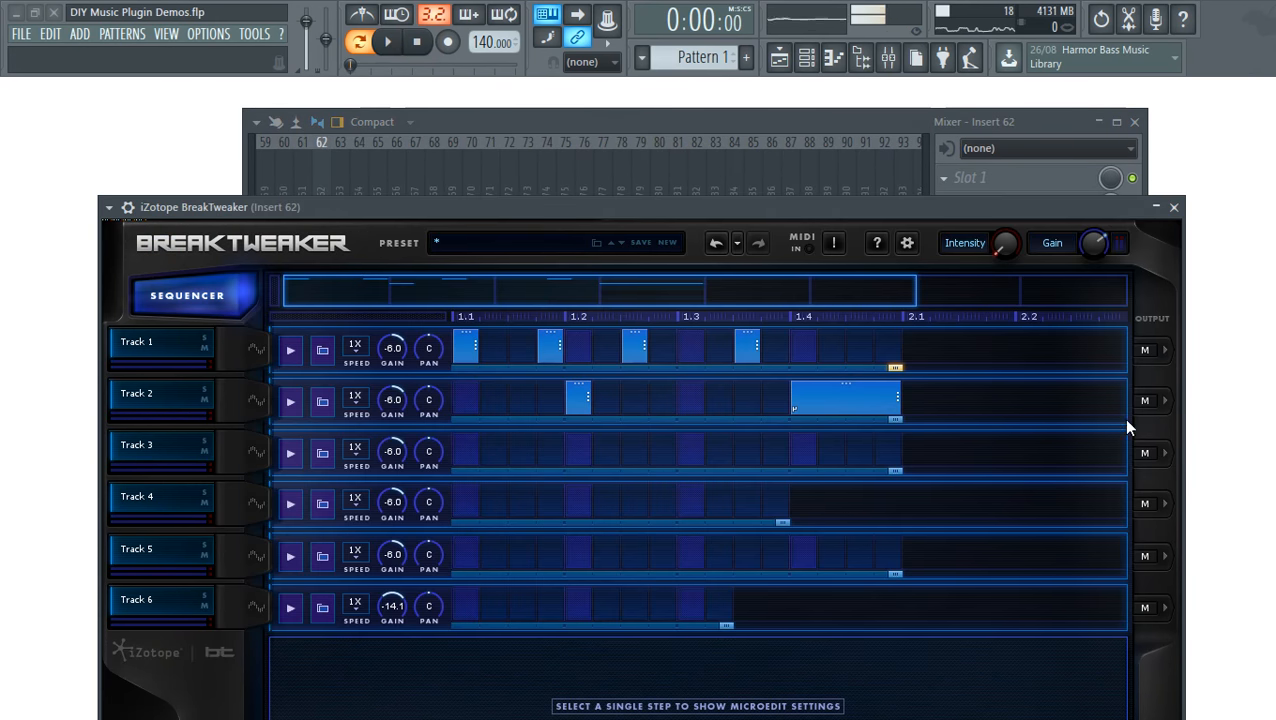
pyautogui.click(1150, 401)
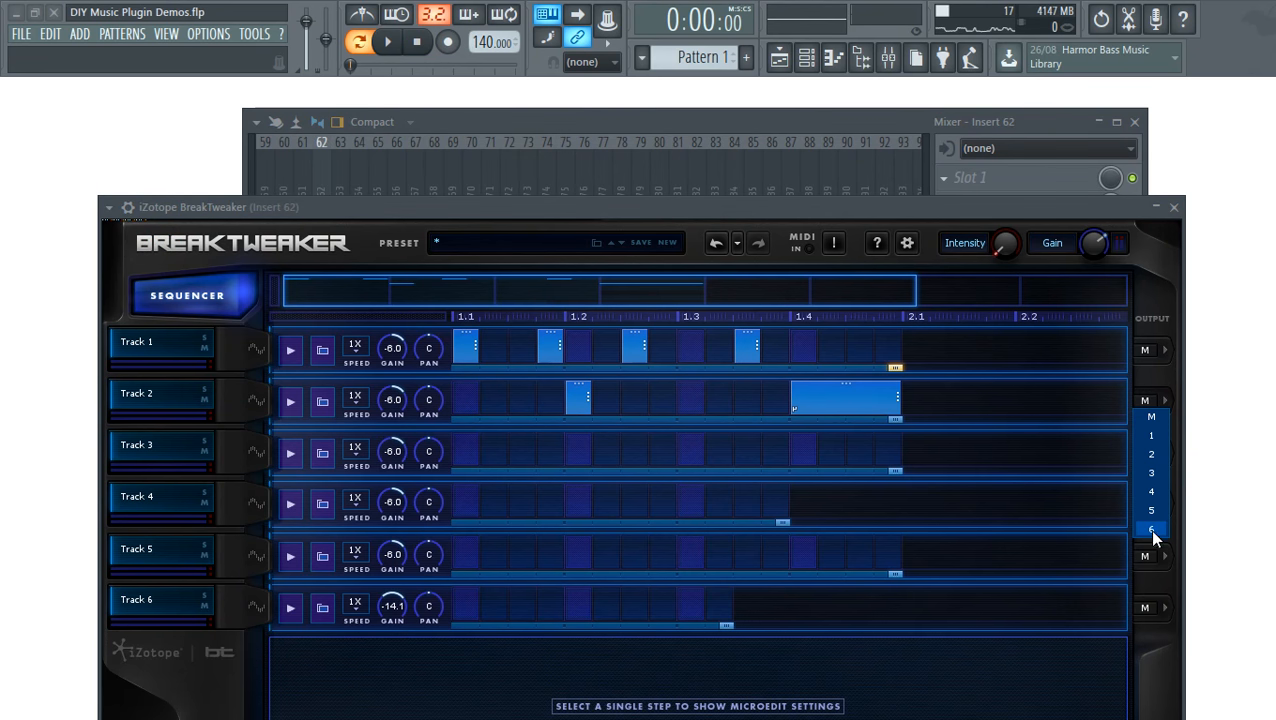
pyautogui.click(1152, 415)
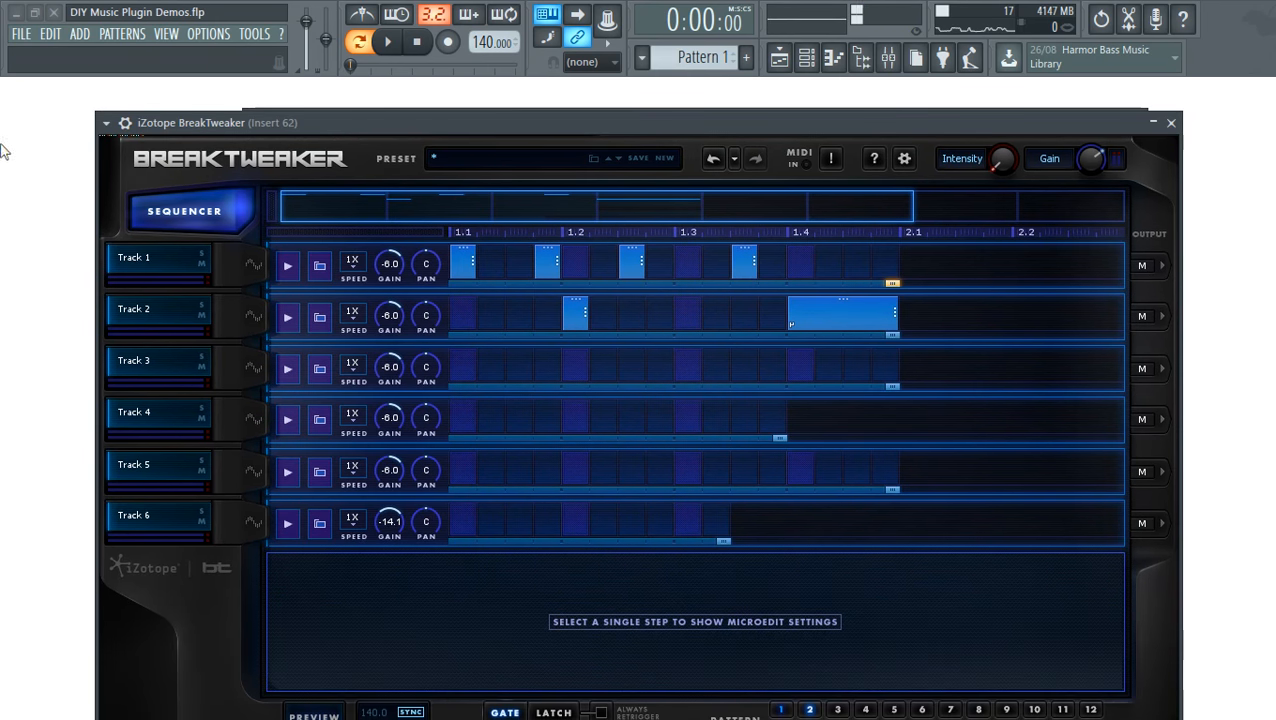
pyautogui.click(127, 124)
pyautogui.click(207, 157)
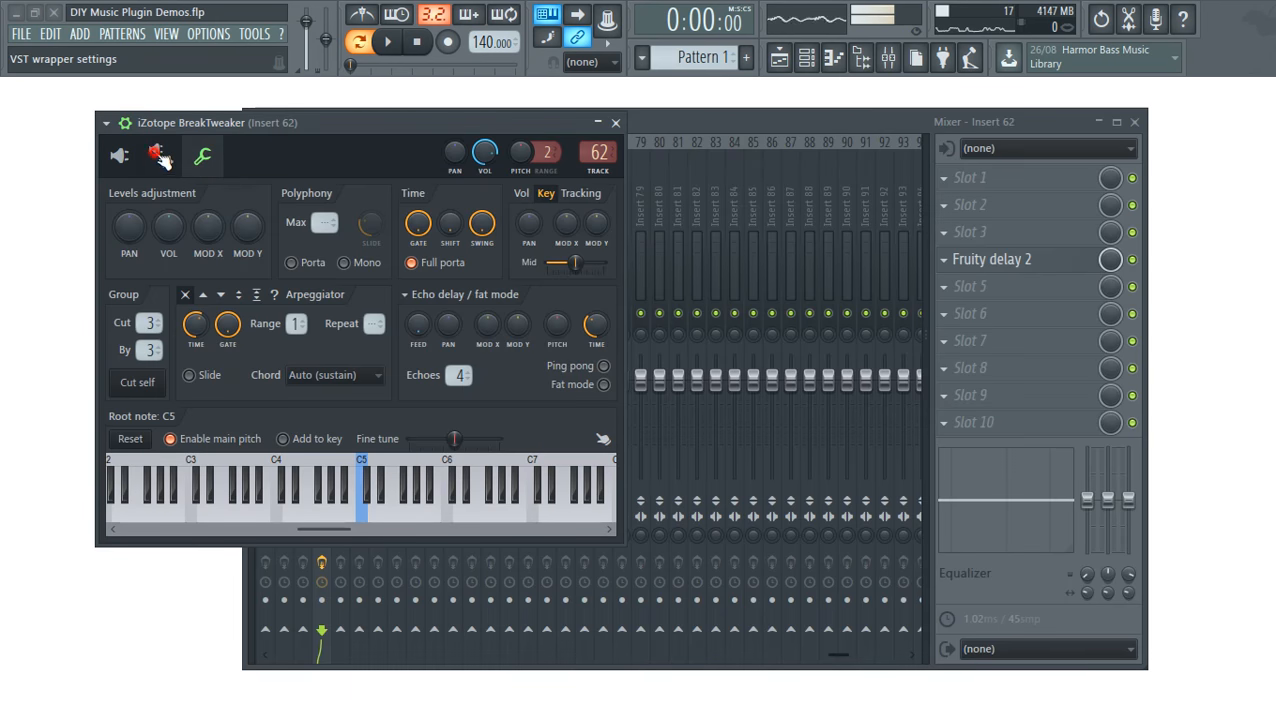
pyautogui.click(159, 159)
pyautogui.click(185, 197)
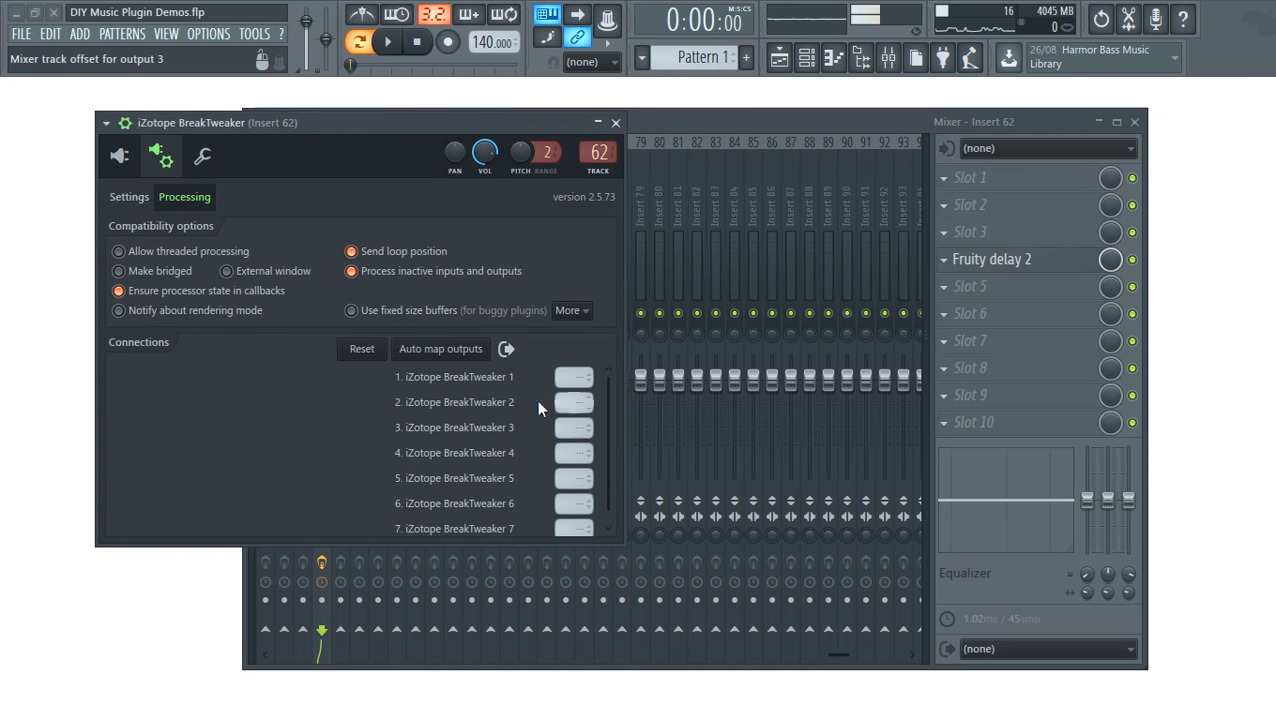
pyautogui.click(445, 349)
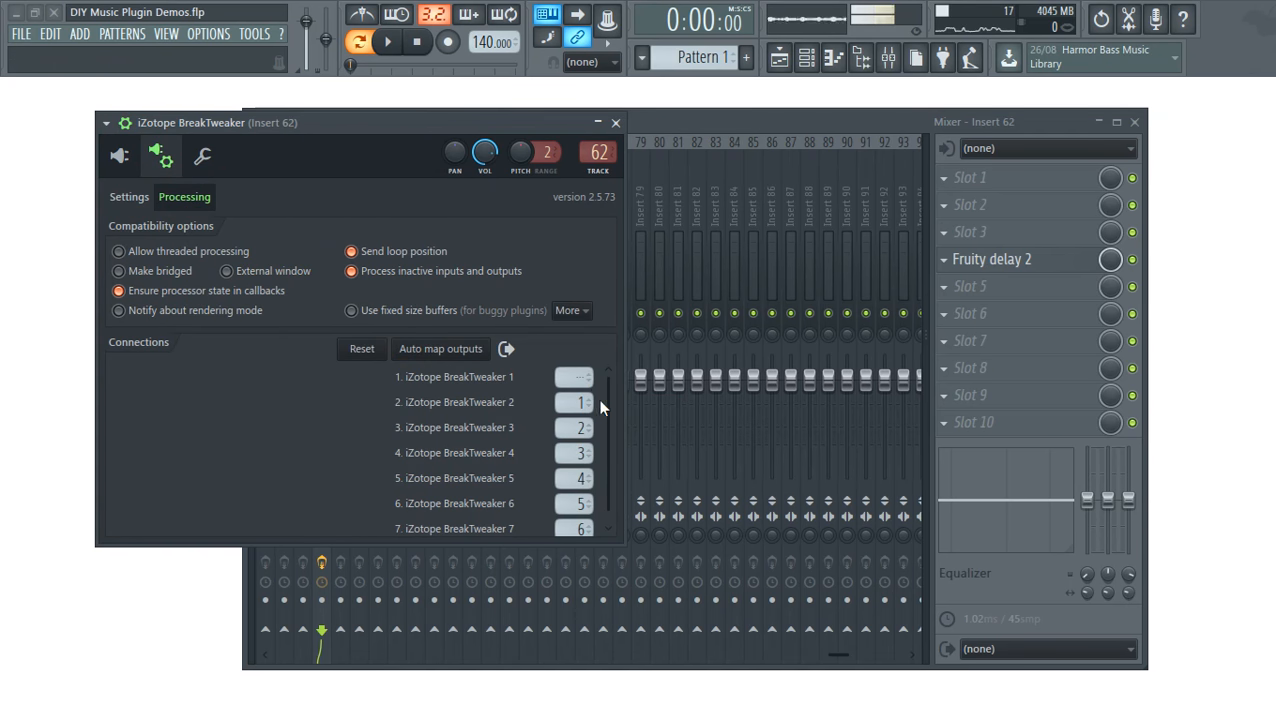
# - Route Track 2's output to 1 in the BreakTweaker editor
pyautogui.click(115, 168)
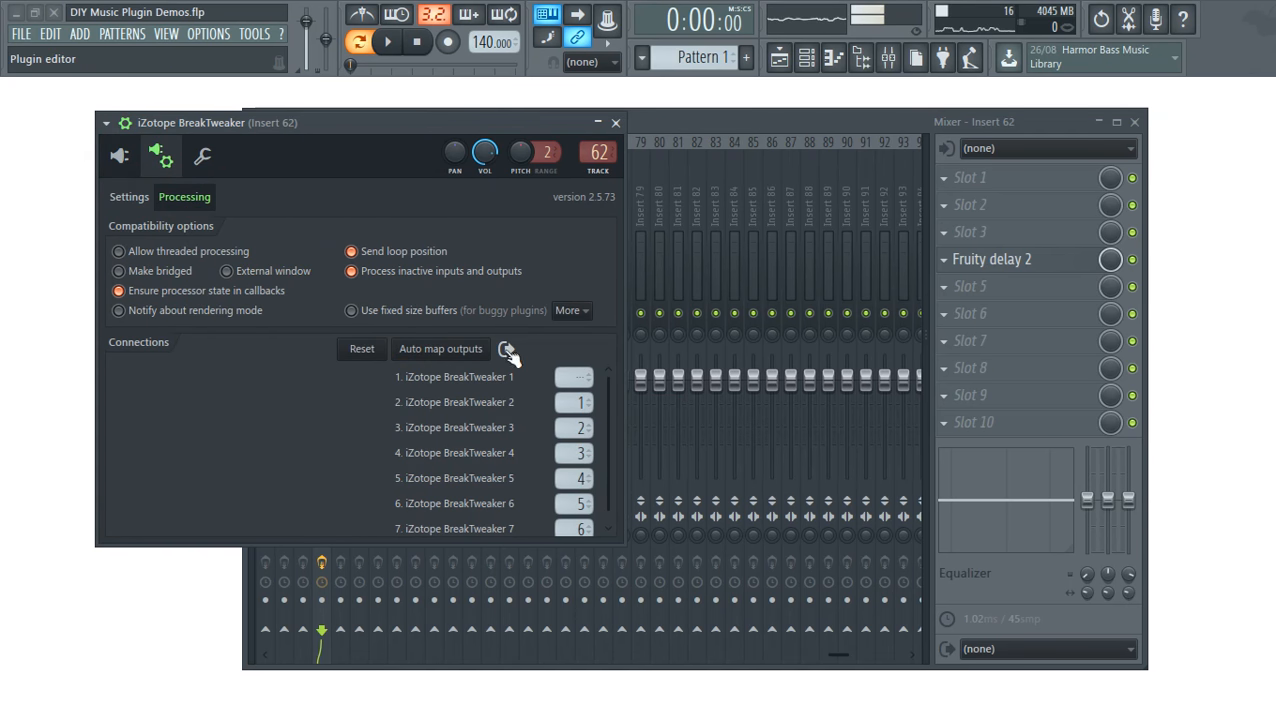
pyautogui.click(1135, 352)
pyautogui.click(1145, 405)
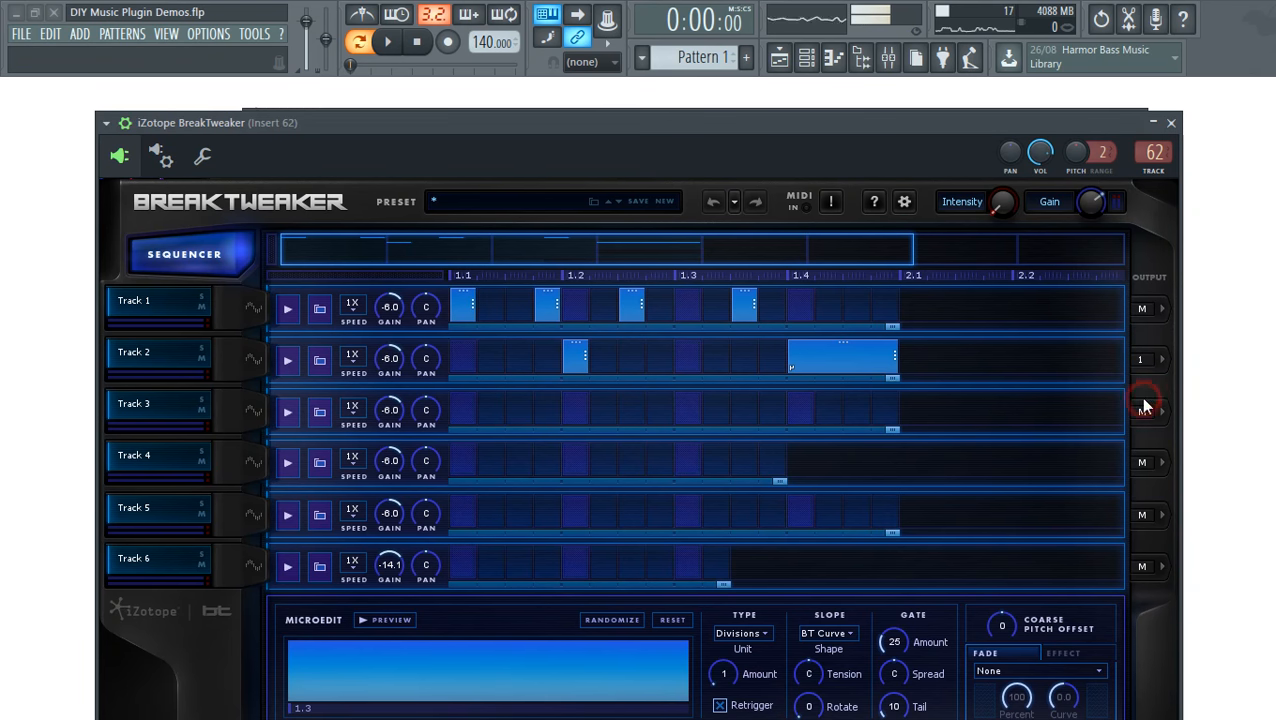
# - Play the pattern and solo then unsolo mixer Insert 63 to check Track 2's routing
pyautogui.click(388, 41)
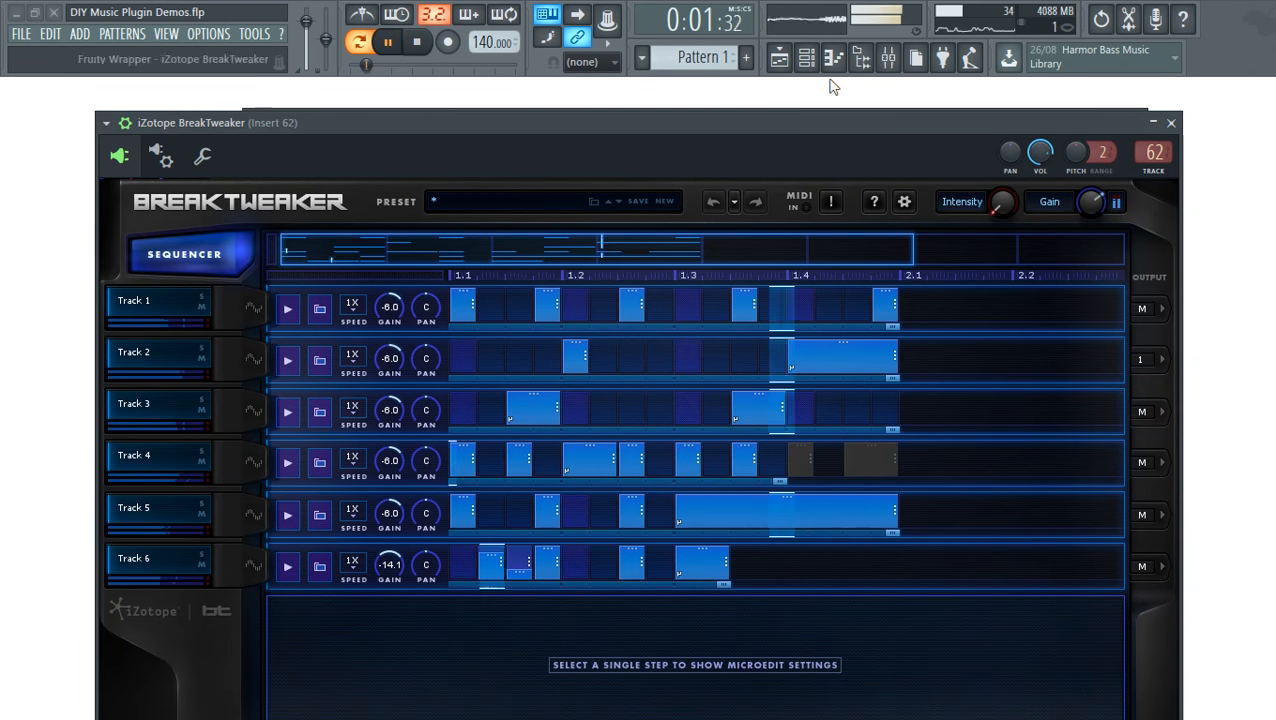
pyautogui.click(862, 78)
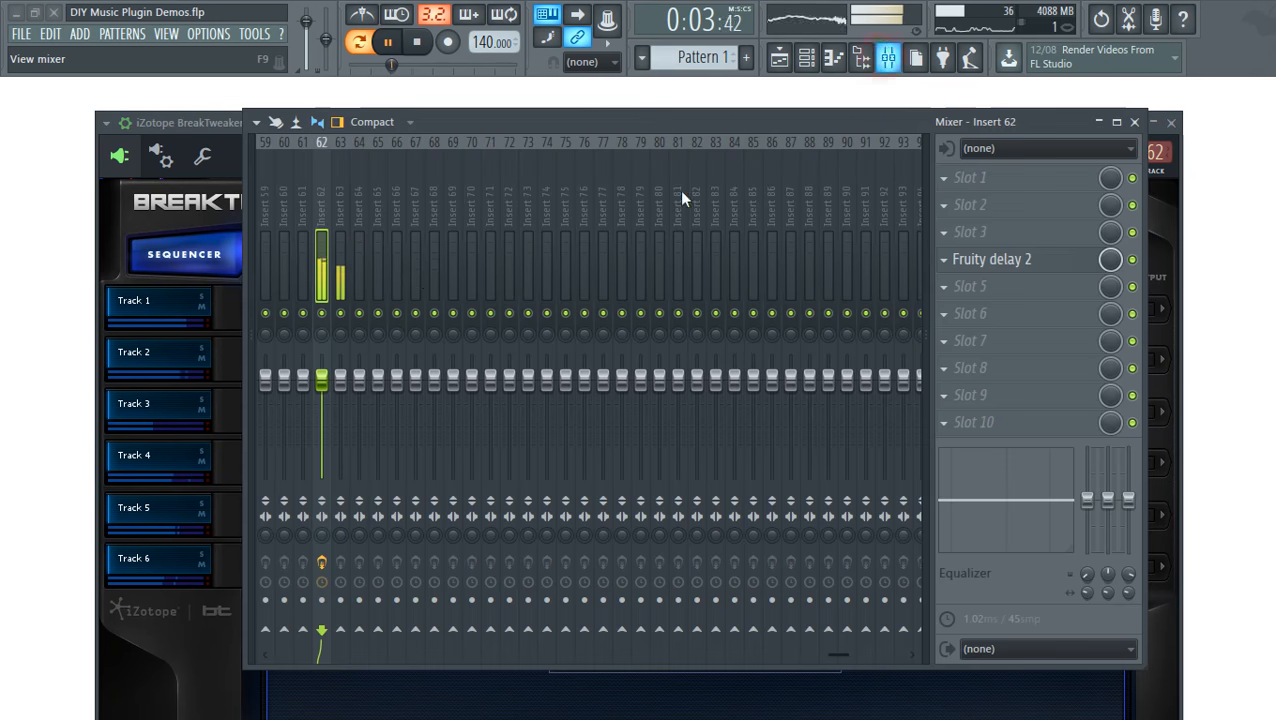
pyautogui.click(333, 212)
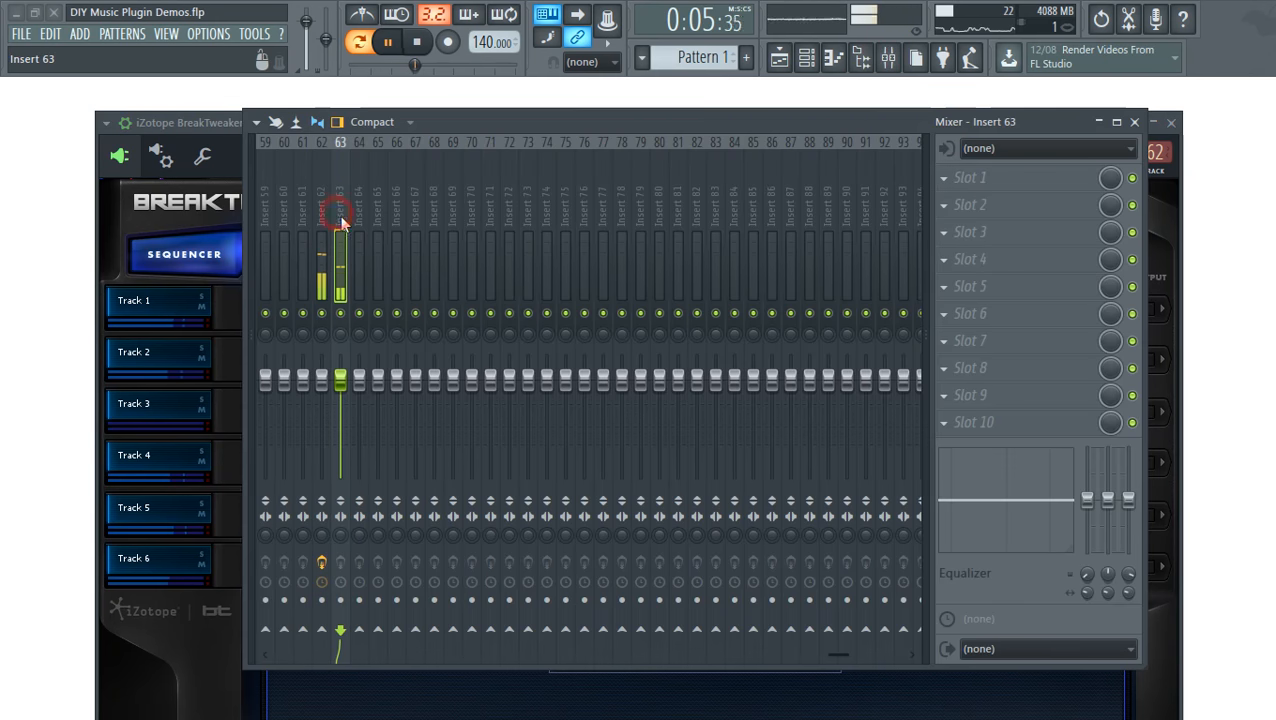
pyautogui.rightClick(341, 314)
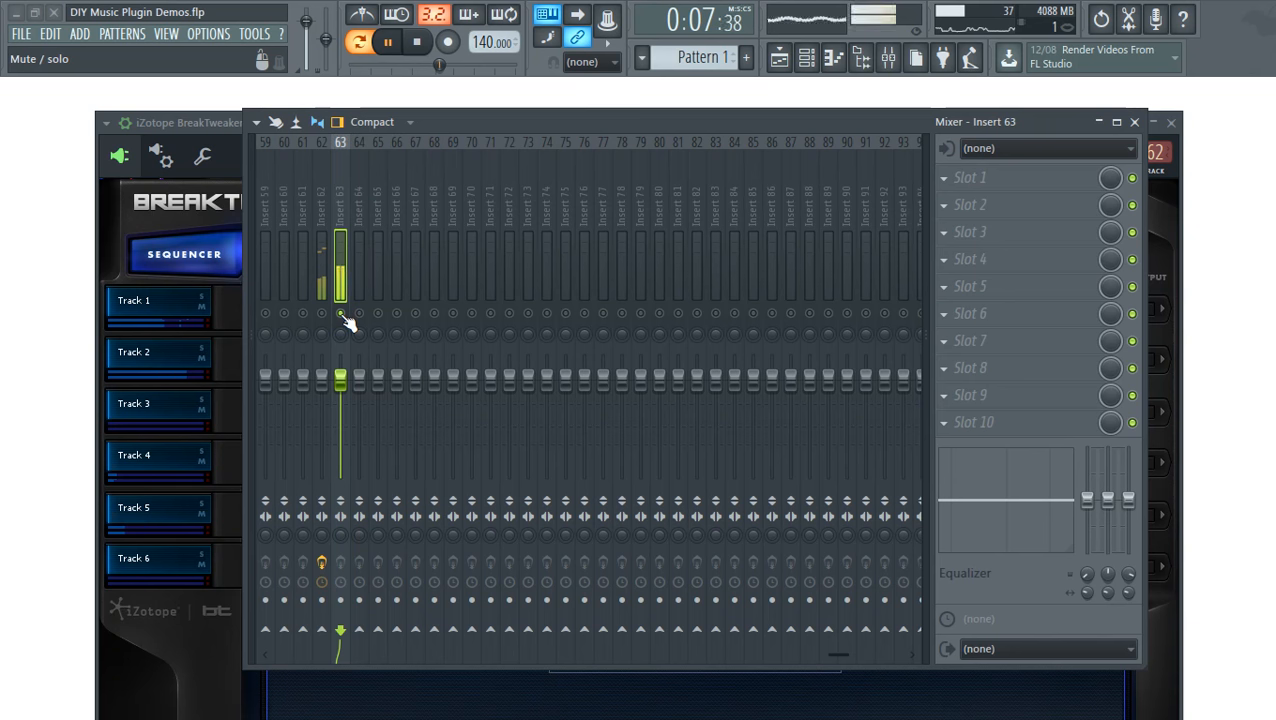
pyautogui.rightClick(341, 314)
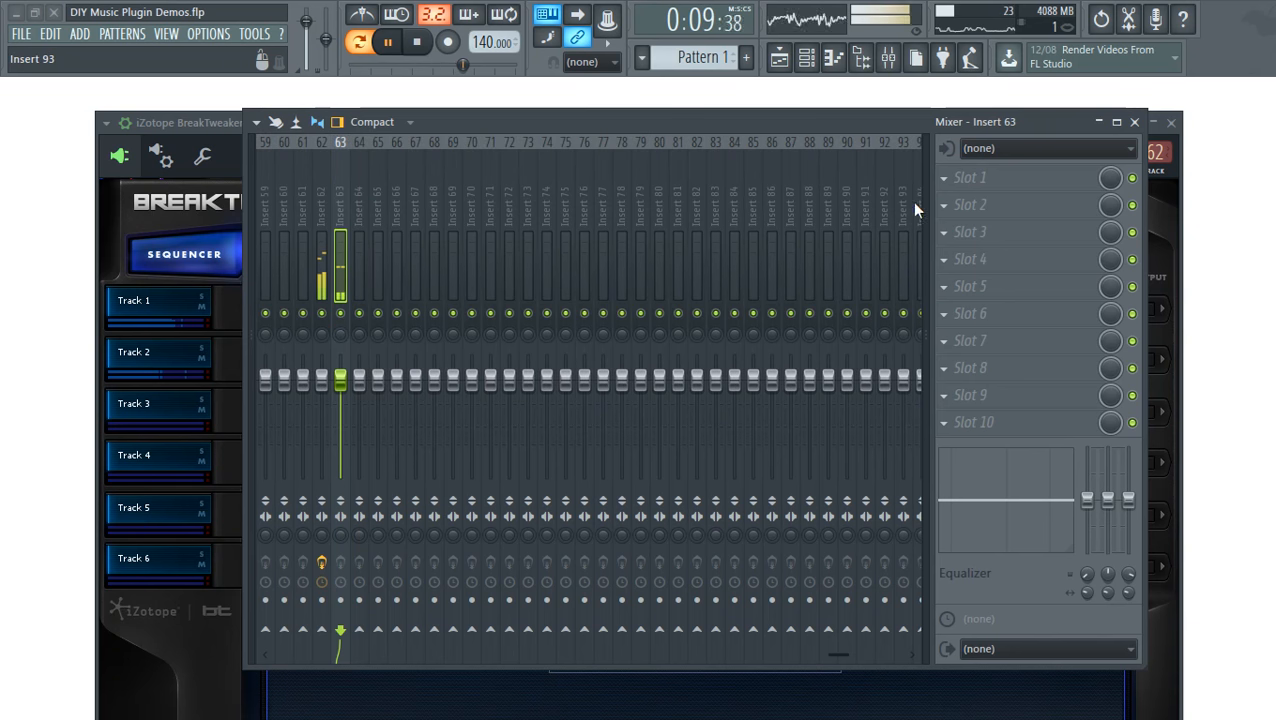
pyautogui.click(956, 262)
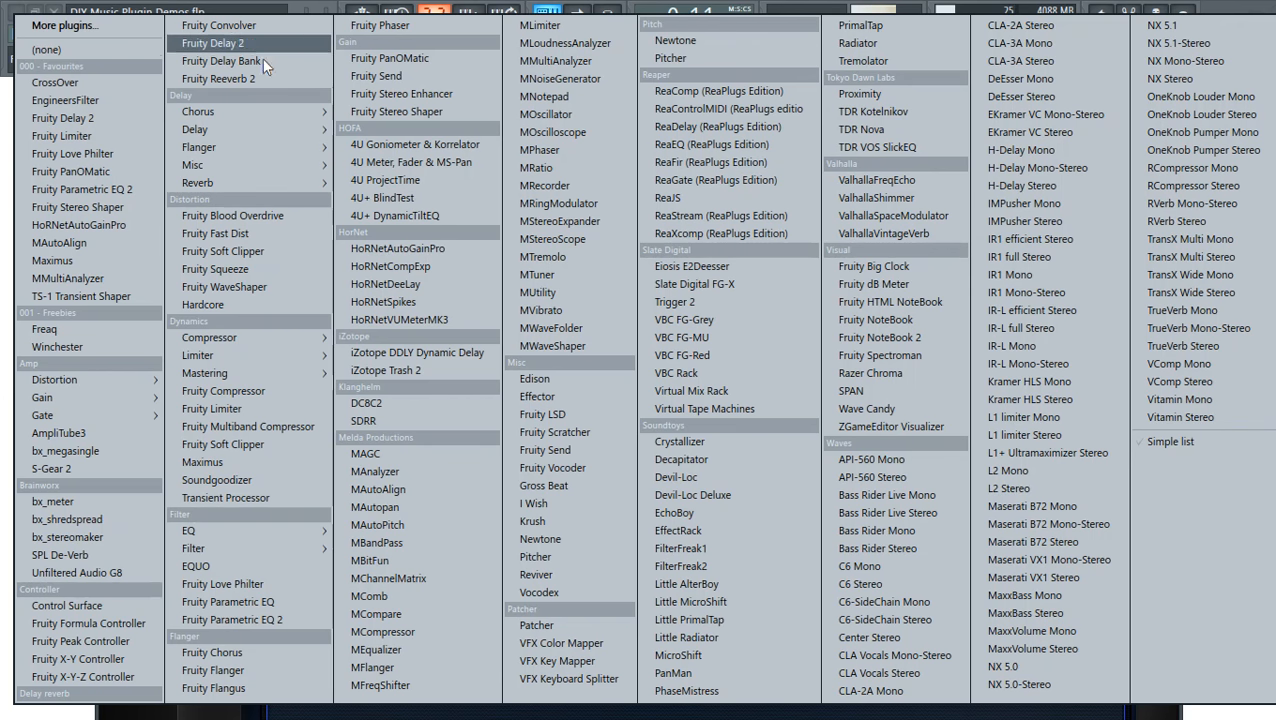
pyautogui.press('Escape')
pyautogui.click(835, 150)
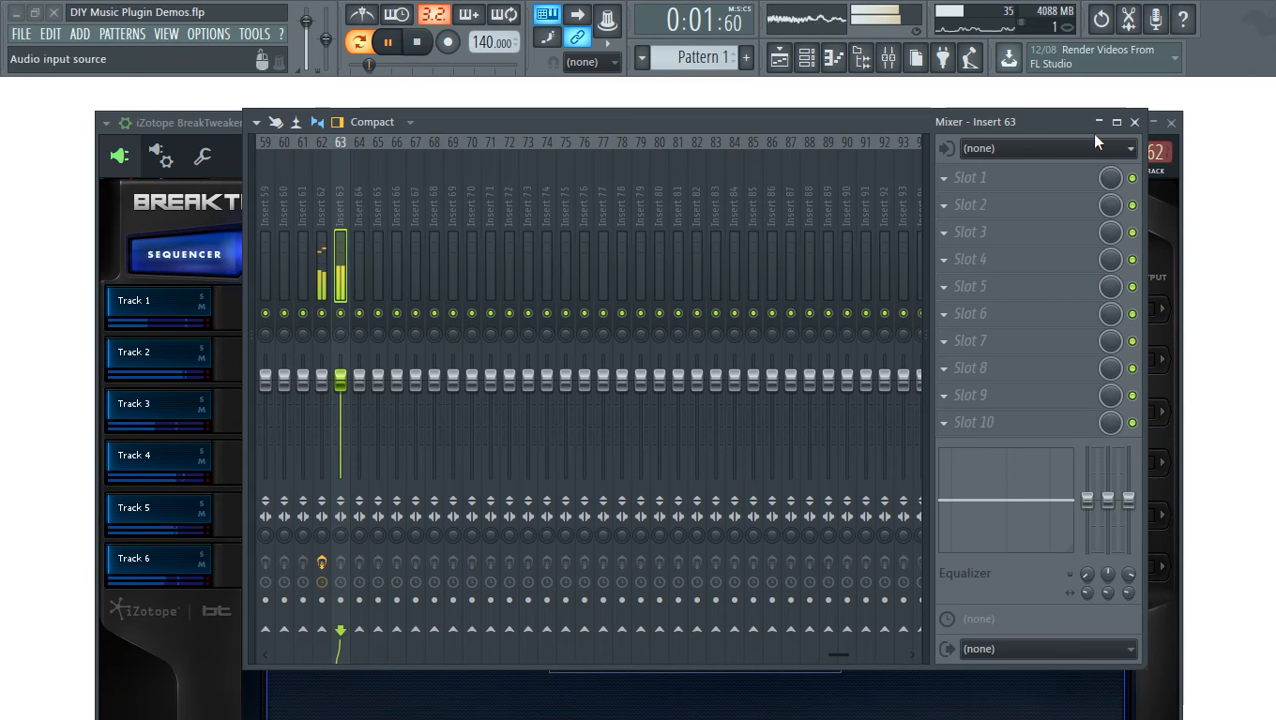
pyautogui.click(1134, 121)
pyautogui.click(415, 45)
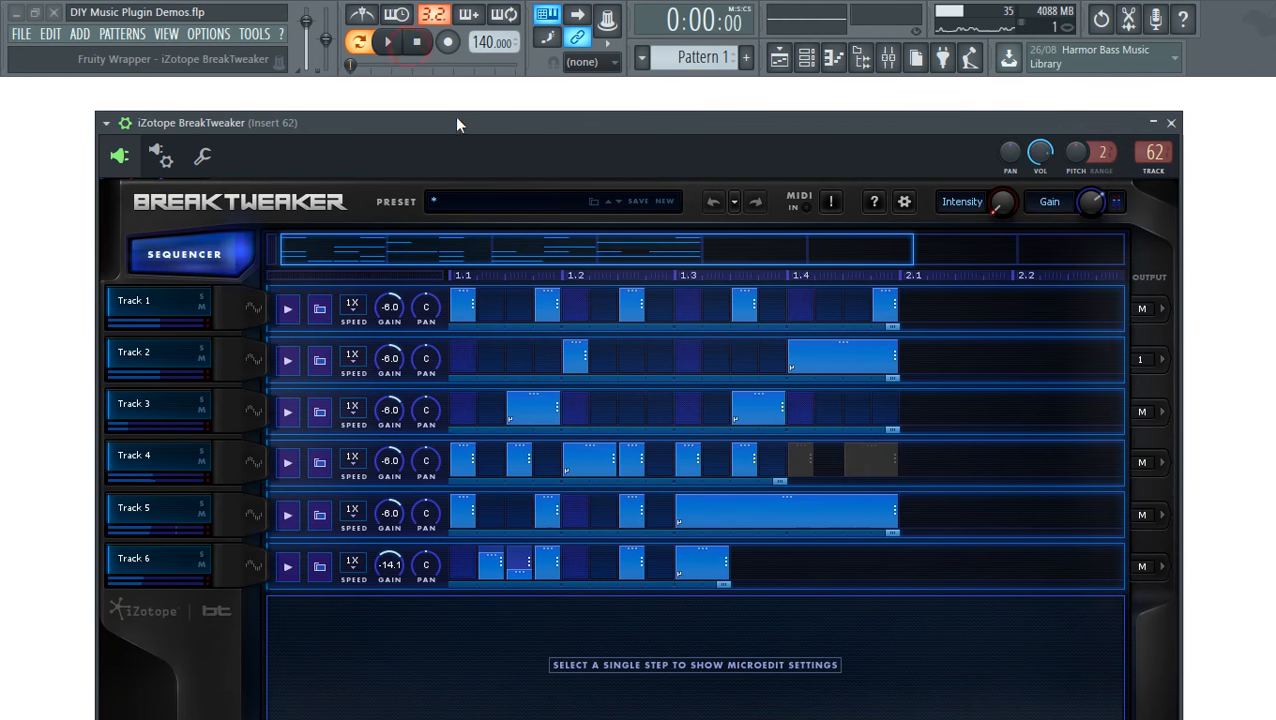
# - Reposition the BreakTweaker window, hide the wrapper toolbar, and open the preset browser
pyautogui.moveTo(500, 120); pyautogui.dragTo(435, 3)
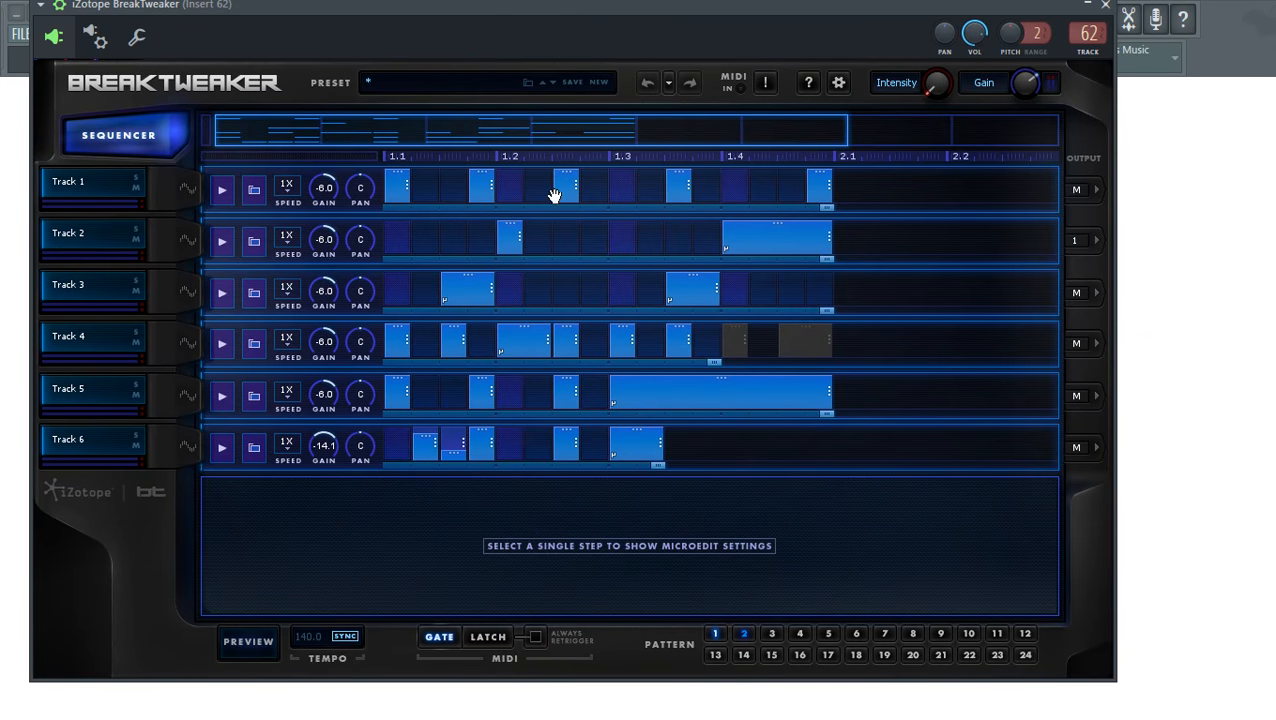
pyautogui.moveTo(608, 9); pyautogui.dragTo(634, 45)
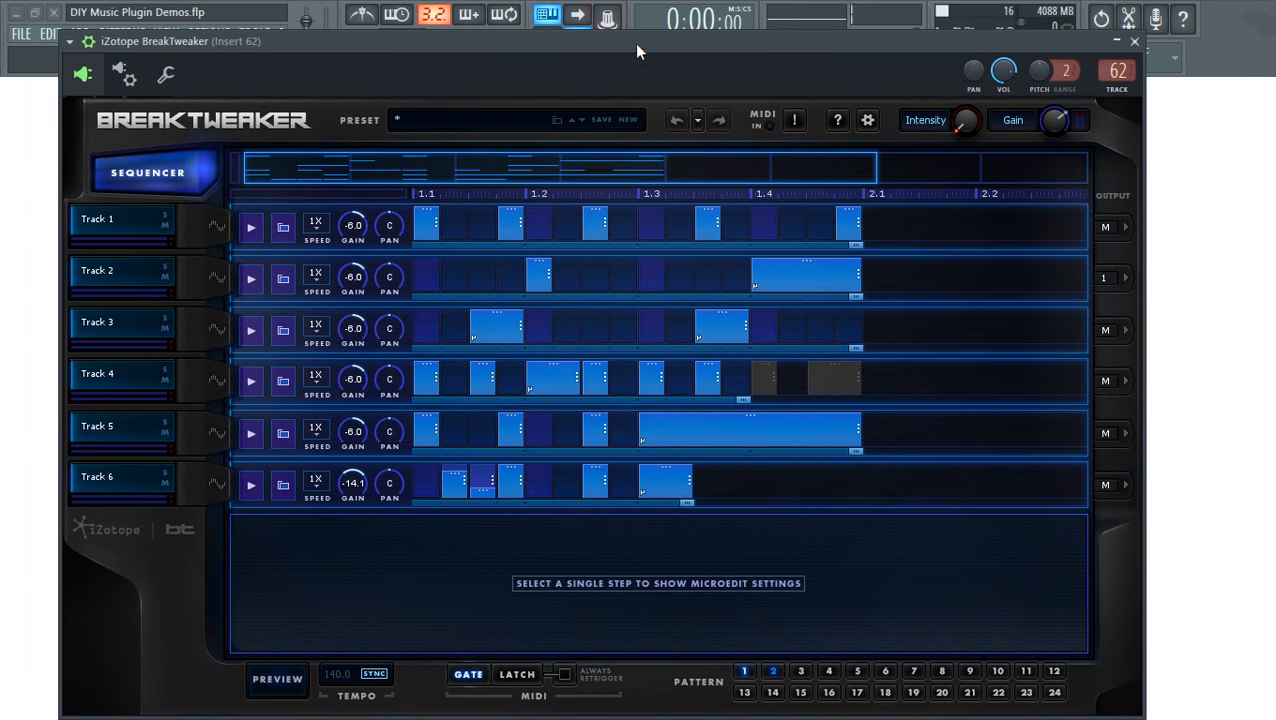
pyautogui.click(86, 42)
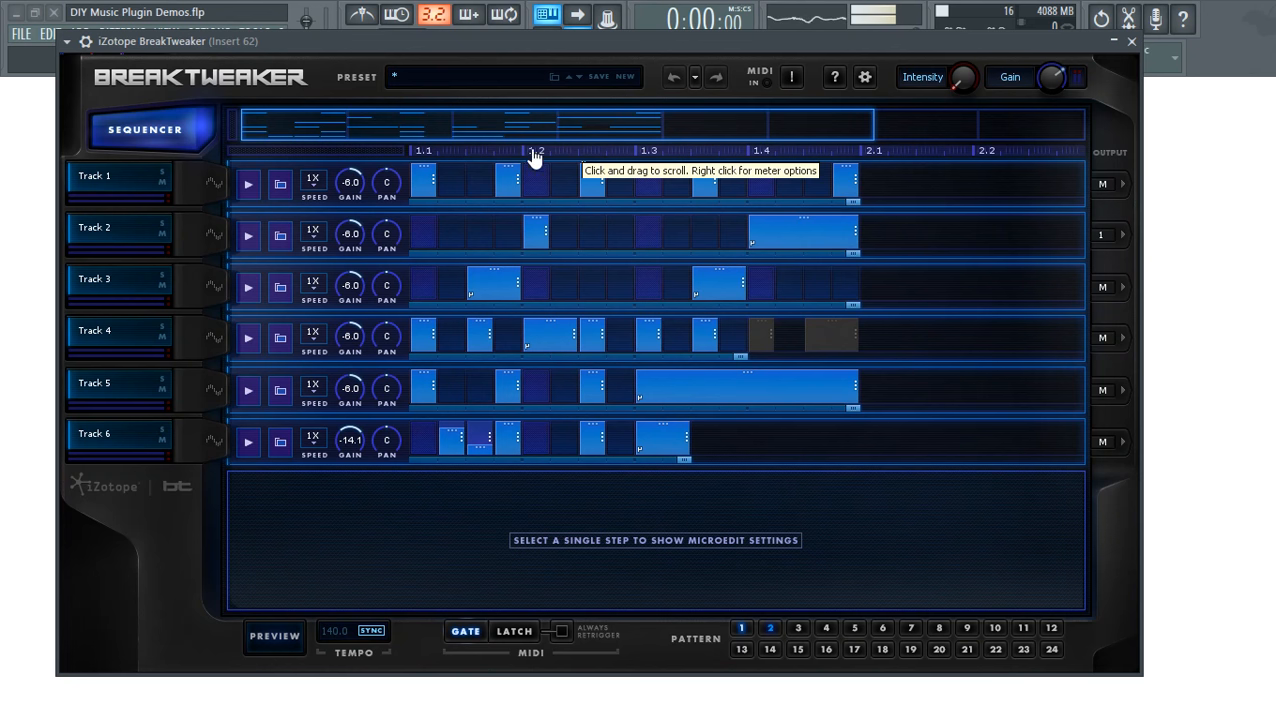
pyautogui.click(462, 76)
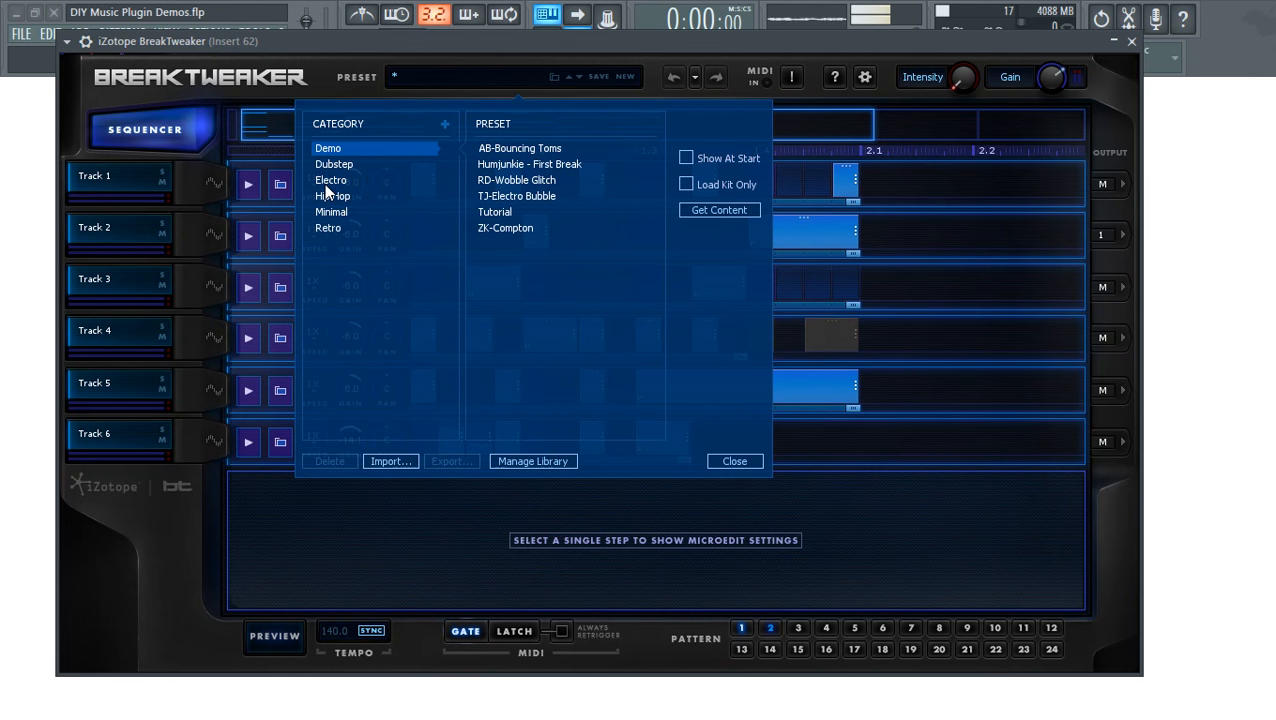
# - Load the AB-Hard preset from the Dubstep category
pyautogui.click(338, 166)
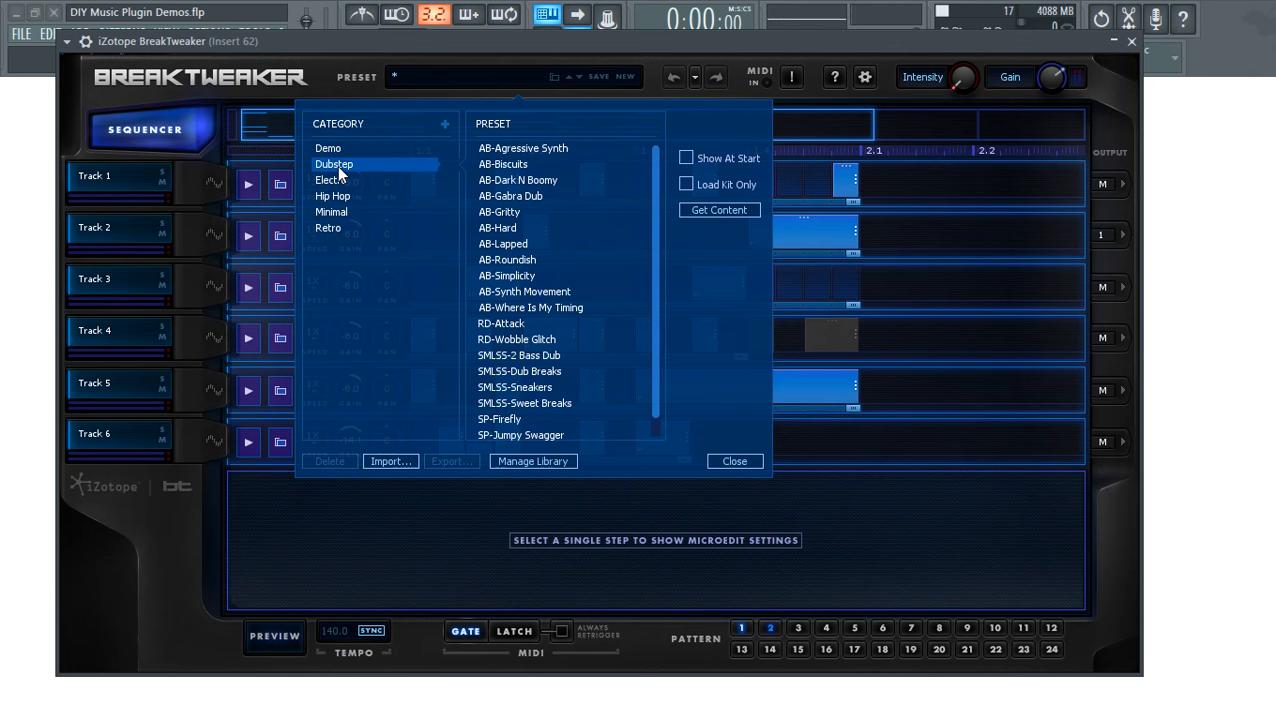
pyautogui.click(509, 184)
pyautogui.click(507, 212)
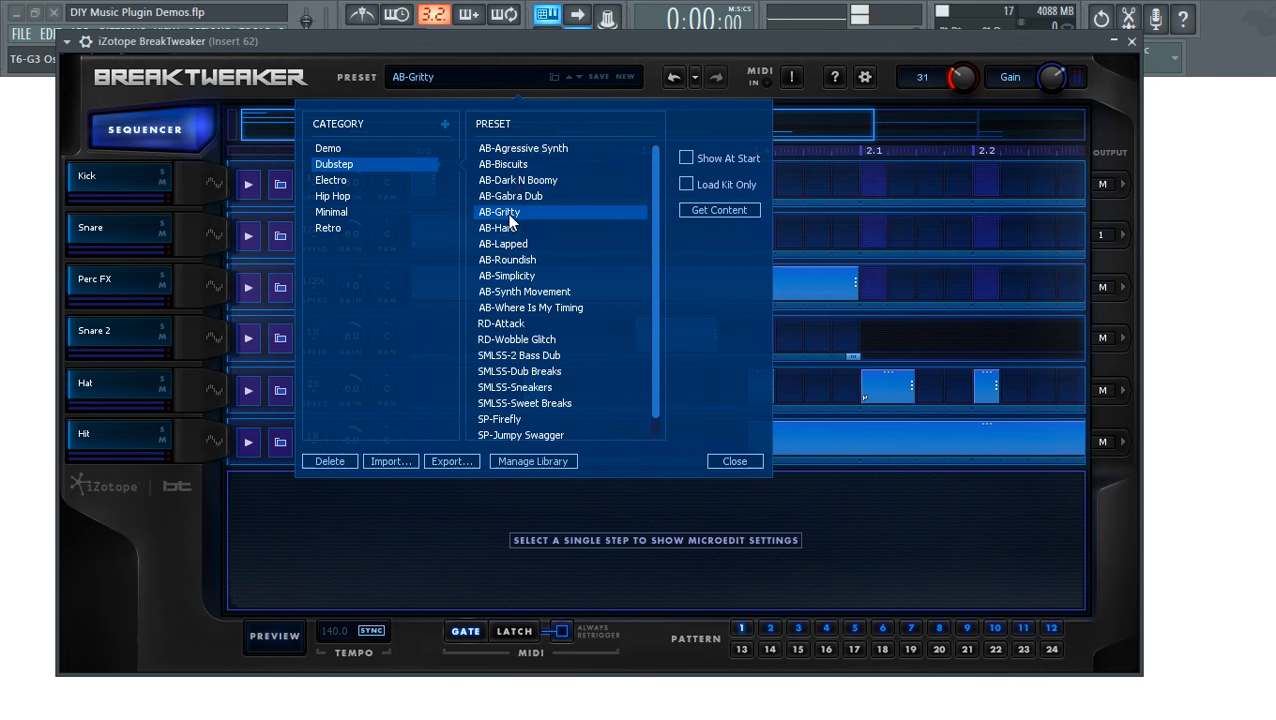
pyautogui.click(509, 229)
pyautogui.doubleClick(509, 229)
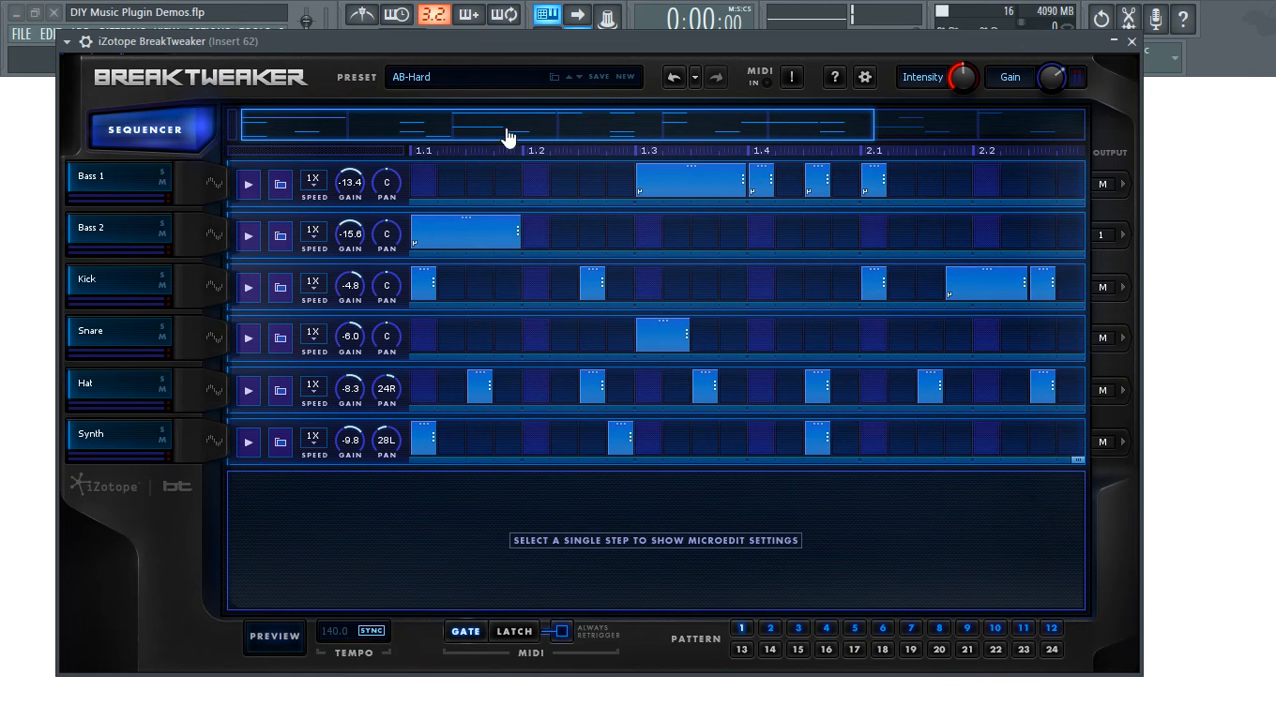
# - Preview patterns 2 and 4, stop, and close the BreakTweaker window
pyautogui.click(273, 635)
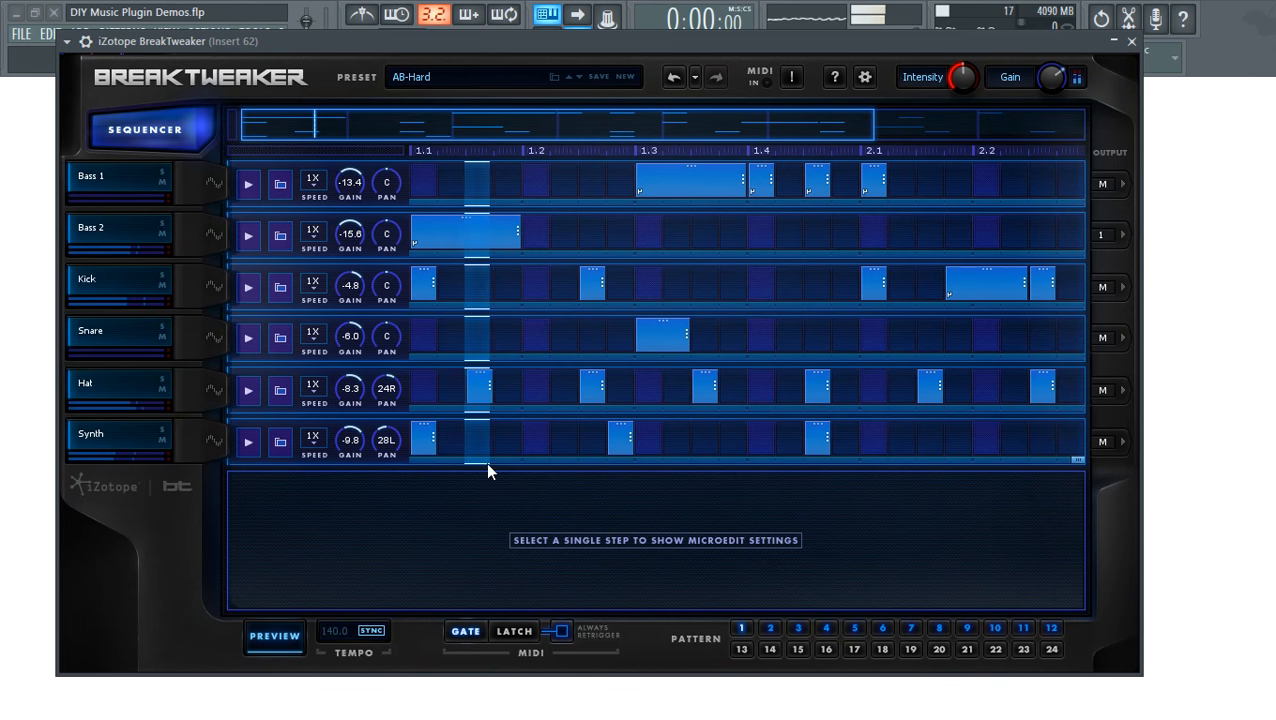
pyautogui.click(771, 629)
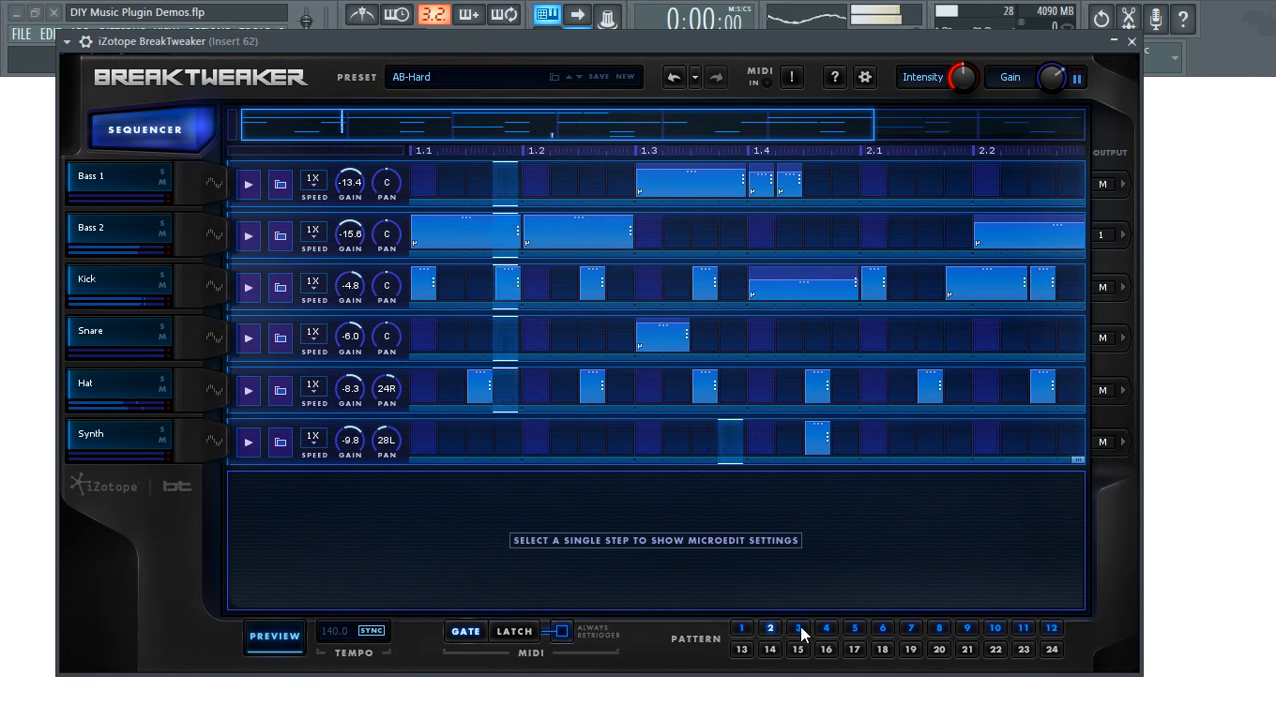
pyautogui.click(826, 629)
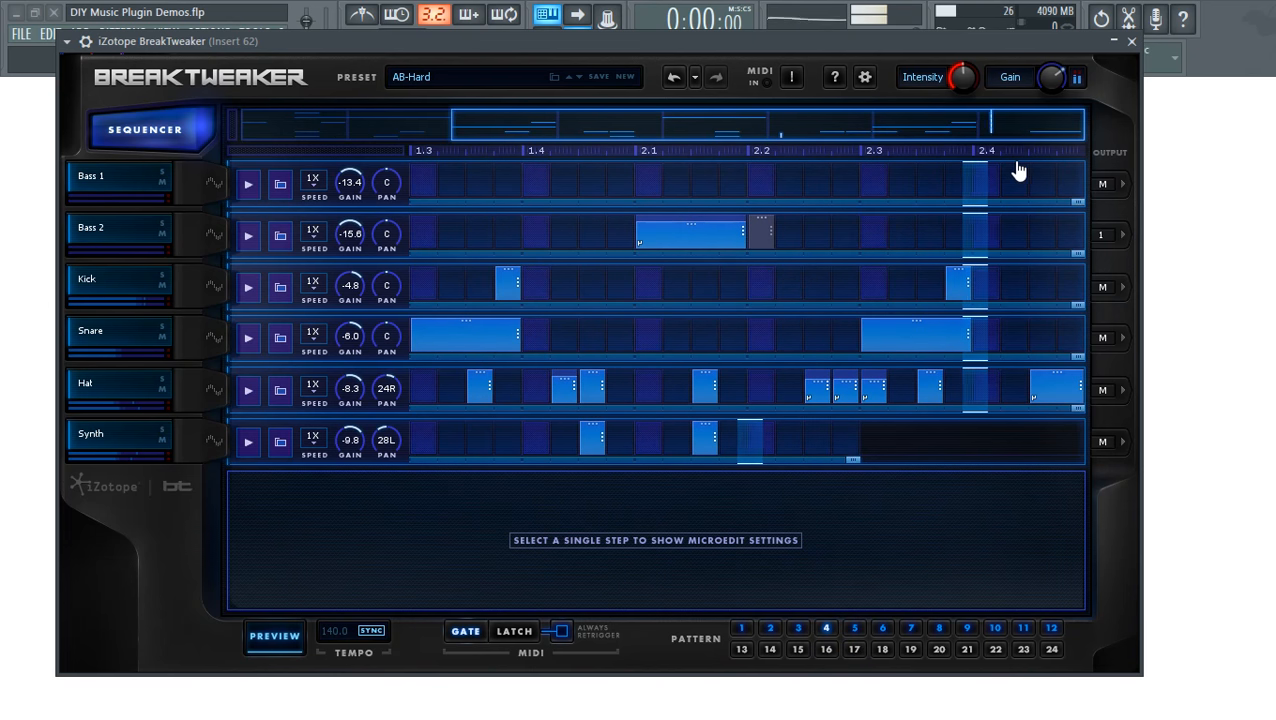
pyautogui.click(281, 636)
pyautogui.moveTo(840, 42); pyautogui.dragTo(890, 23)
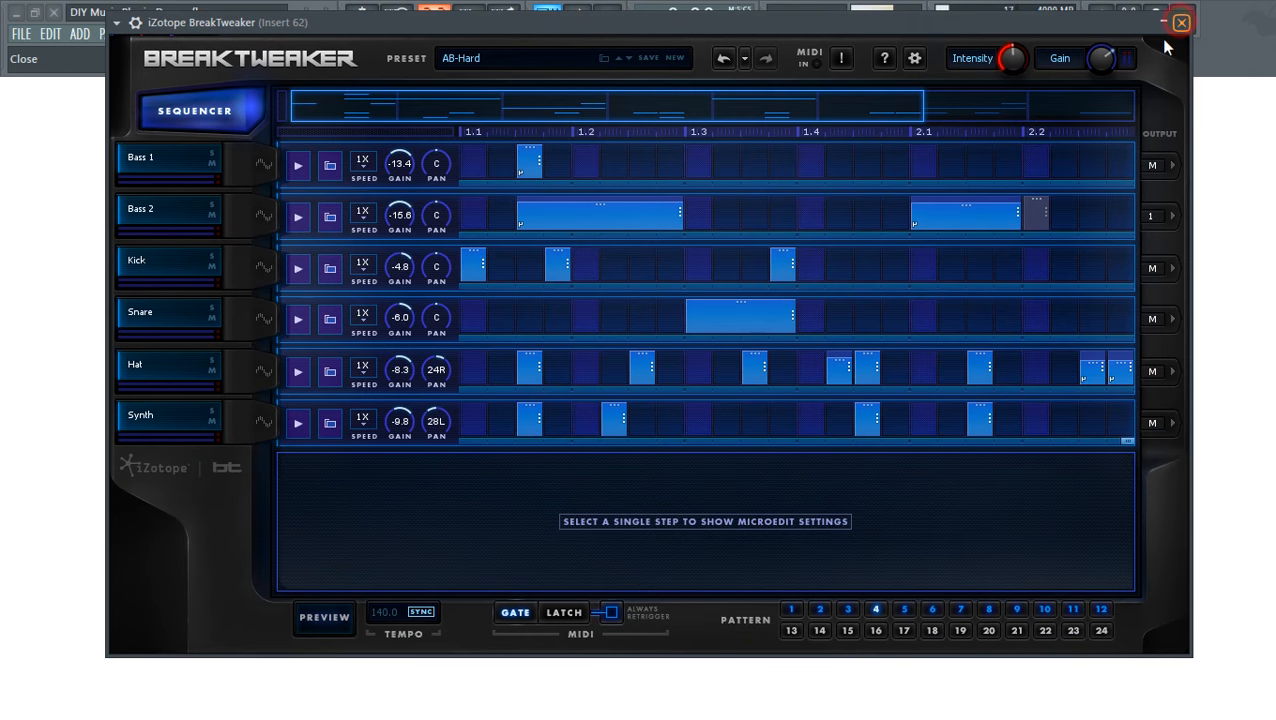
pyautogui.click(1181, 24)
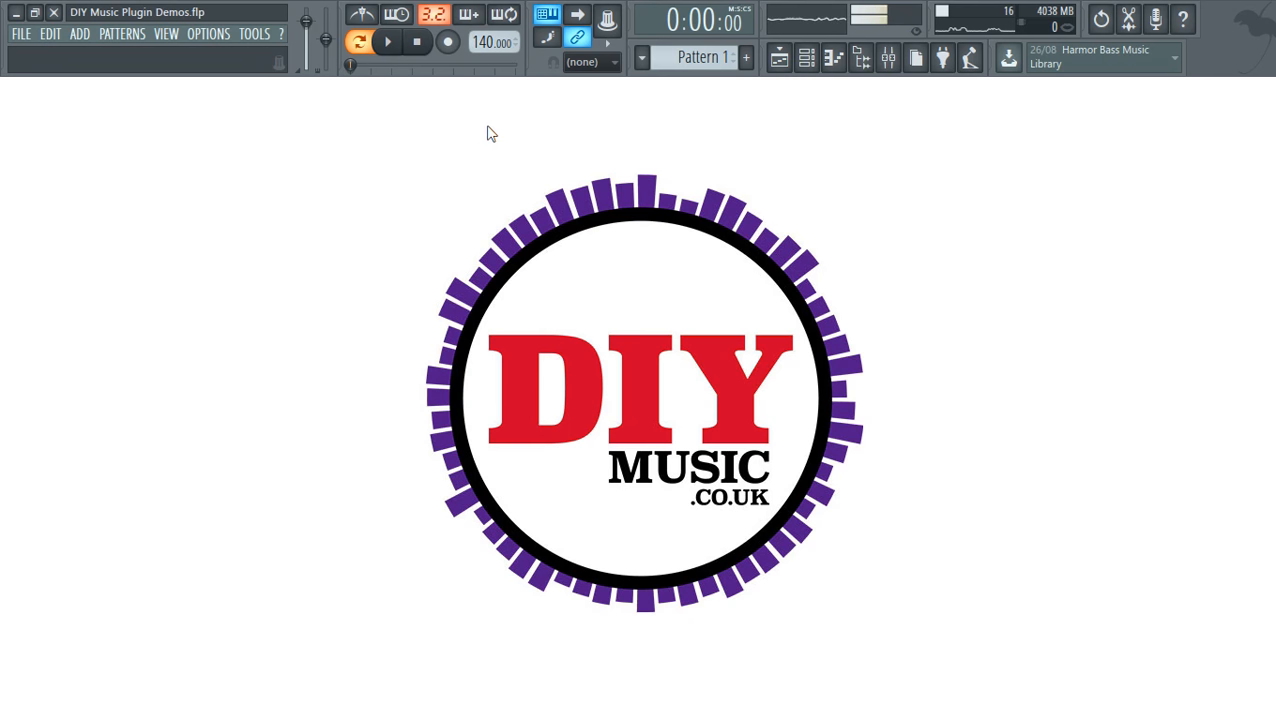
# - Open the channel rack to reach the BreakTweaker channel
pyautogui.click(807, 57)
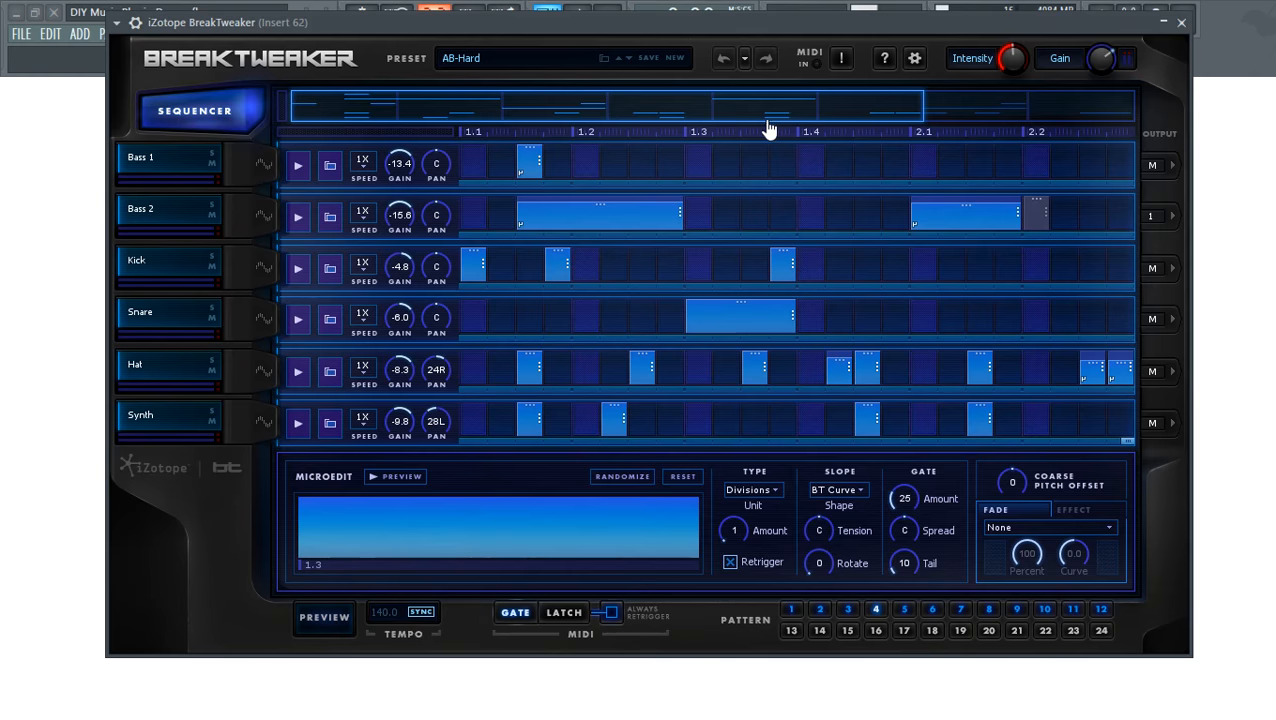
# - Browse to Organic Drum Kit Cajon Box Bass Slap samples and open the Hat generator
pyautogui.moveTo(773, 30); pyautogui.dragTo(899, 90)
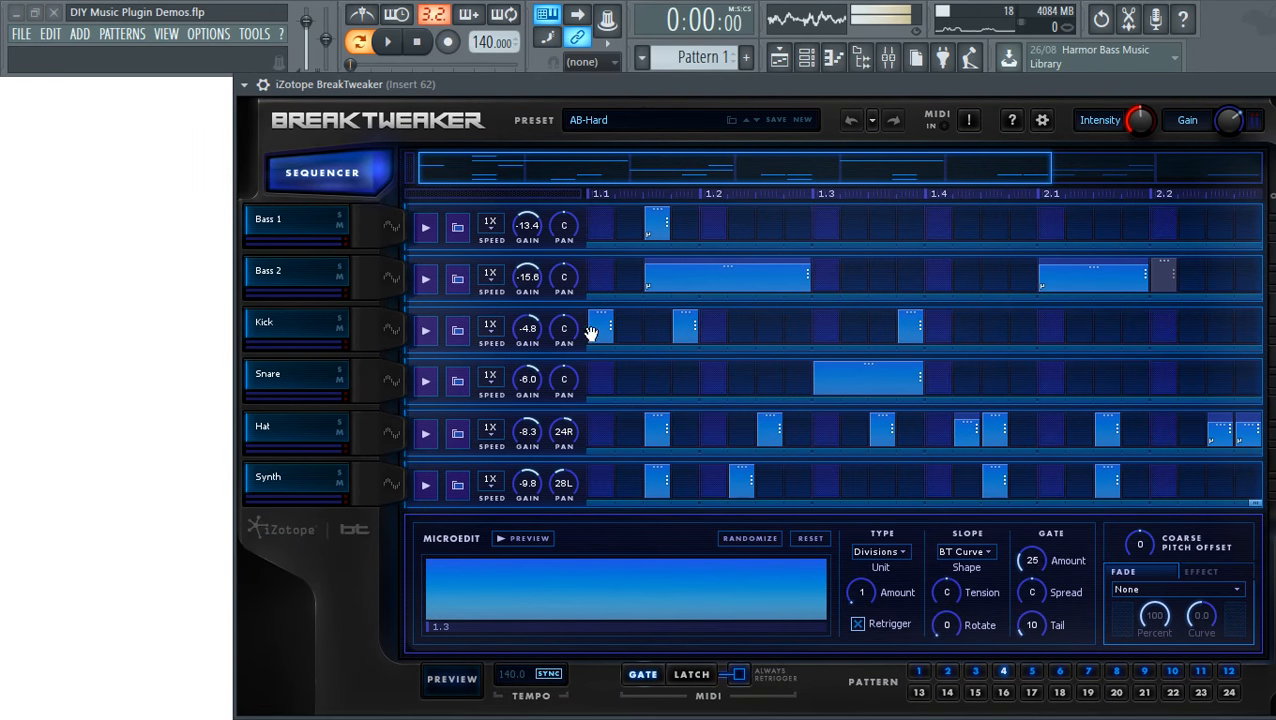
pyautogui.click(864, 62)
pyautogui.click(48, 110)
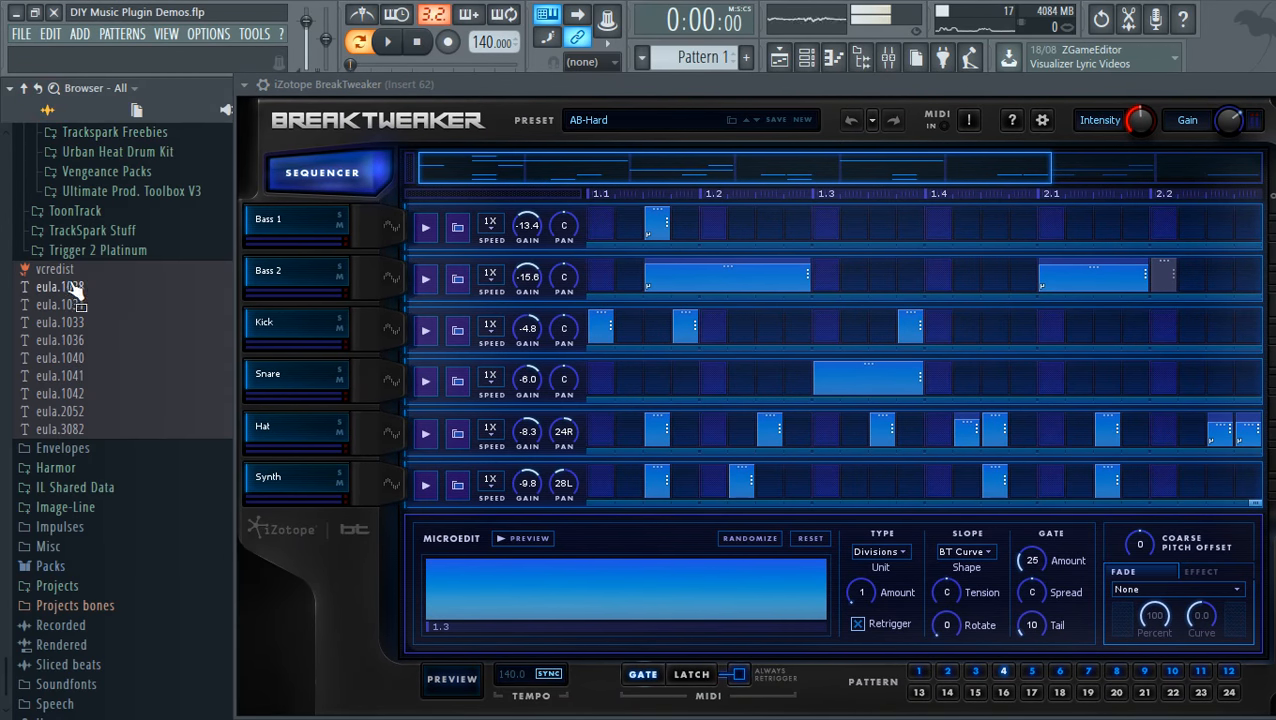
pyautogui.scroll(5, 120, 337)
pyautogui.scroll(15, 135, 360)
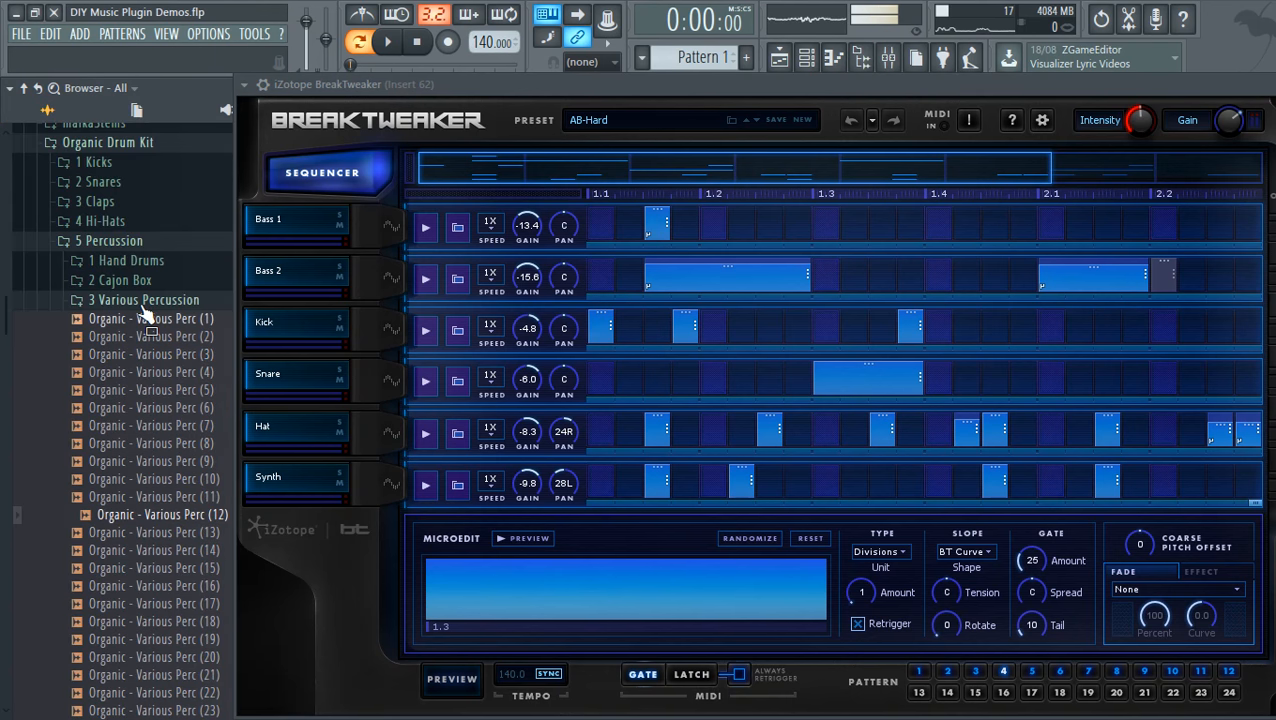
pyautogui.click(140, 303)
pyautogui.click(133, 281)
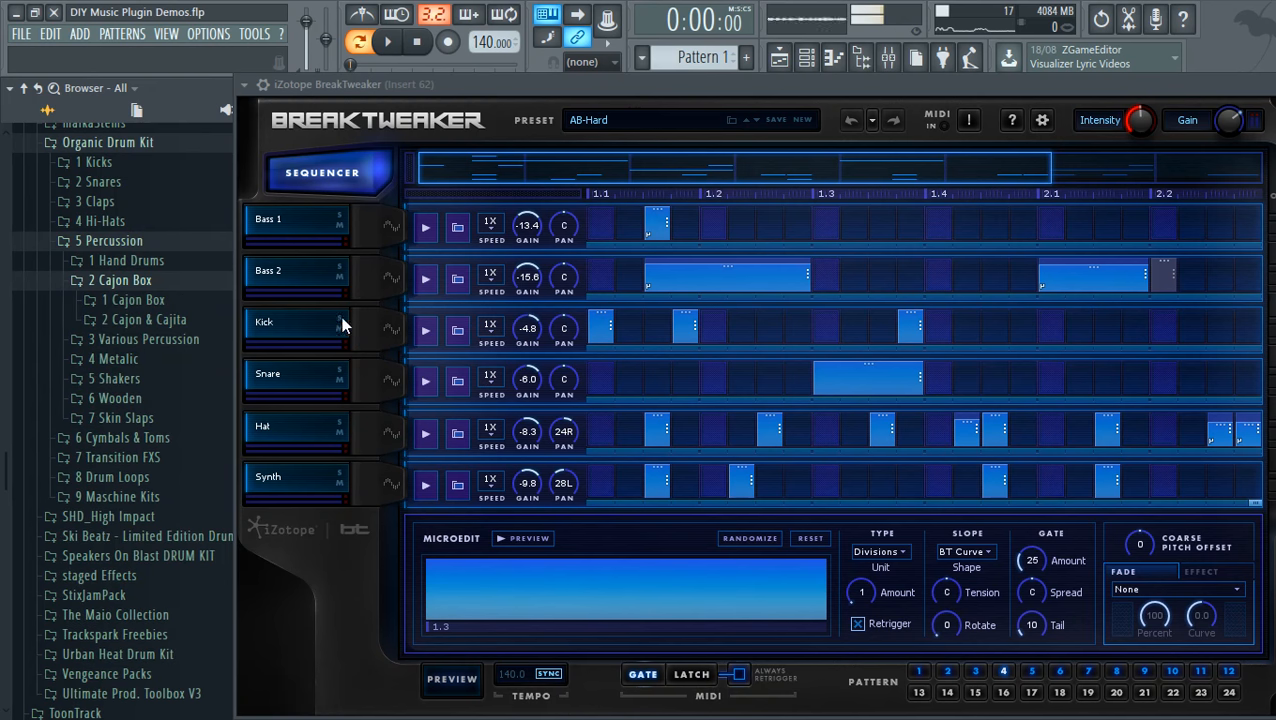
pyautogui.click(135, 300)
pyautogui.click(131, 326)
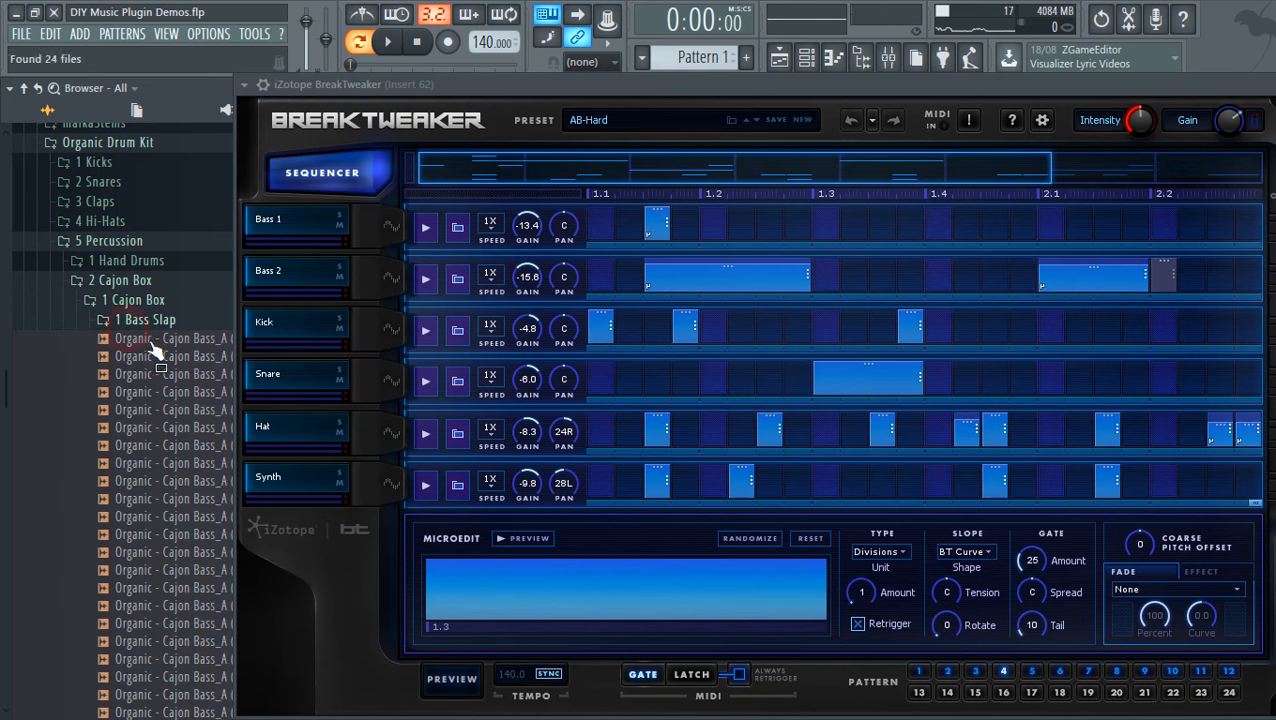
pyautogui.click(130, 465)
pyautogui.click(165, 496)
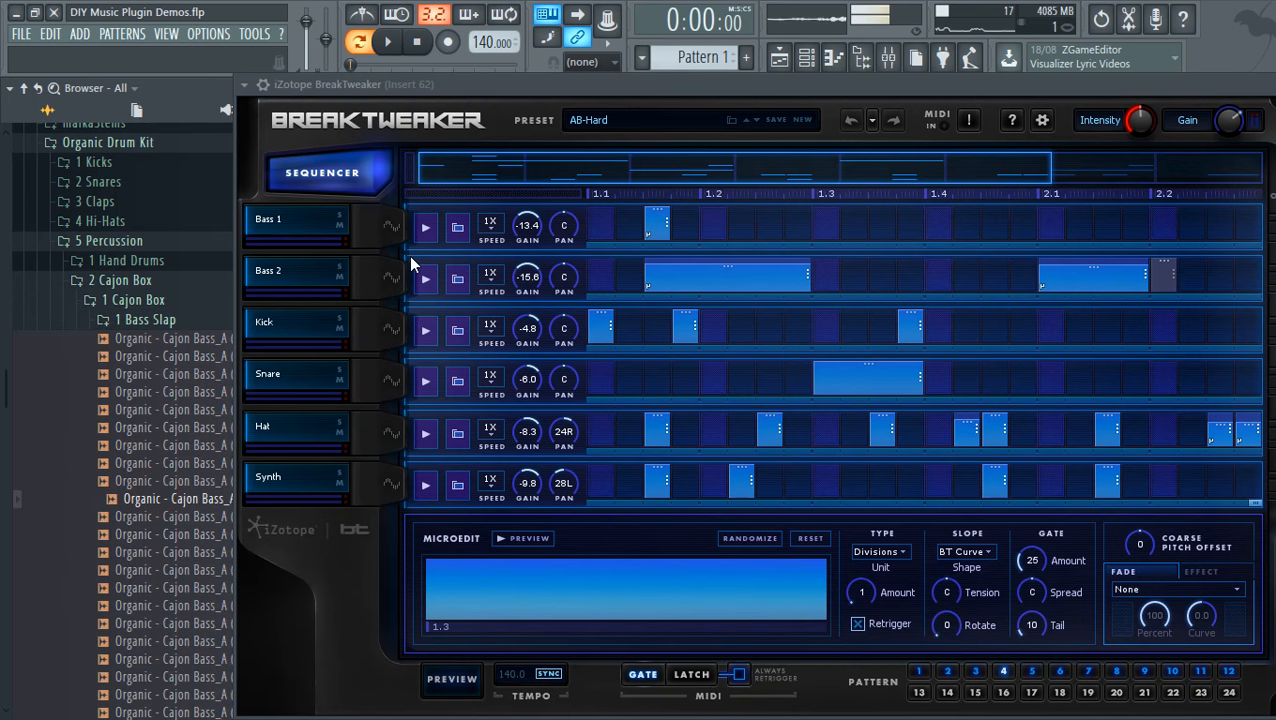
pyautogui.click(396, 440)
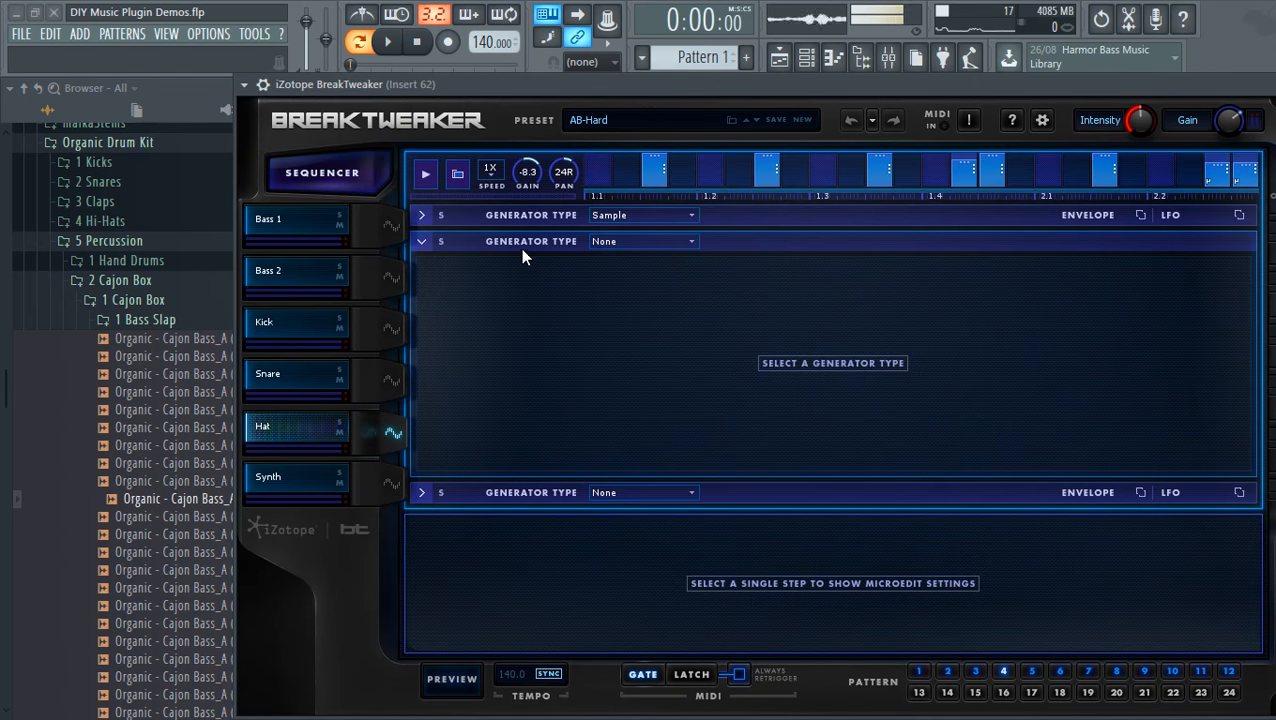
# - Replace the Hat sample with Organic - Cajon Bass_A (10) in the generator editor
pyautogui.click(634, 219)
pyautogui.click(516, 219)
pyautogui.click(517, 220)
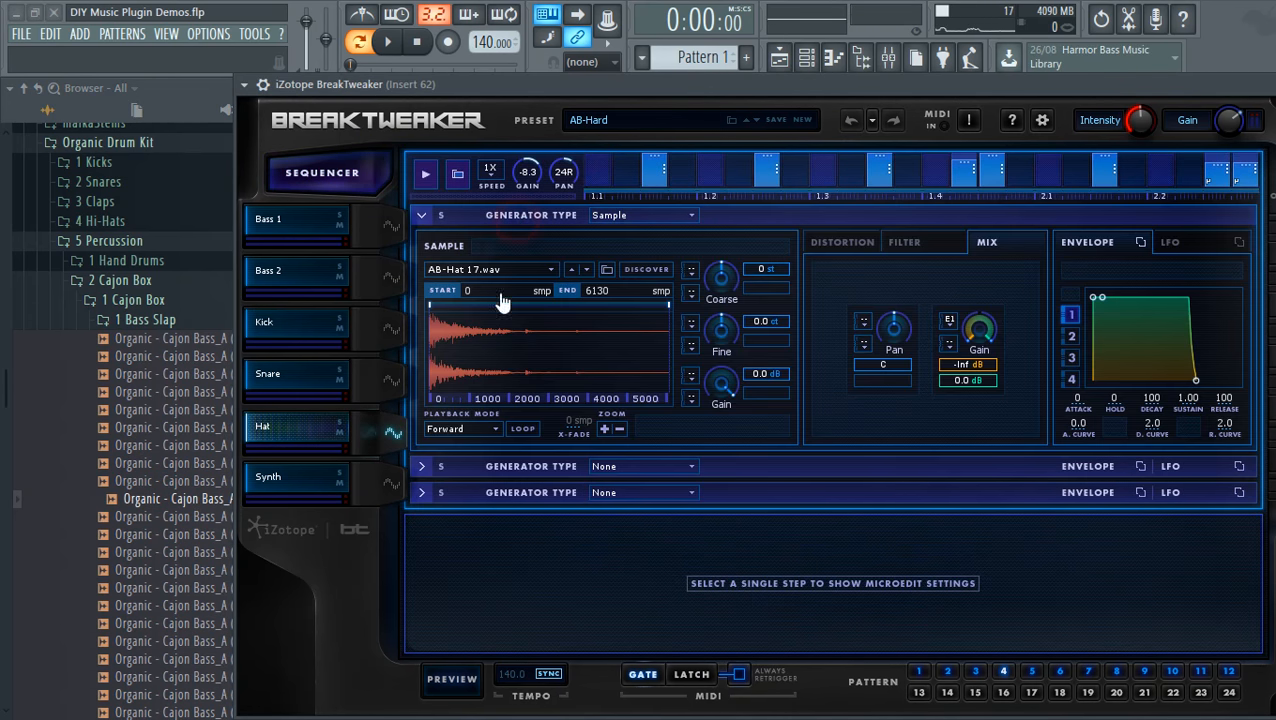
pyautogui.moveTo(165, 500); pyautogui.dragTo(527, 378)
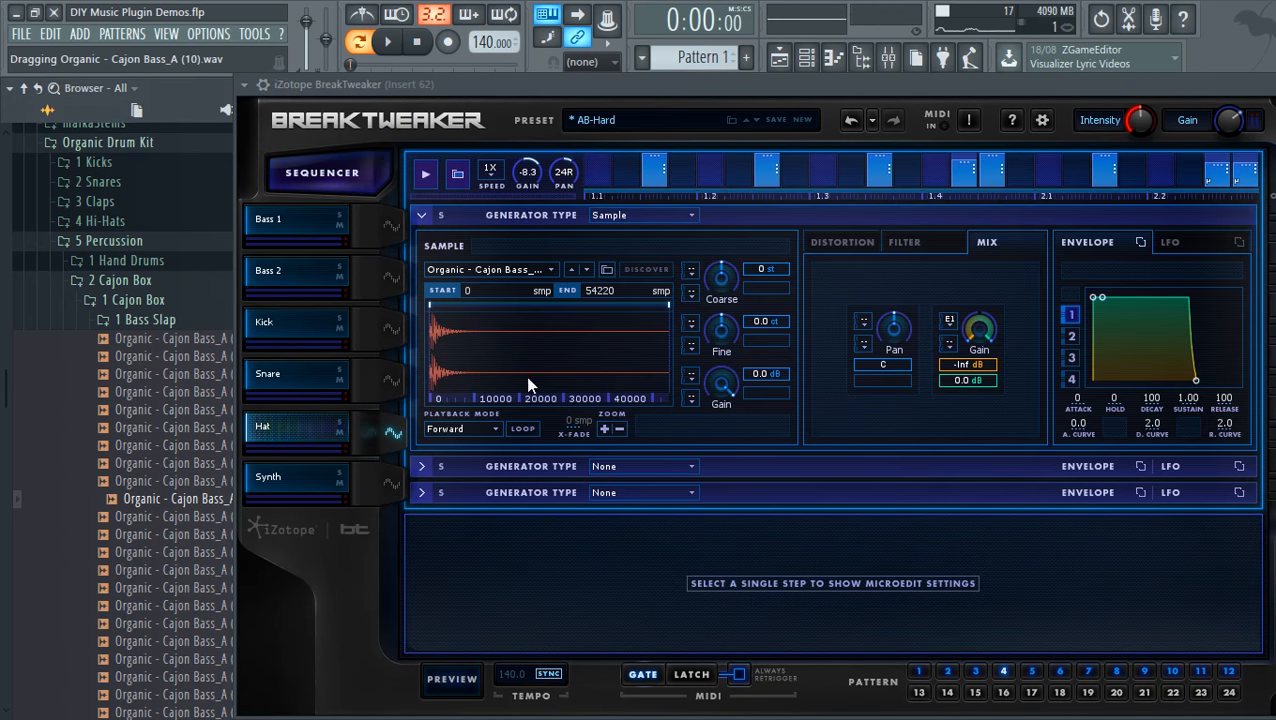
# - Preview with the Hat track soloed and swap in a different Cajon Bass sample
pyautogui.click(445, 679)
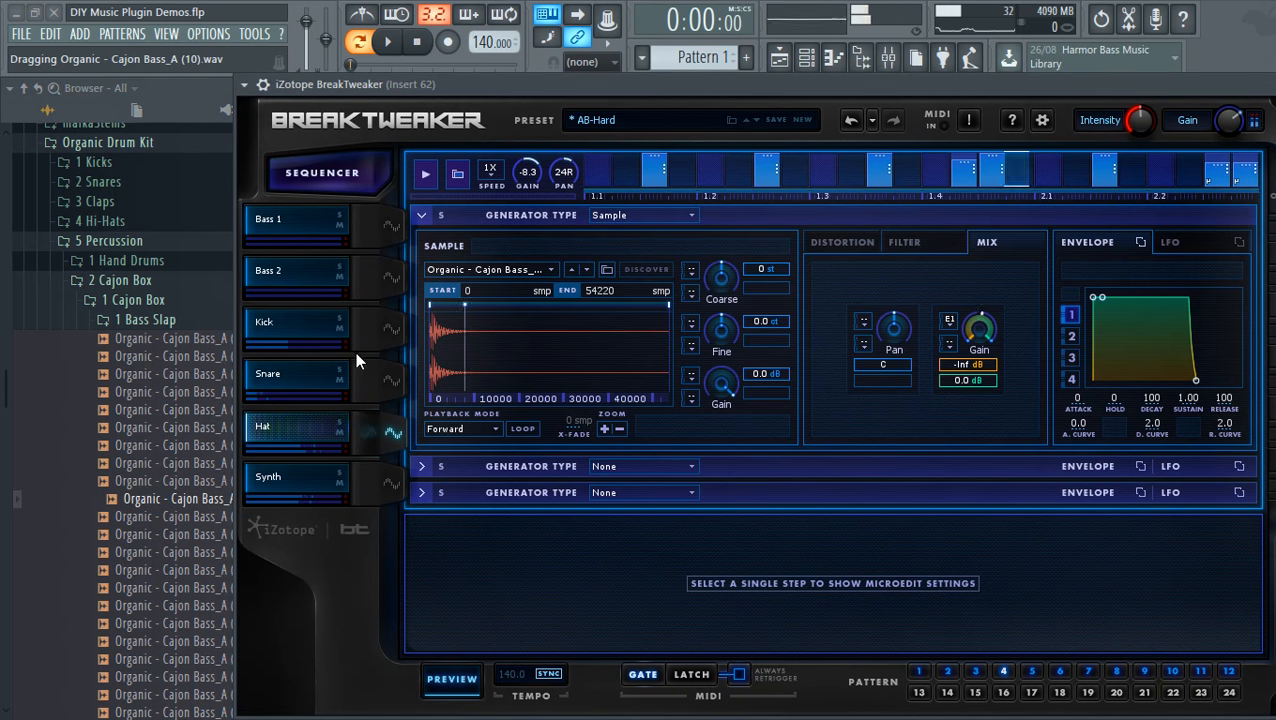
pyautogui.click(339, 422)
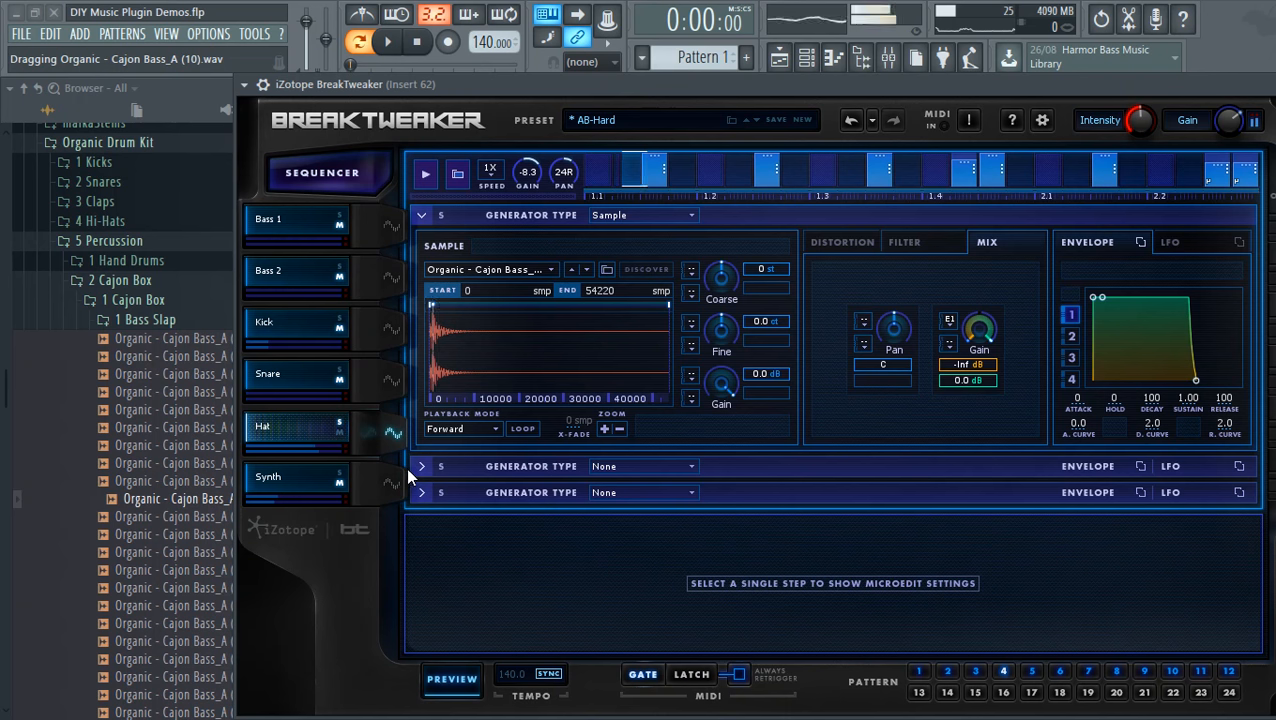
pyautogui.click(194, 374)
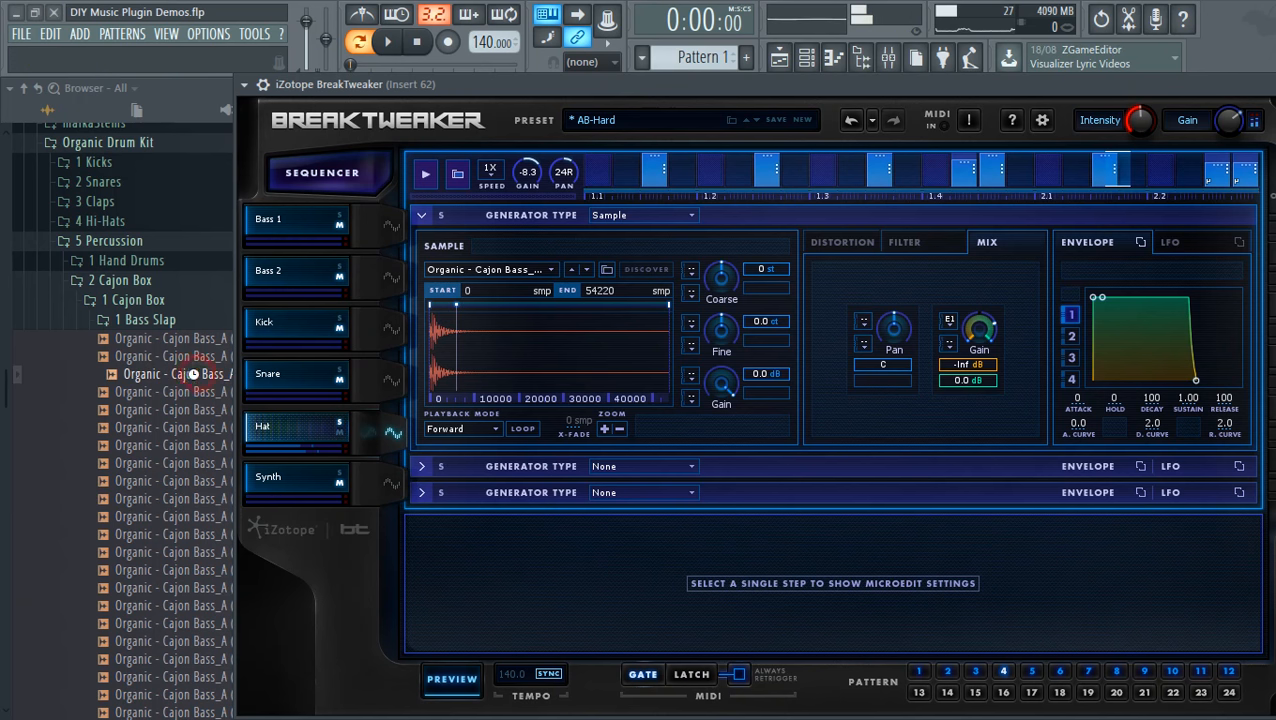
pyautogui.moveTo(184, 380); pyautogui.dragTo(490, 351)
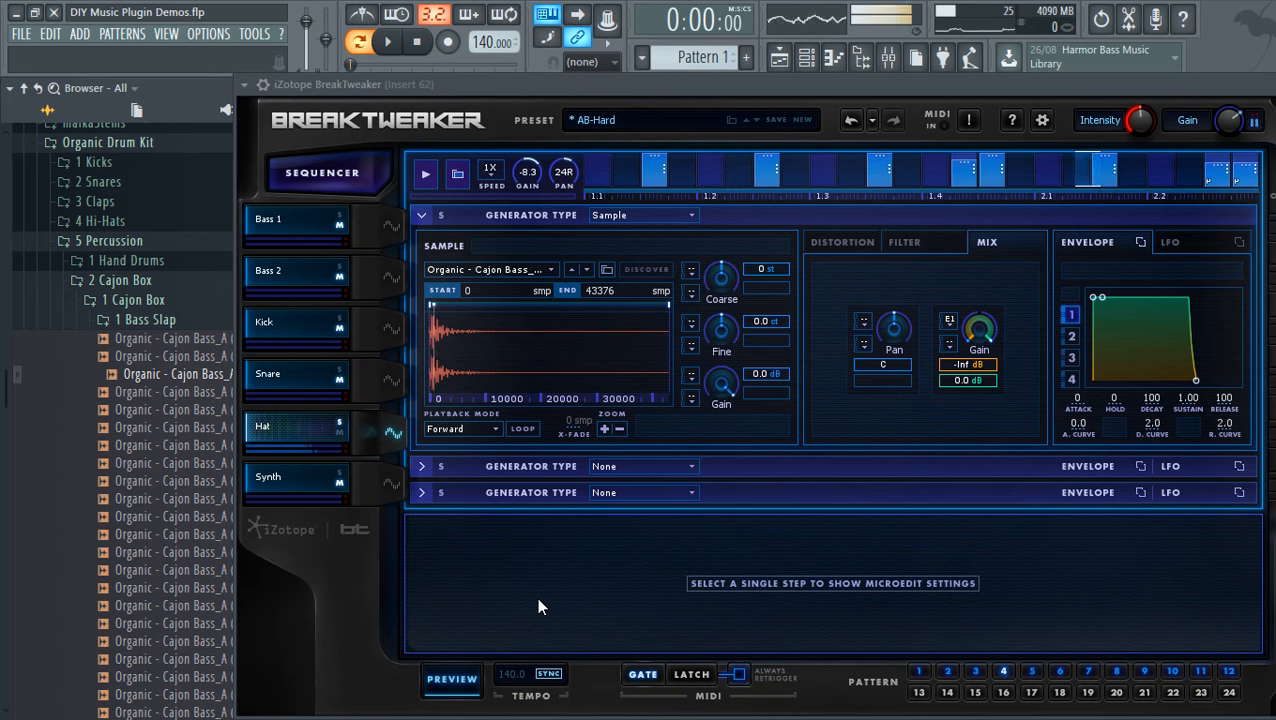
pyautogui.click(459, 683)
# - Close BreakTweaker and bring up FL Studio's mixer on Insert 62
pyautogui.moveTo(945, 87); pyautogui.dragTo(756, 28)
pyautogui.click(1118, 27)
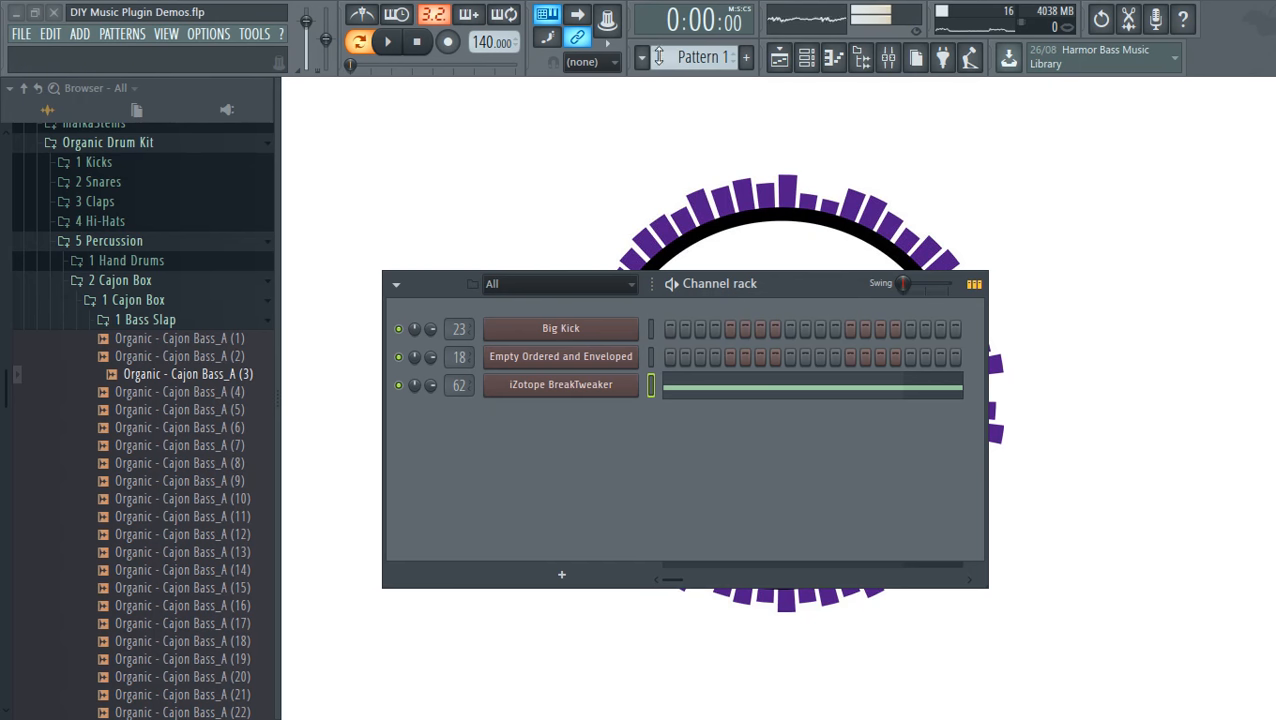
pyautogui.click(890, 57)
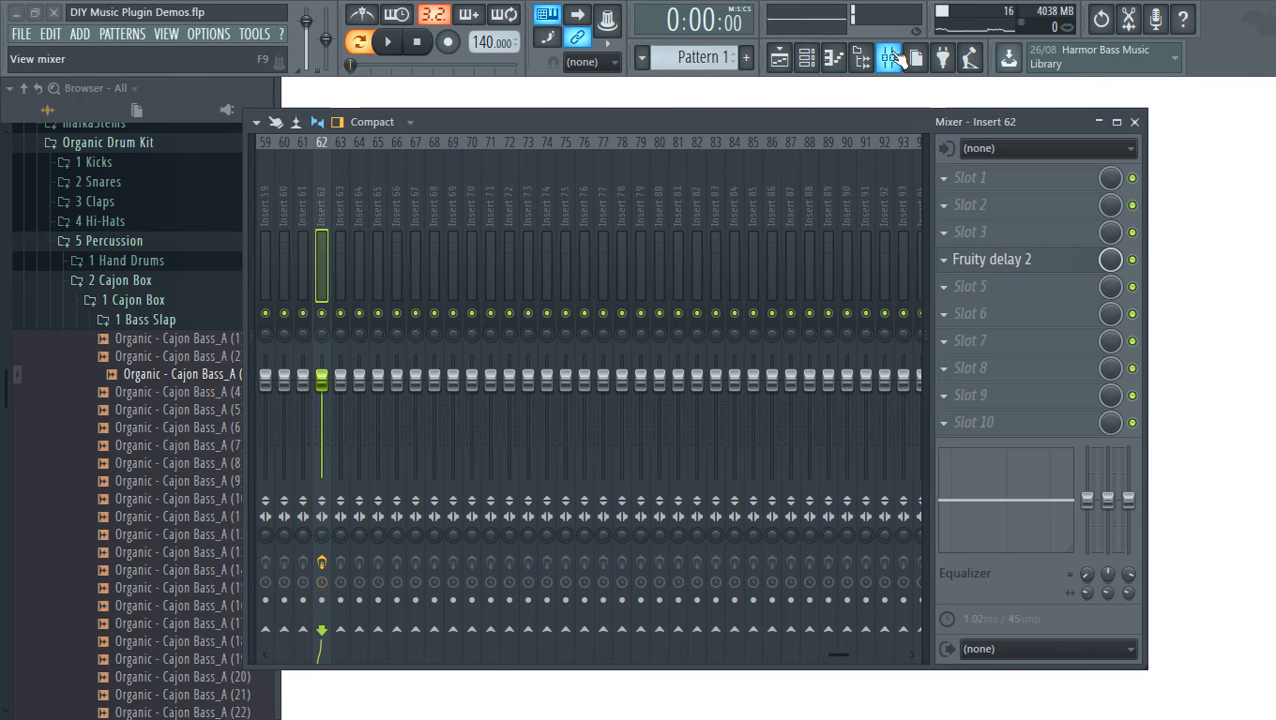
pyautogui.moveTo(858, 120); pyautogui.dragTo(858, 127)
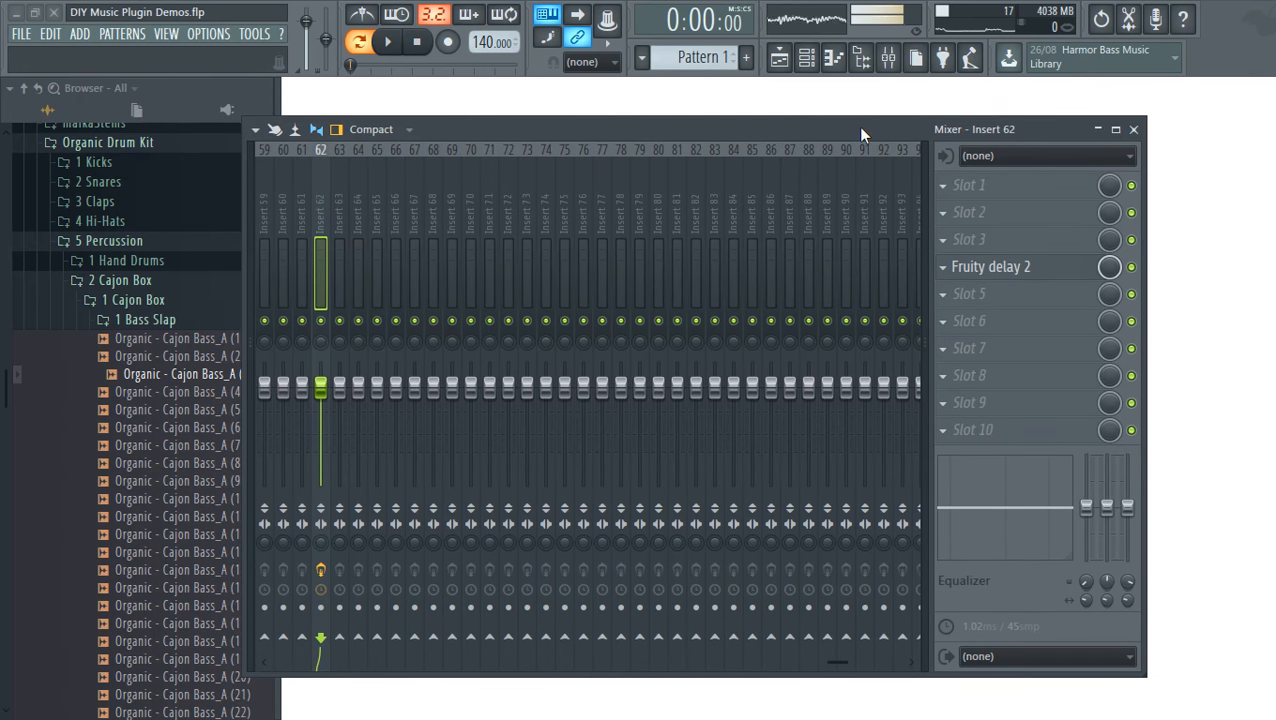